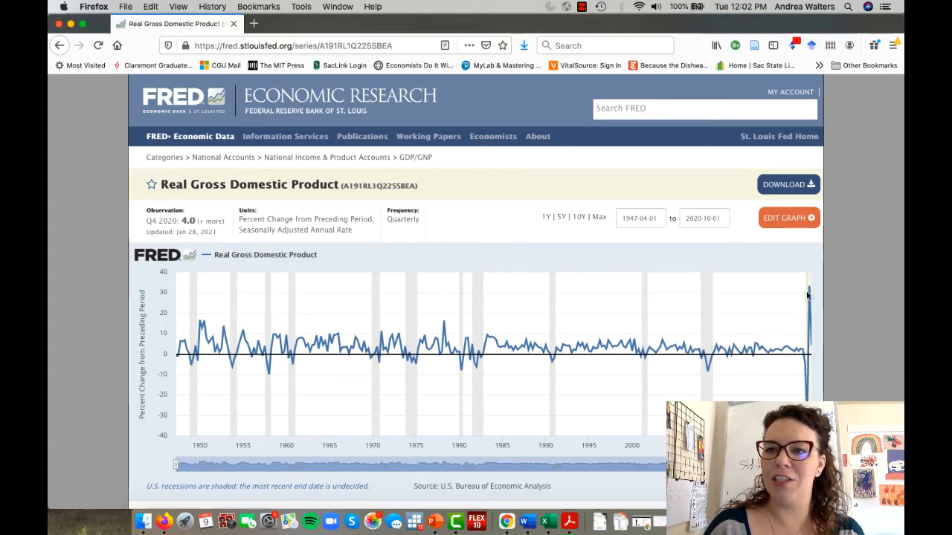
Narrow the Real Gross Domestic Product graph's date range to 1965-08-15 through 2019-03-02
mouse_move(810, 293)
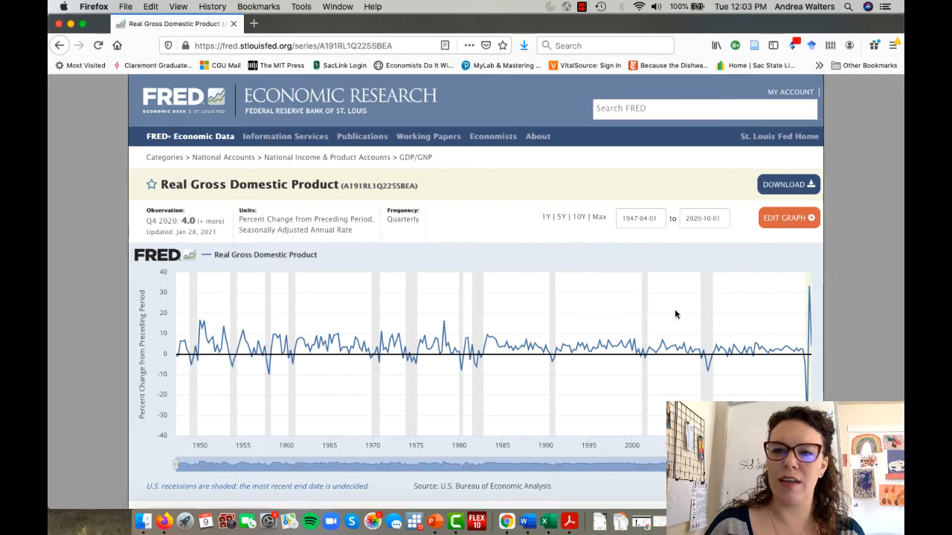
scroll(675, 314, down, 3)
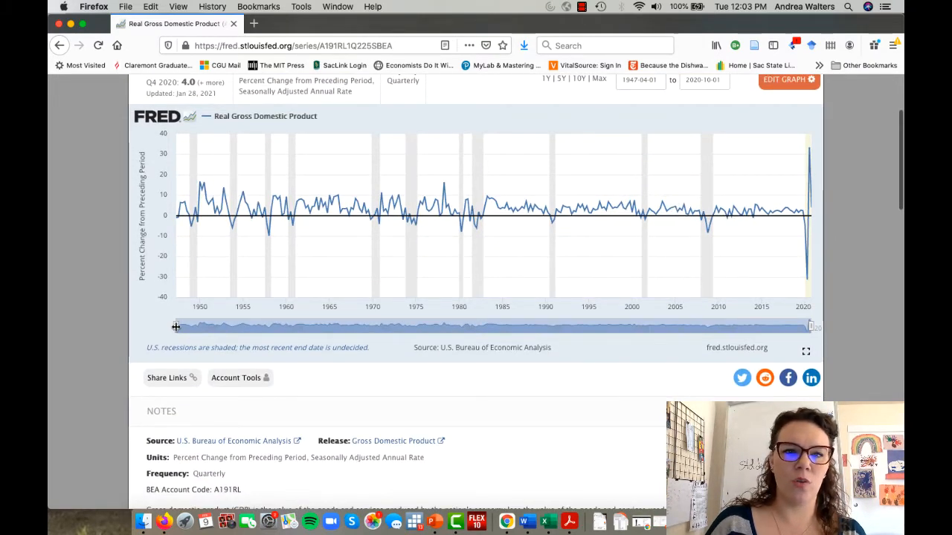
drag(176, 326, 335, 327)
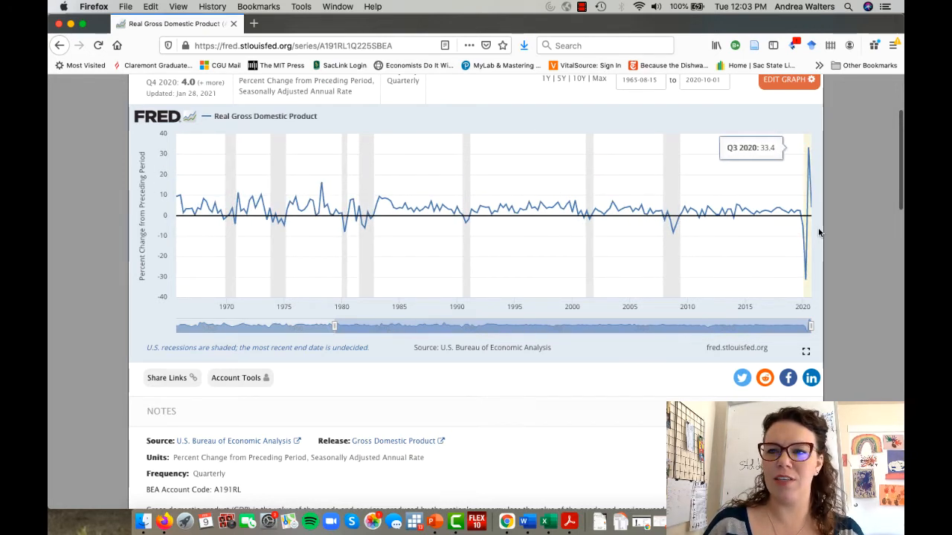
drag(810, 325, 807, 325)
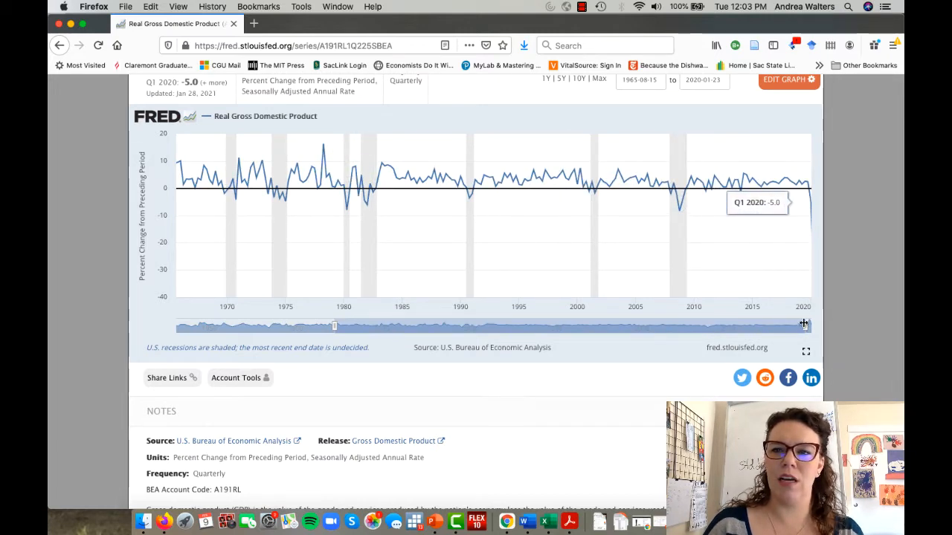
drag(797, 327, 786, 327)
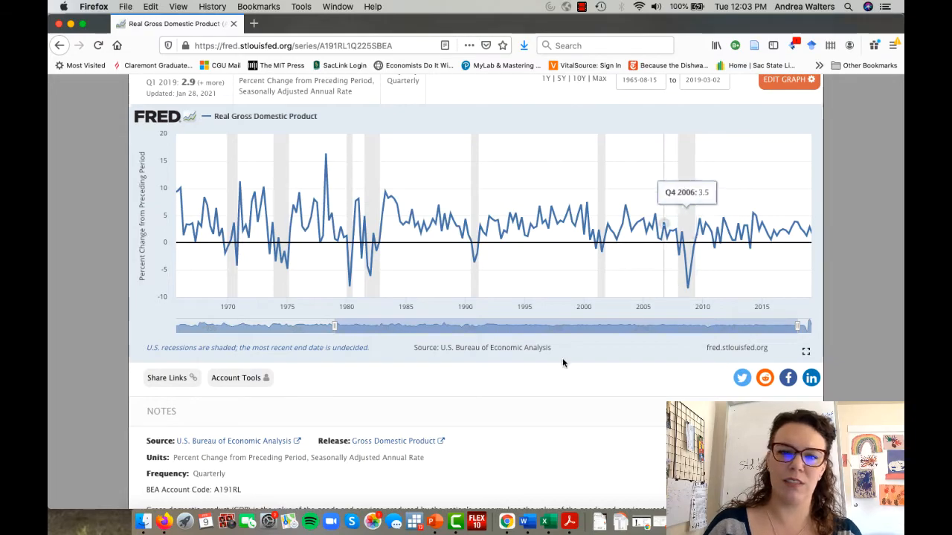
Look through the series page's related content and formats, and restore the graph's date range to 1947-04-01 through 2020-10-01
scroll(555, 376, down, 8)
scroll(554, 377, down, 8)
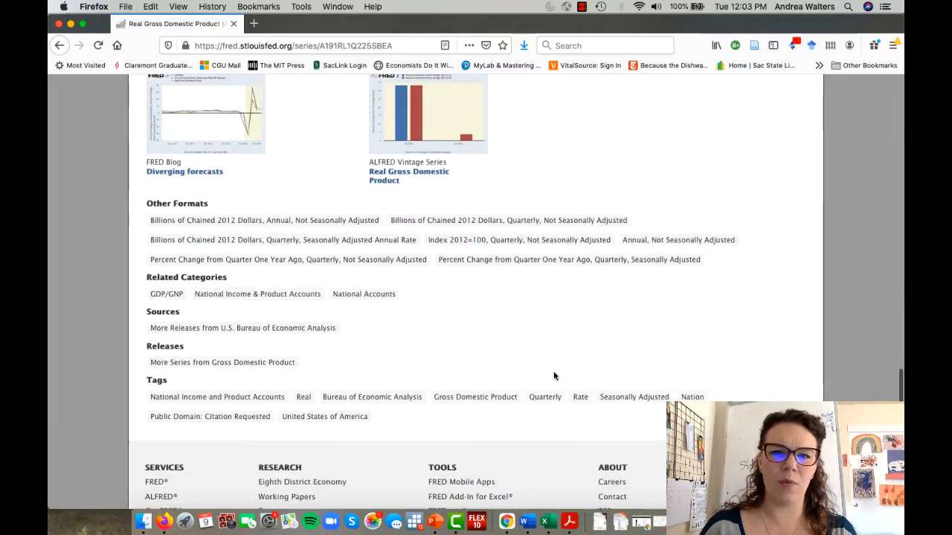
scroll(554, 376, up, 20)
scroll(554, 376, down, 20)
scroll(554, 378, up, 6)
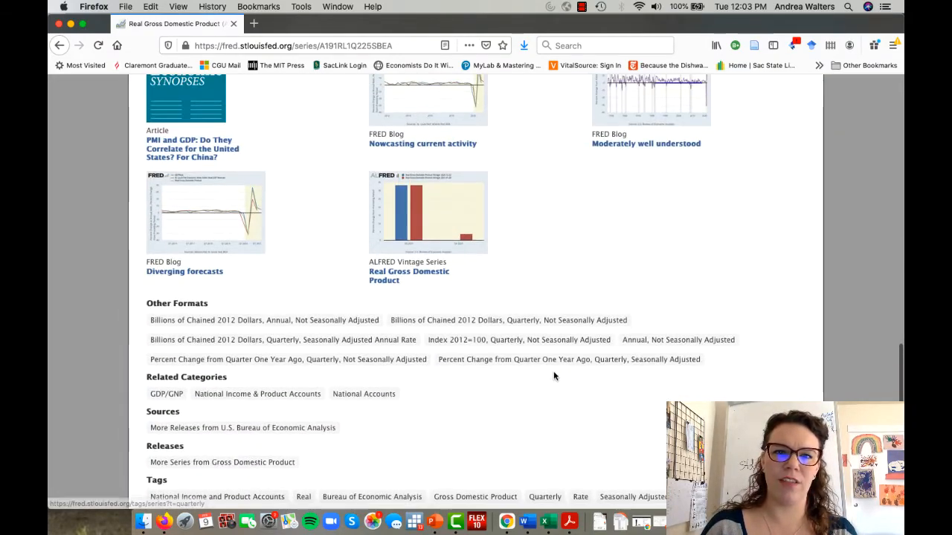
scroll(554, 376, up, 2)
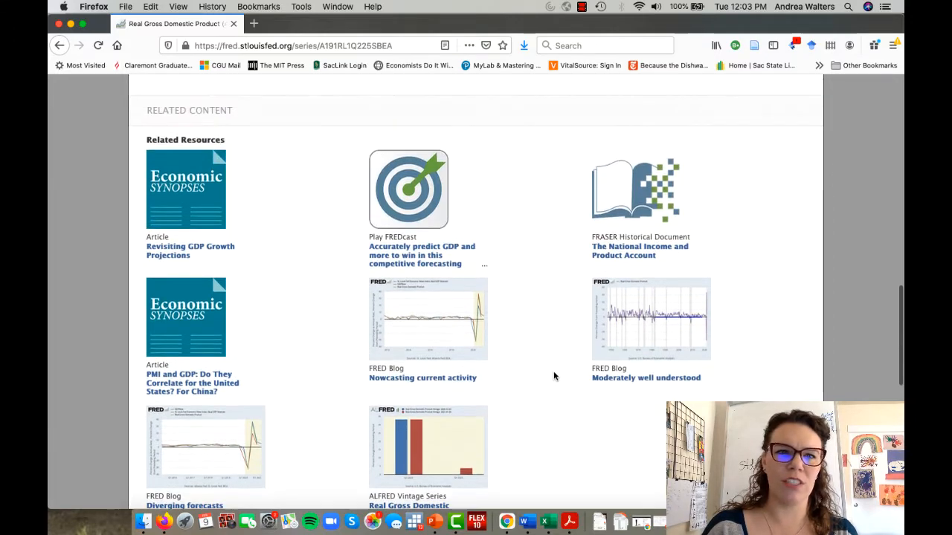
scroll(554, 376, up, 12)
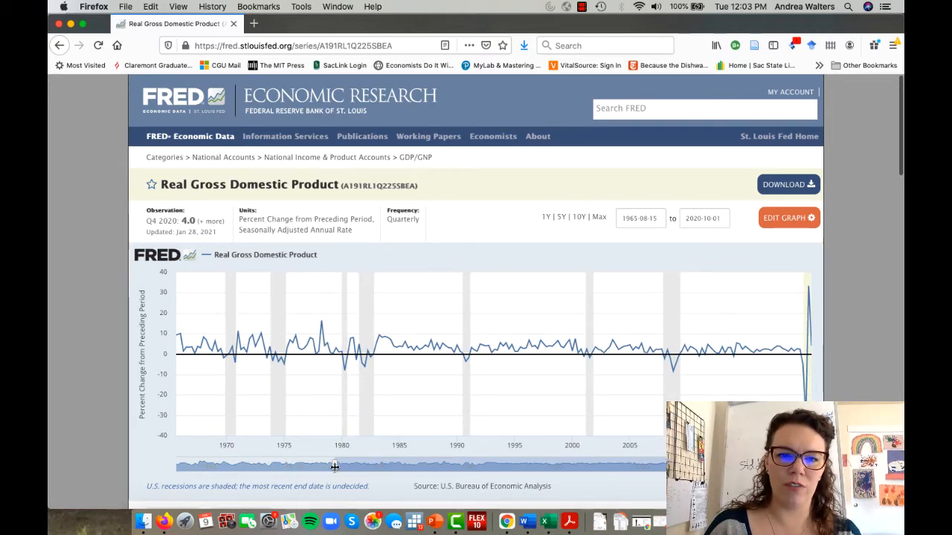
drag(334, 466, 165, 468)
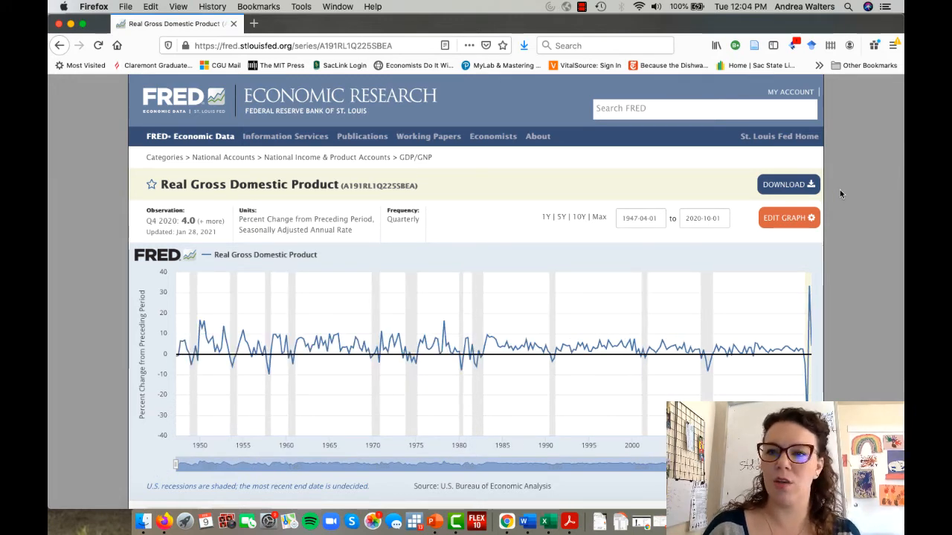
Download the Real Gross Domestic Product series as Excel data, choosing to save the file
click(791, 185)
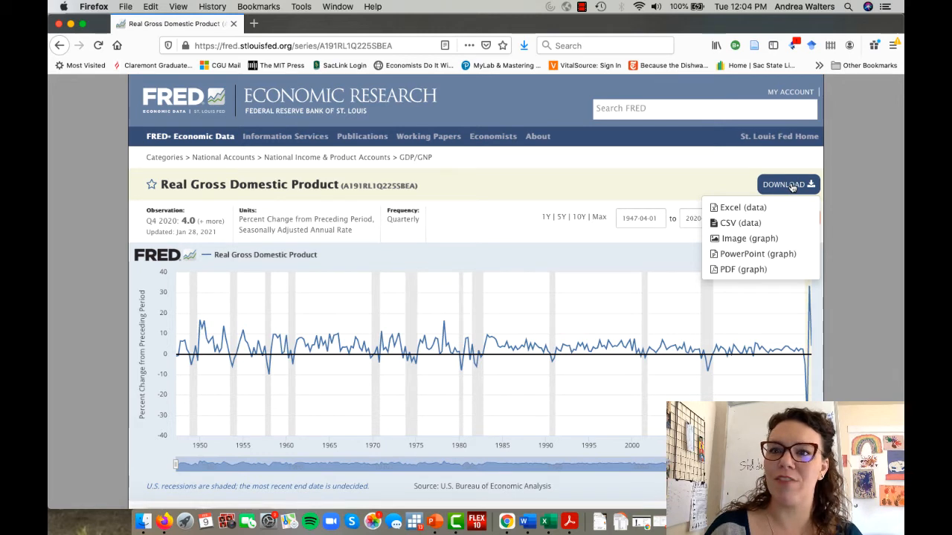
click(757, 209)
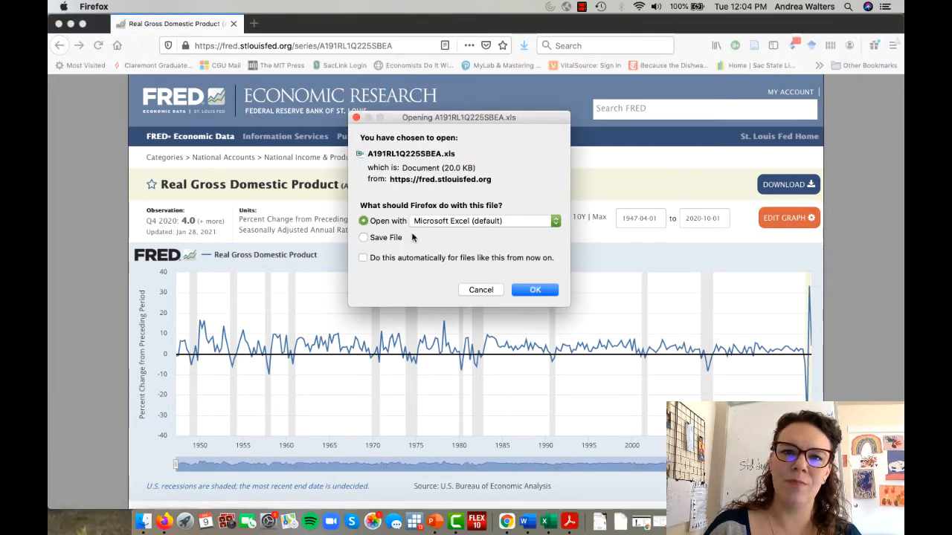
click(386, 239)
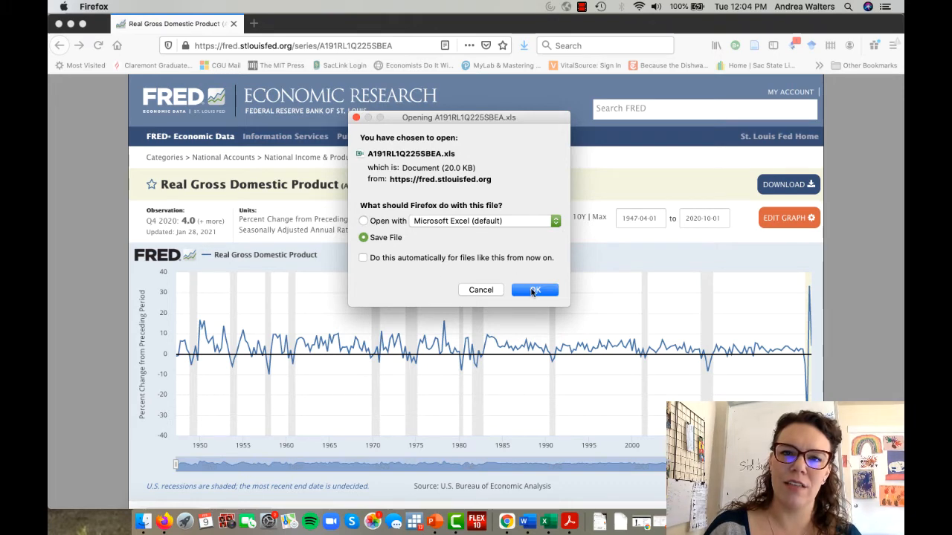
click(533, 291)
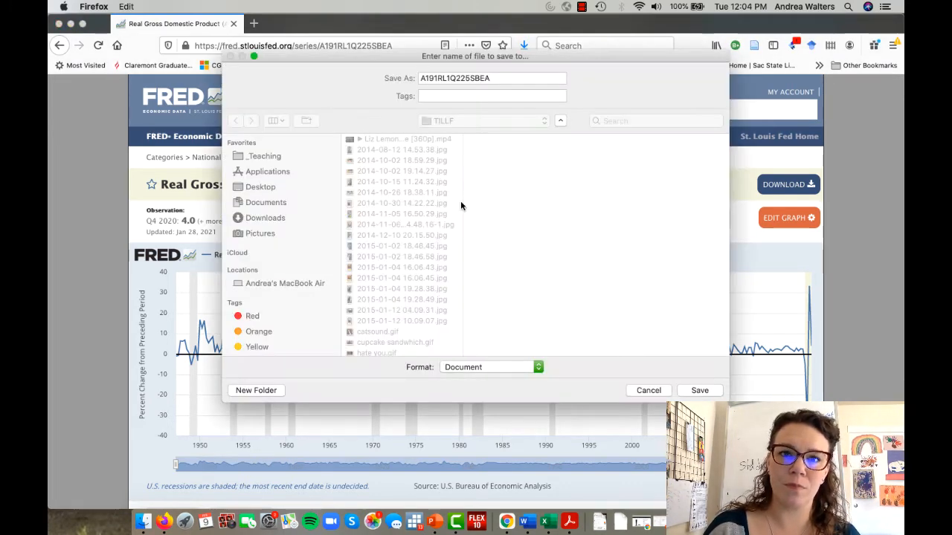
Set the save location to the Labs folder inside _Teaching, Econ 140, _2021 Spring
click(261, 157)
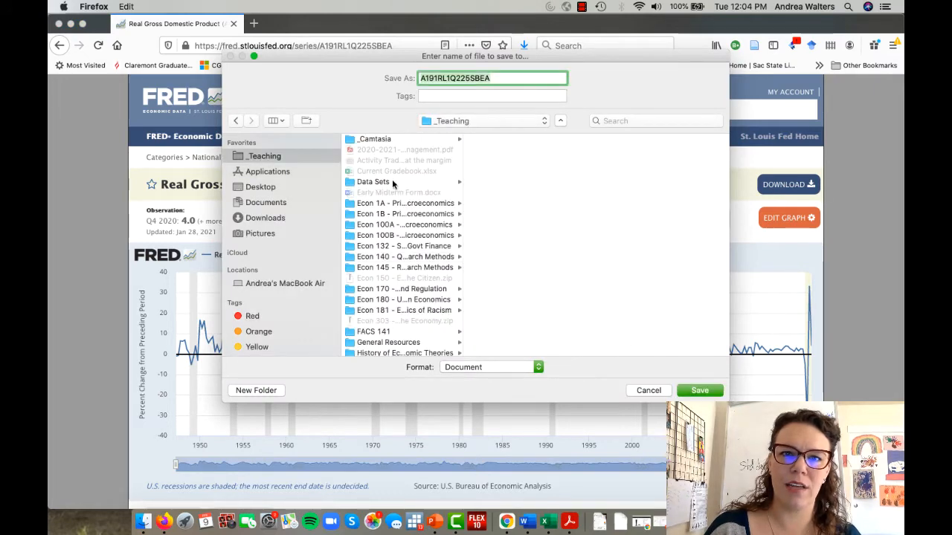
click(414, 257)
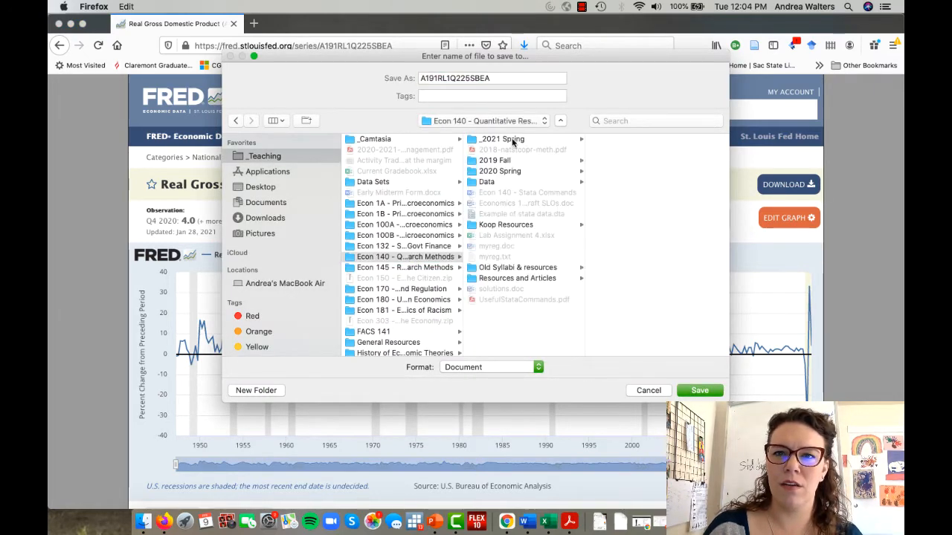
click(513, 139)
click(608, 149)
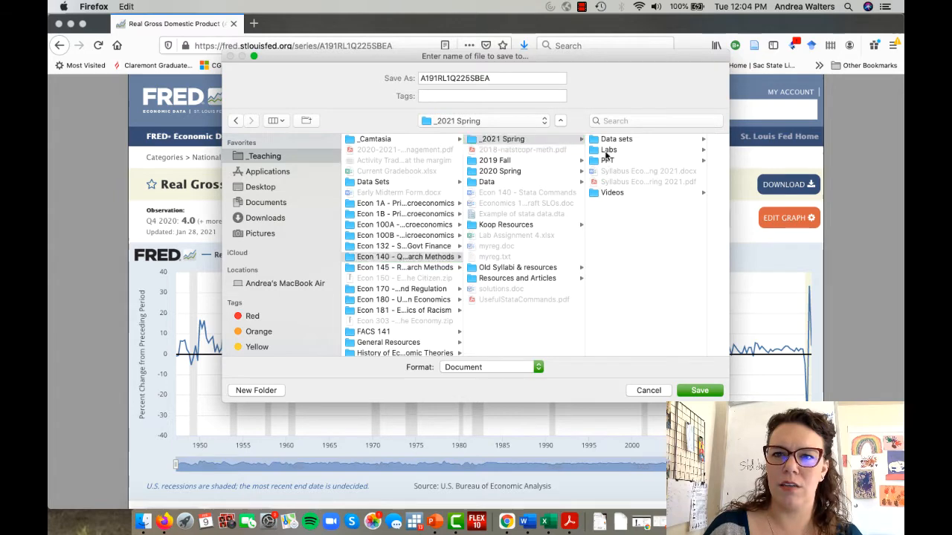
Create a new folder named "Lab 1" inside the Labs folder
click(268, 390)
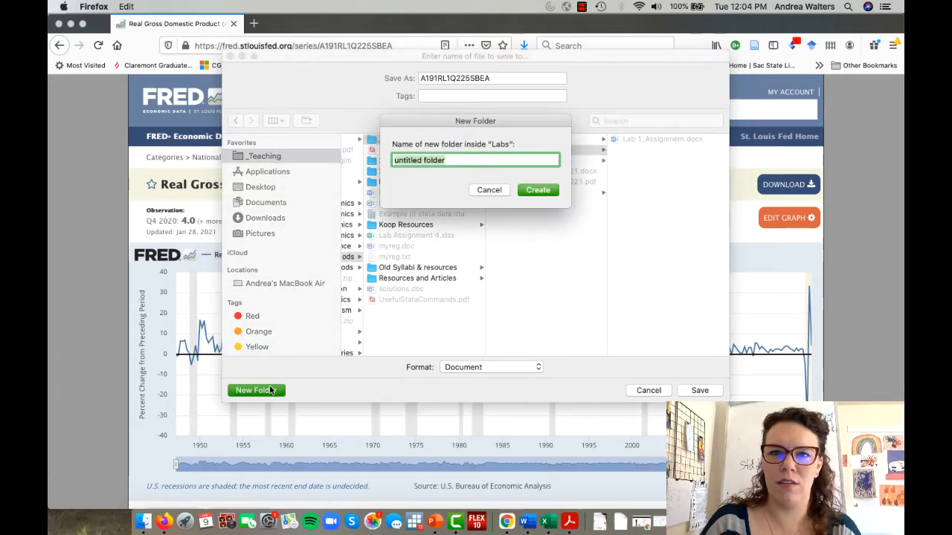
text(Lab)
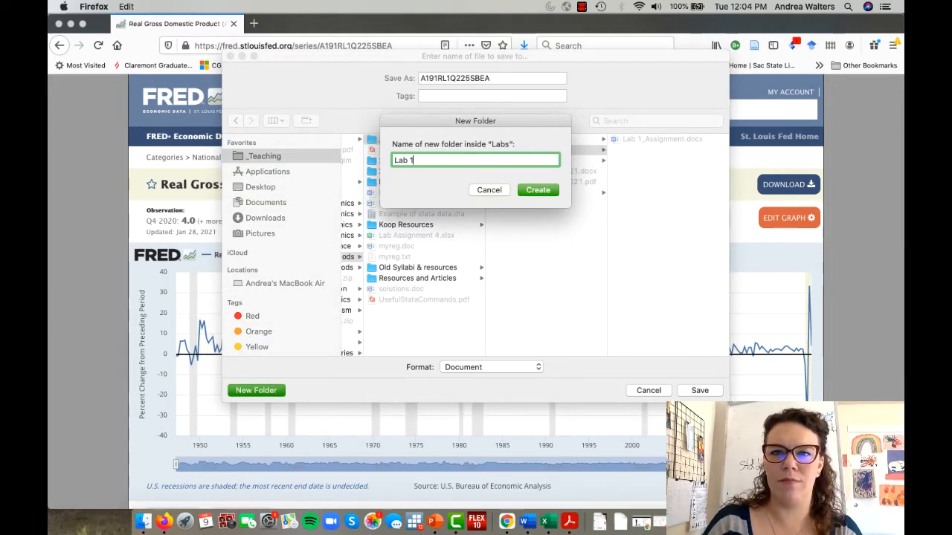
text( 1)
key(Return)
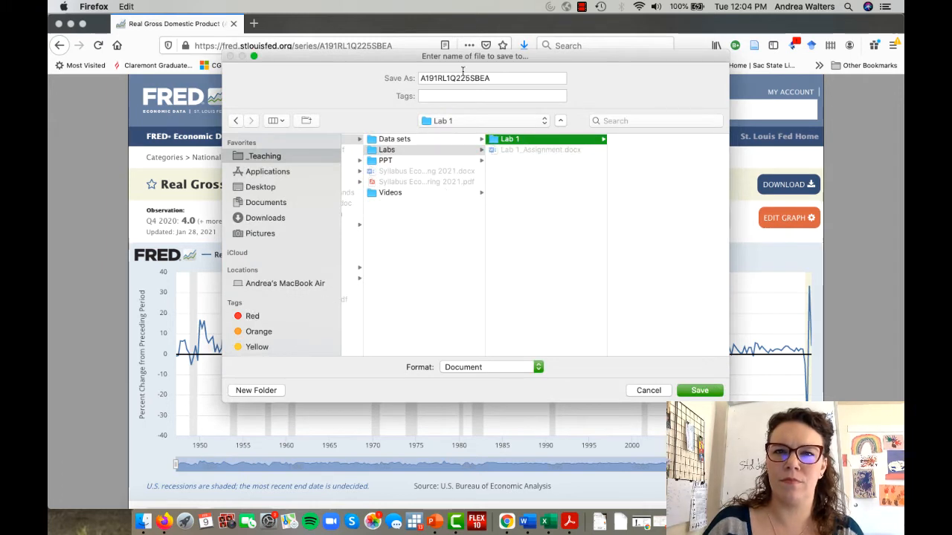
Save the data file as "GDP Real GRowth Rate_FRED" in the Lab 1 folder and open the downloaded file in Excel
double_click(464, 78)
text(G)
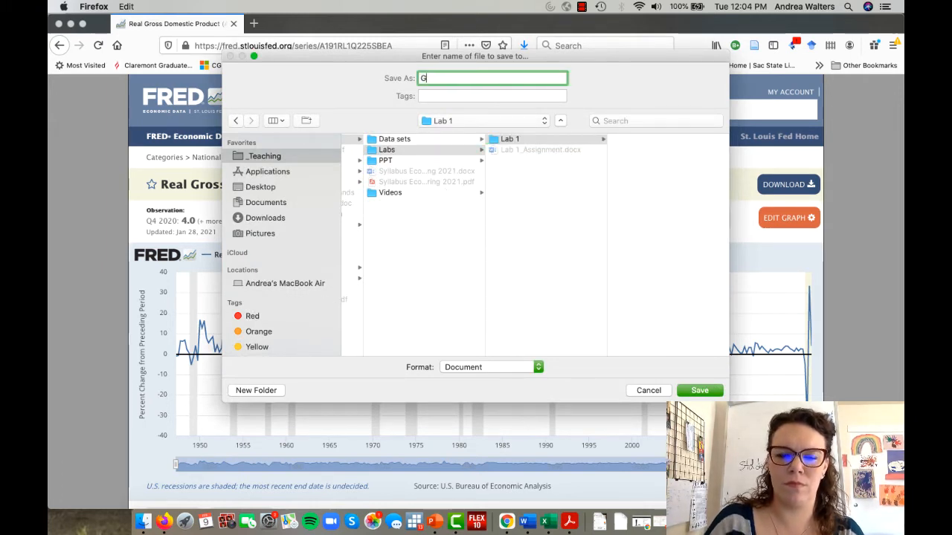
text(DP Real )
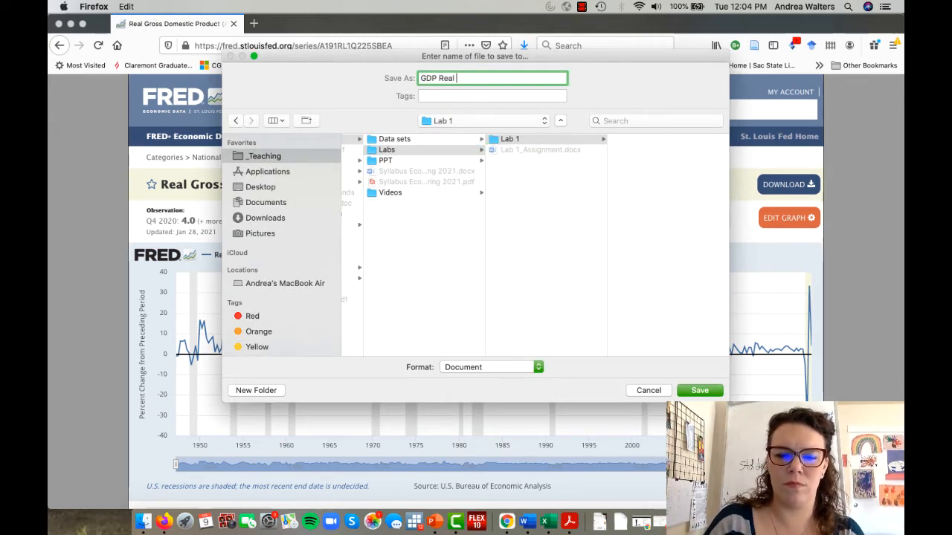
text(GRowth Rate_FRED)
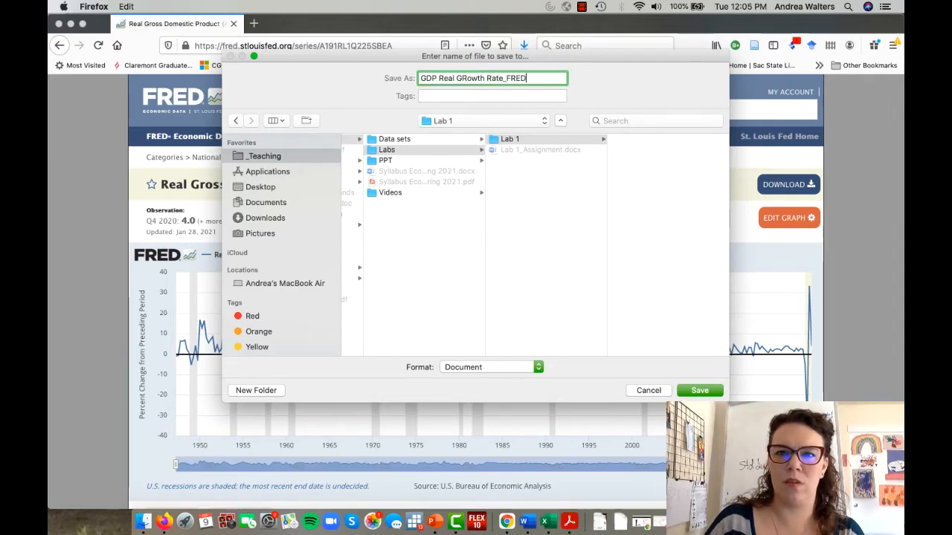
key(Return)
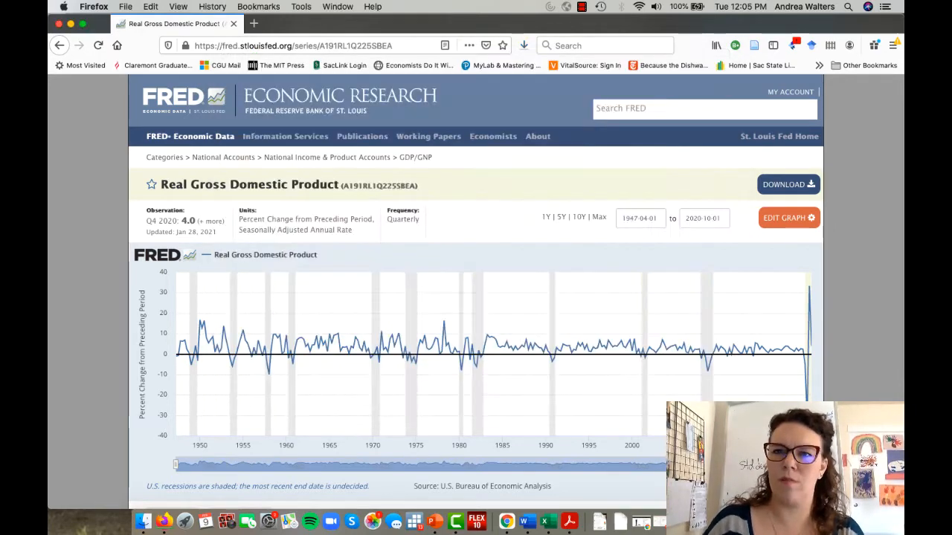
click(524, 48)
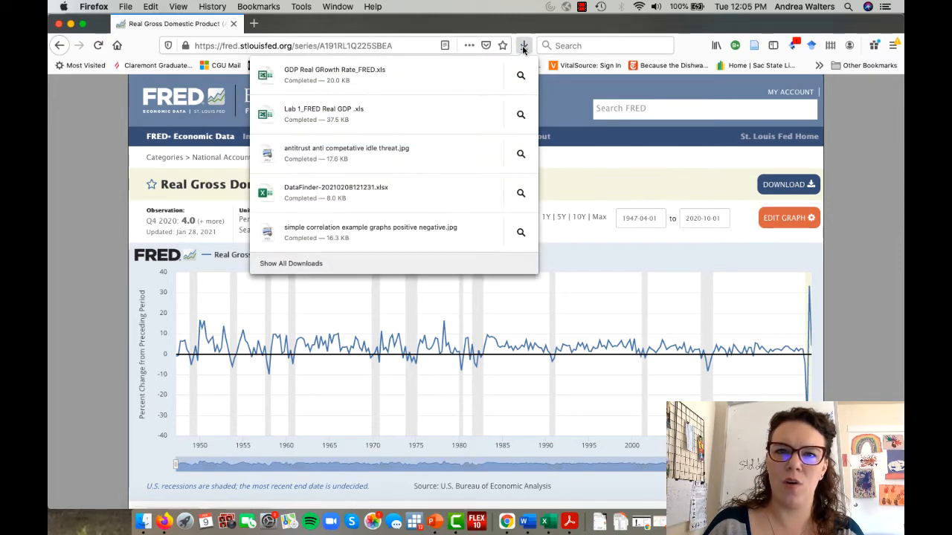
click(427, 75)
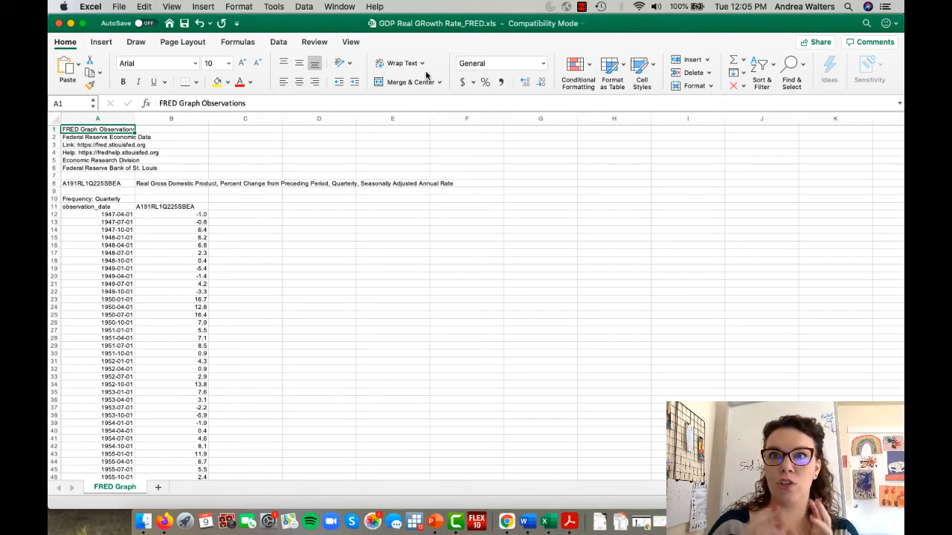
Enter the bold heading "SUMMARY STATISTICS" in cell D10, beside the GDP data
click(294, 214)
click(300, 207)
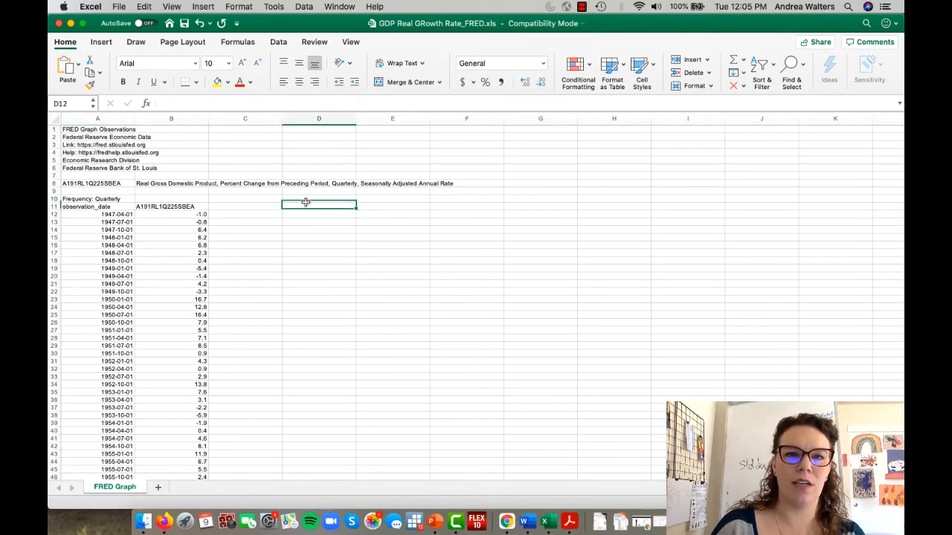
click(305, 199)
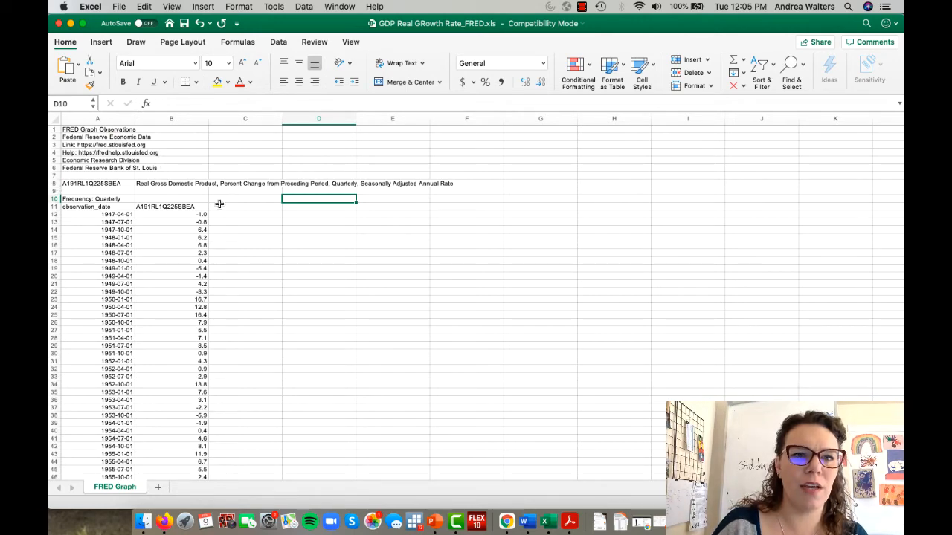
scroll(240, 212, up, 5)
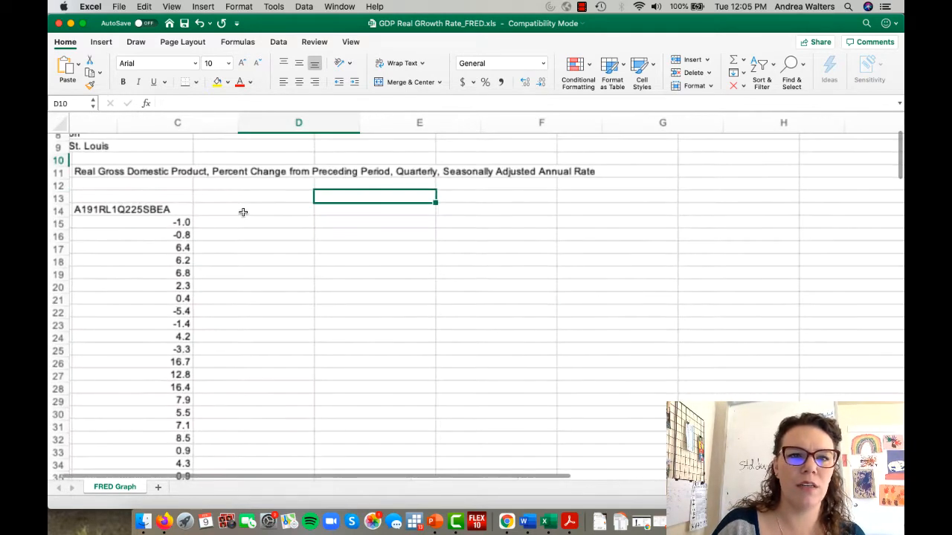
scroll(243, 213, down, 1)
scroll(427, 179, up, 3)
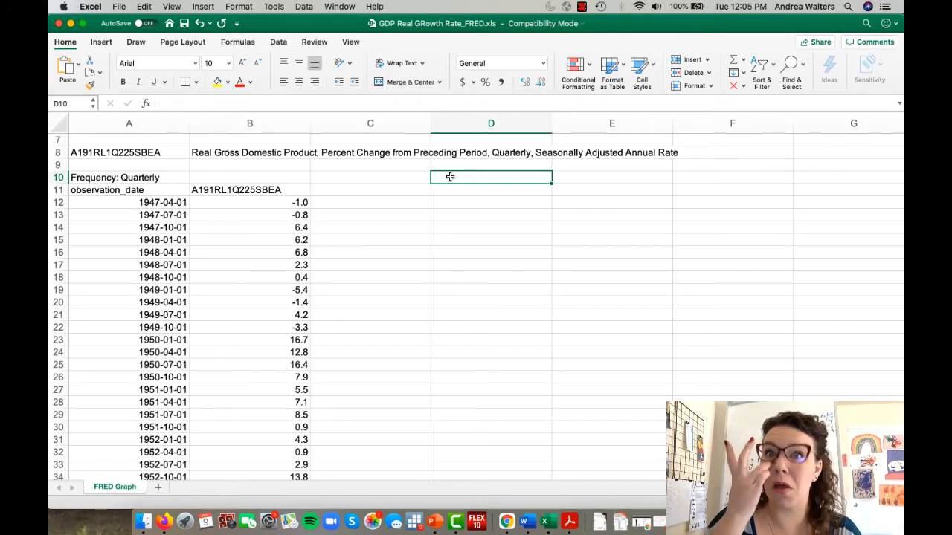
text(SUMMARY)
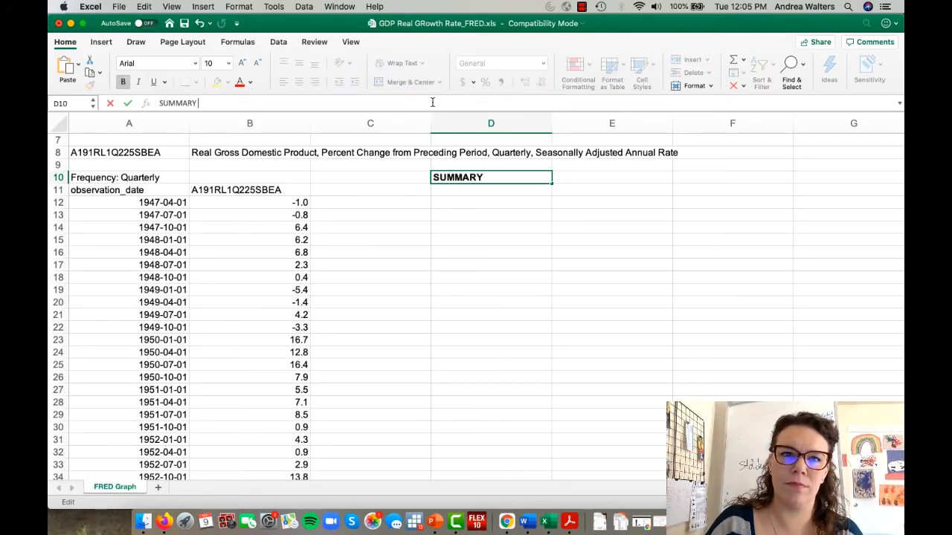
text( Statistic)
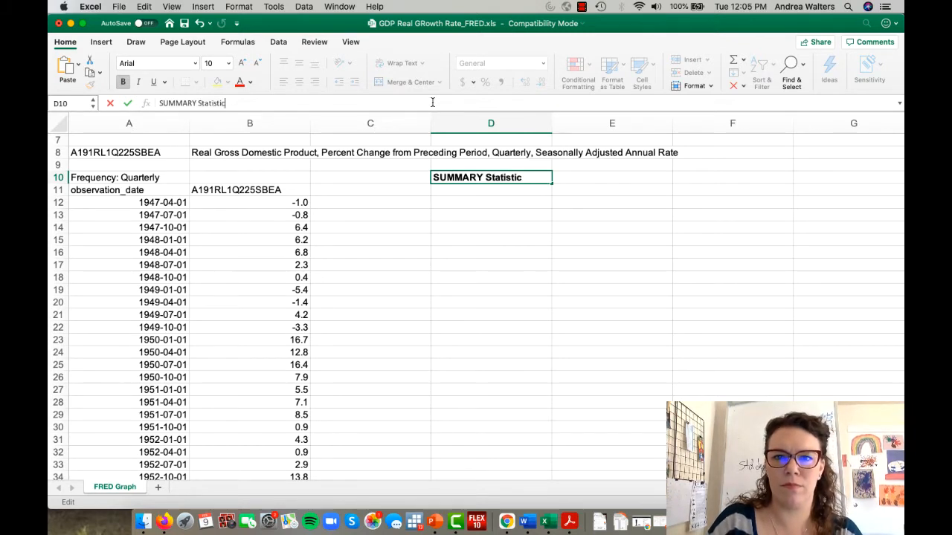
key(BackSpace)
key(BackSpace)
key(BackSpace)
key(BackSpace)
key(BackSpace)
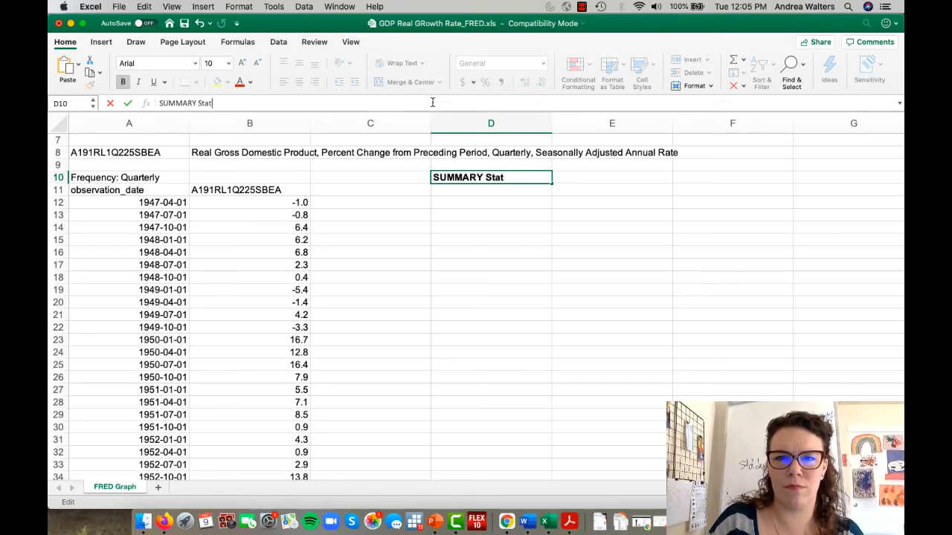
key(BackSpace)
text(TASI)
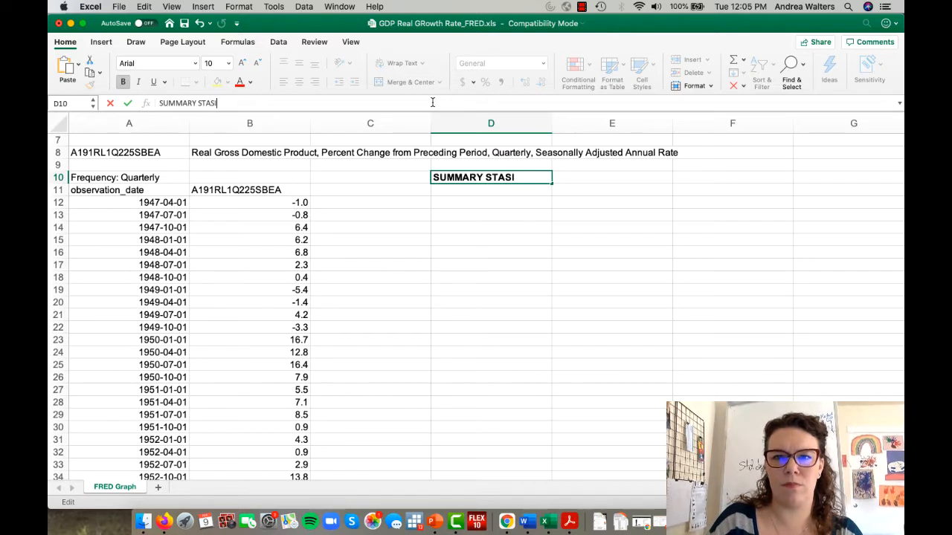
key(BackSpace)
key(BackSpace)
text(TISTICS)
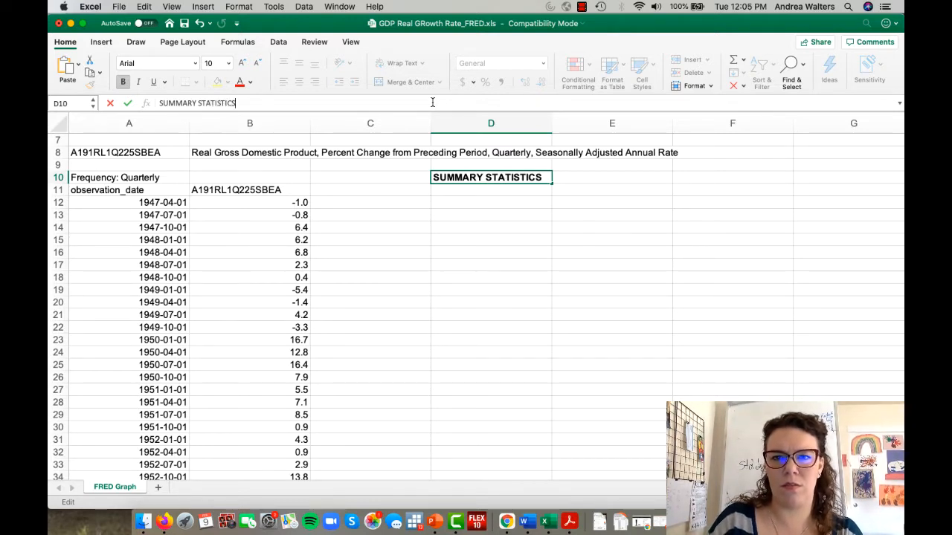
Enter the row labels "Mean" in D11 and "Number of Observations" in D12 under the SUMMARY STATISTICS heading
key(Return)
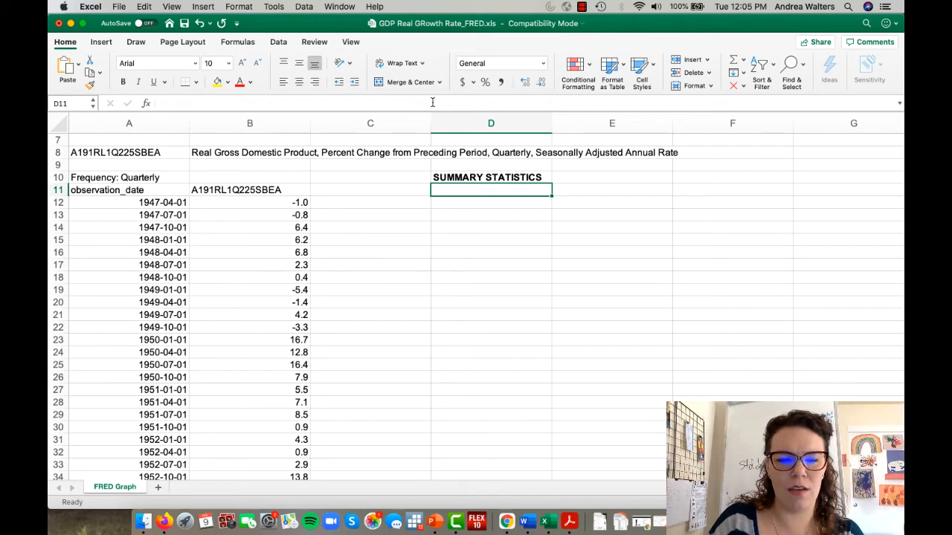
text(Mean)
key(Return)
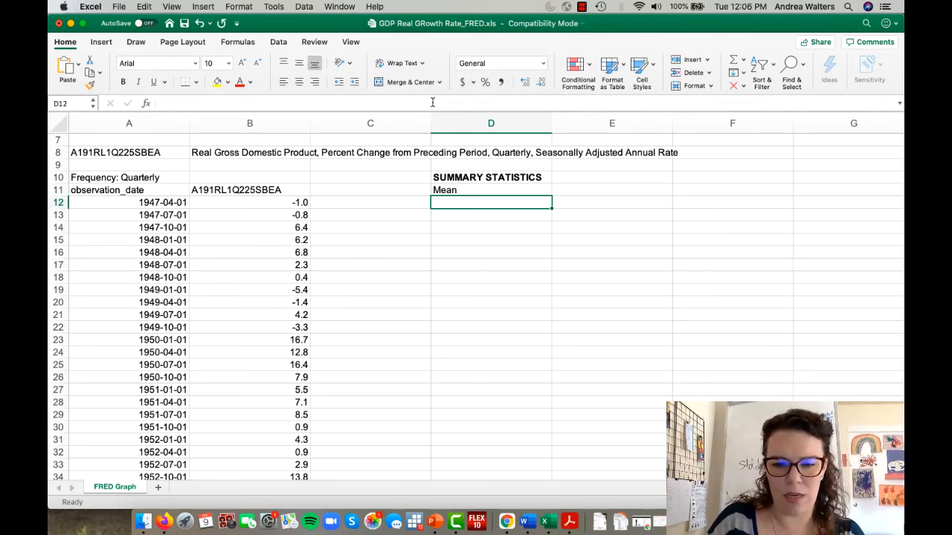
text(Number of Ob)
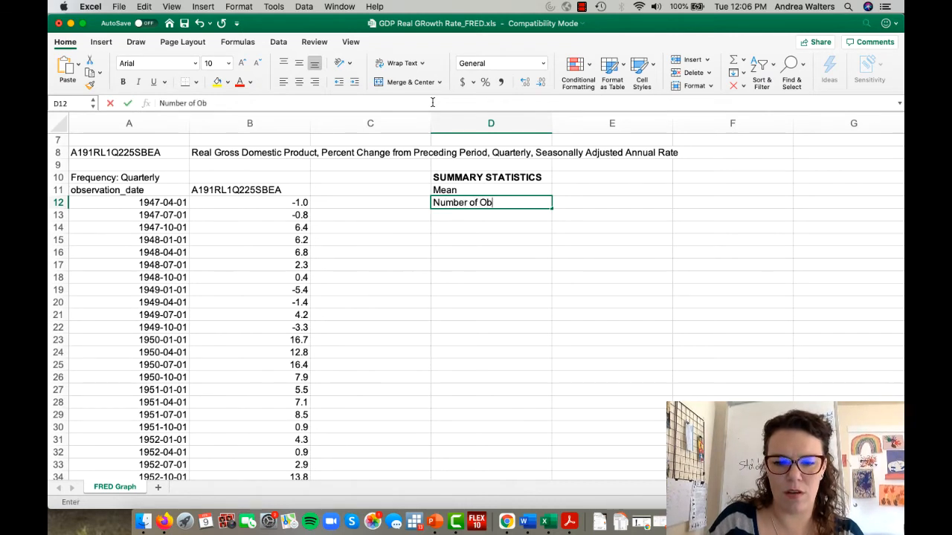
text(servations)
key(Return)
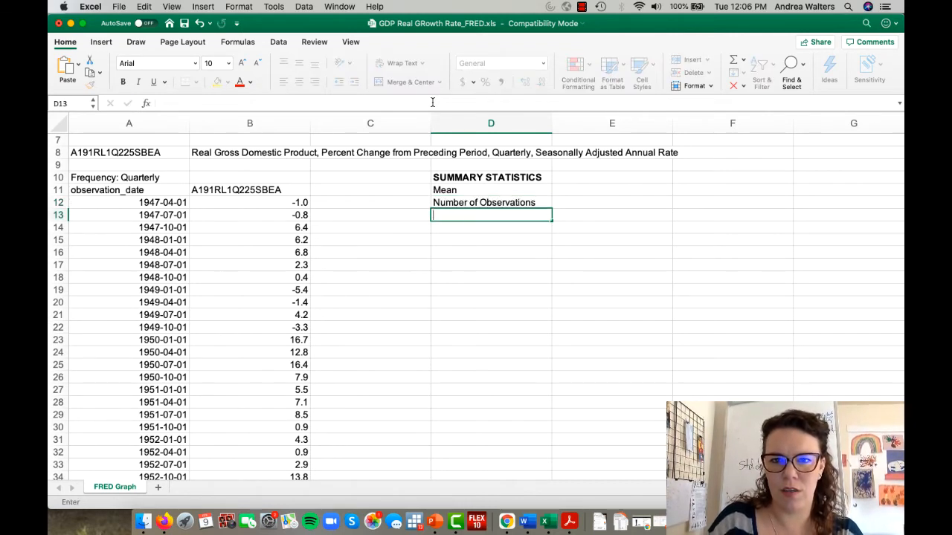
Add the label "Minimum" in cell D13, correcting its spelling
text(Minnimum)
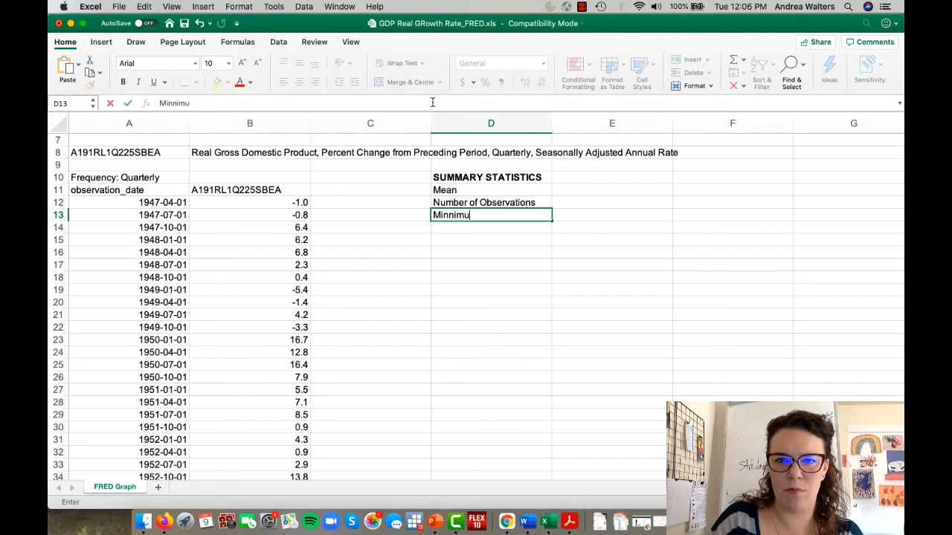
key(Return)
key(Up)
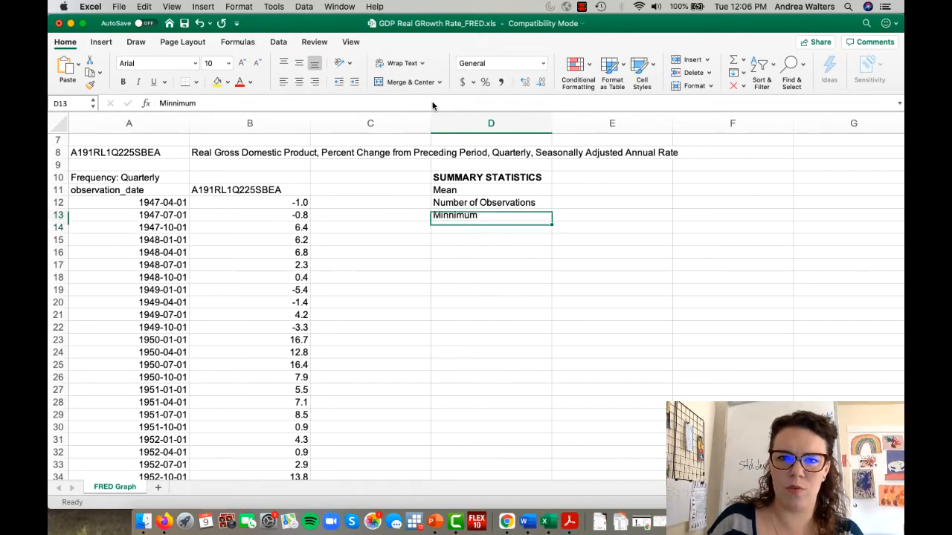
click(171, 103)
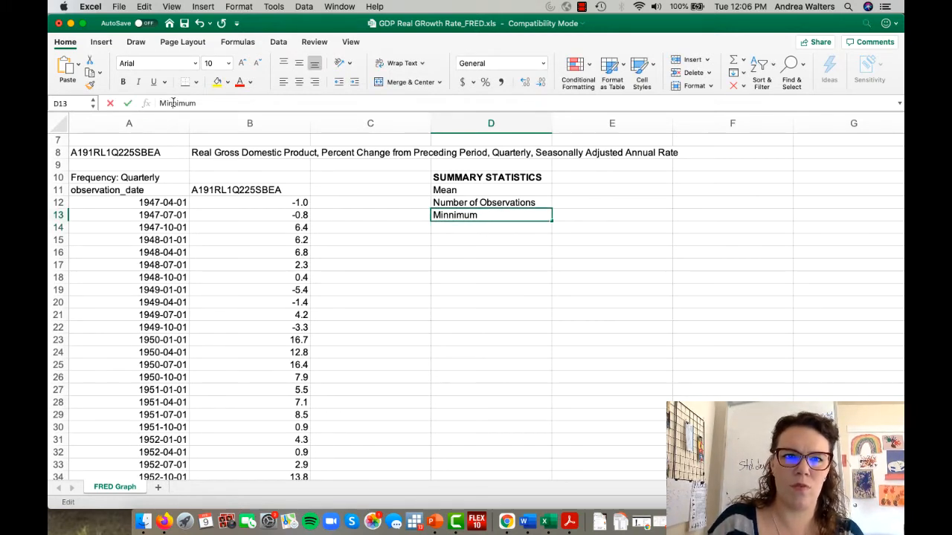
key(BackSpace)
key(Return)
Add the labels "Maximum" in D14 and "Standard Deviation" in D15
text(Maximum)
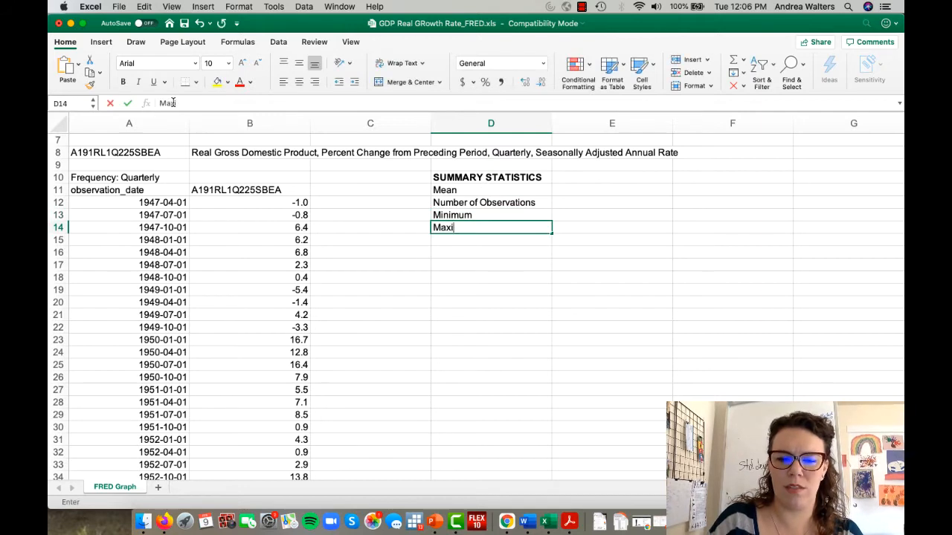
key(Return)
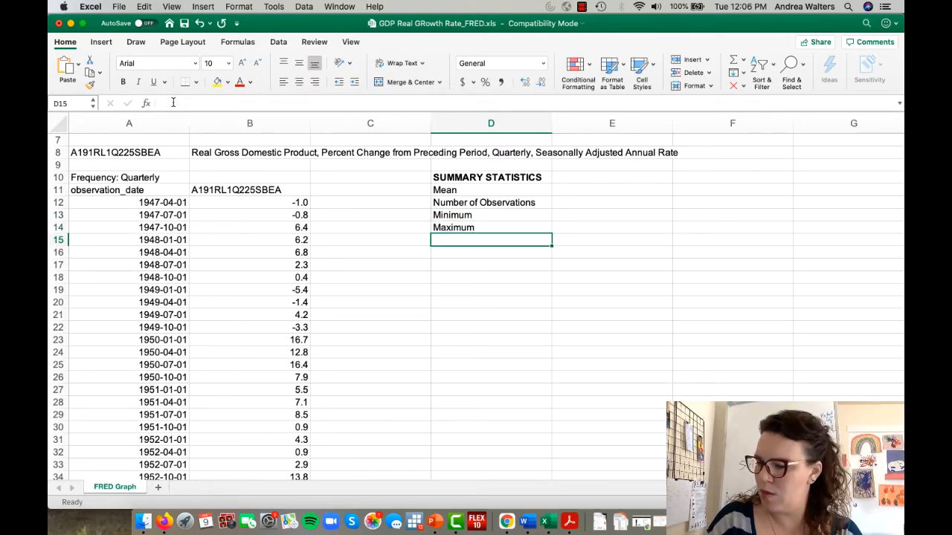
text(Sta)
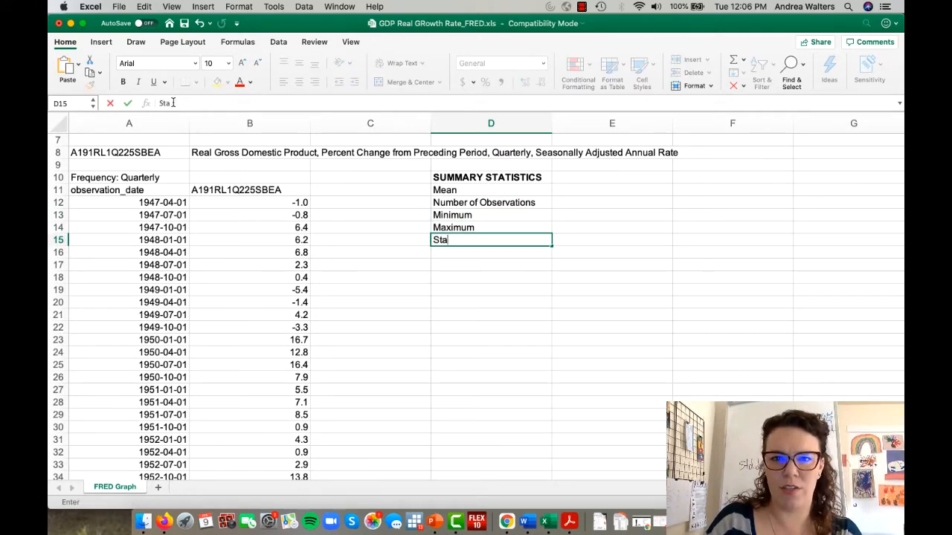
text(ndard Deviation)
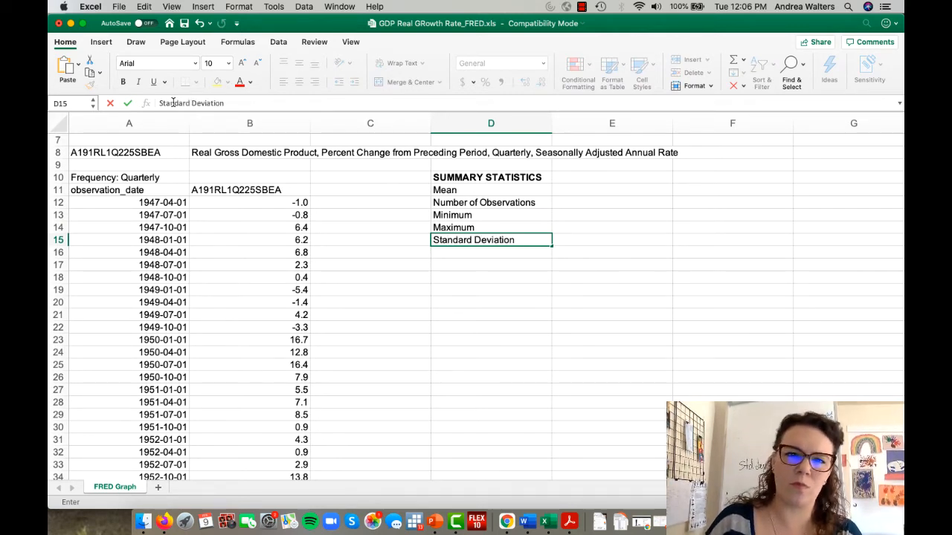
Calculate the mean of the GDP growth rates in cell E11 with the formula =AVERAGE(B12:B306)
key(Up)
key(Up)
key(Up)
key(Up)
key(Right)
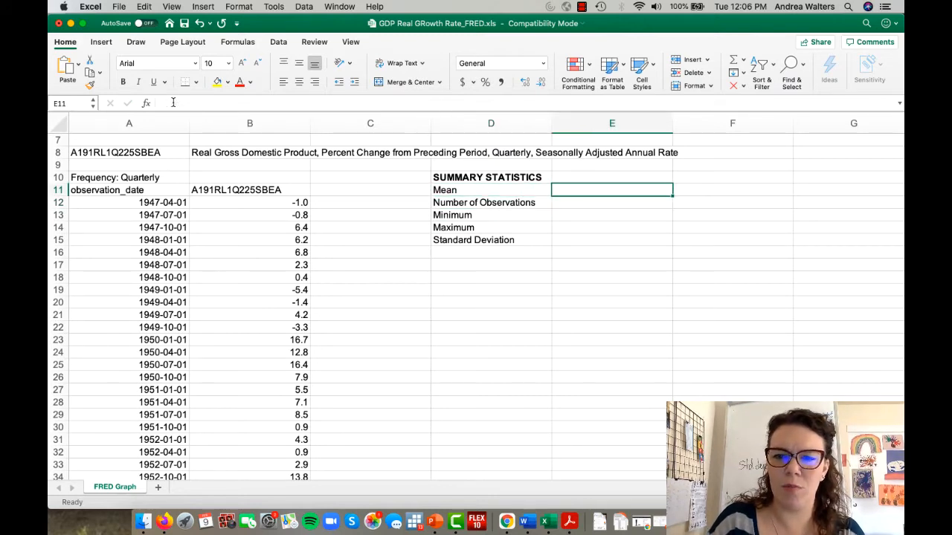
text(=AV)
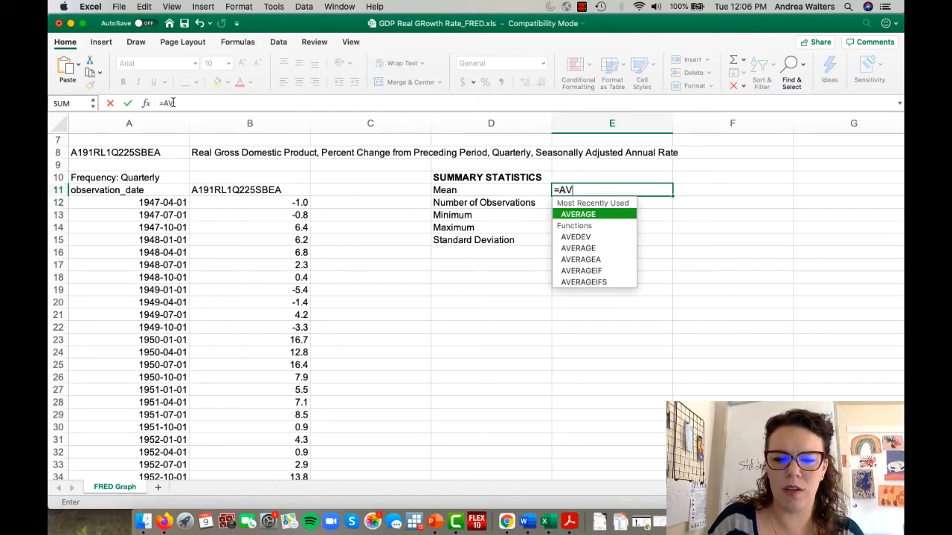
text(ERAGE()
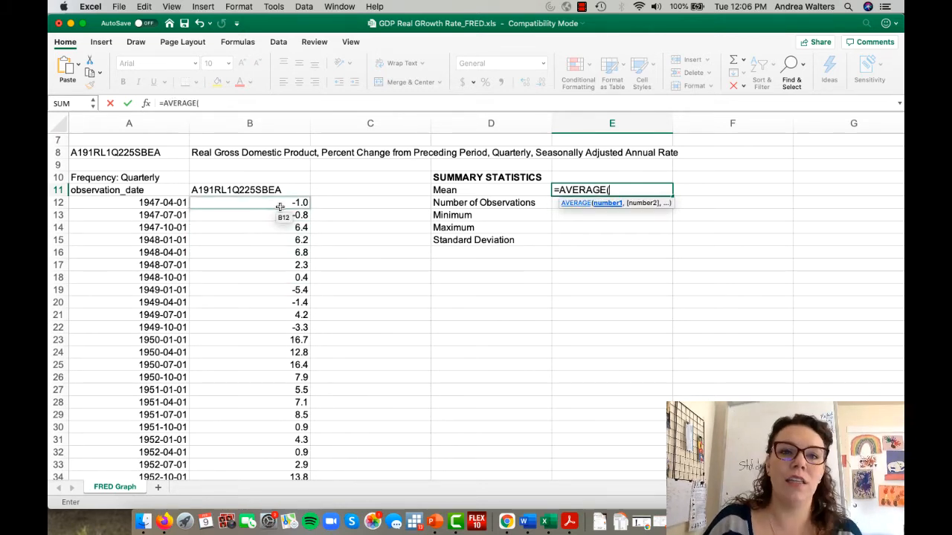
drag(280, 207, 286, 426)
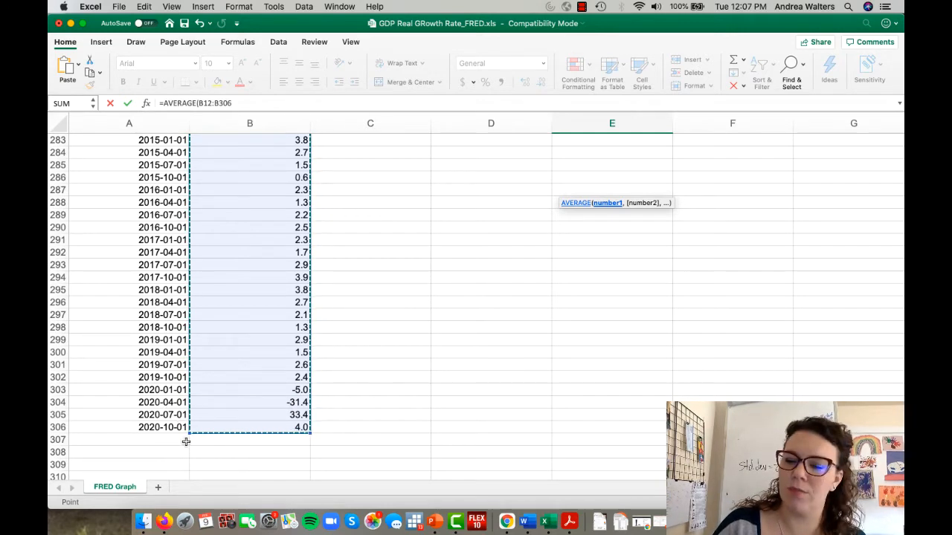
key(Escape)
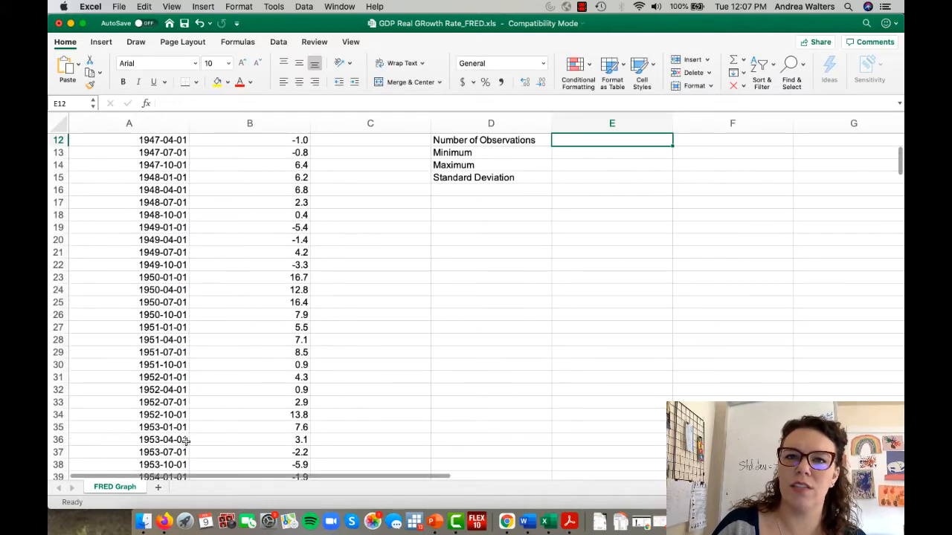
scroll(490, 296, up, 5)
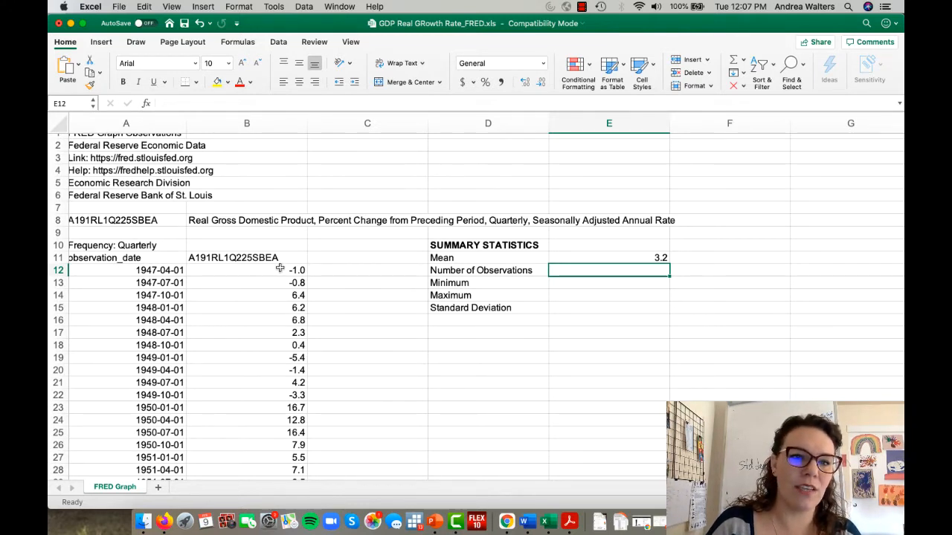
click(636, 256)
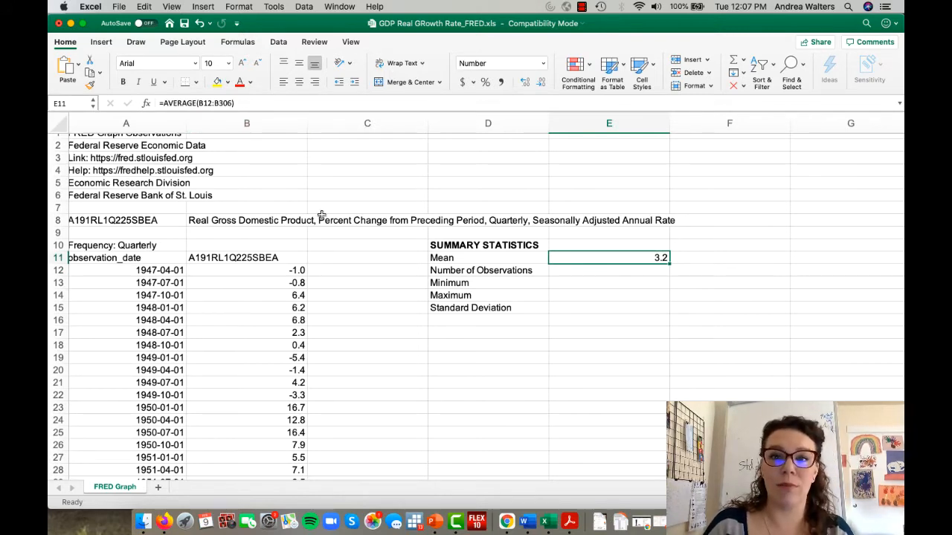
Count the observations in cell E12 with the formula =COUNT(B12:B306)
click(555, 270)
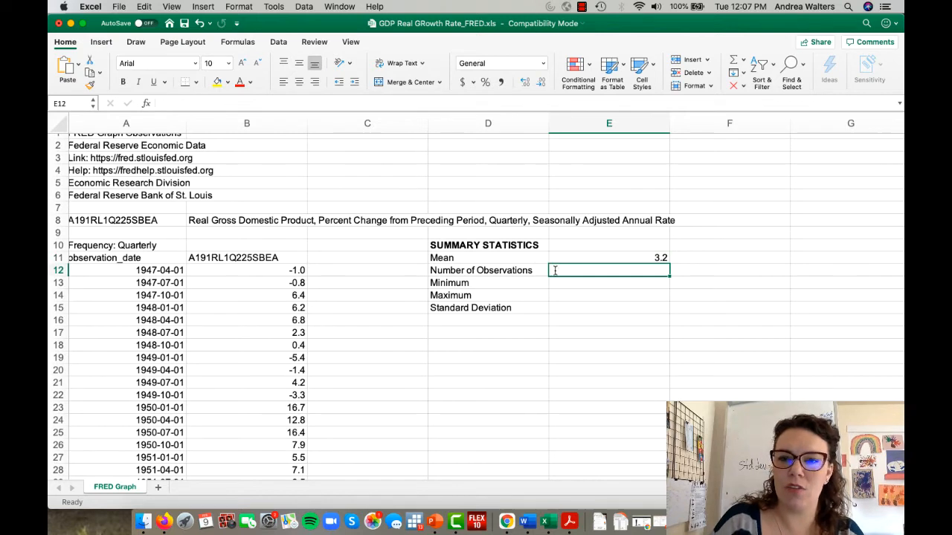
text(=COUNT)
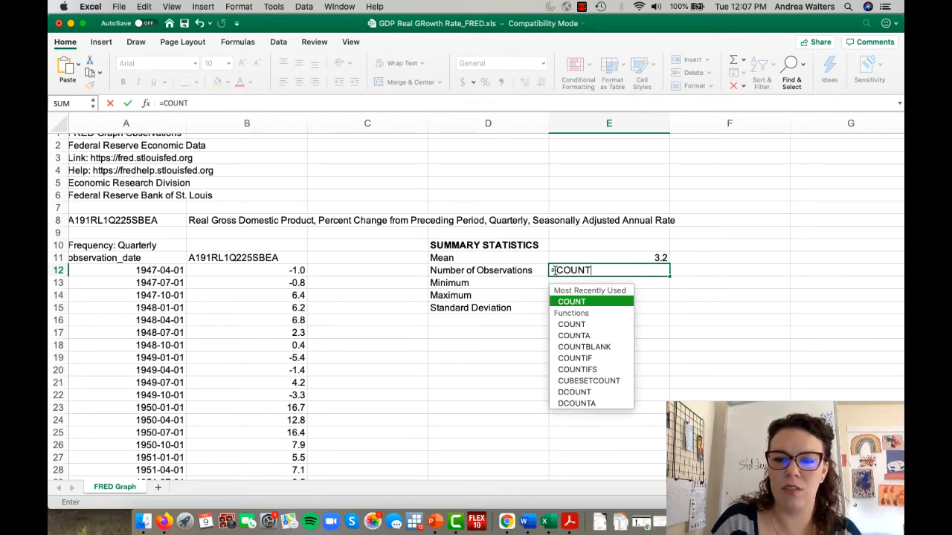
text(()
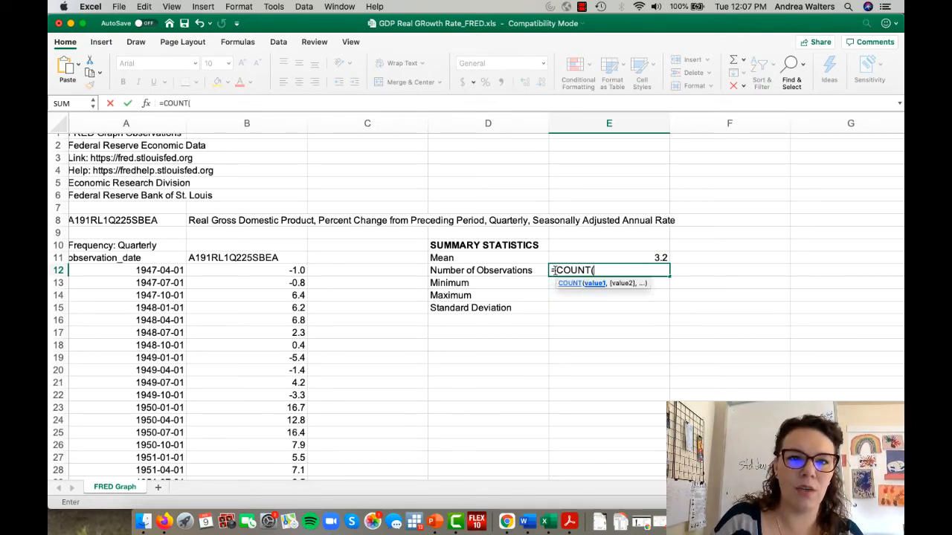
text(B12)
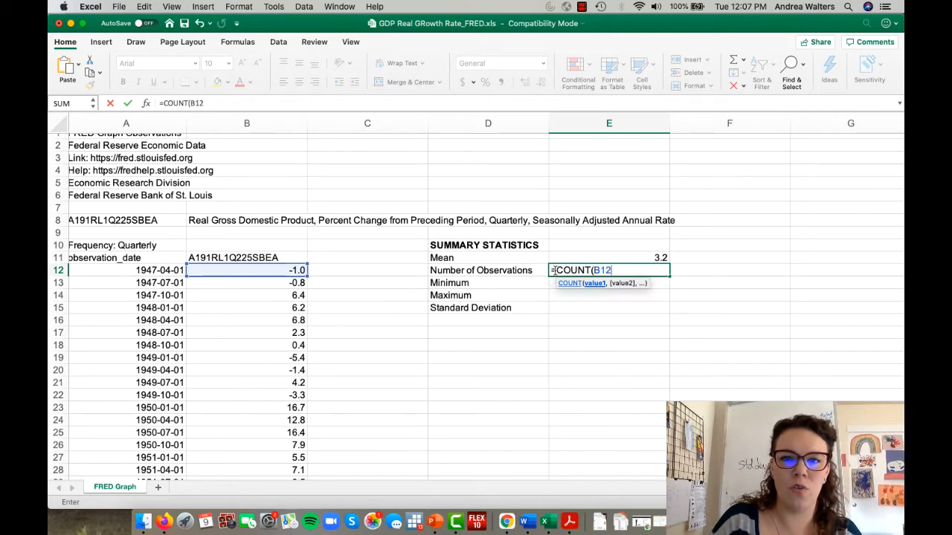
text(:B306)
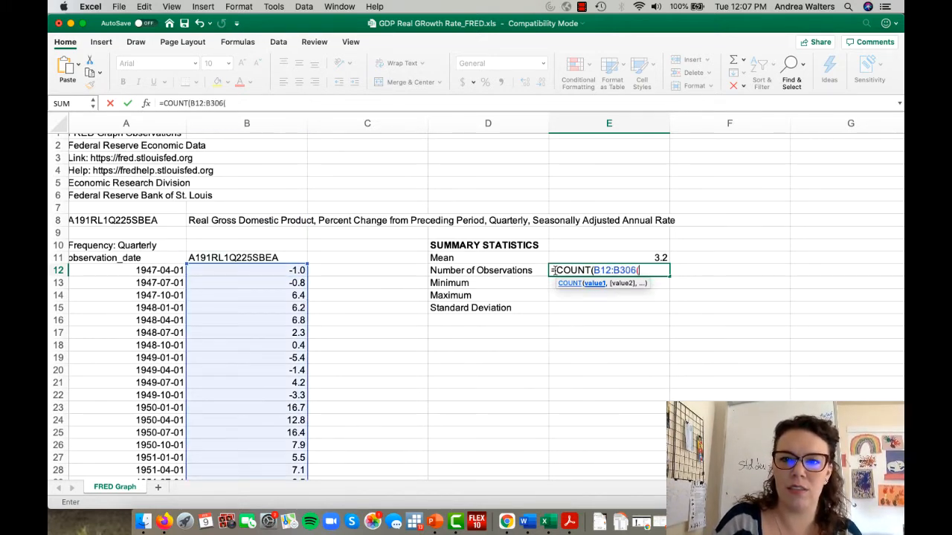
text())
key(Return)
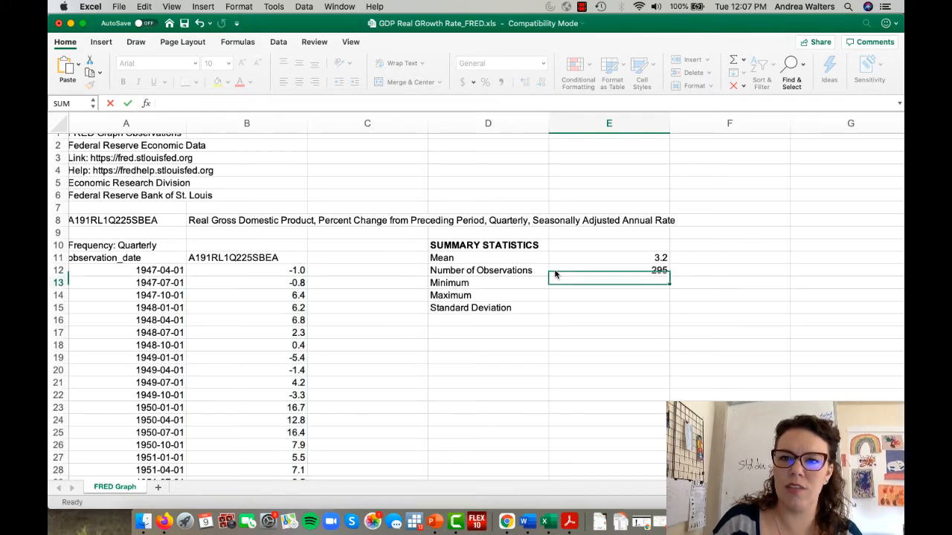
click(554, 274)
key(Up)
key(Down)
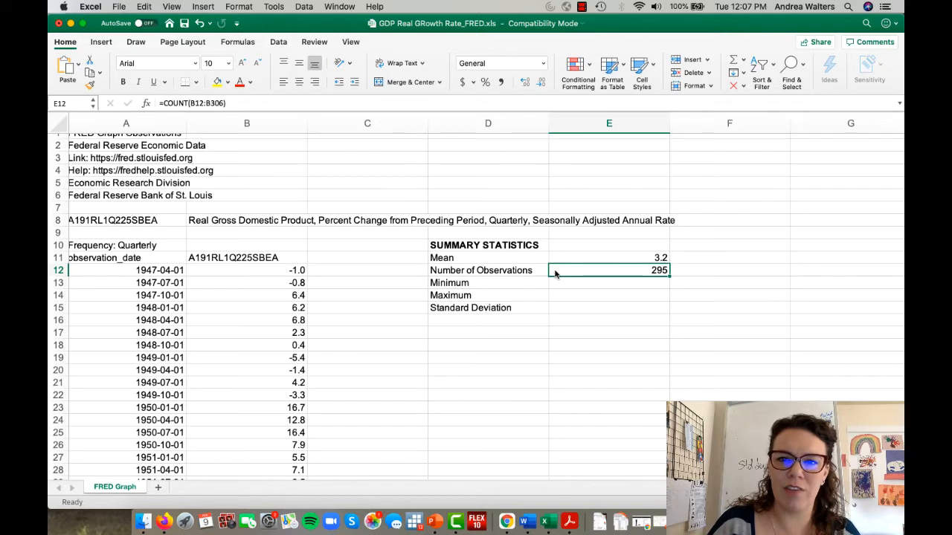
Find the lowest growth rate in cell E13 with the formula =MIN(B12:B306)
key(Down)
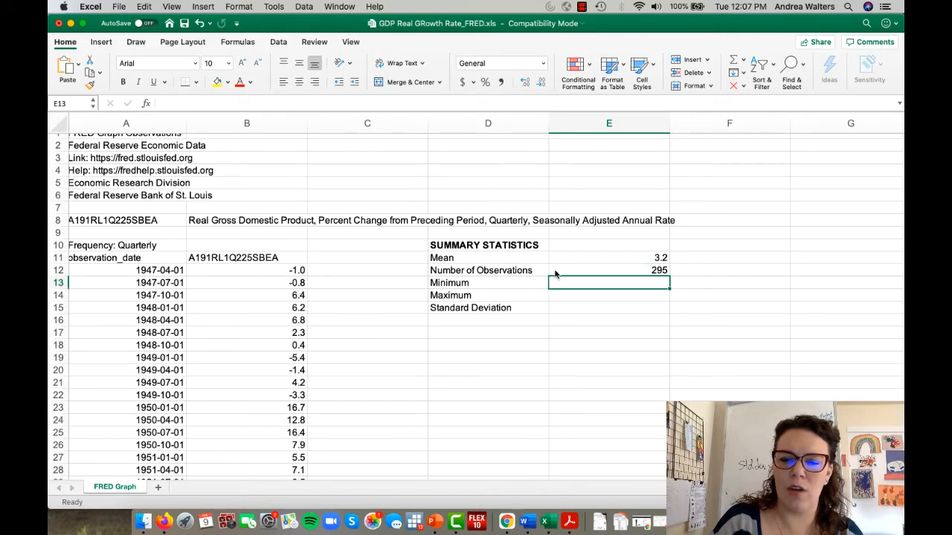
text(=MI)
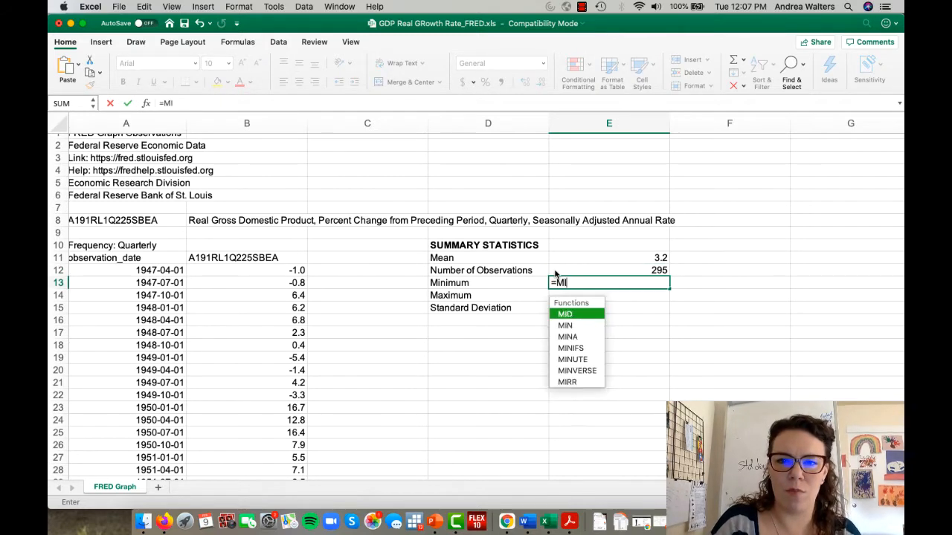
text(N()
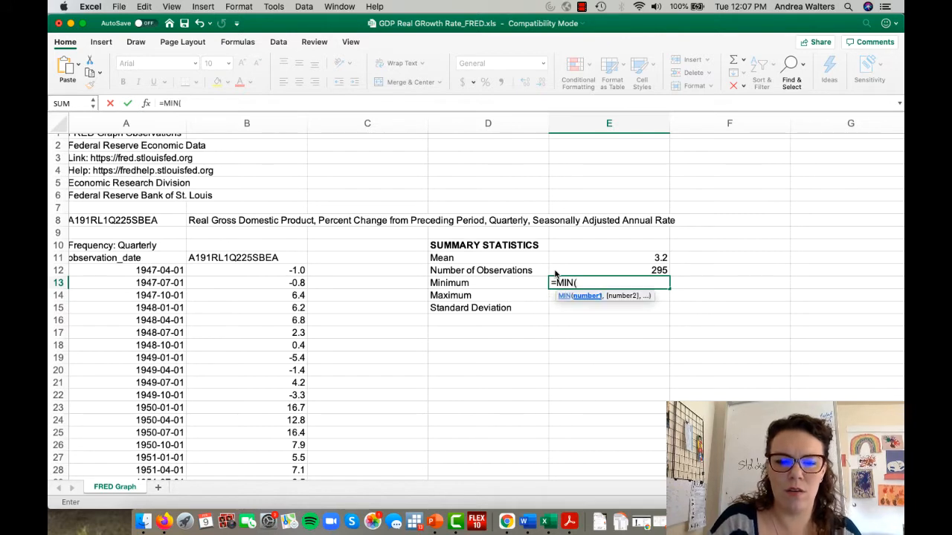
text(B12)
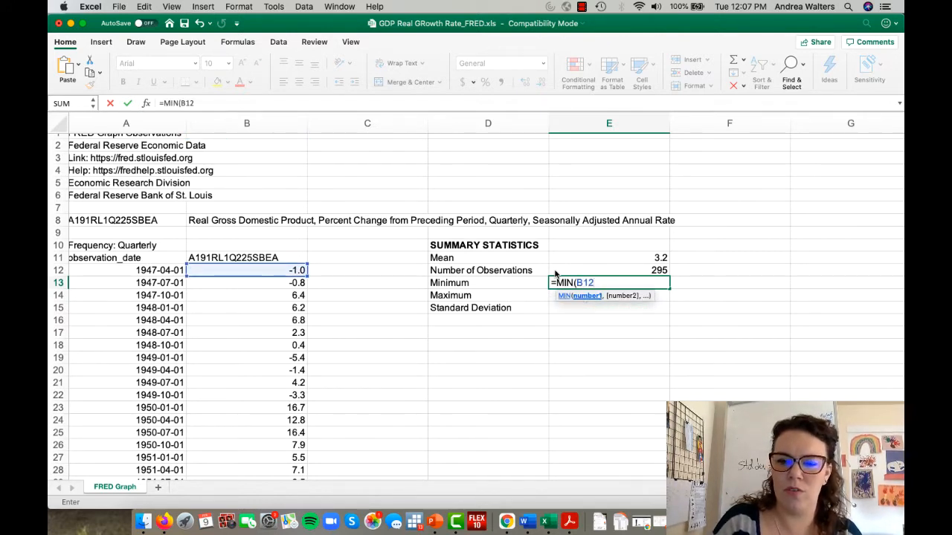
text(:B306)
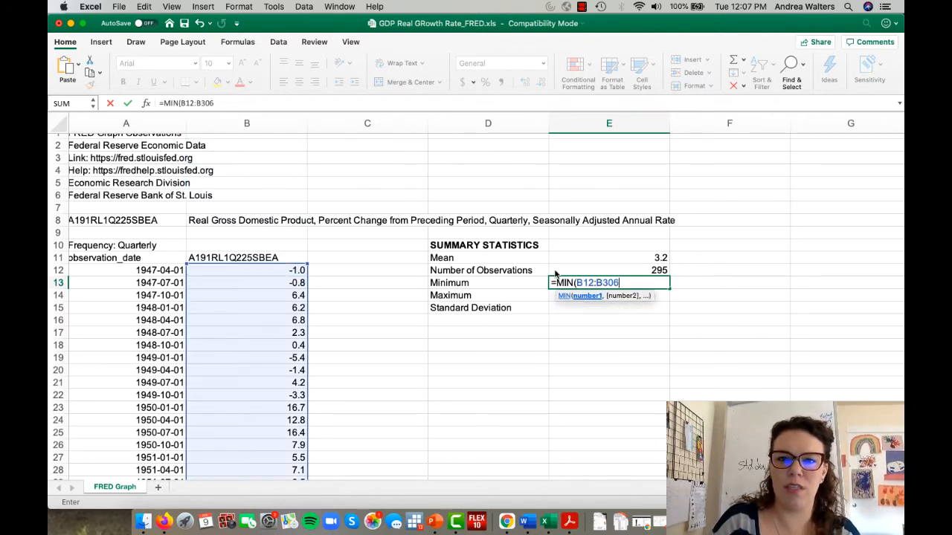
text())
key(Return)
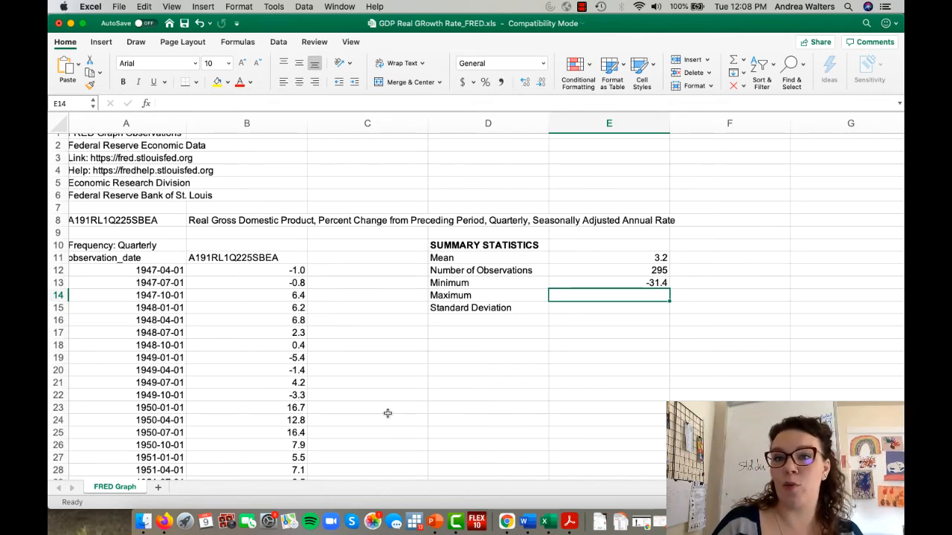
Find the highest growth rate in cell E14 with the formula =MAX(B12:B306)
text(=)
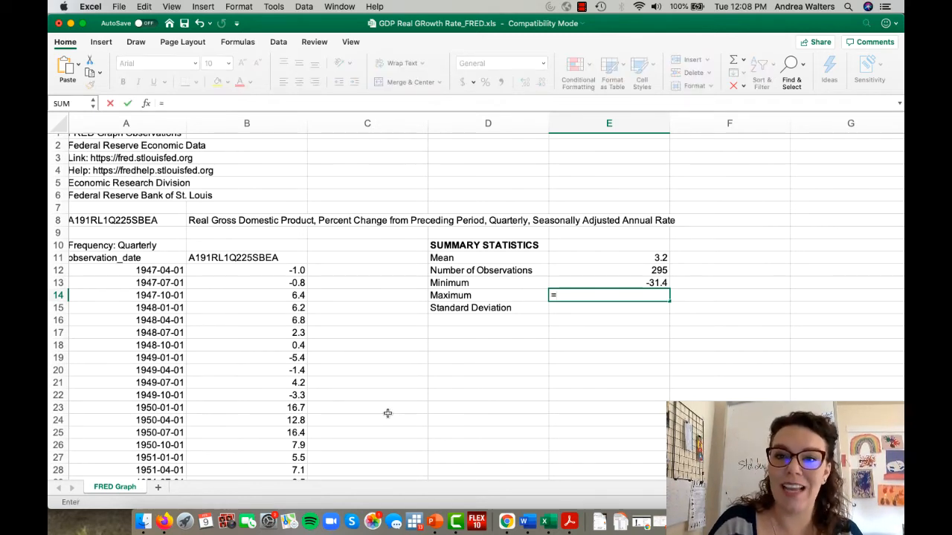
text(M)
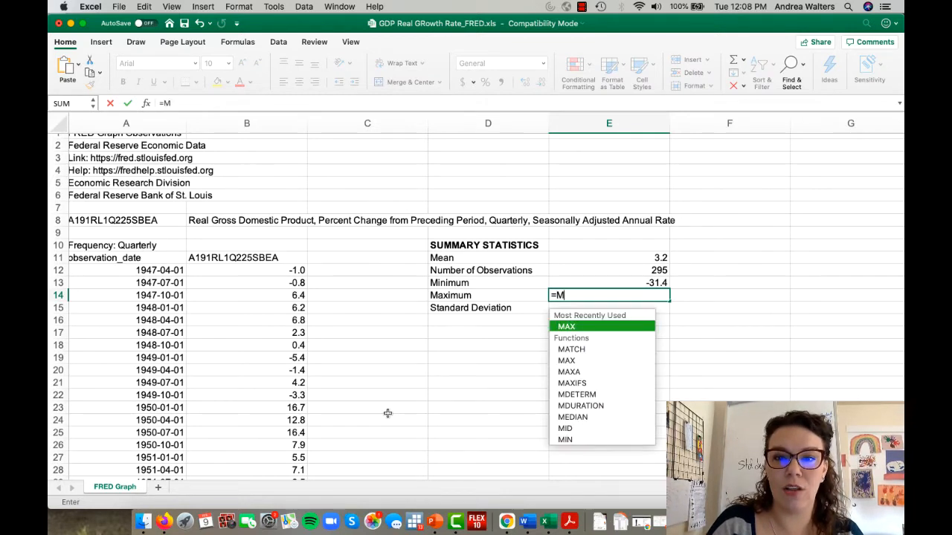
text(AX()
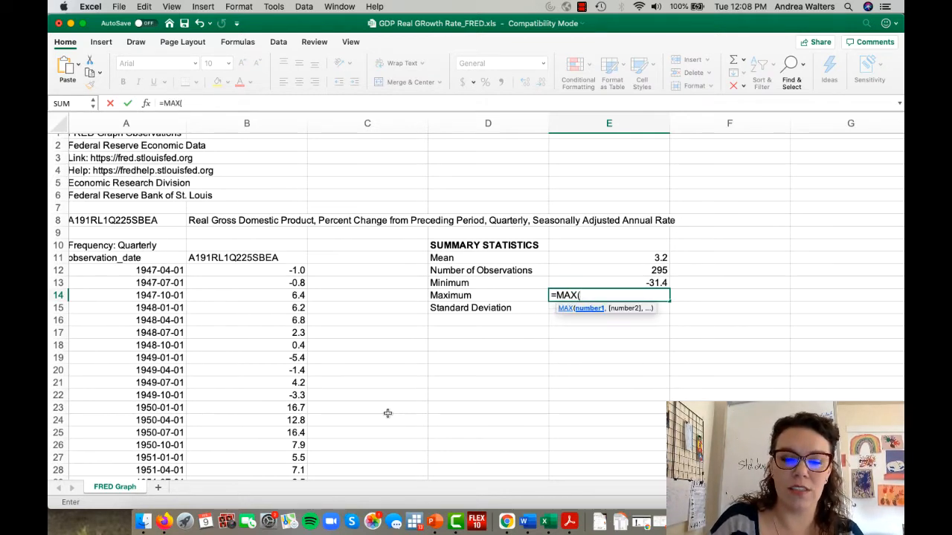
text(B12)
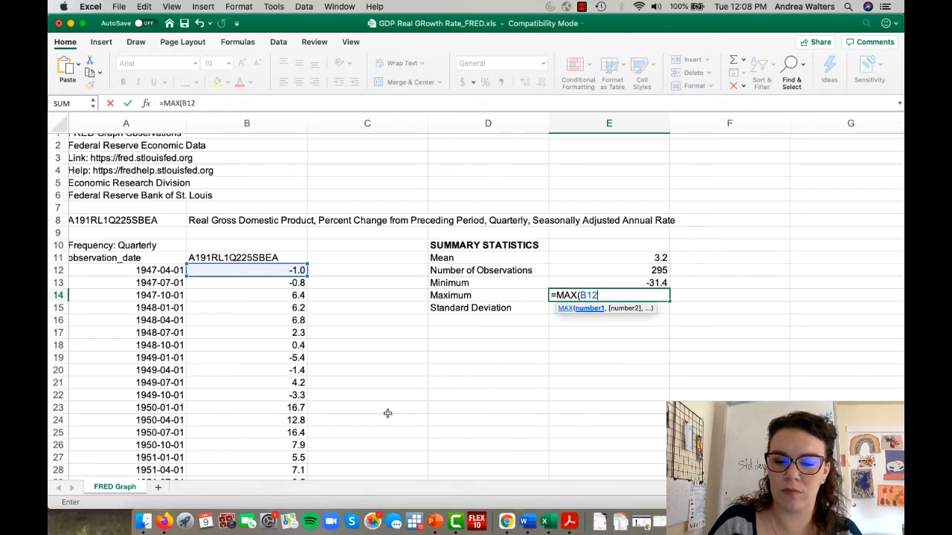
text(:B306)
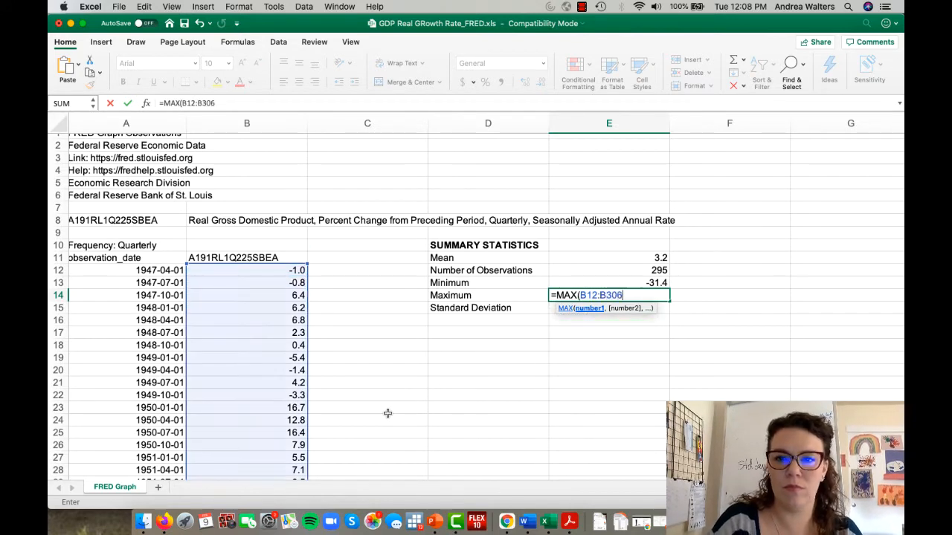
text())
key(Return)
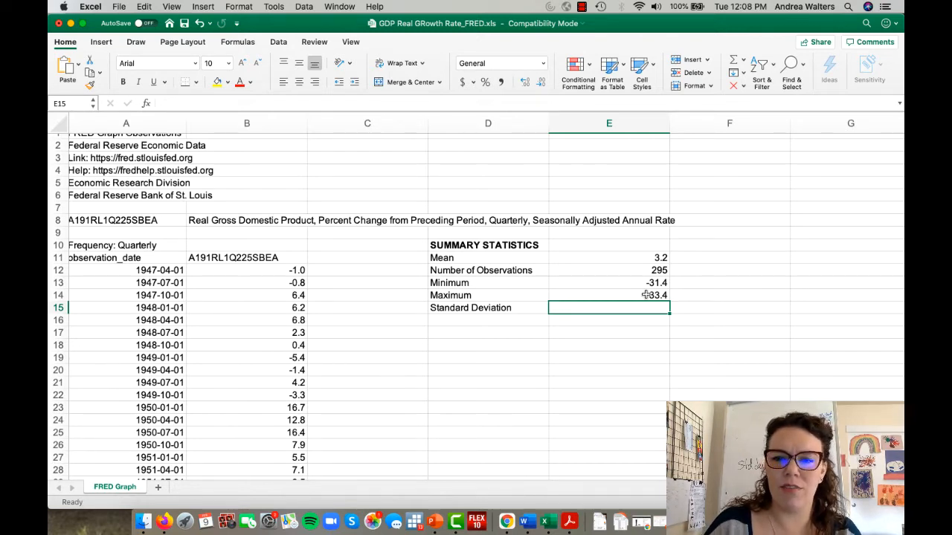
Calculate the standard deviation of the growth rates in cell E15 with the formula =STDEV(B12:B306)
text(=)
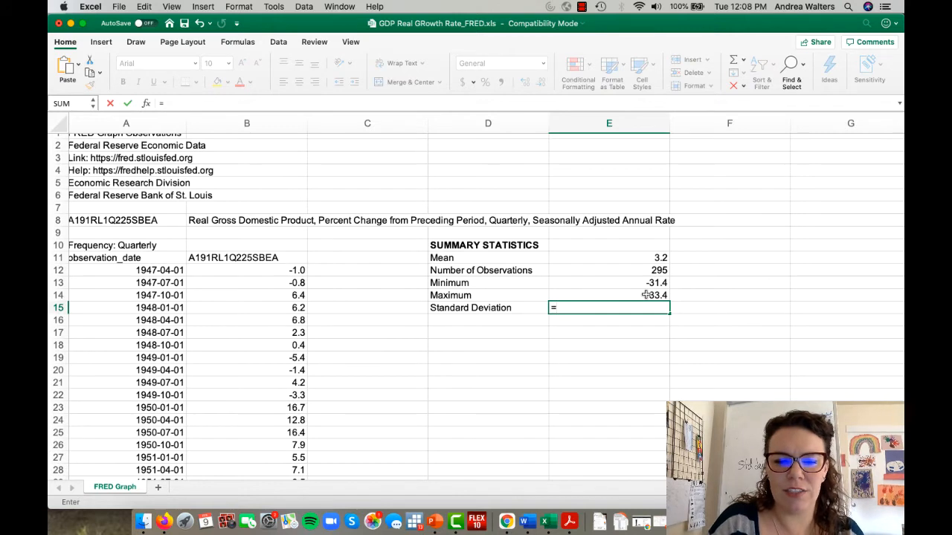
text(STD)
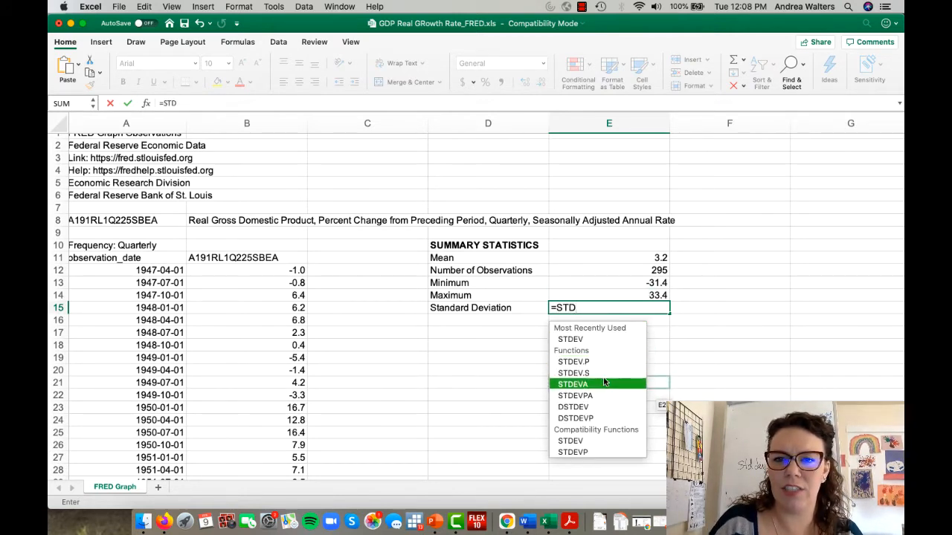
double_click(587, 340)
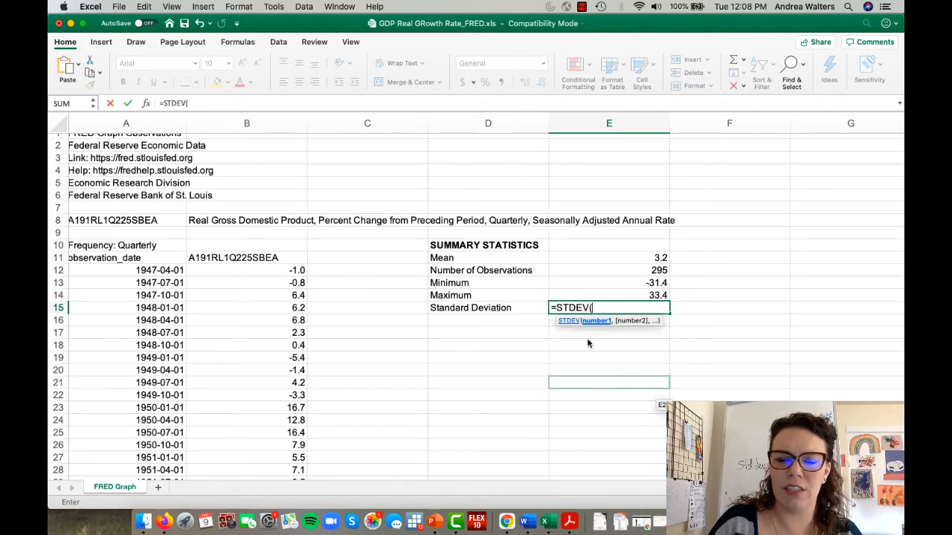
text(B1)
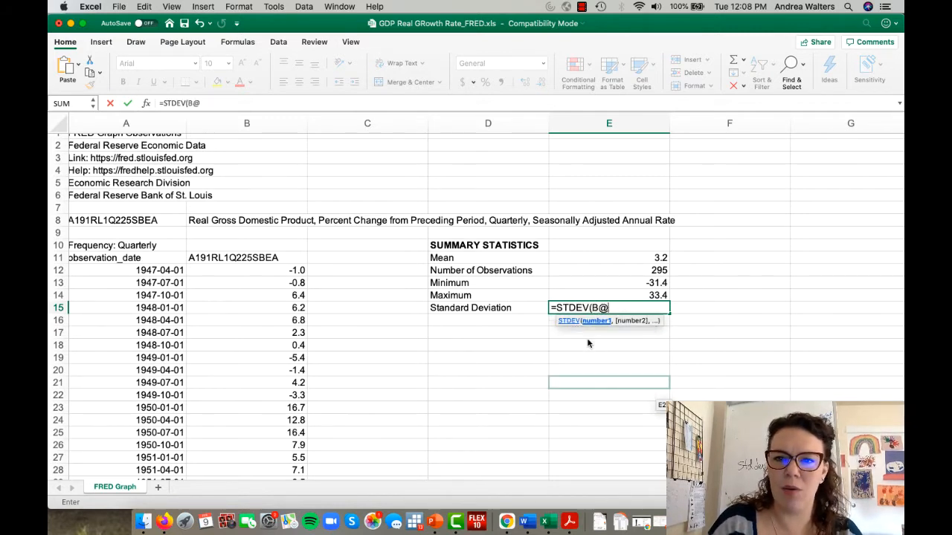
key(BackSpace)
text(12:)
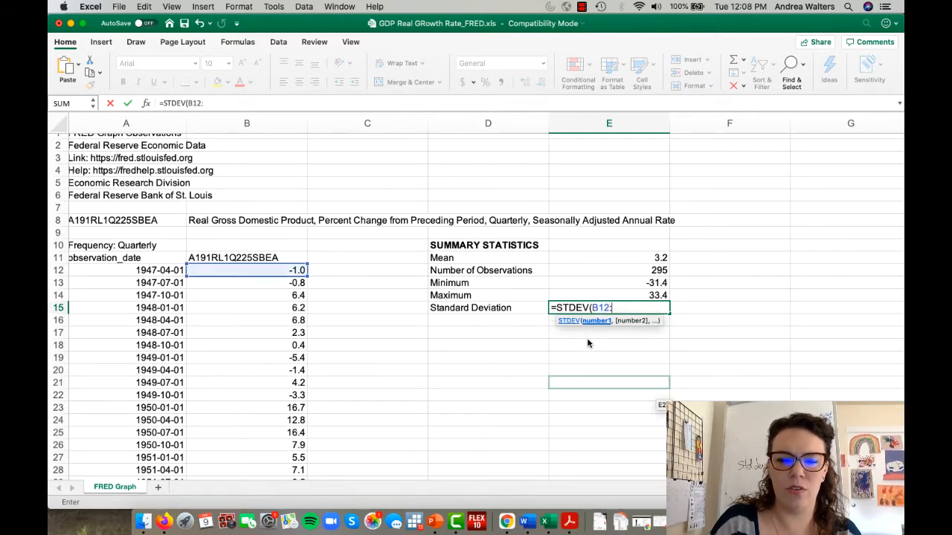
text(B306))
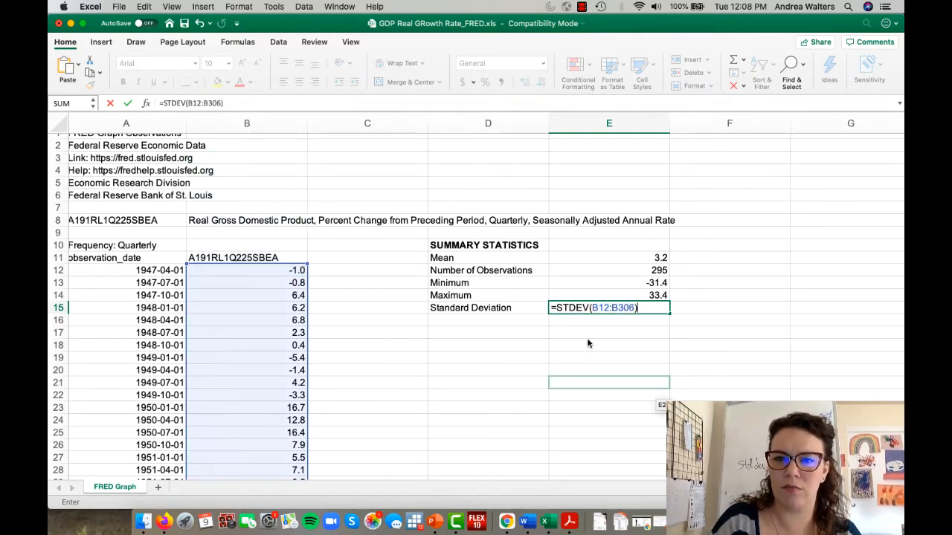
key(Return)
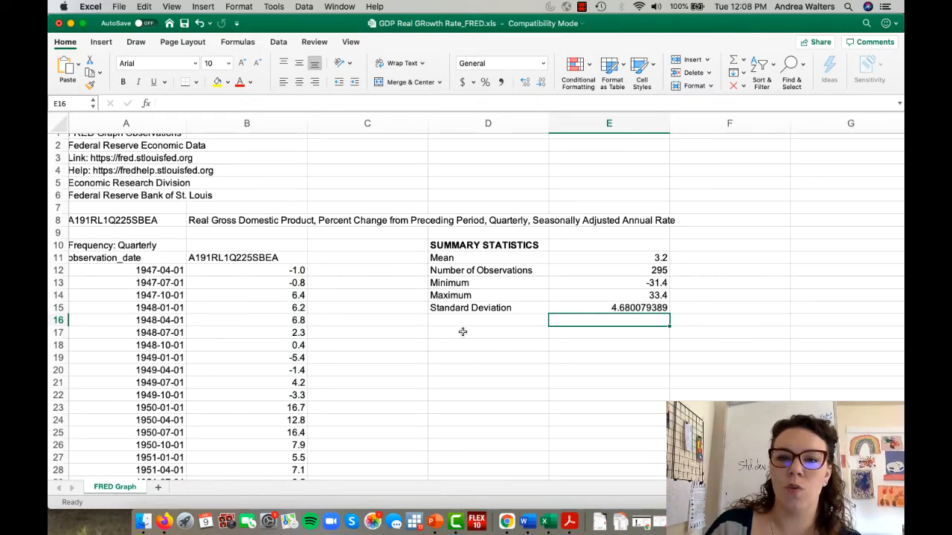
Merge and center the range D17:E25 below the summary statistics and turn on text wrapping for it
drag(441, 332, 645, 429)
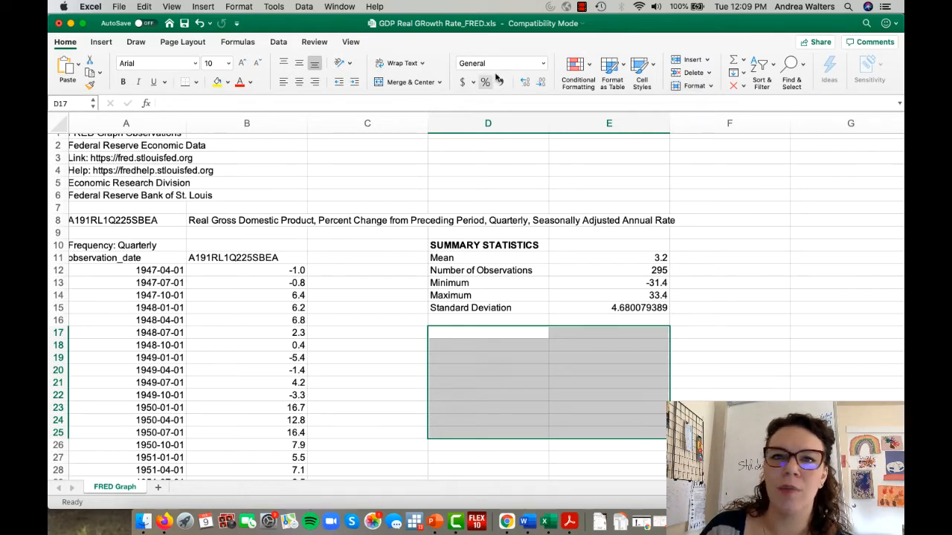
click(396, 83)
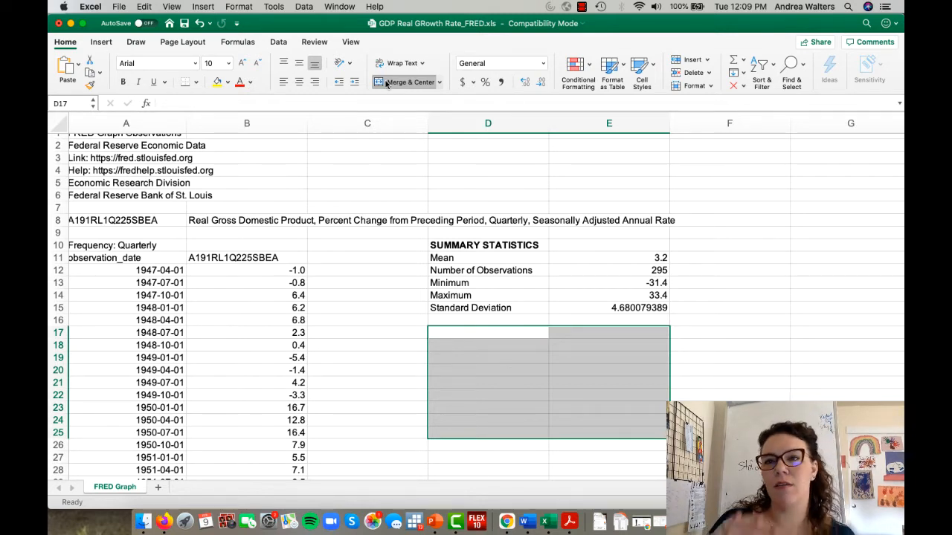
click(386, 83)
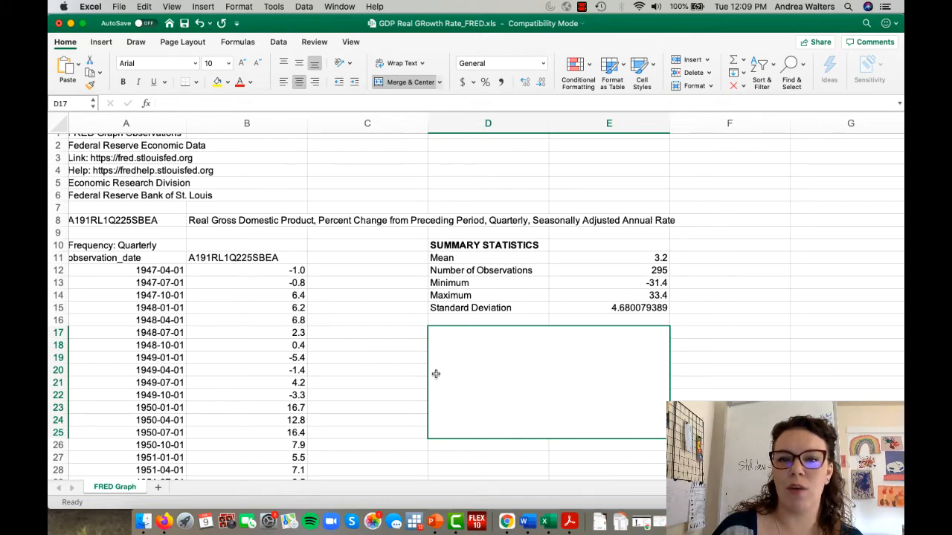
click(400, 64)
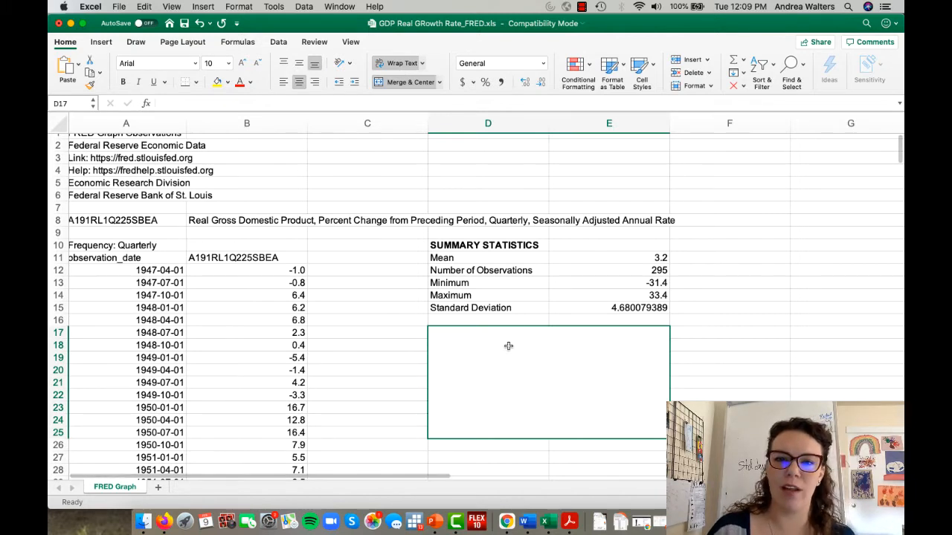
Start a note in the merged cell D17 with "The mean value for real GDP growth rate in the U.S. is 3.2"
click(400, 104)
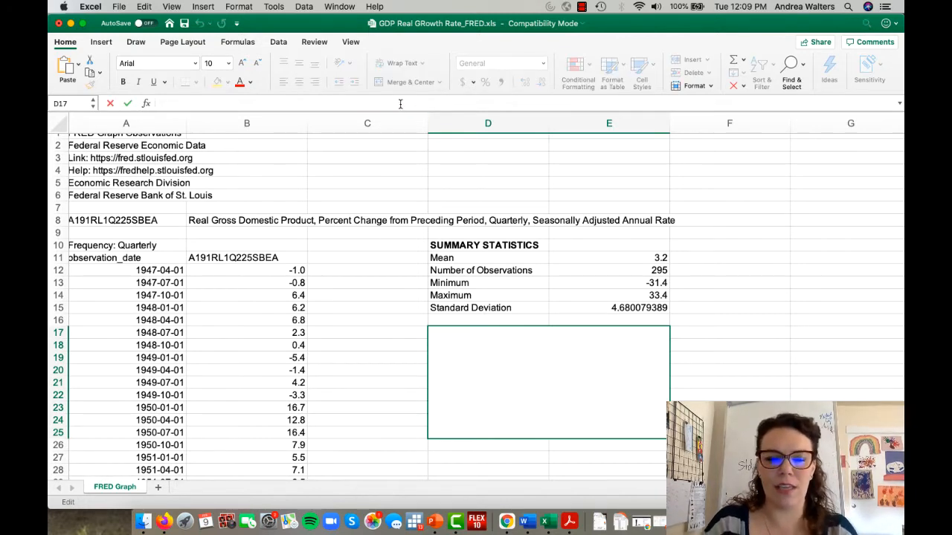
text(The mea)
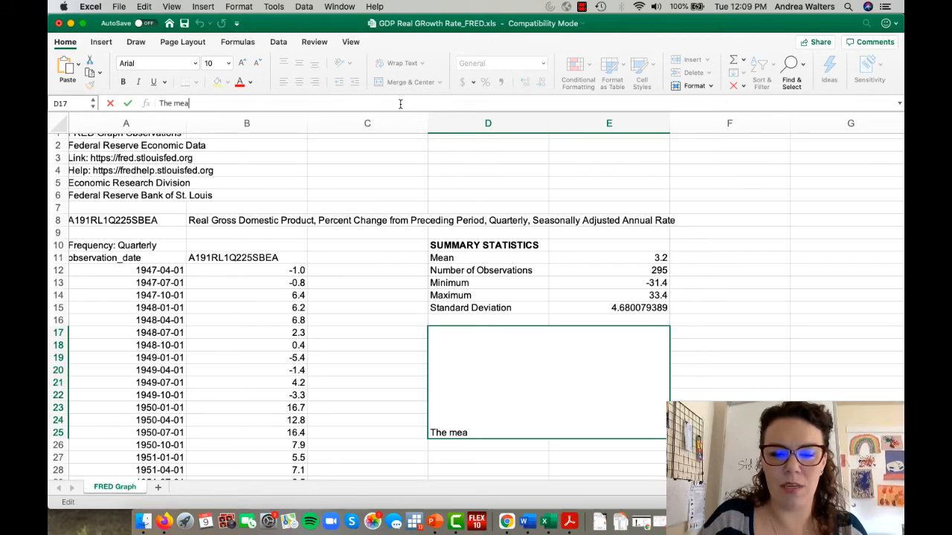
text(n val)
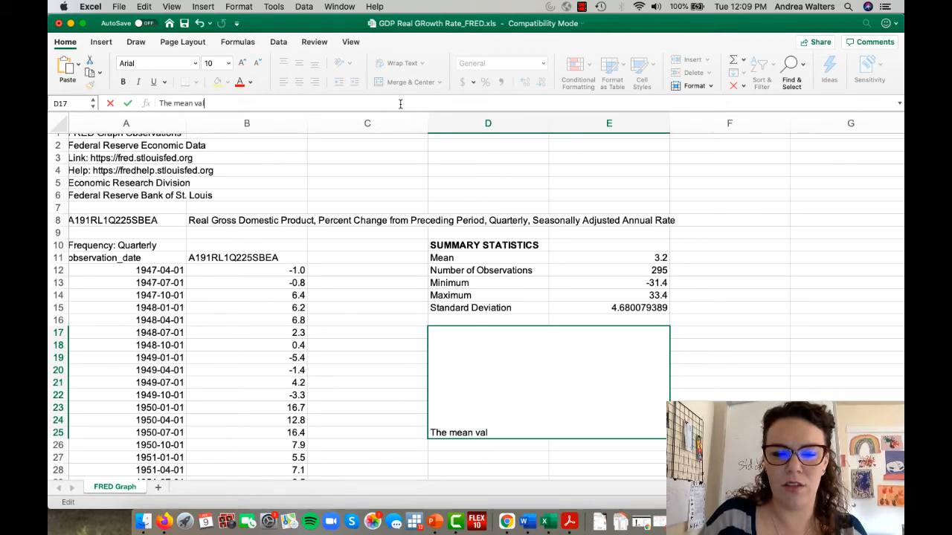
text(ue for GDP)
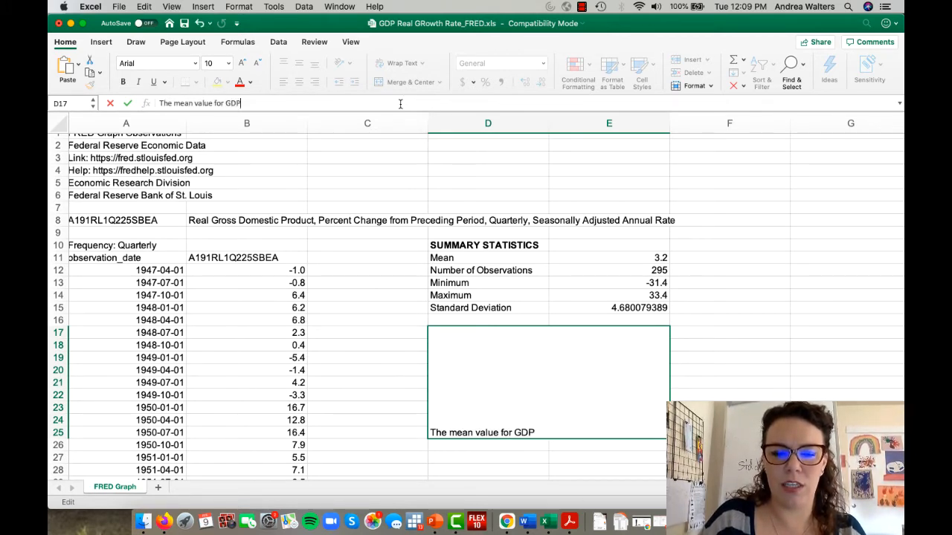
text( growth rate)
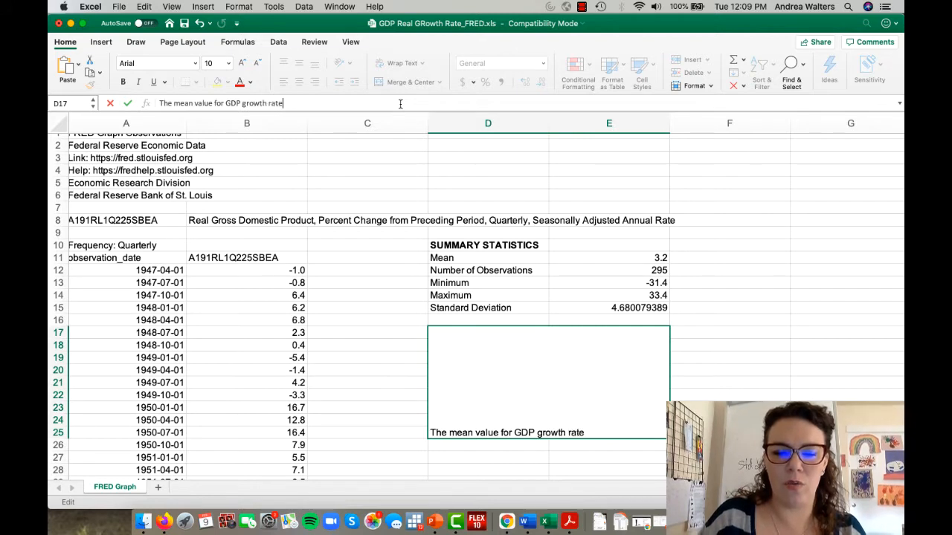
text( in the U.S>)
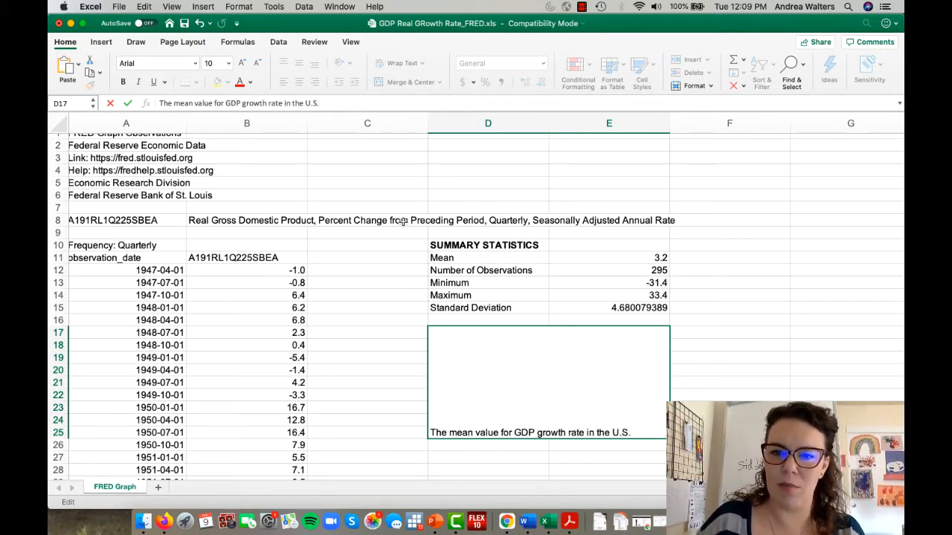
click(514, 434)
text(real GDP growth rate in the U)
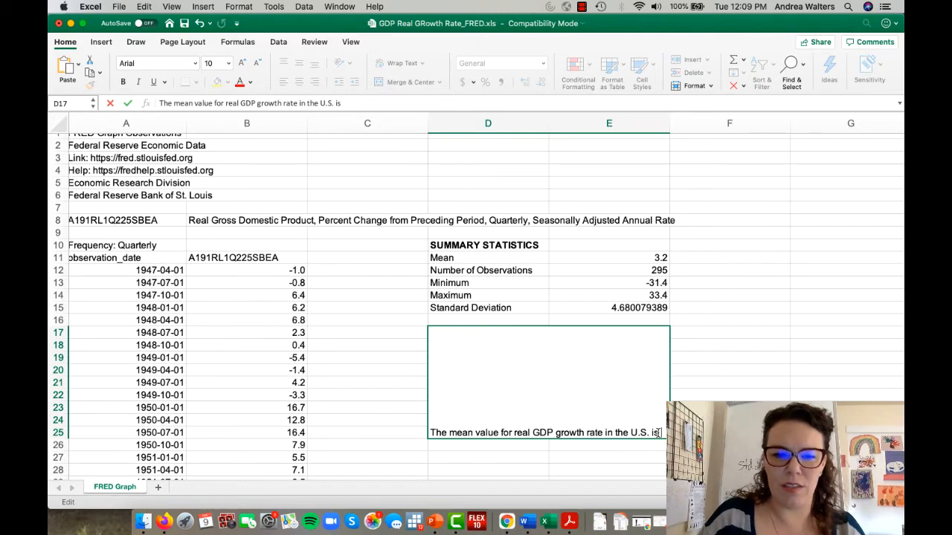
text(.S. is 3.2)
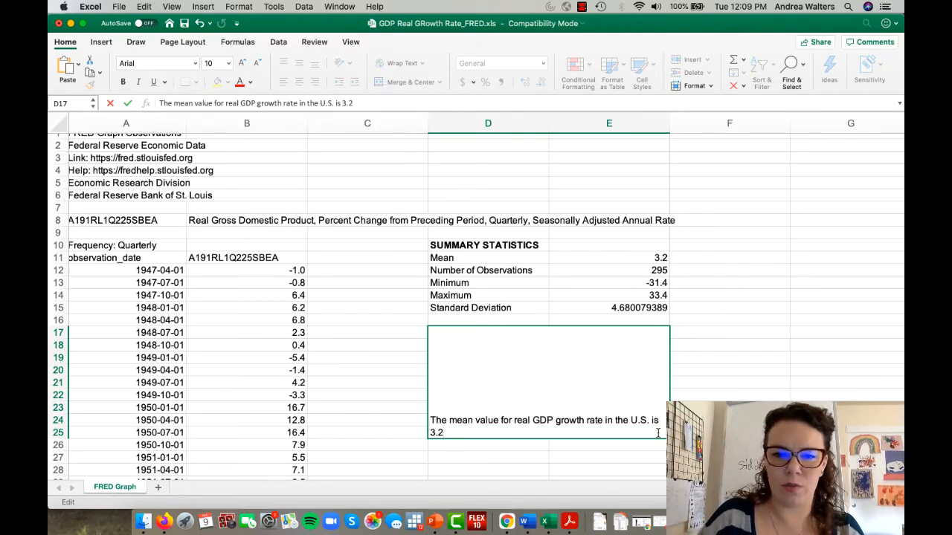
Finish the note's first sentence with "%, which tells us that the U.S. has, on average, enjoyed positive and relativly strong GDP growth."
text(%, which)
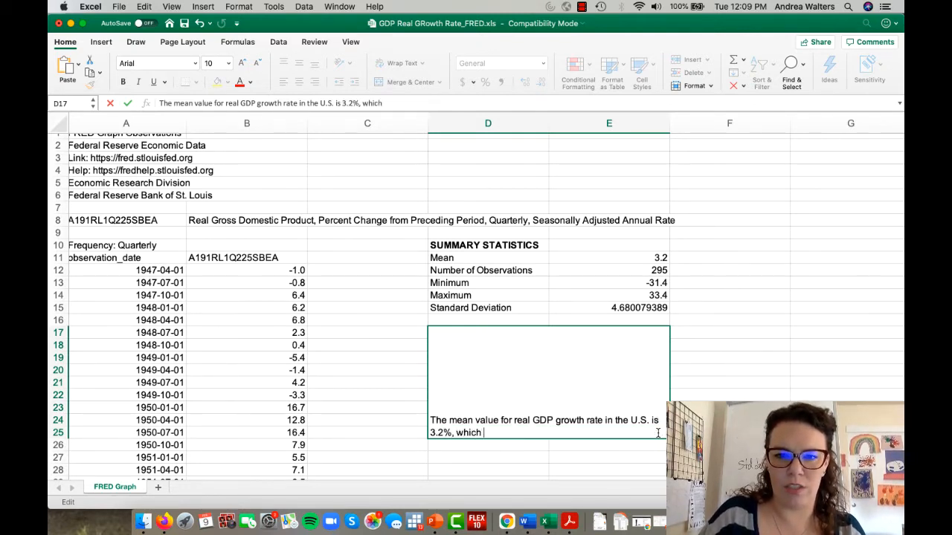
text( tel)
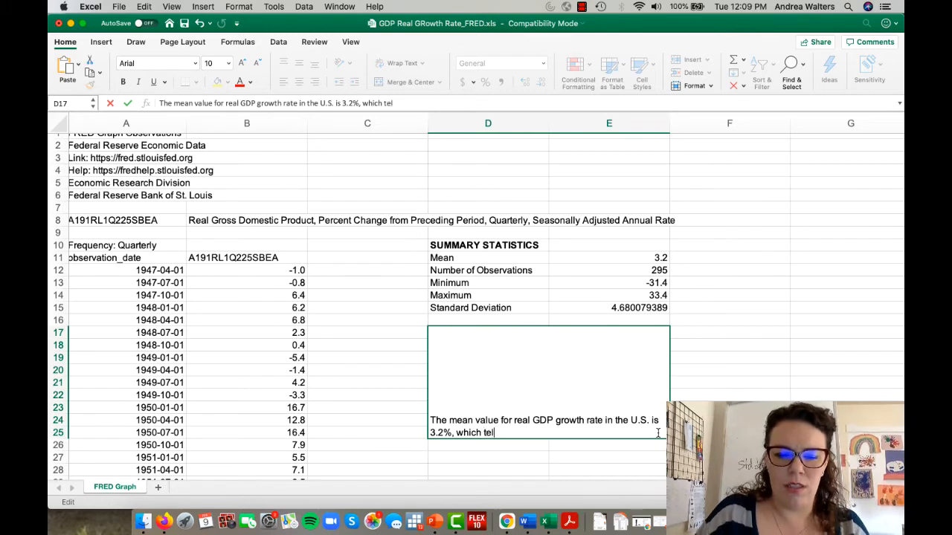
text(ls us that the US)
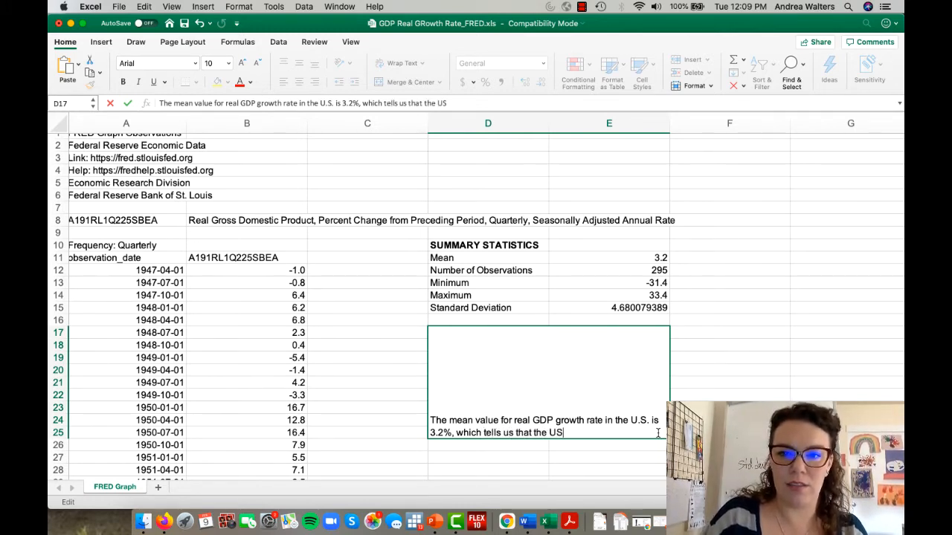
key(BackSpace)
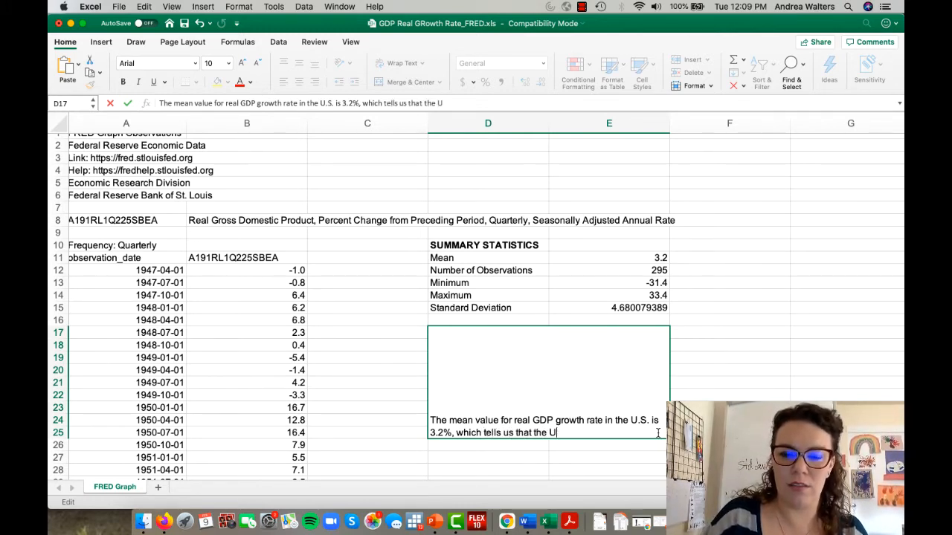
text(.S. has,)
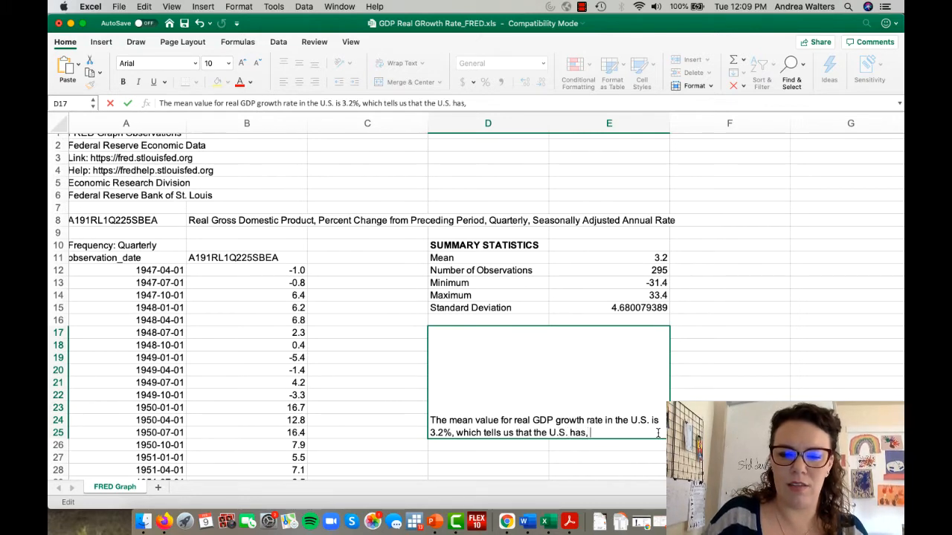
text( on average)
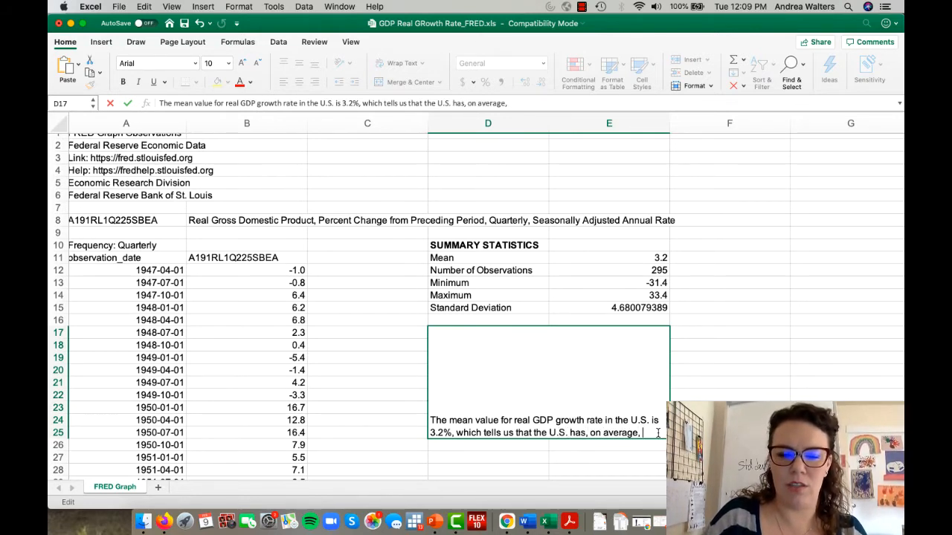
text(, enjoyed)
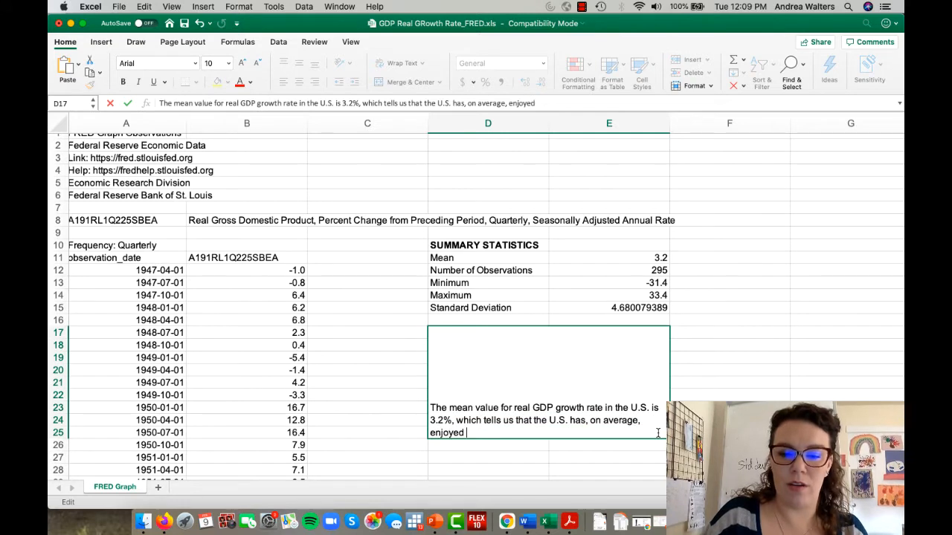
text( positive )
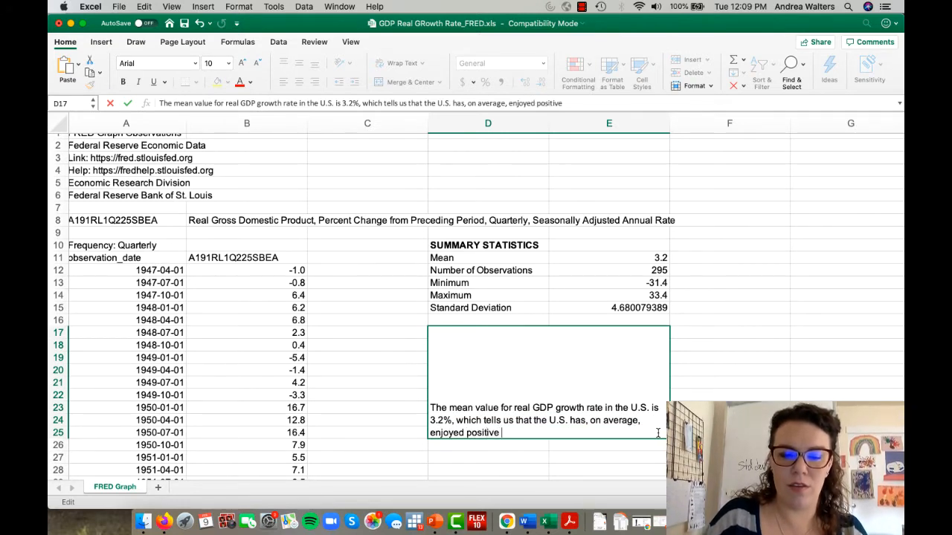
text(and relativly s)
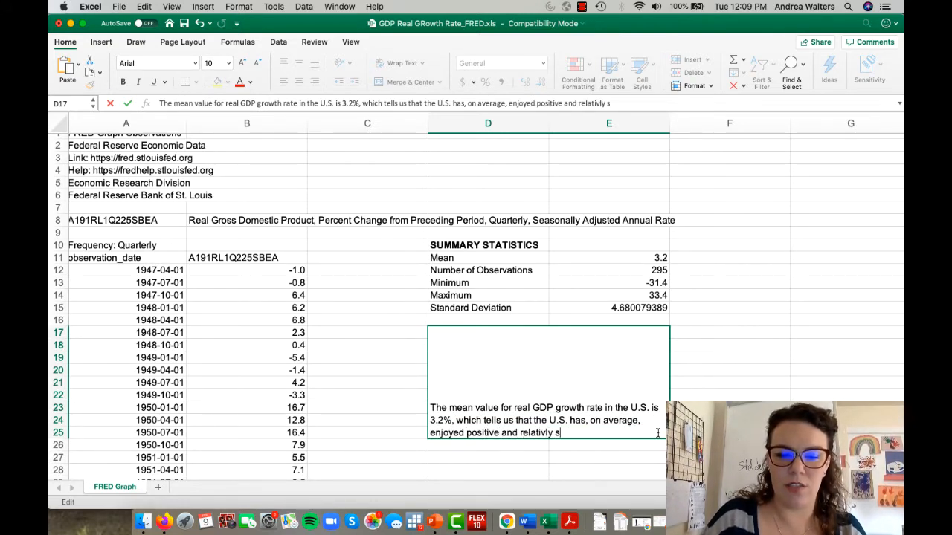
text(trong GDP)
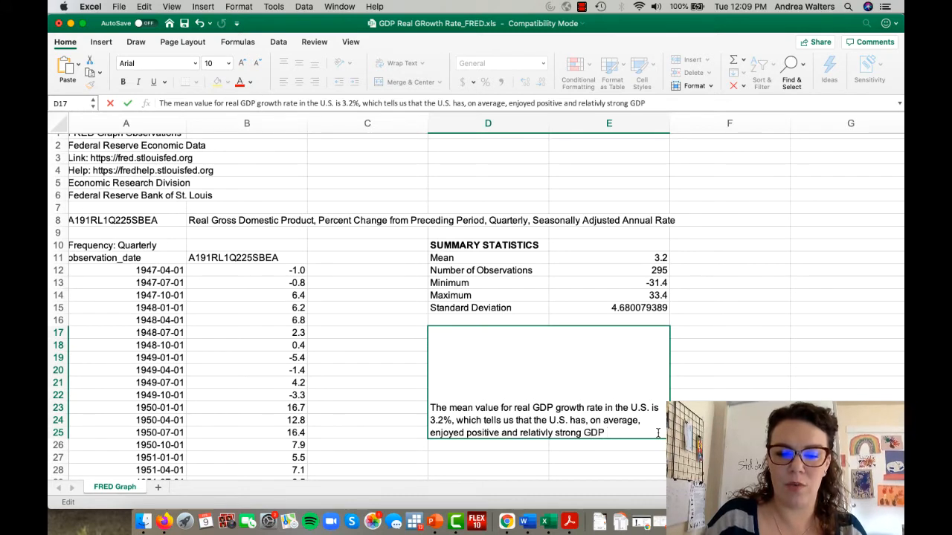
text( growth.  Th)
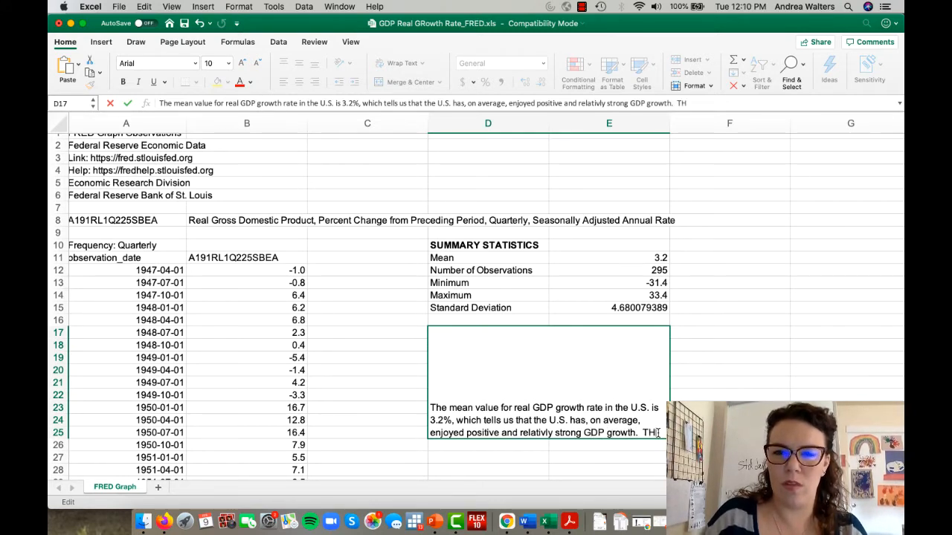
Add to the note "The minimum and maximum values indicate an even distribution of highs (periods of economic expansion) and lows (periods of recession)"
text(e minimum and)
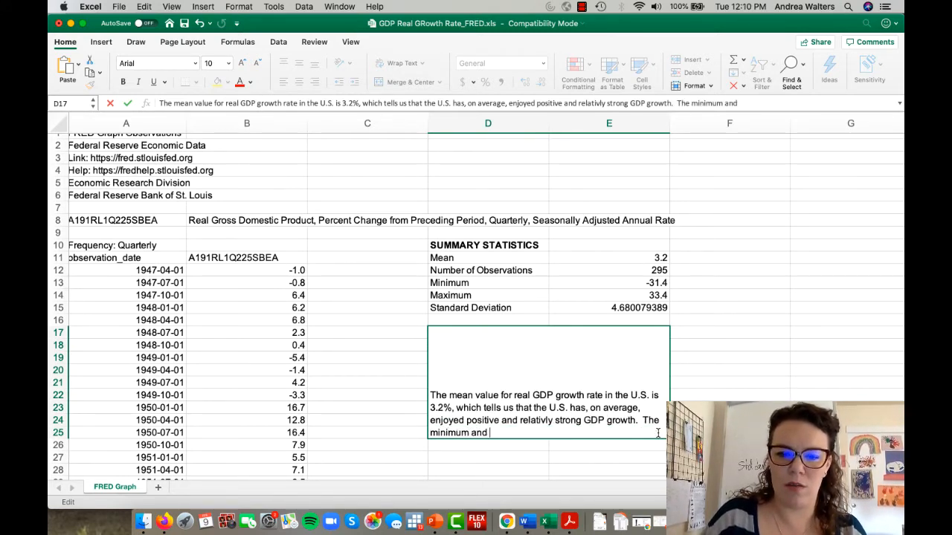
text( maximum values)
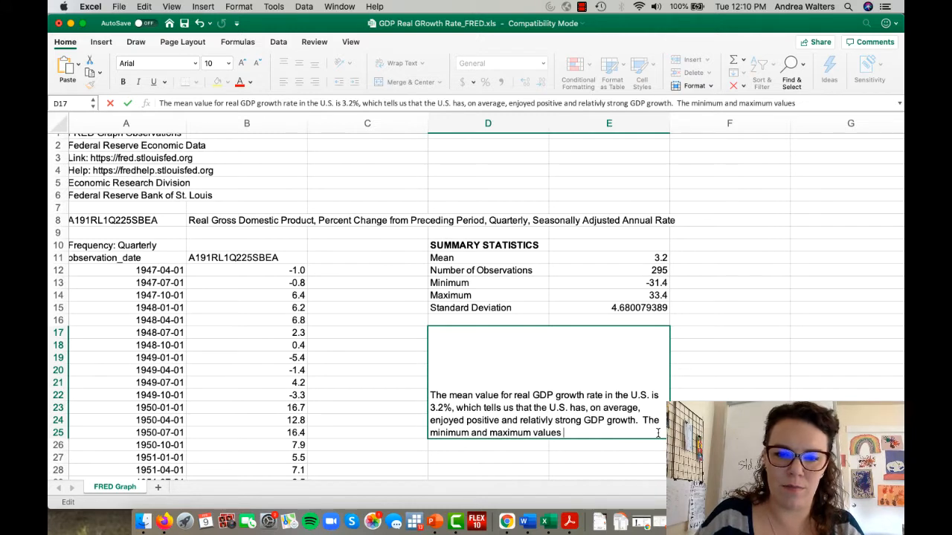
text(indicate an)
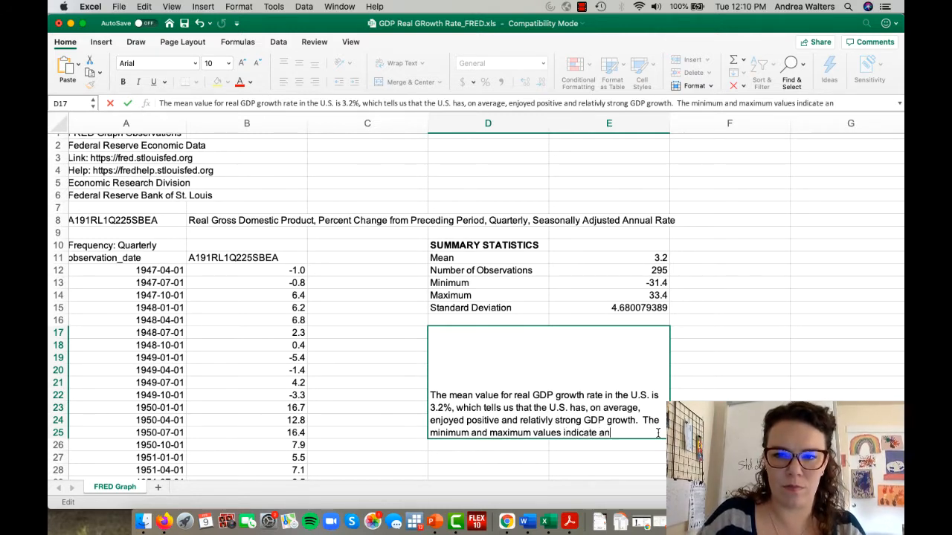
text( even distribut)
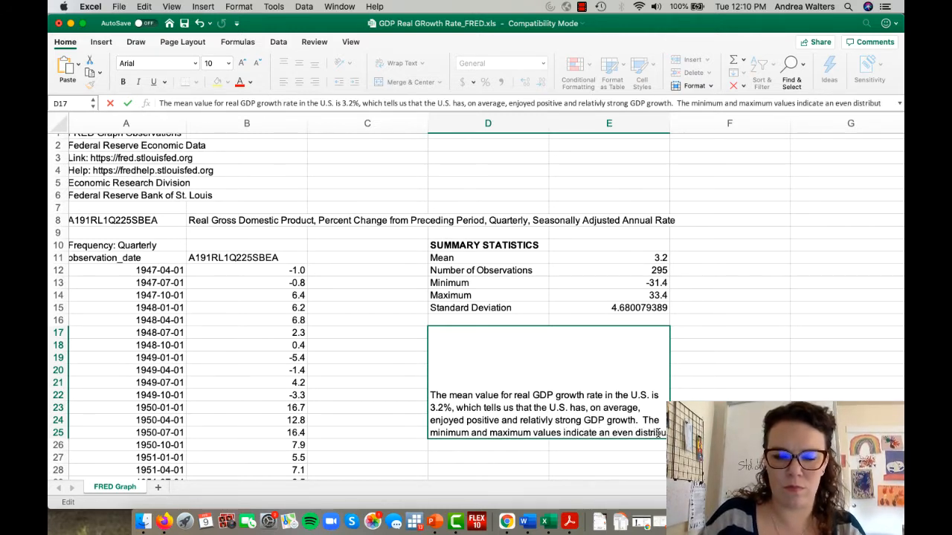
text(ion of high)
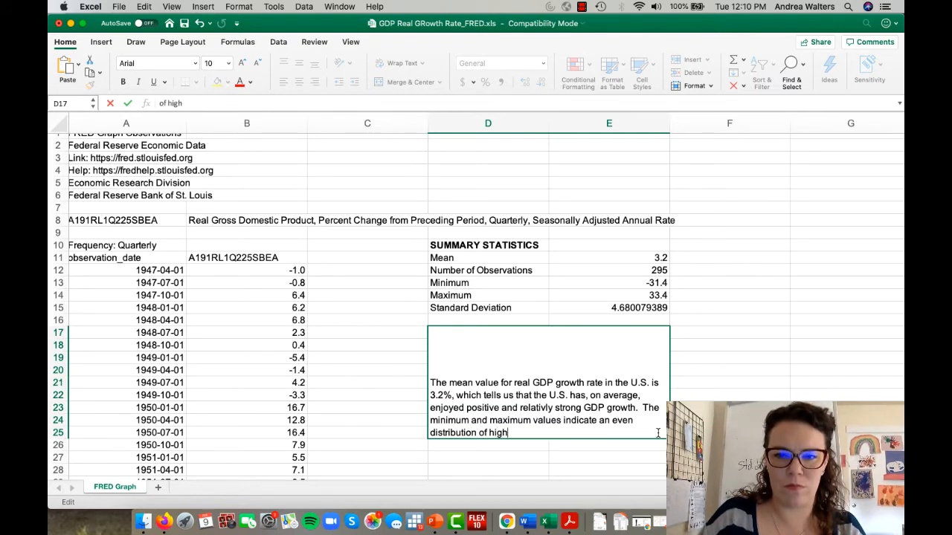
text(s (periods)
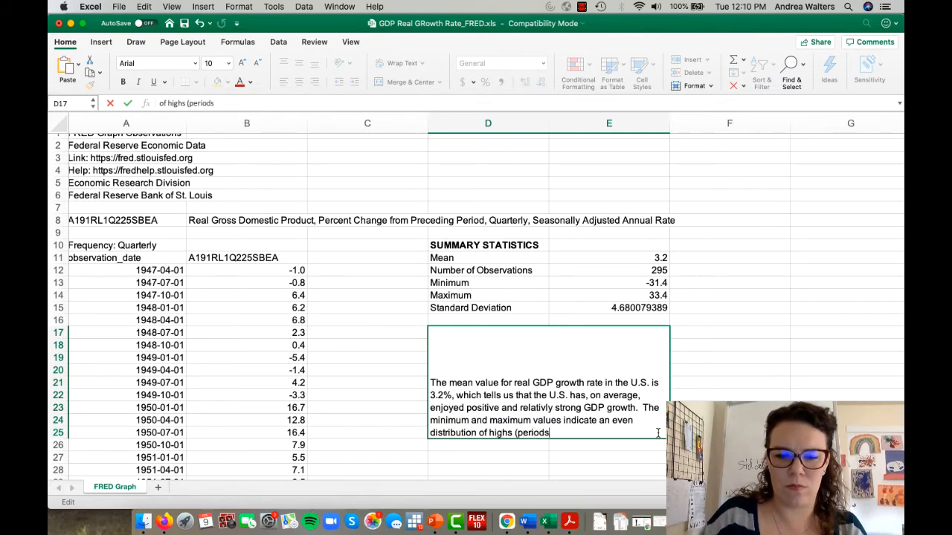
text( economic o)
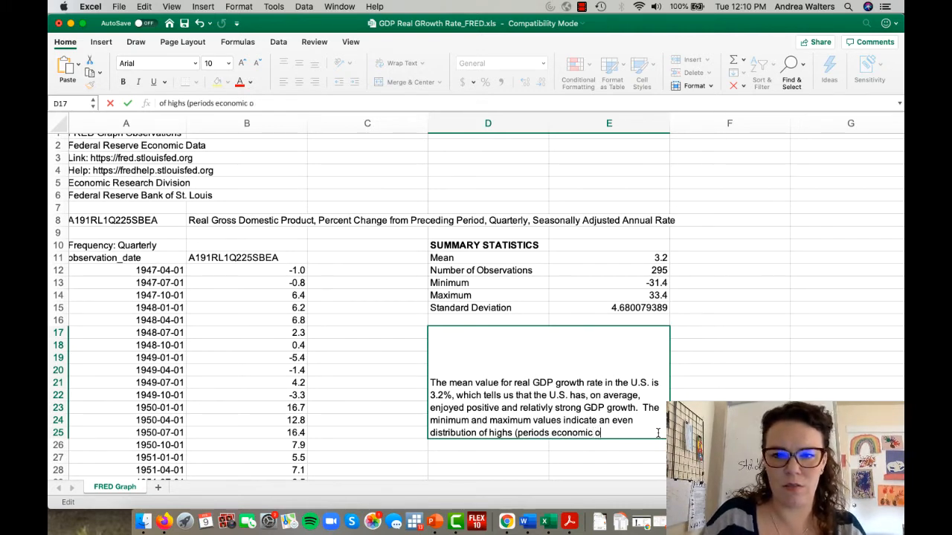
key(BackSpace)
key(BackSpace)
key(BackSpace)
key(BackSpace)
key(BackSpace)
key(BackSpace)
key(BackSpace)
key(BackSpace)
key(BackSpace)
text(of ec)
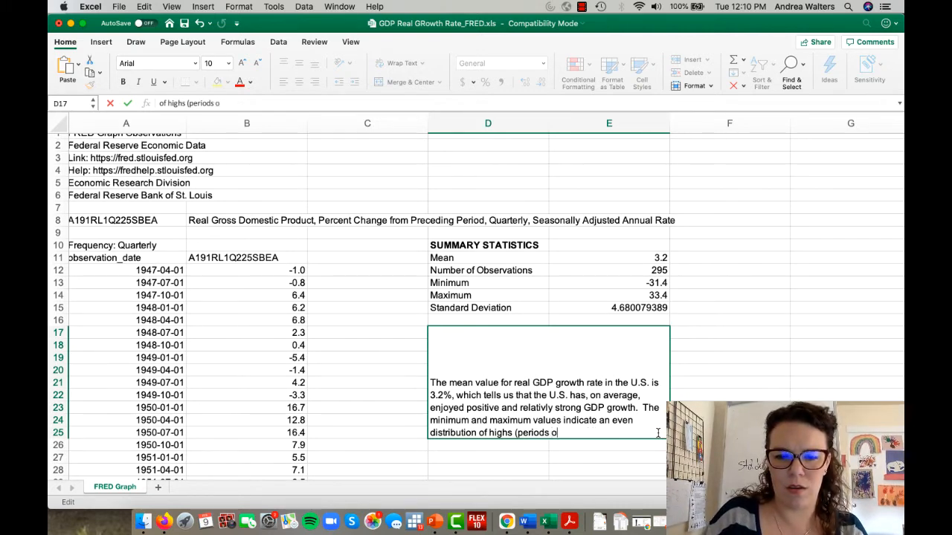
text(onomic expansion an)
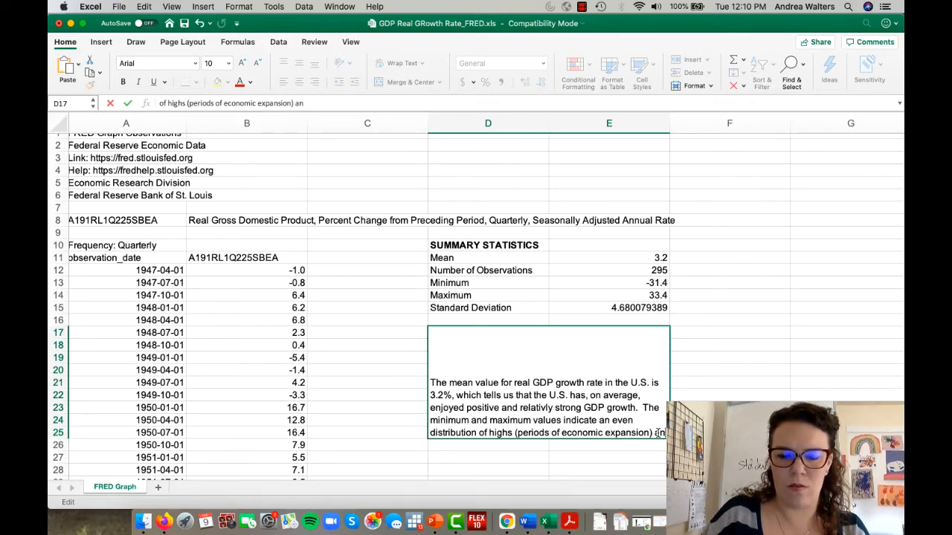
text(d lows (periods of )
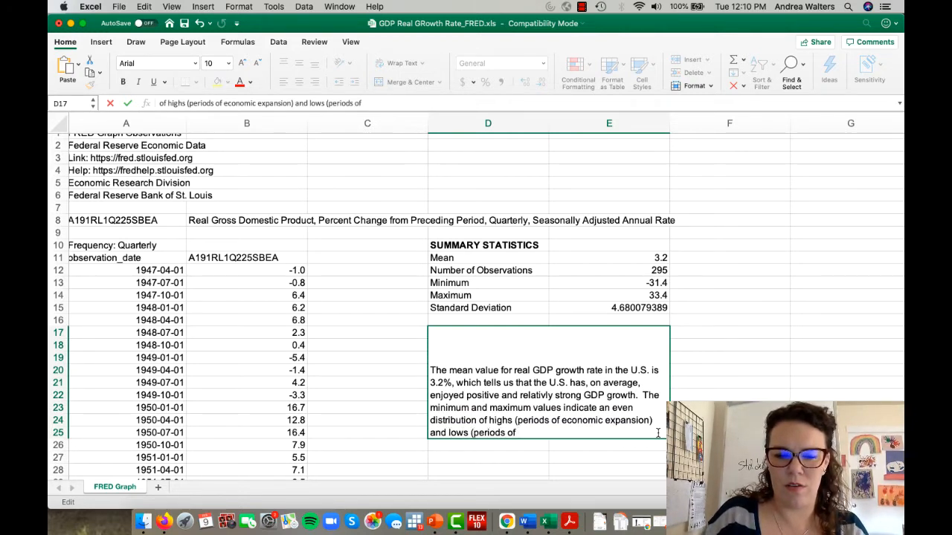
text(recession))
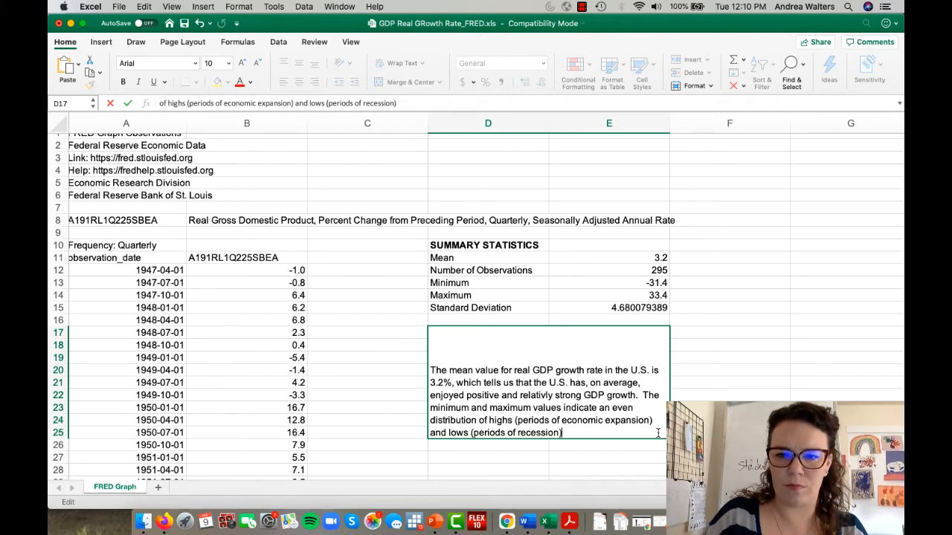
End the sentence about the minimum and maximum with a period and begin the following one with "The standard deviation is"
text(.  This is)
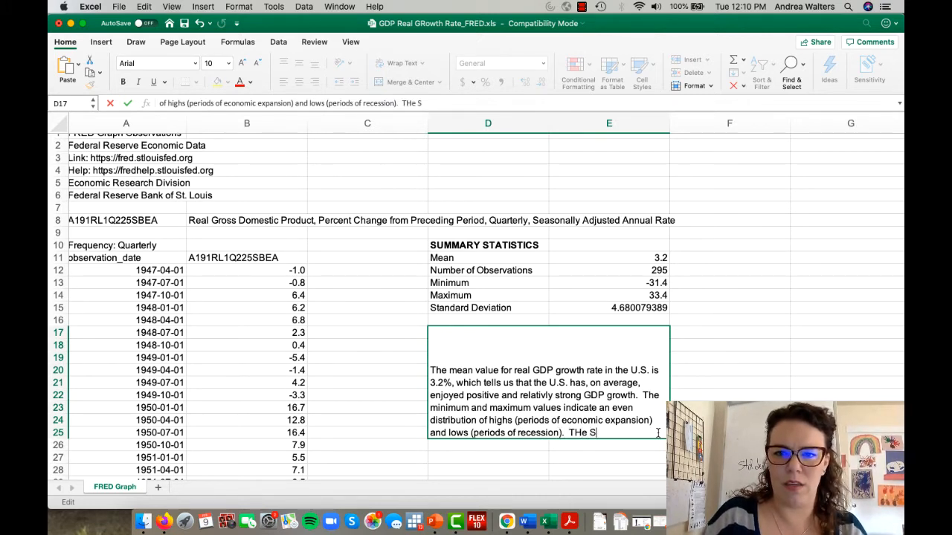
key(BackSpace)
key(BackSpace)
key(BackSpace)
key(BackSpace)
key(BackSpace)
key(BackSpace)
text(Standa)
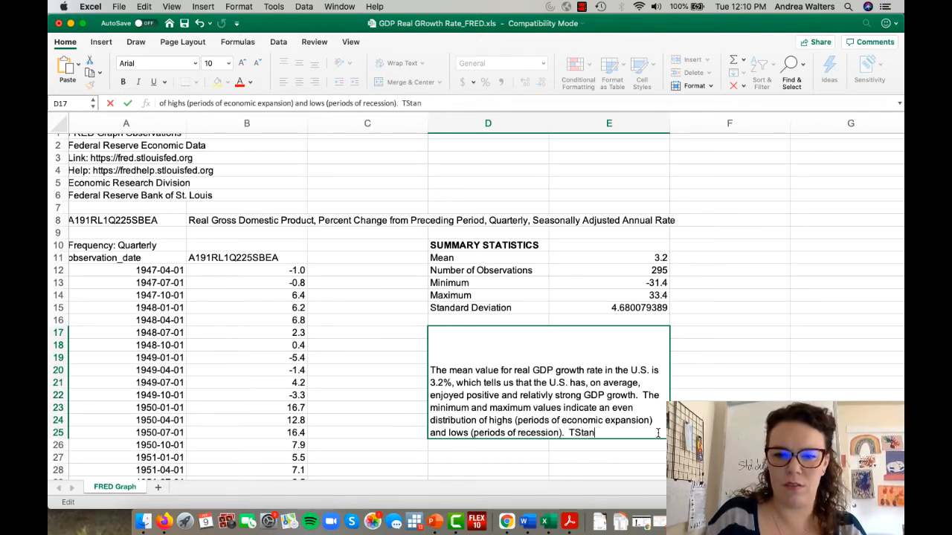
key(BackSpace)
key(BackSpace)
key(BackSpace)
key(BackSpace)
text(h)
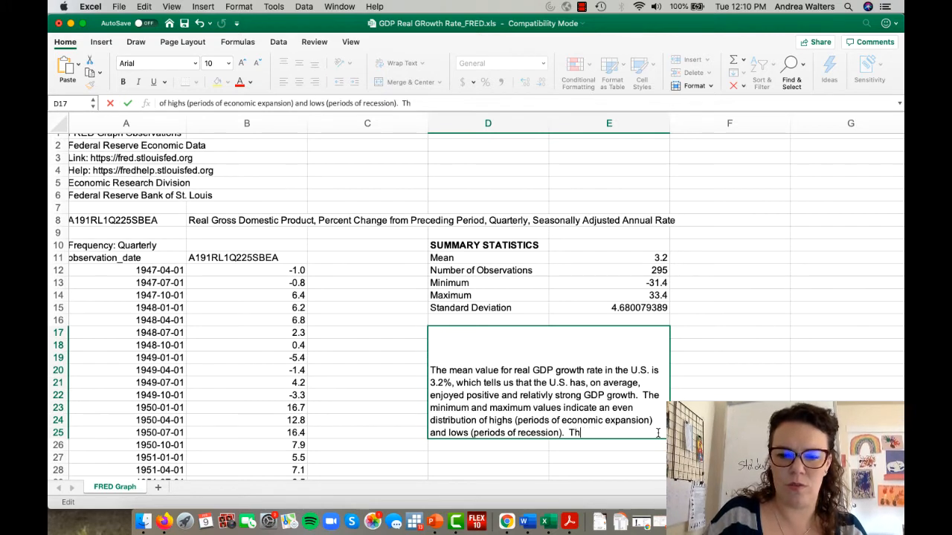
text(e Sta)
key(BackSpace)
key(BackSpace)
key(BackSpace)
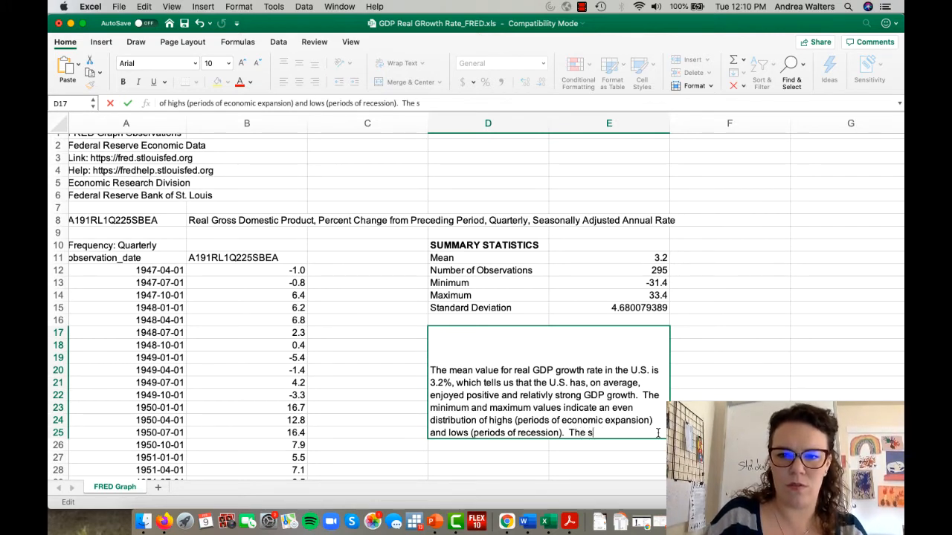
text(standard devia)
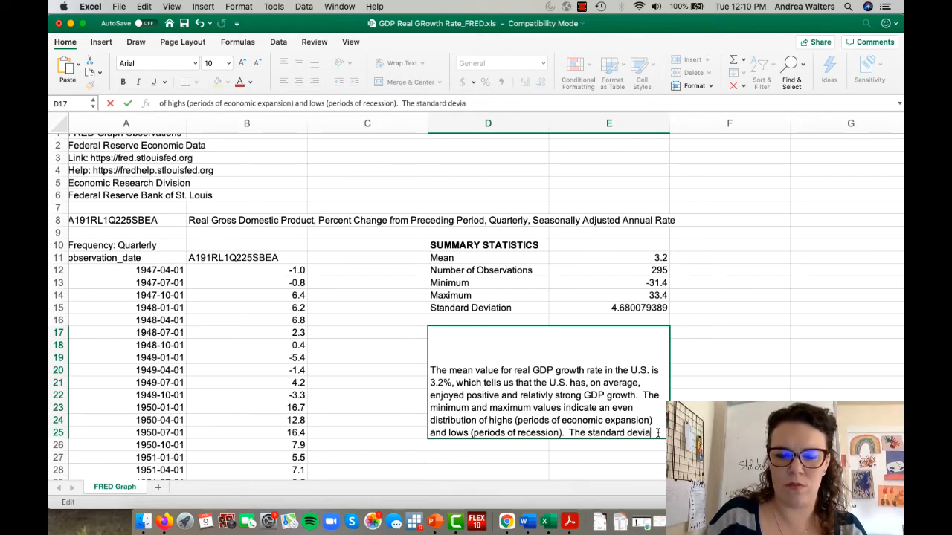
text(tion is)
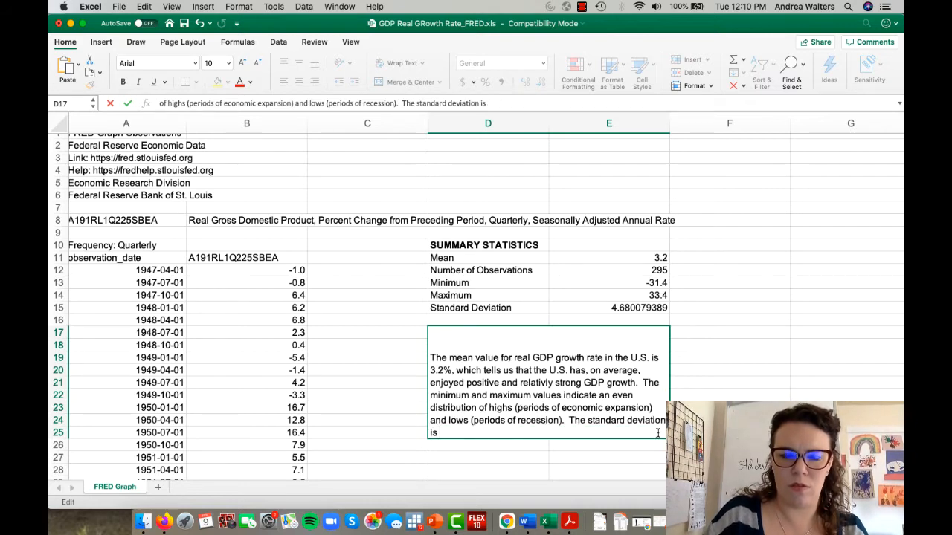
Continue the standard deviation sentence in the note with "a measure of volitility in the data, and is"
text( a measure of )
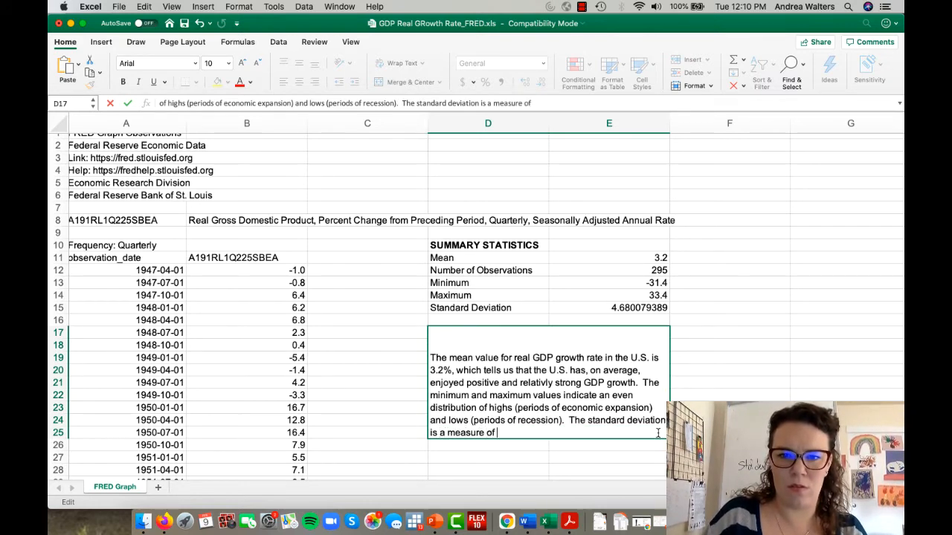
text(vol)
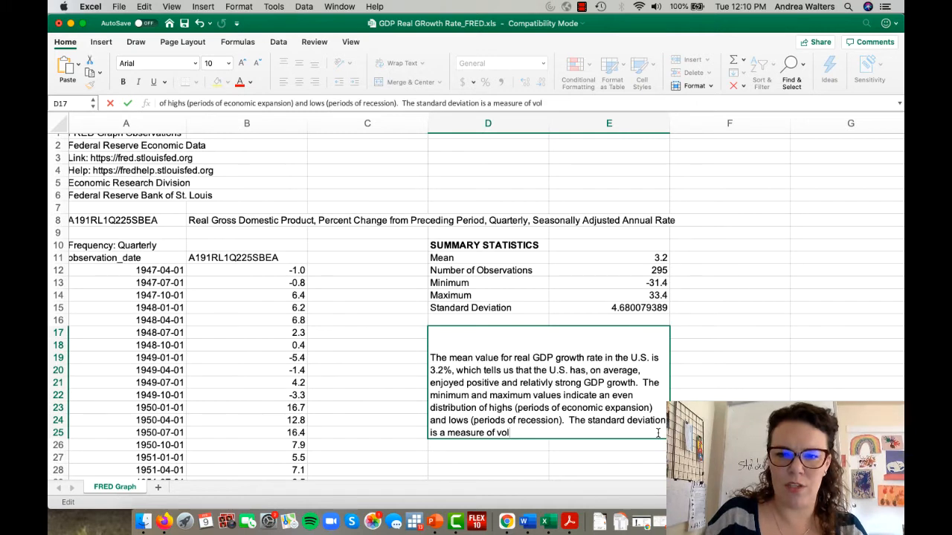
text(itility )
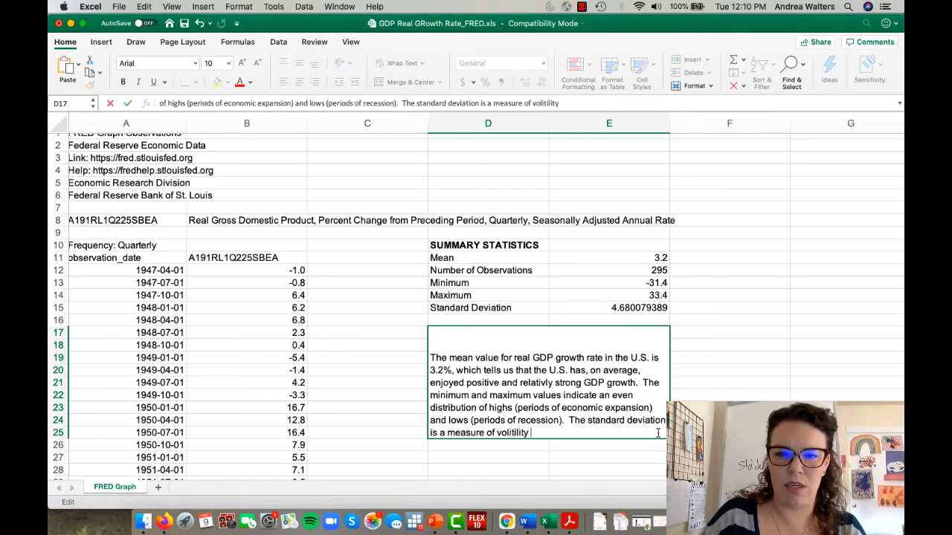
text(in the)
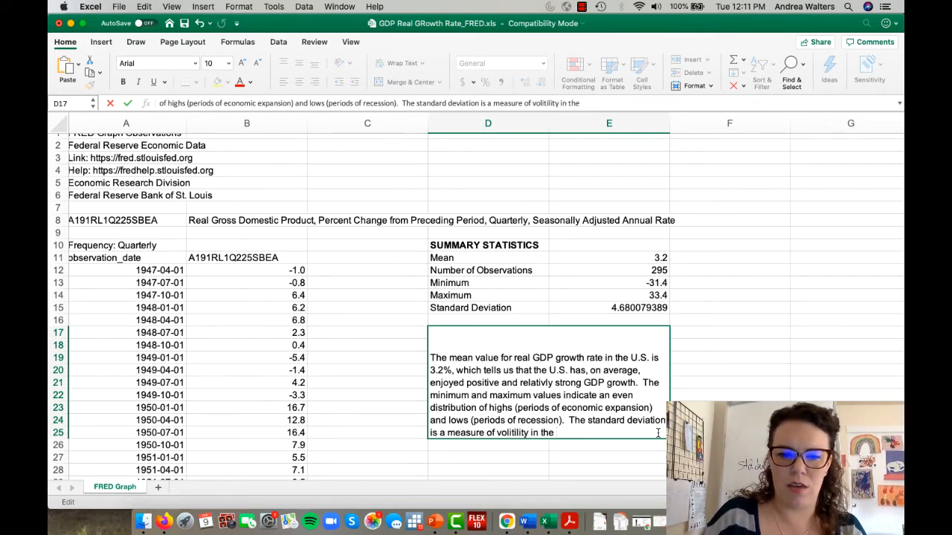
text( data, and is)
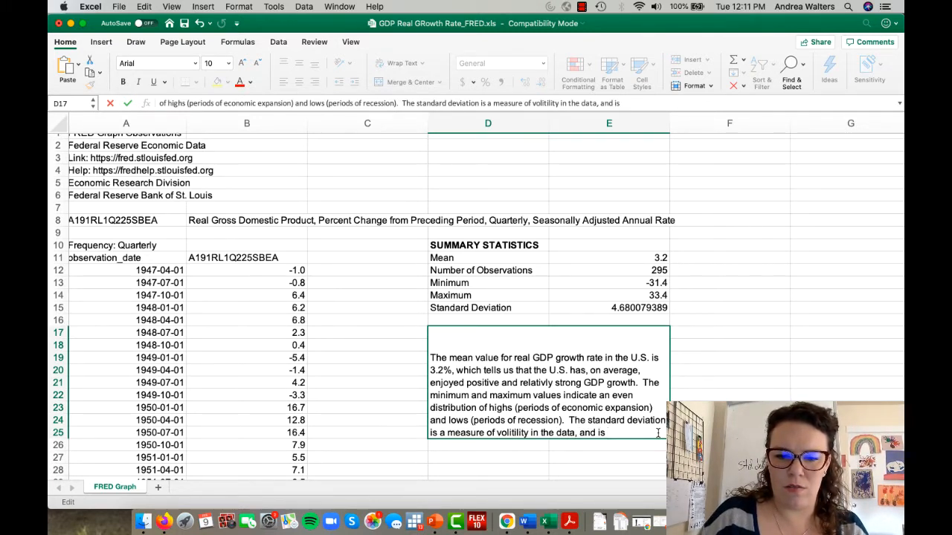
Finish the note with "fairly high, but is likely skewed by the recent volitility experienced in 2020." and commit the cell entry
text(fairly )
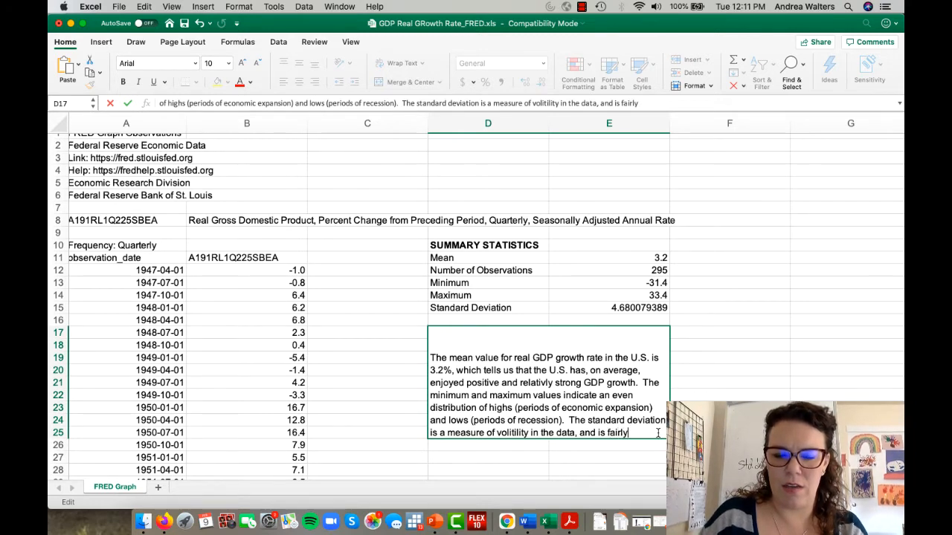
text(high, b)
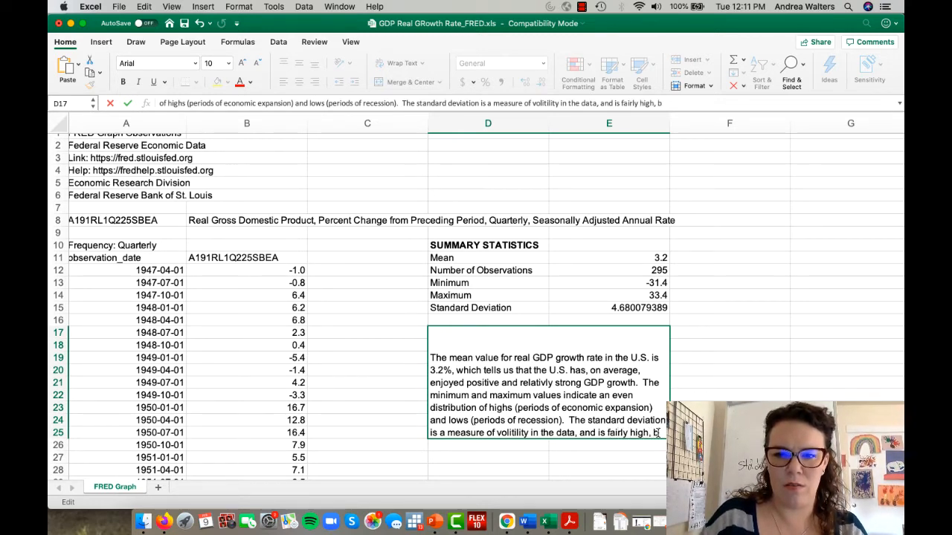
text(ut is )
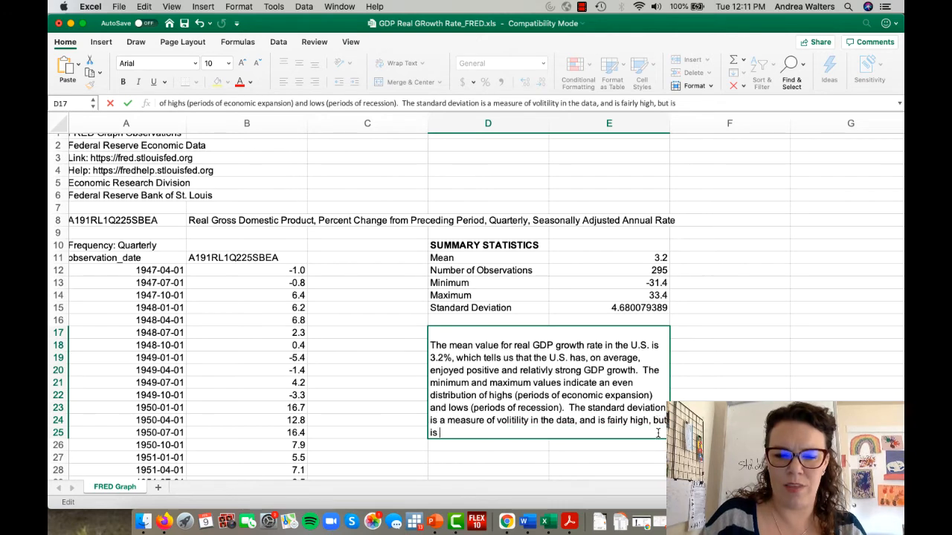
text(like)
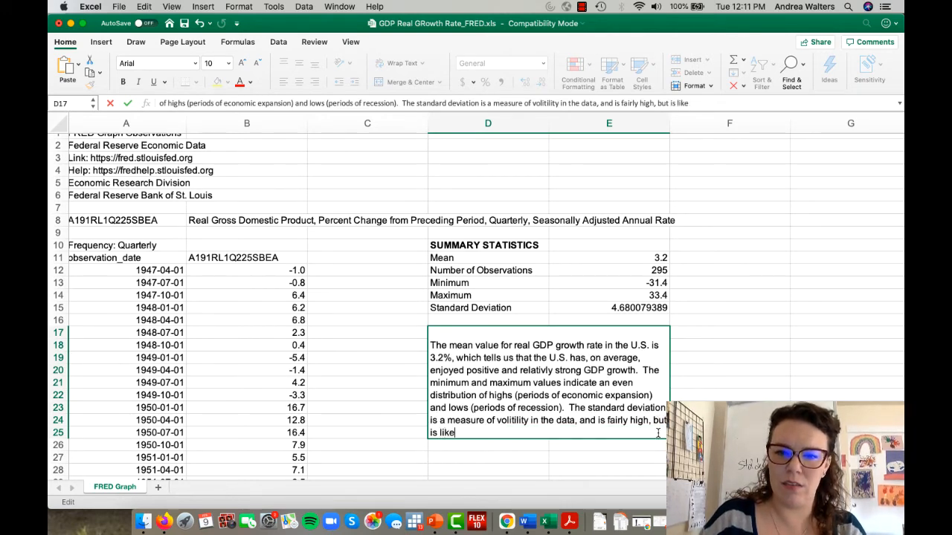
text(ly skewed)
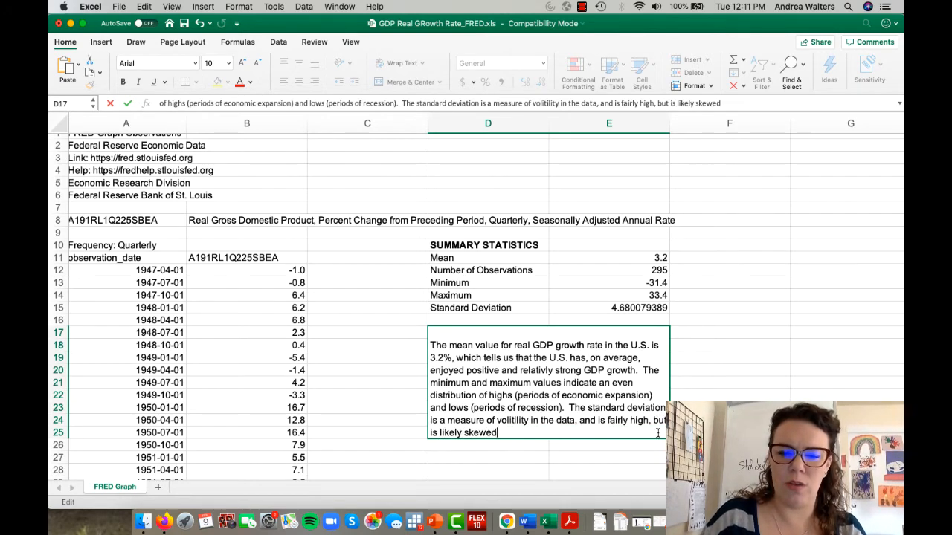
text( by the recent )
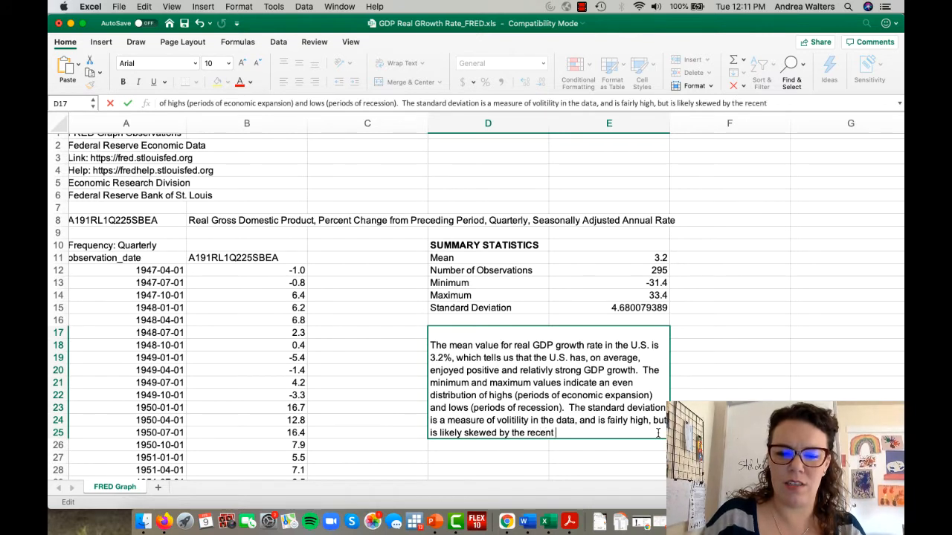
text(volitility)
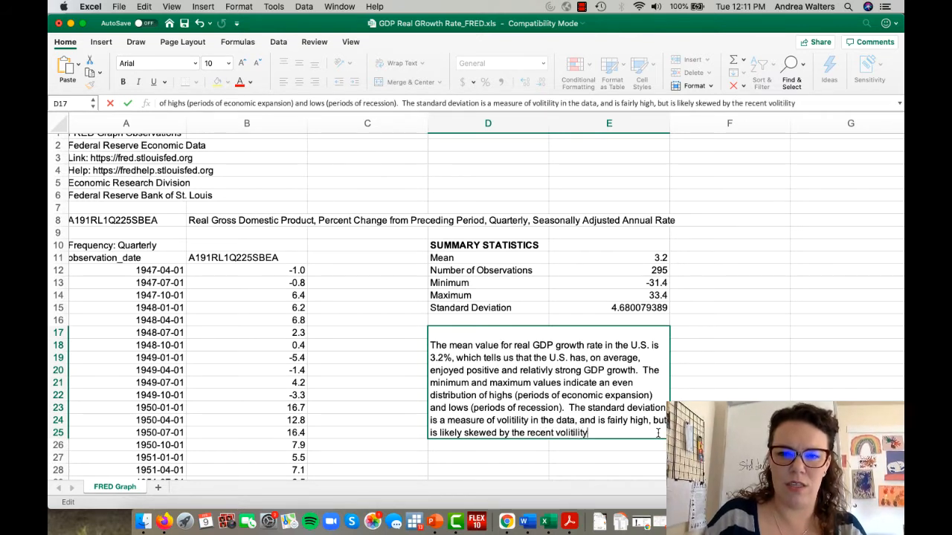
text( o)
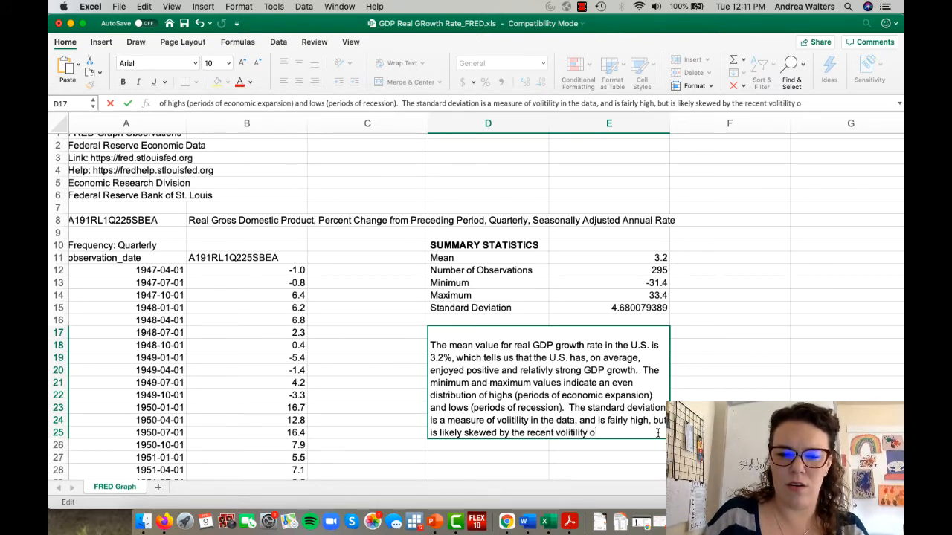
key(BackSpace)
text(experi)
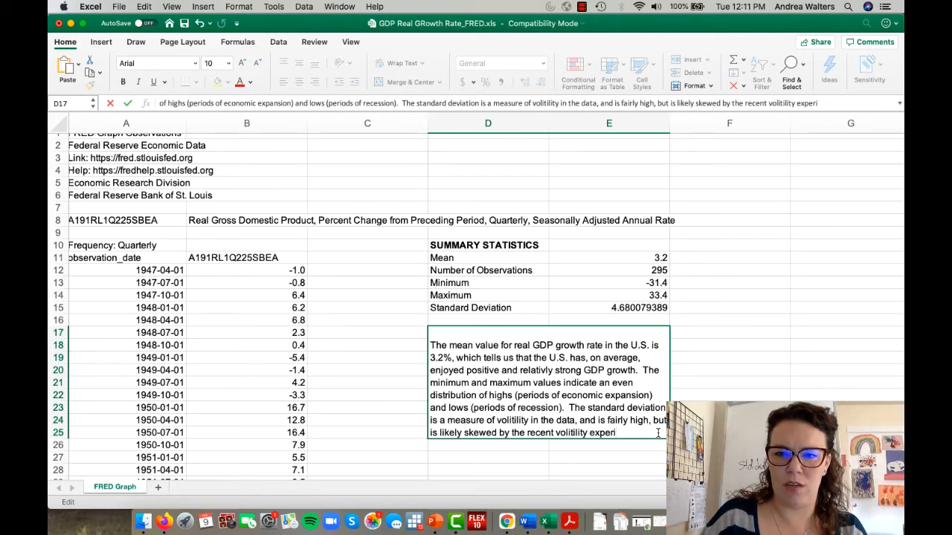
text(enced in 20)
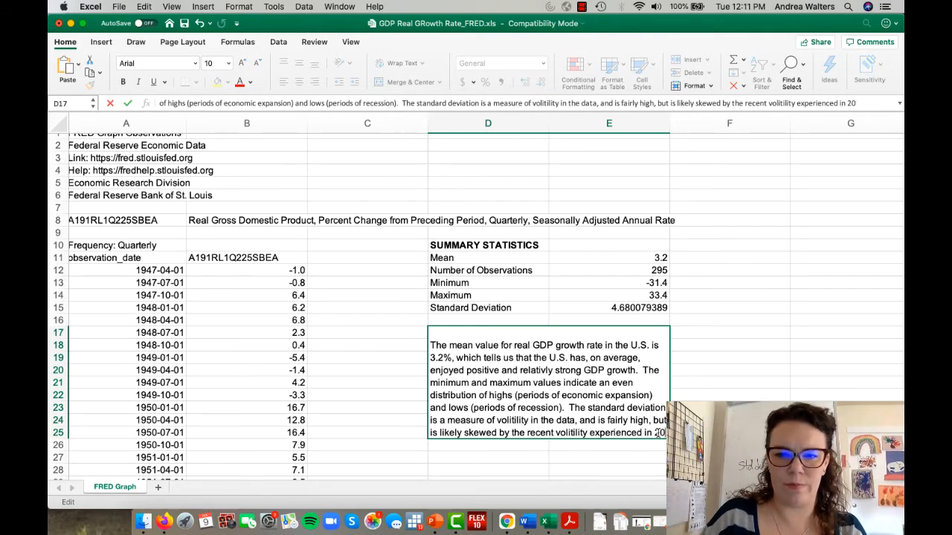
text(20.)
click(706, 433)
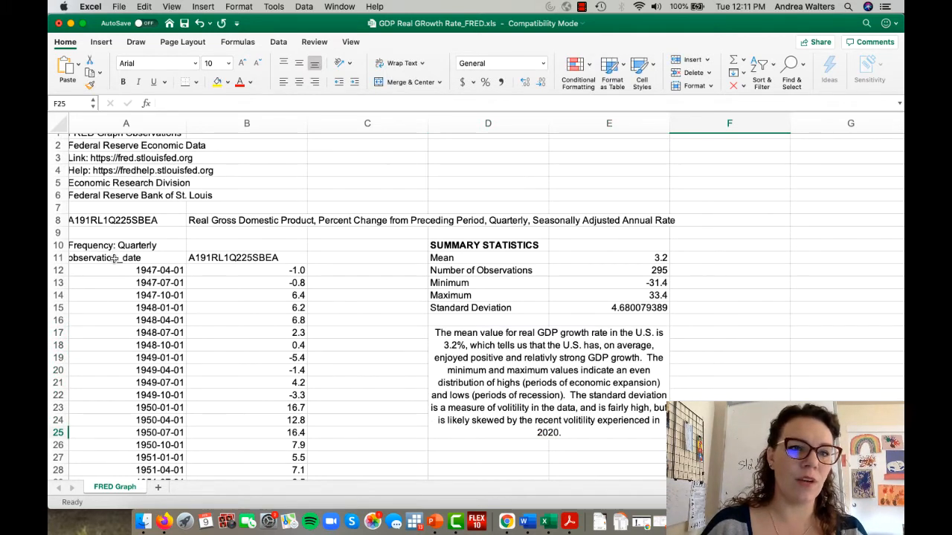
Insert a 2-D line chart from the dates and growth rates in A11:B306, including the header row
drag(112, 257, 305, 482)
drag(242, 522, 261, 400)
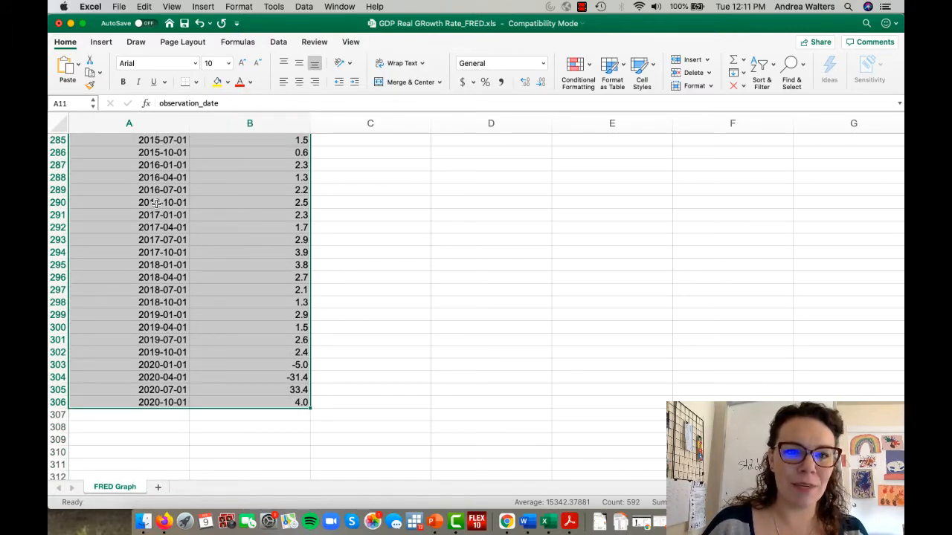
click(108, 45)
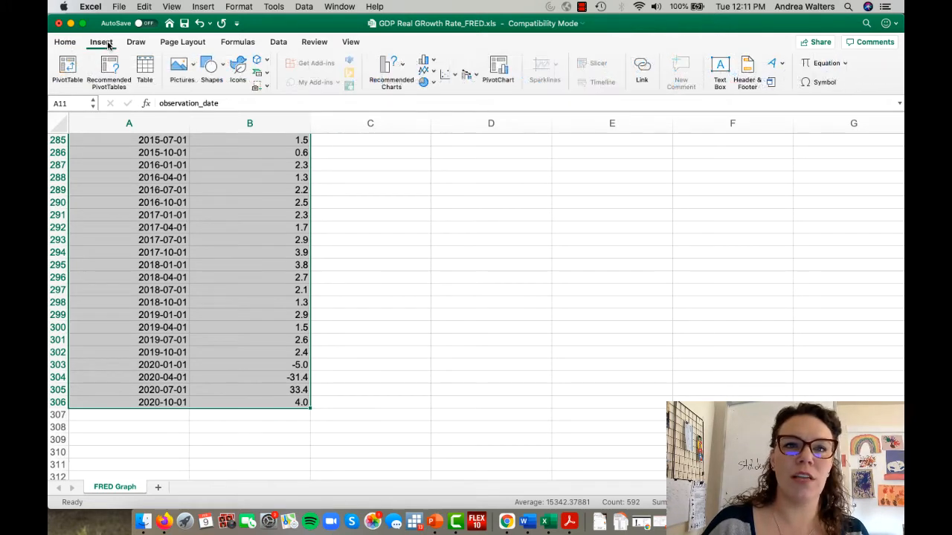
click(428, 71)
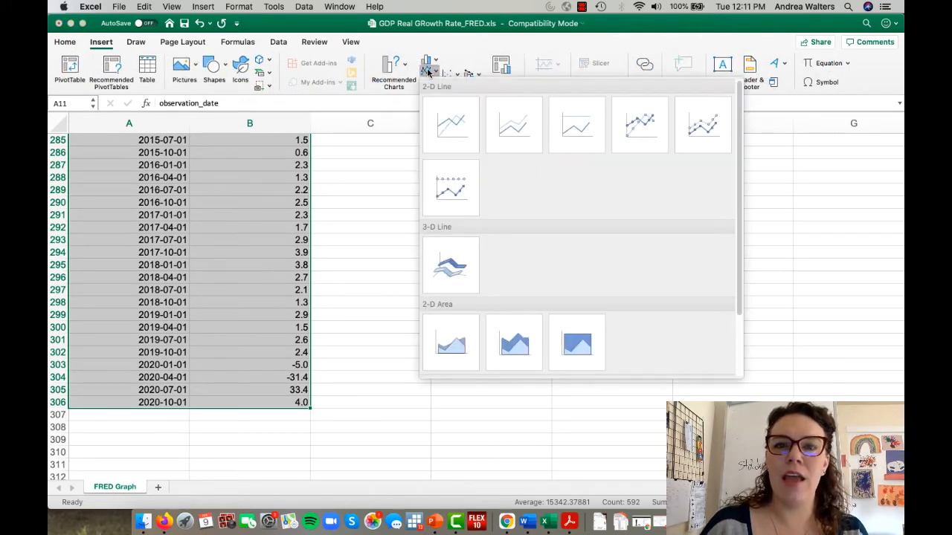
click(452, 128)
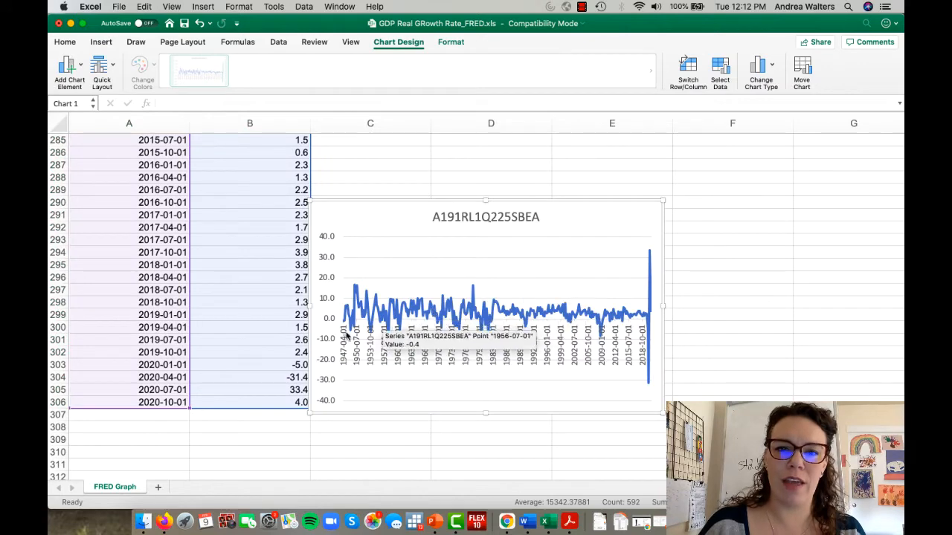
Move the line chart up to the start of the sheet, beside the summary statistics, spanning columns F to I from about row 8
drag(567, 206, 658, 149)
scroll(657, 149, up, 10)
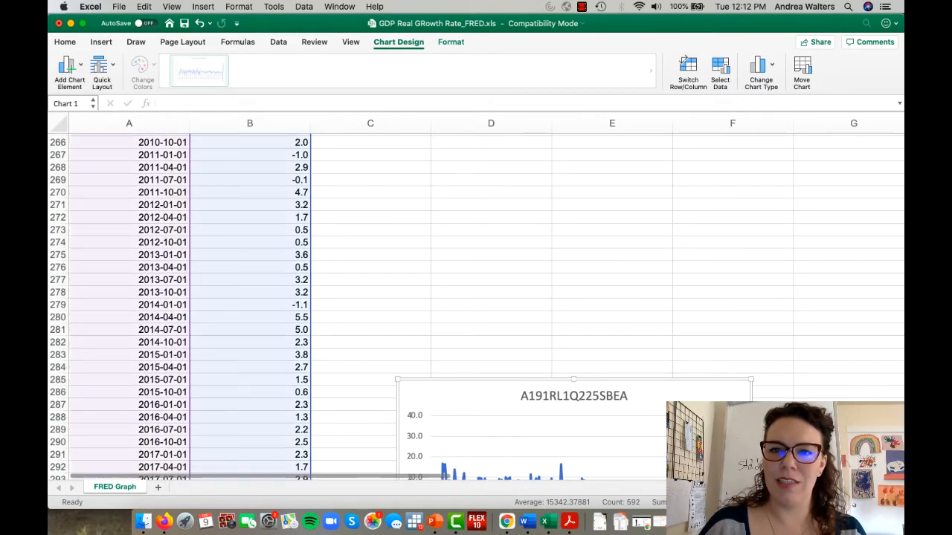
drag(683, 399, 665, 164)
scroll(664, 166, up, 5)
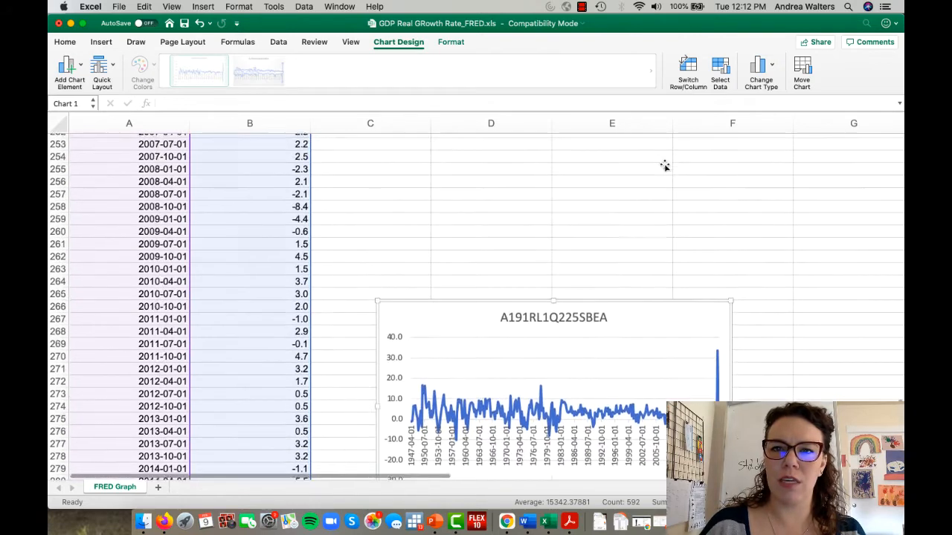
scroll(664, 165, up, 3)
drag(664, 382, 633, 154)
scroll(635, 156, up, 5)
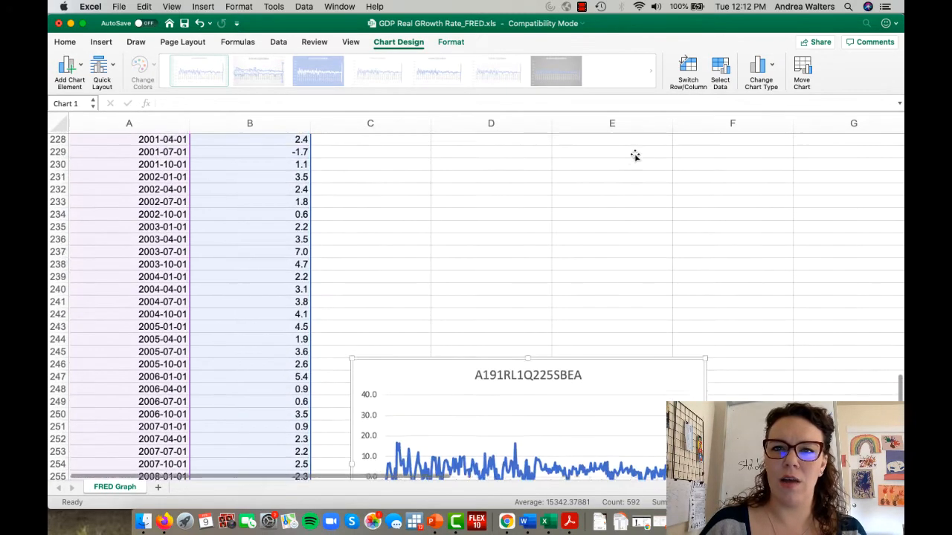
scroll(634, 155, up, 1)
drag(620, 382, 632, 150)
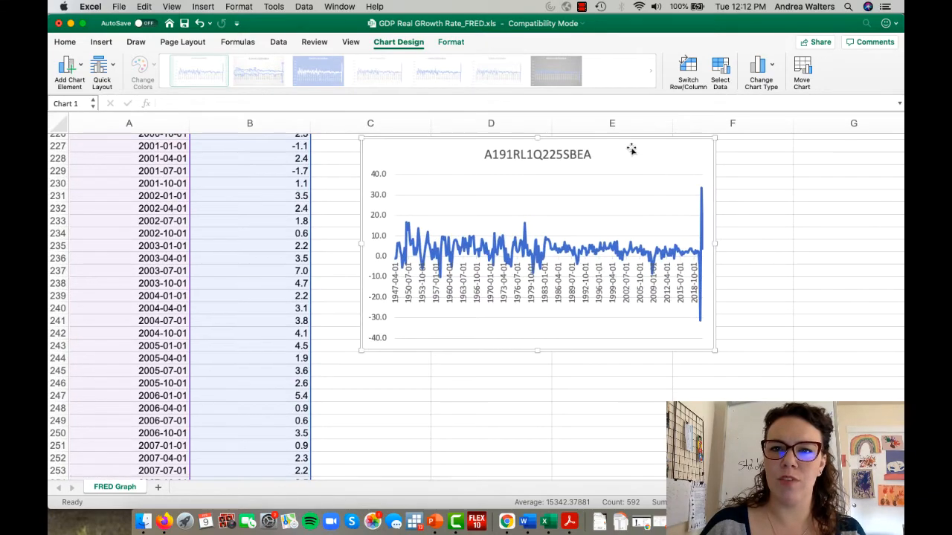
scroll(631, 151, down, 5)
scroll(340, 212, up, 5)
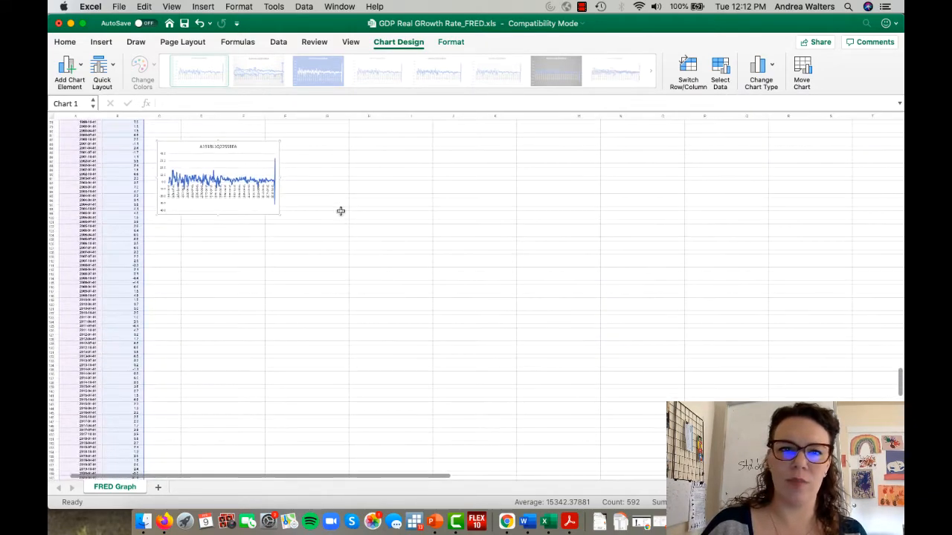
scroll(341, 211, up, 4)
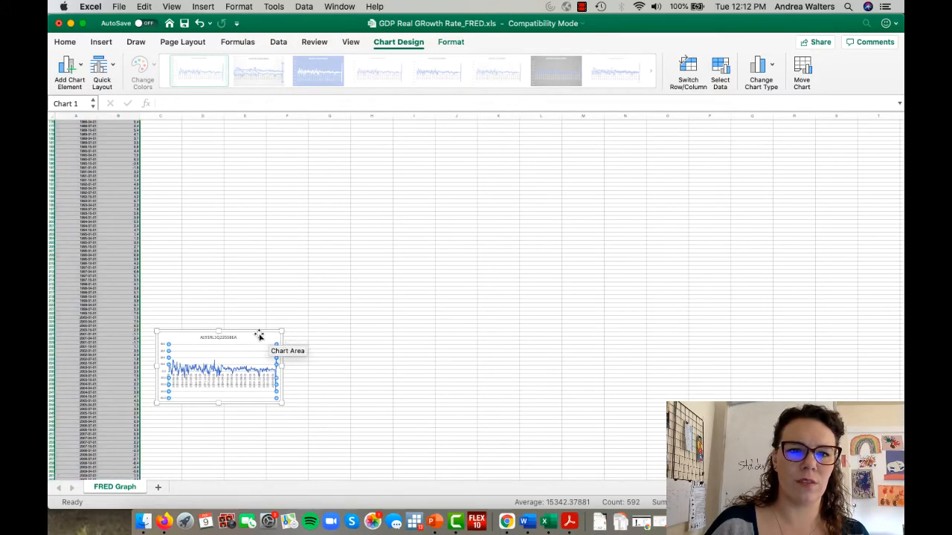
drag(259, 336, 256, 122)
drag(256, 120, 397, 156)
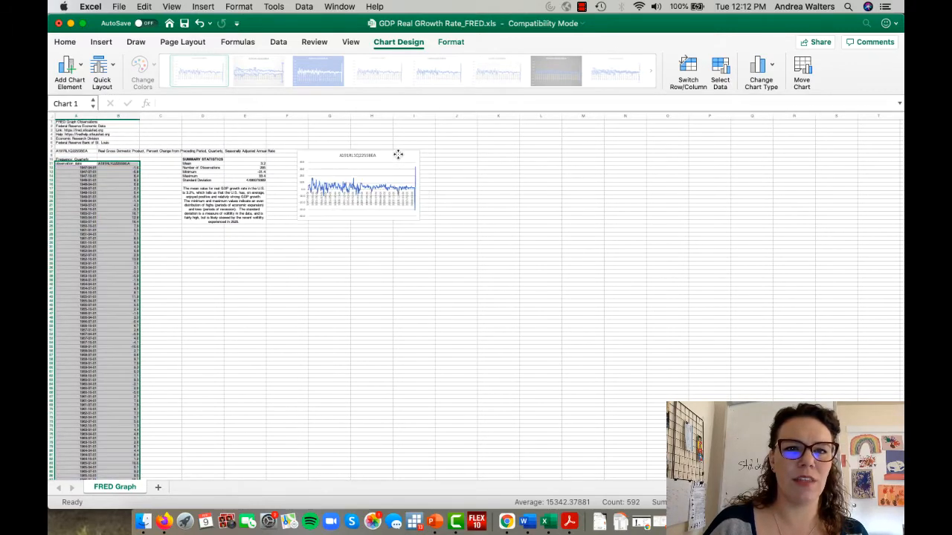
Replace the chart title with "U.S. Real GDP Growth Rates"
scroll(399, 155, up, 10)
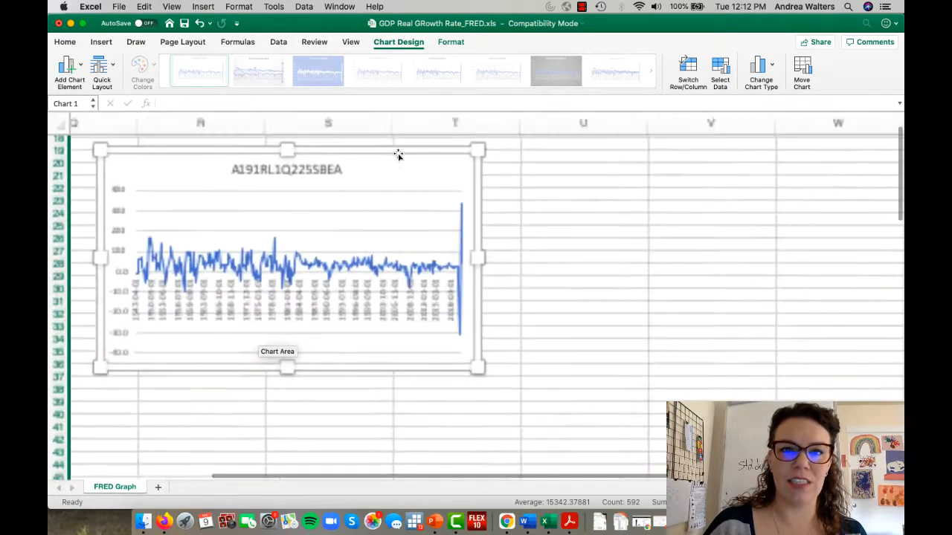
scroll(302, 235, down, 10)
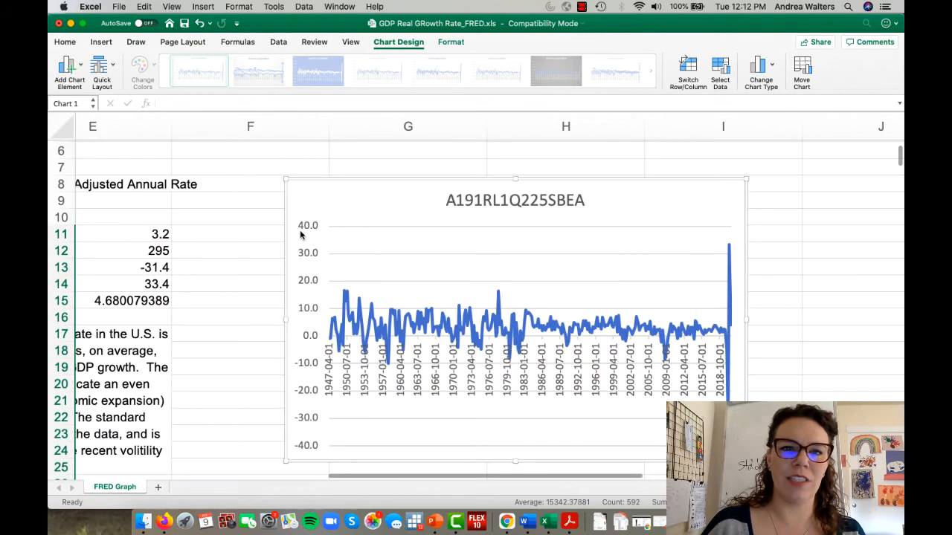
click(496, 179)
double_click(497, 180)
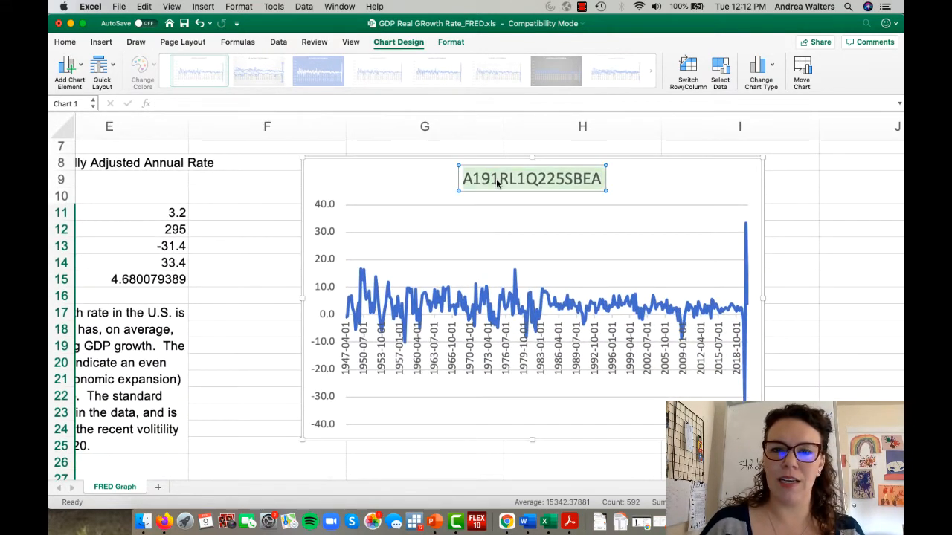
text(U.S)
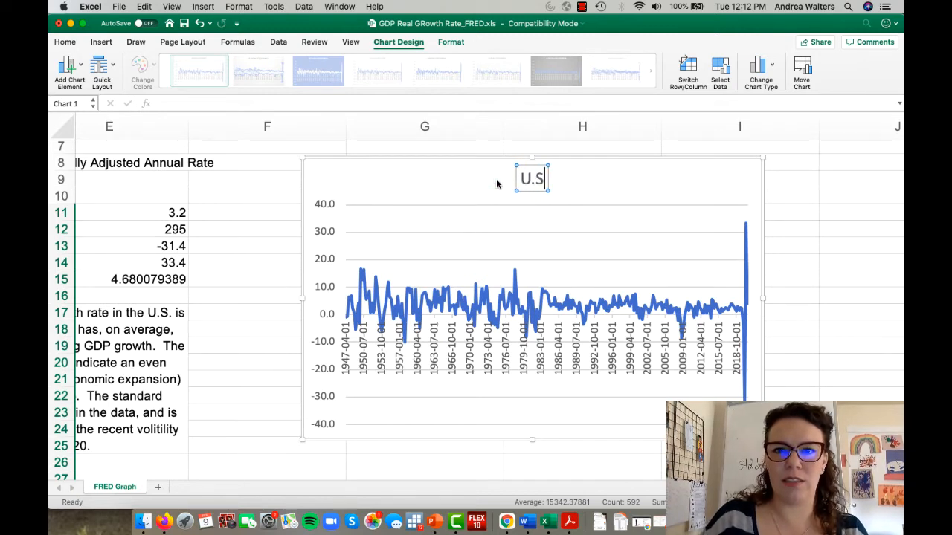
text(. Real GD)
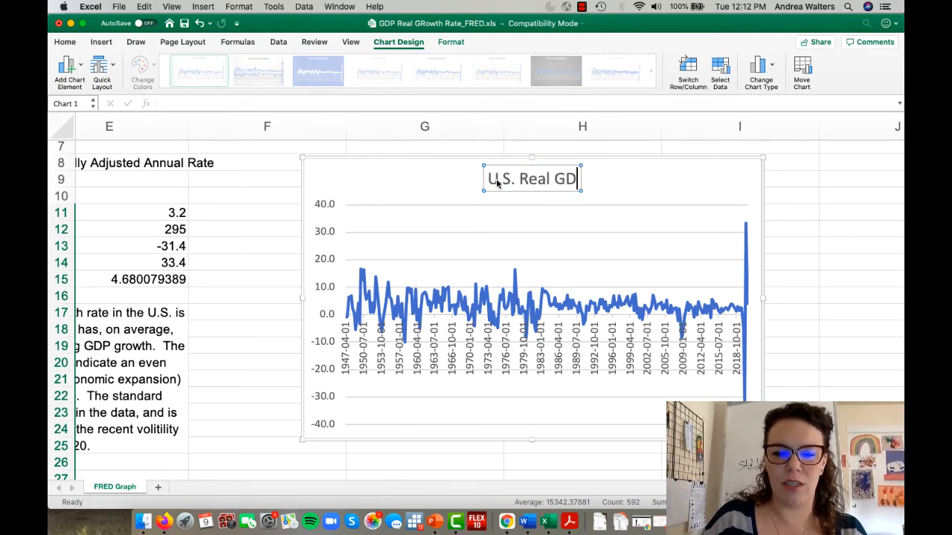
text(P Groth)
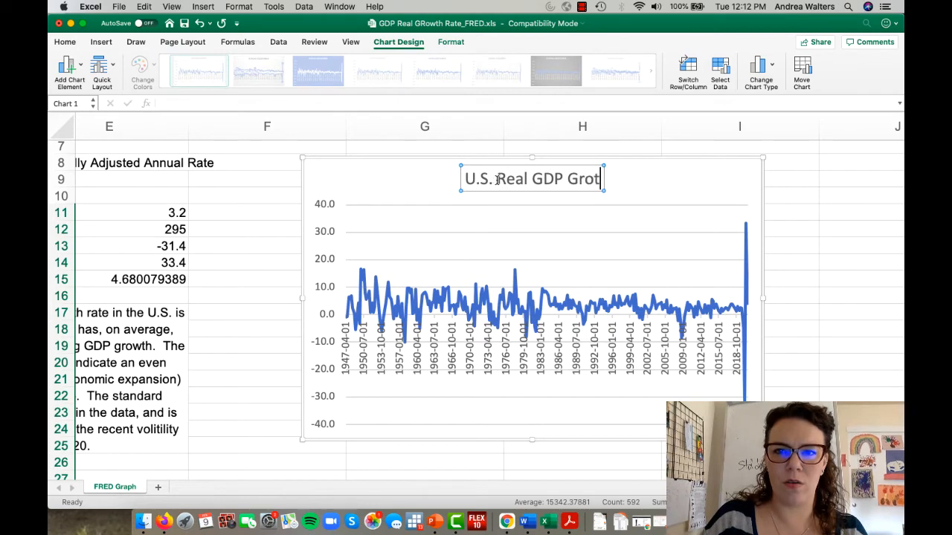
key(BackSpace)
key(BackSpace)
key(BackSpace)
text(wth)
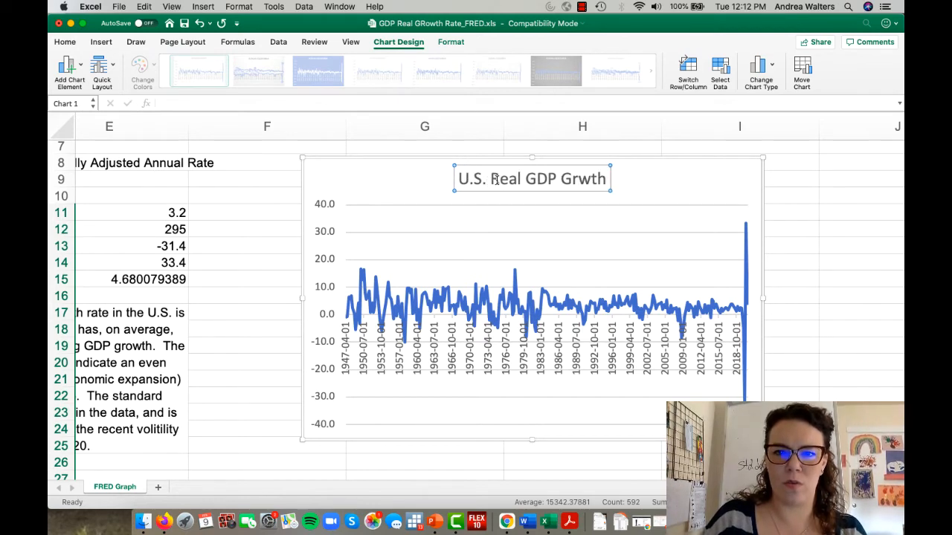
text( Rates)
click(554, 182)
text(o)
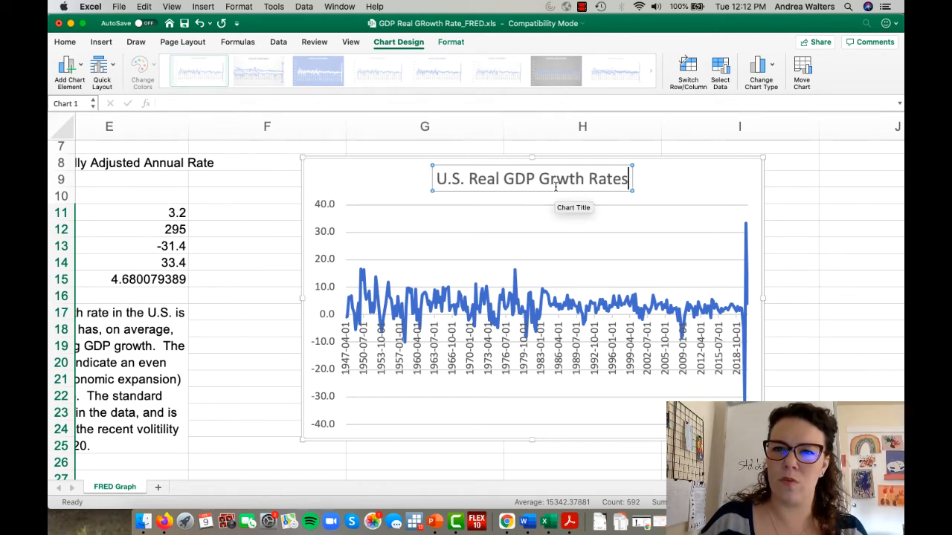
Correct the spelling of "Growth" in the chart title and widen the chart on both sides to about 6.3 inches
text(o)
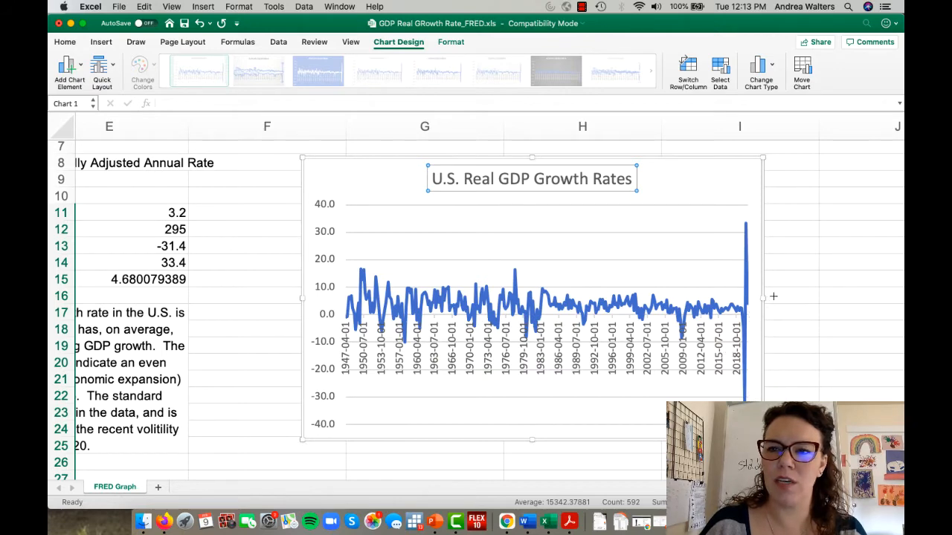
drag(763, 298, 824, 297)
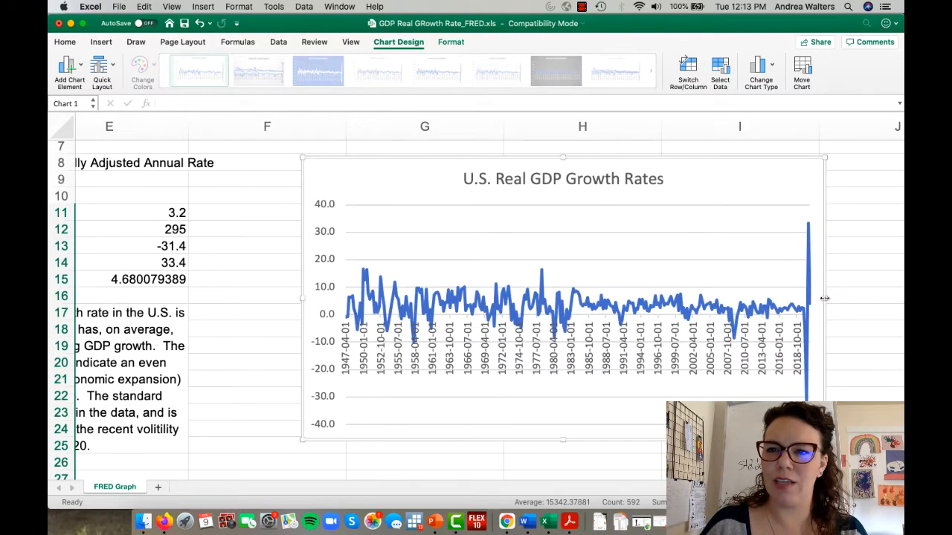
scroll(699, 375, right, 2)
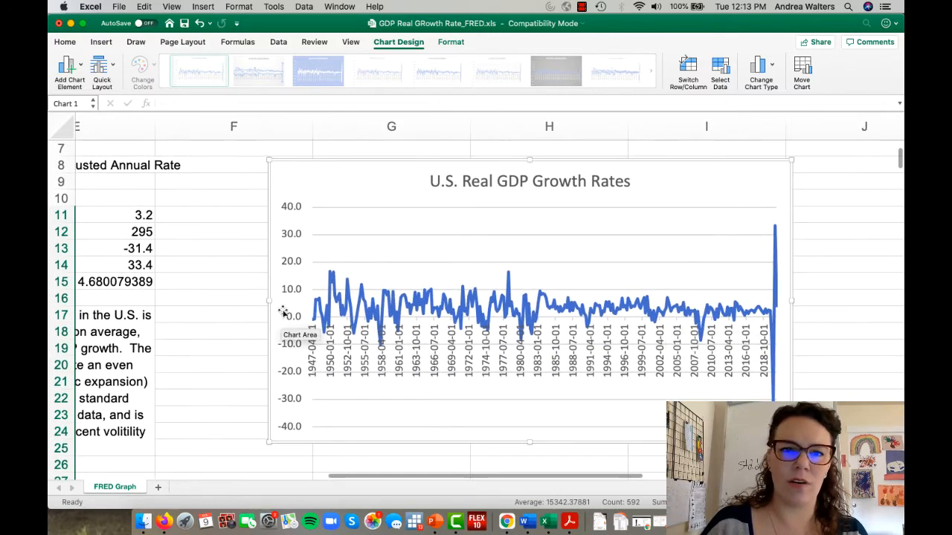
drag(264, 301, 215, 301)
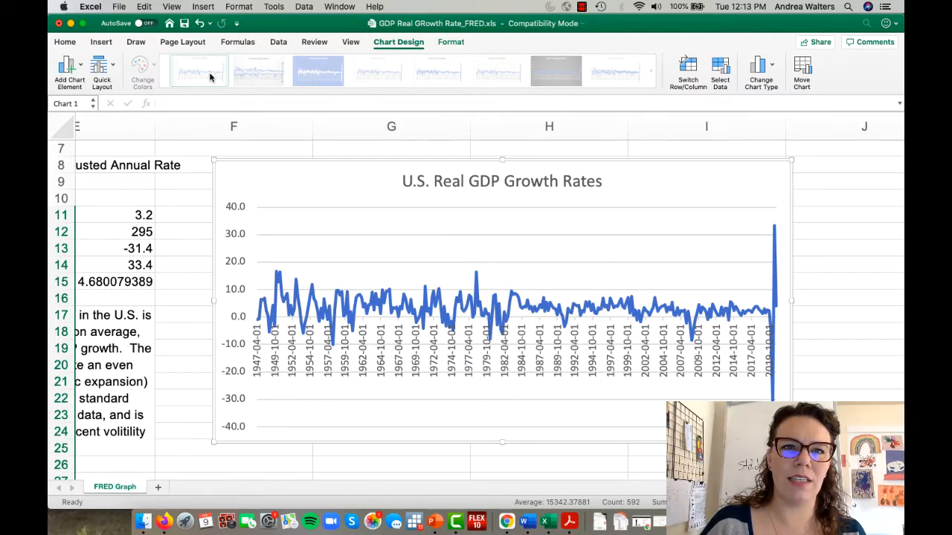
click(318, 151)
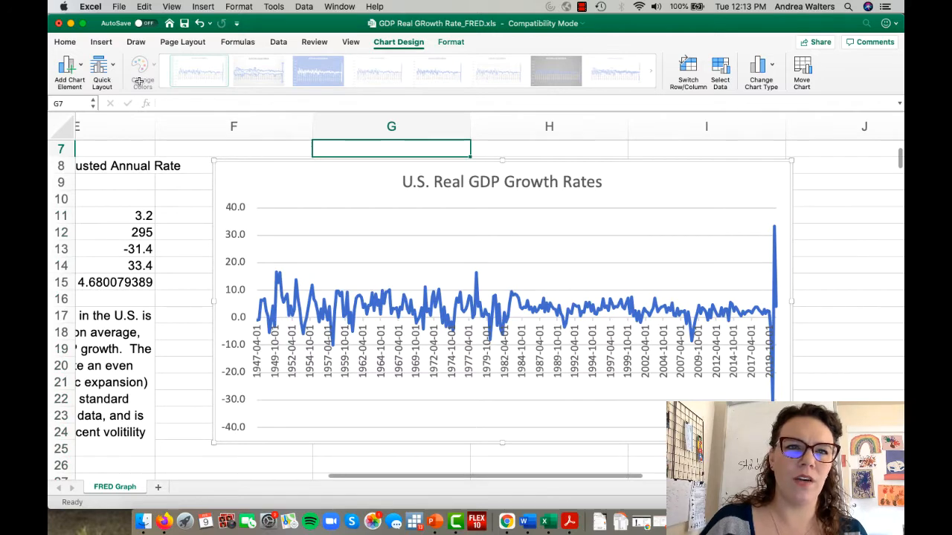
click(102, 73)
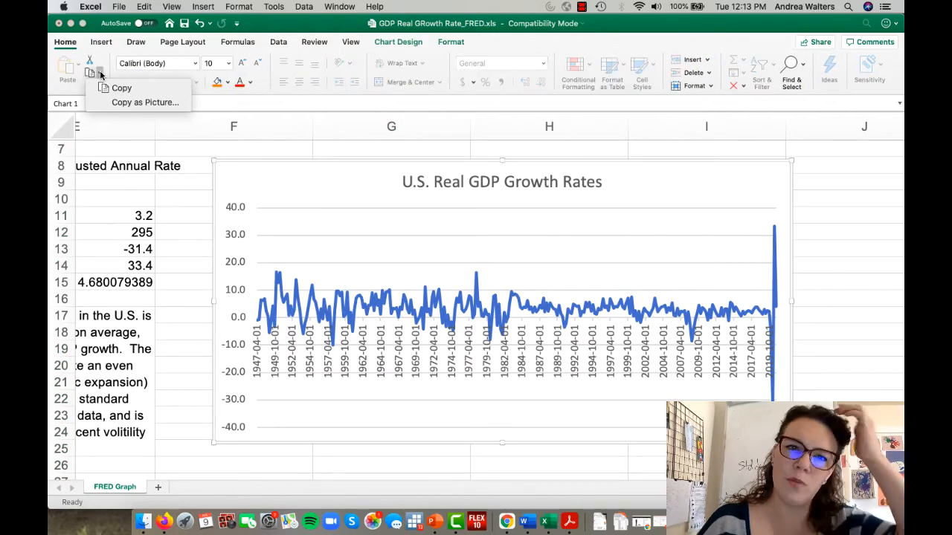
click(276, 173)
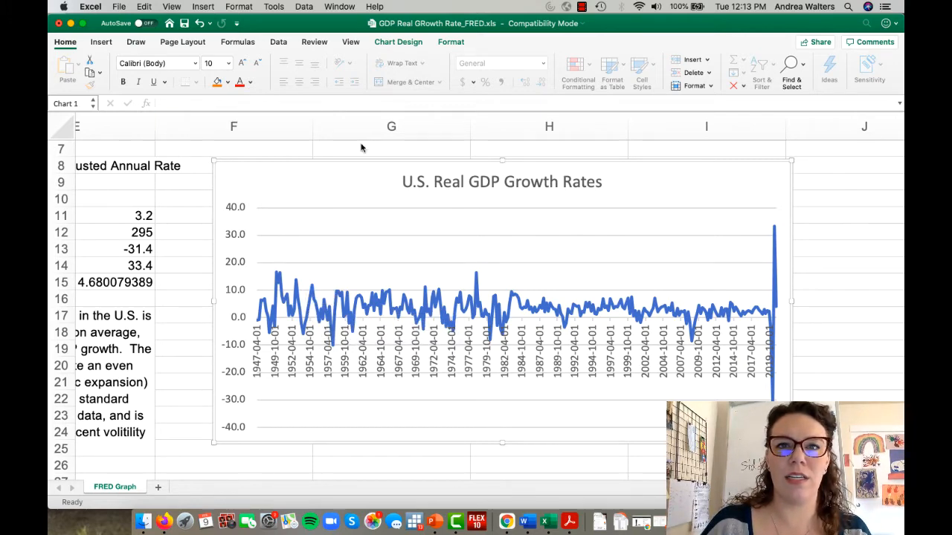
click(426, 42)
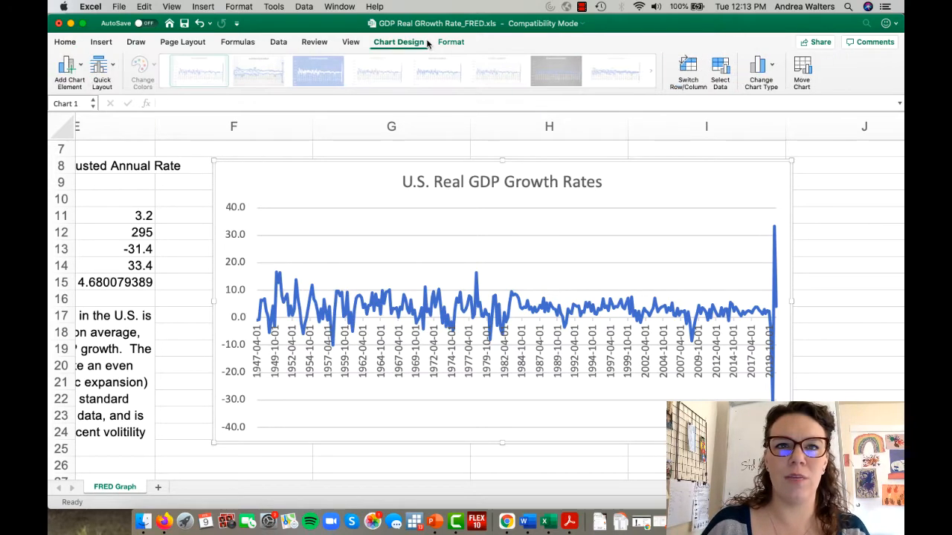
Try quick layouts on the chart: the bare line, the one with a vertical axis title, and the untitled one with a legend below
click(110, 68)
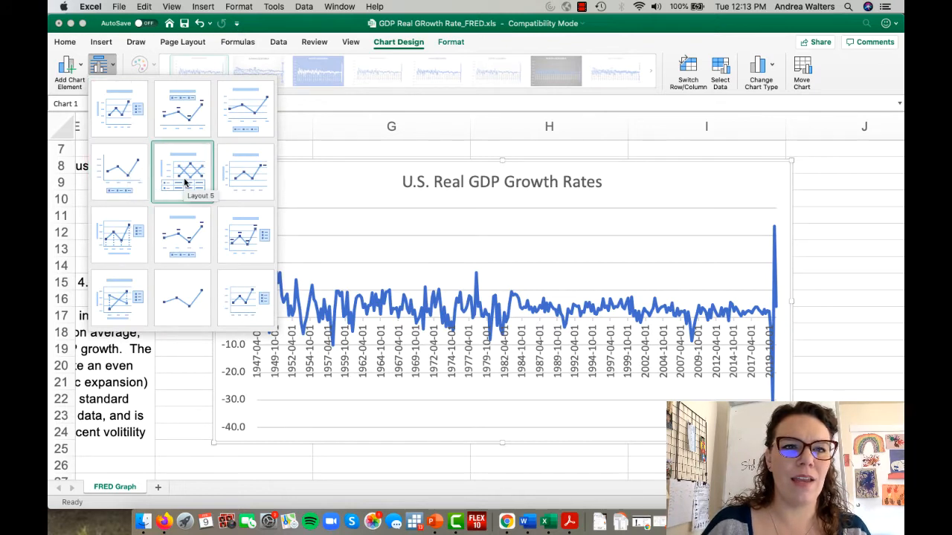
click(187, 291)
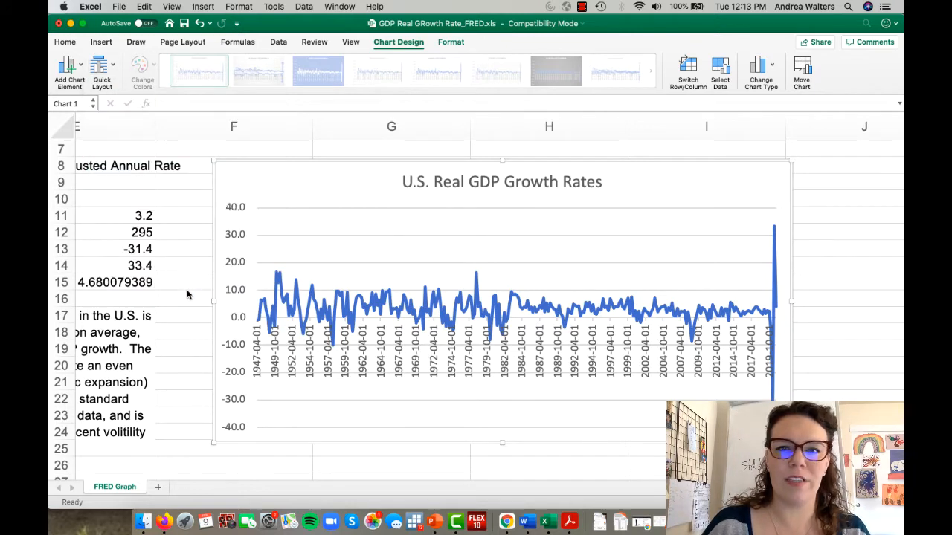
click(102, 68)
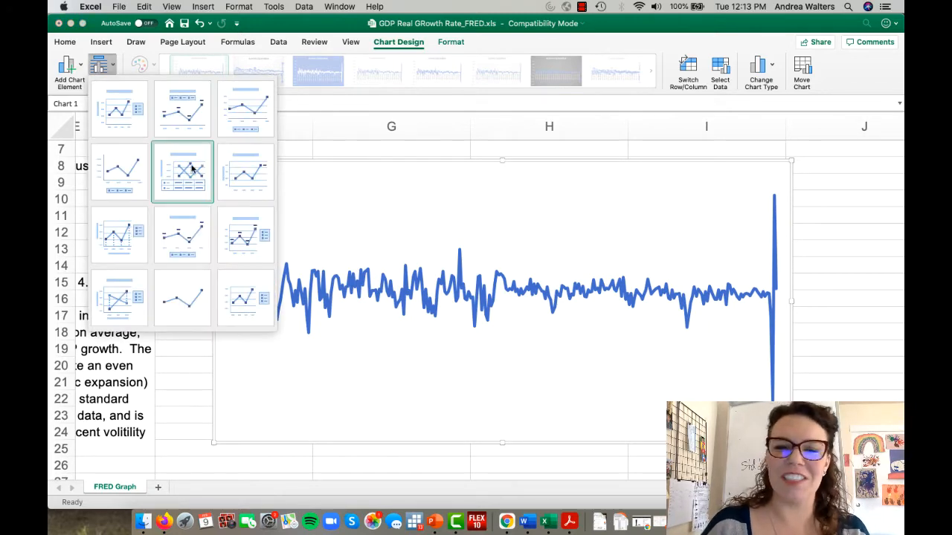
click(251, 176)
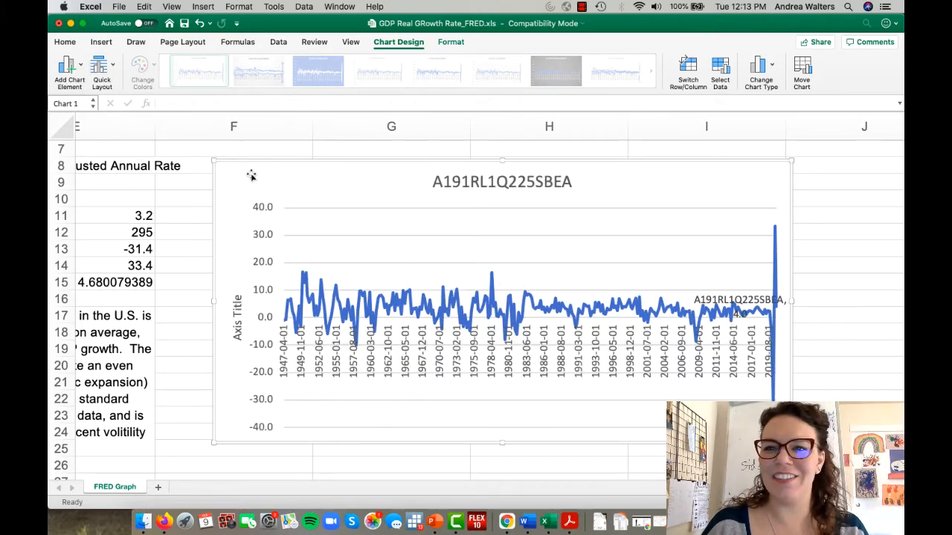
click(480, 186)
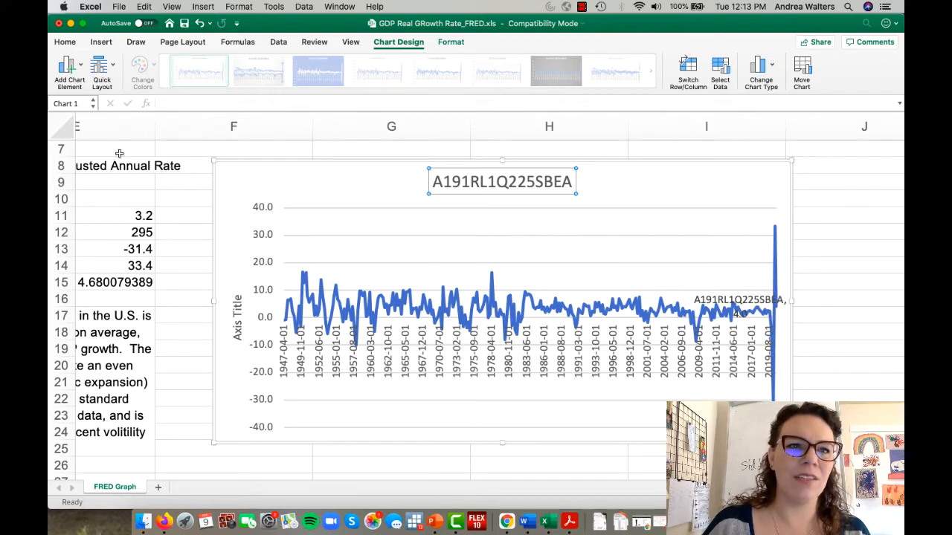
click(112, 66)
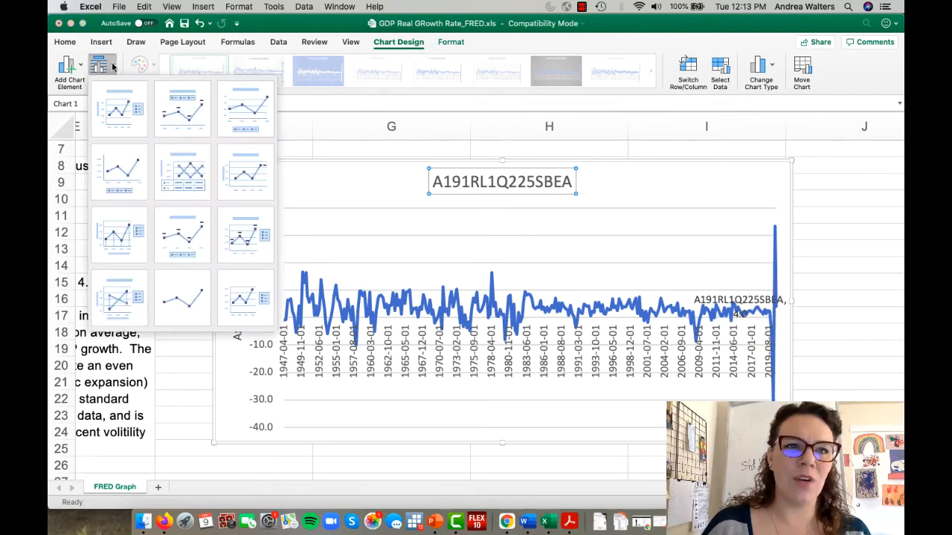
click(130, 171)
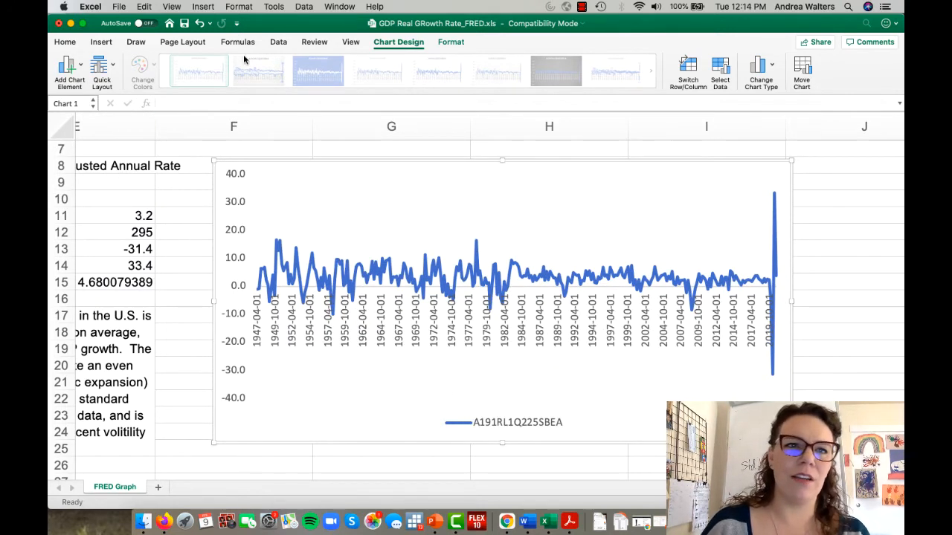
Apply the quick layout with a title above, horizontal gridlines and a legend below, and delete the legend
click(111, 67)
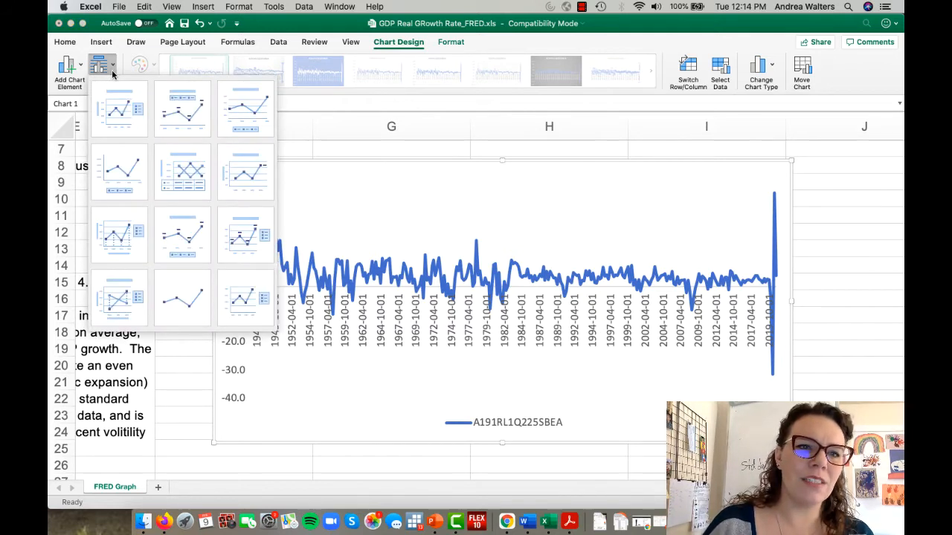
click(255, 123)
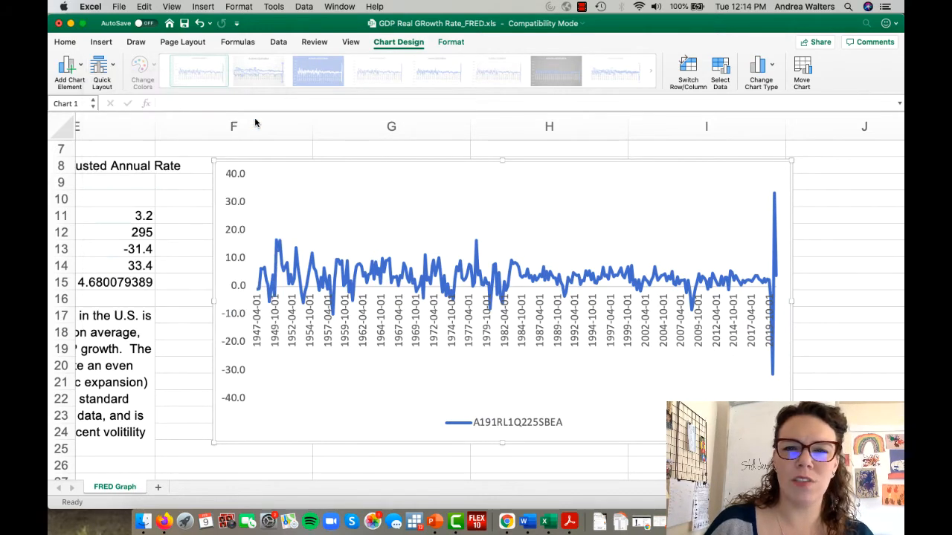
click(494, 421)
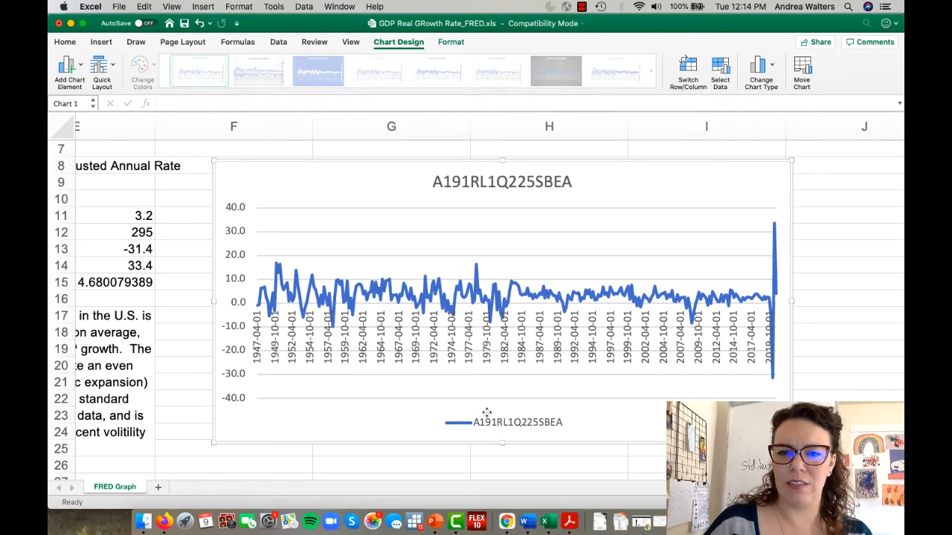
key(Delete)
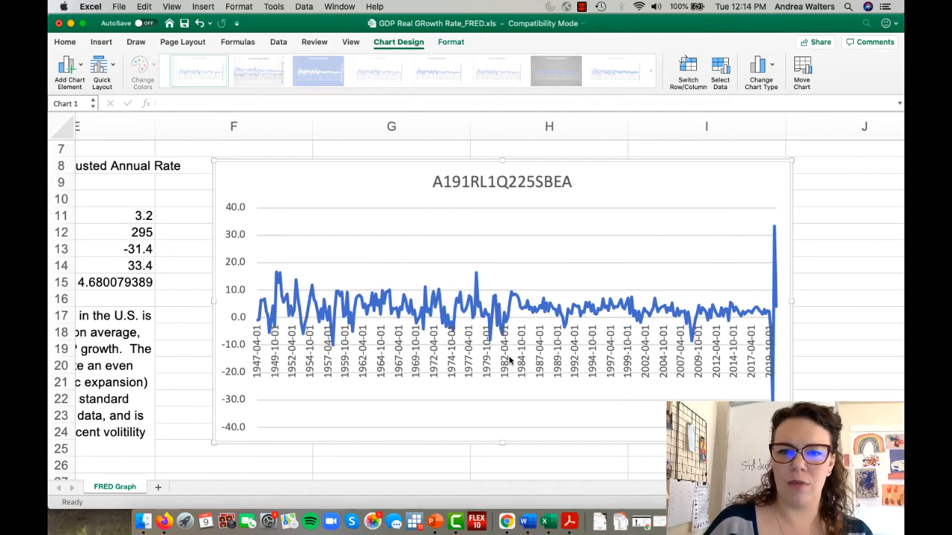
Replace the default chart title with "U.S. Real GDP Growth Rates"
click(525, 180)
double_click(525, 180)
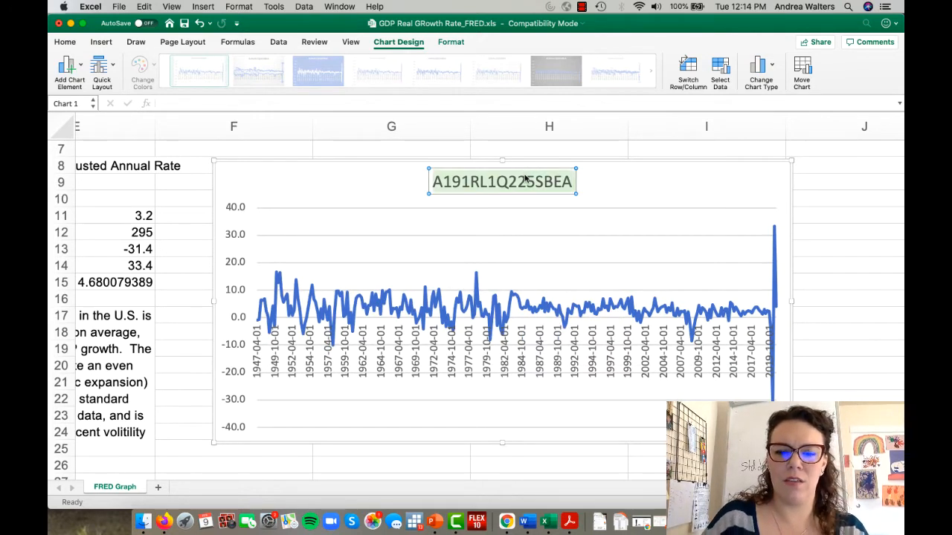
text(U.S. R)
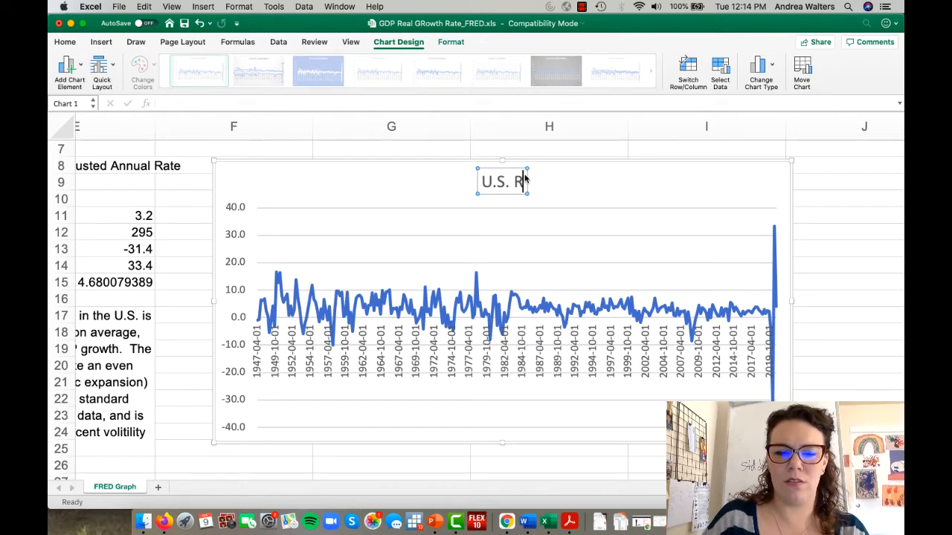
text(eal GDP G)
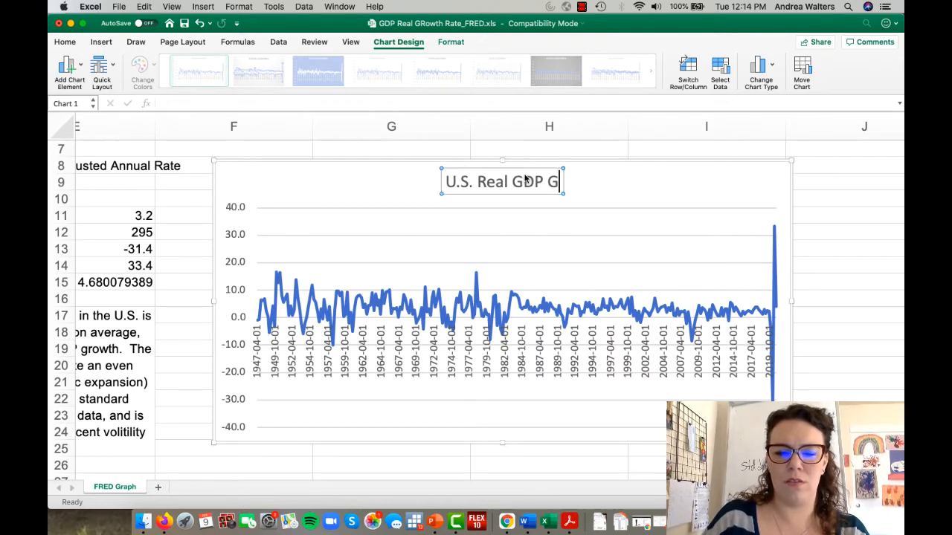
text(Rowth Rates)
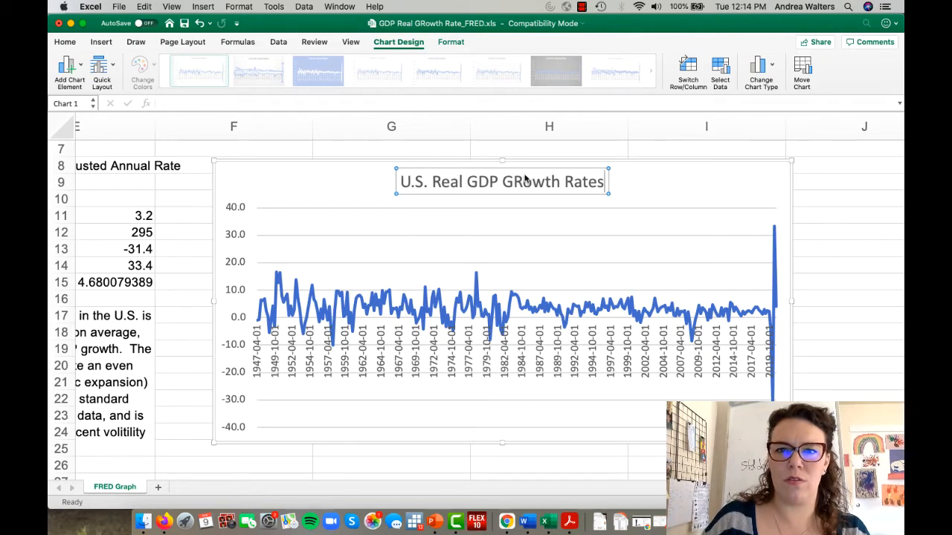
click(522, 182)
key(BackSpace)
text(r)
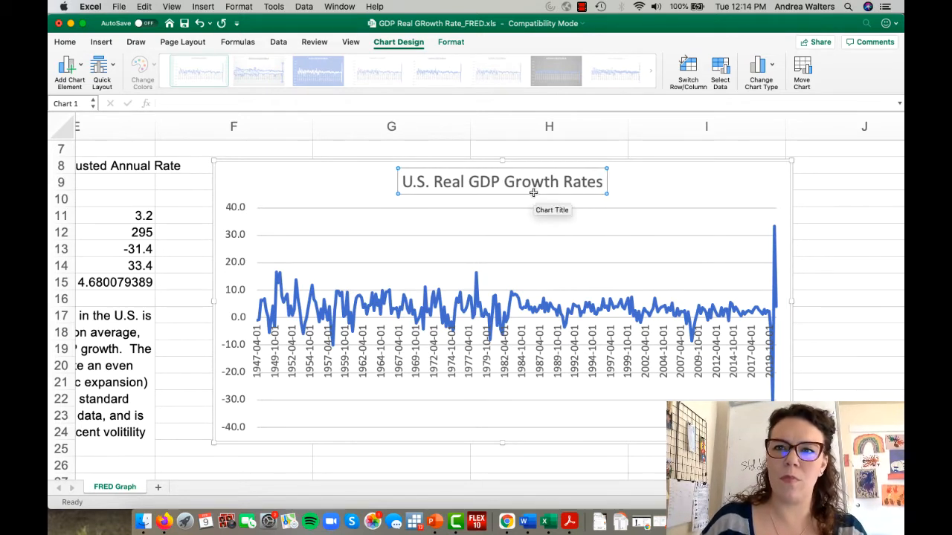
click(499, 308)
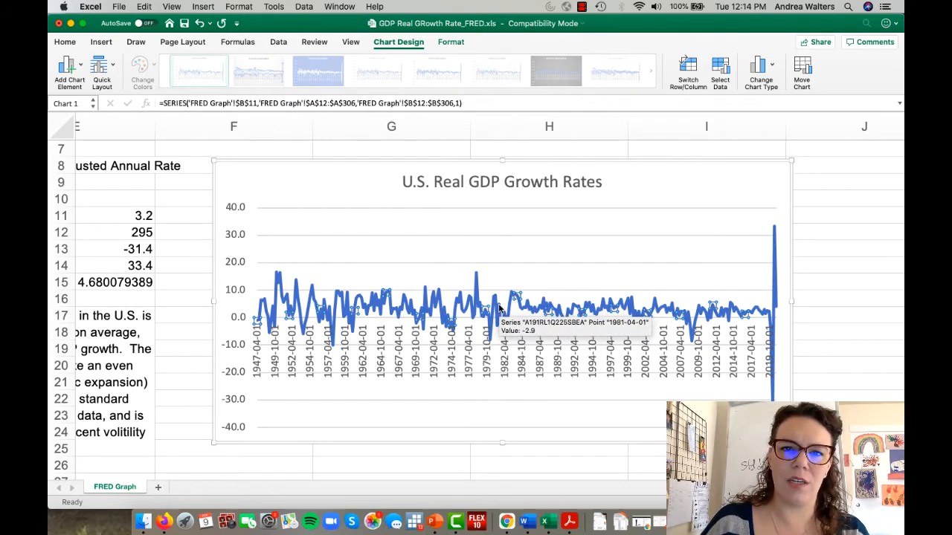
click(313, 177)
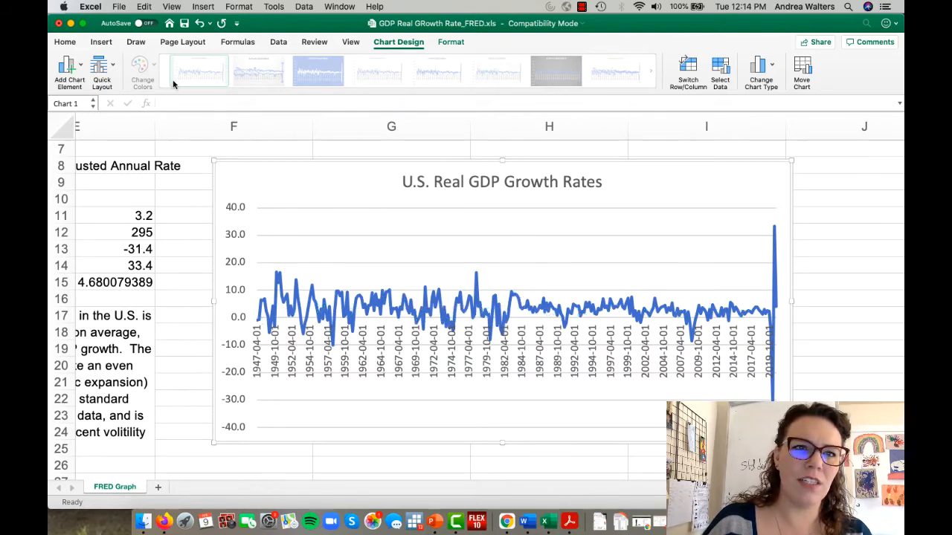
right_click(274, 293)
mouse_move(308, 325)
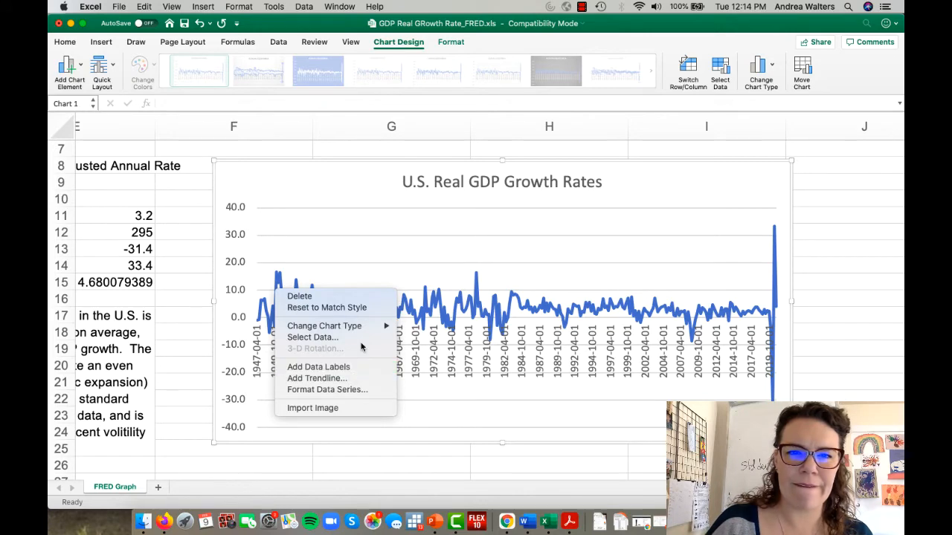
mouse_move(359, 327)
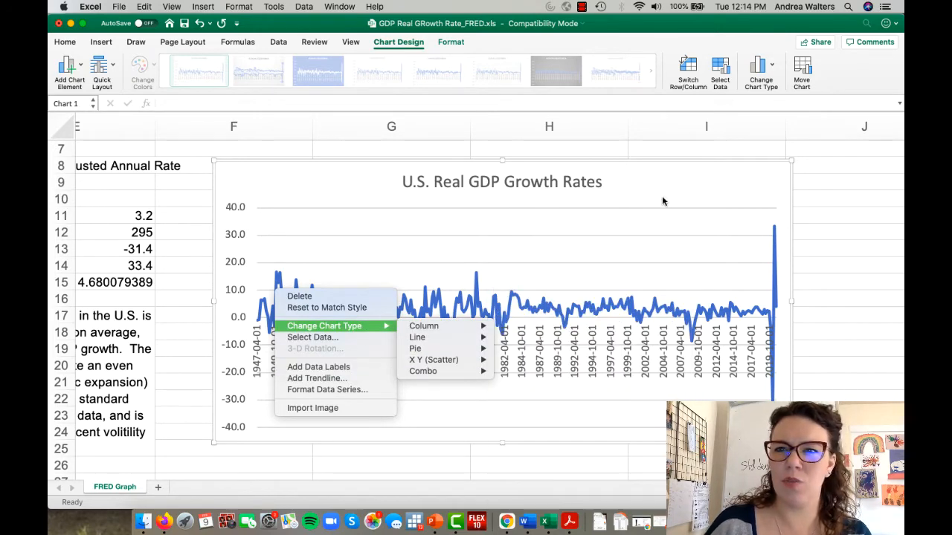
key(Escape)
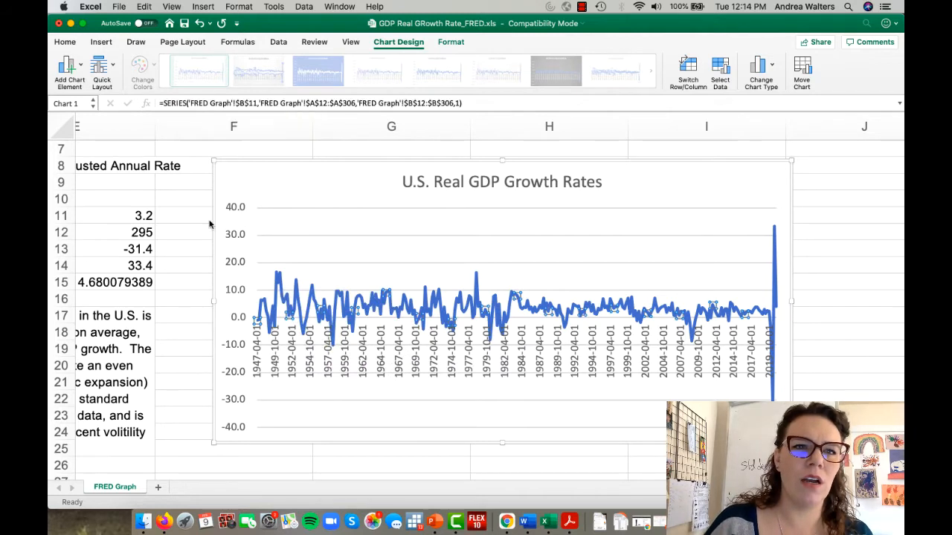
click(238, 170)
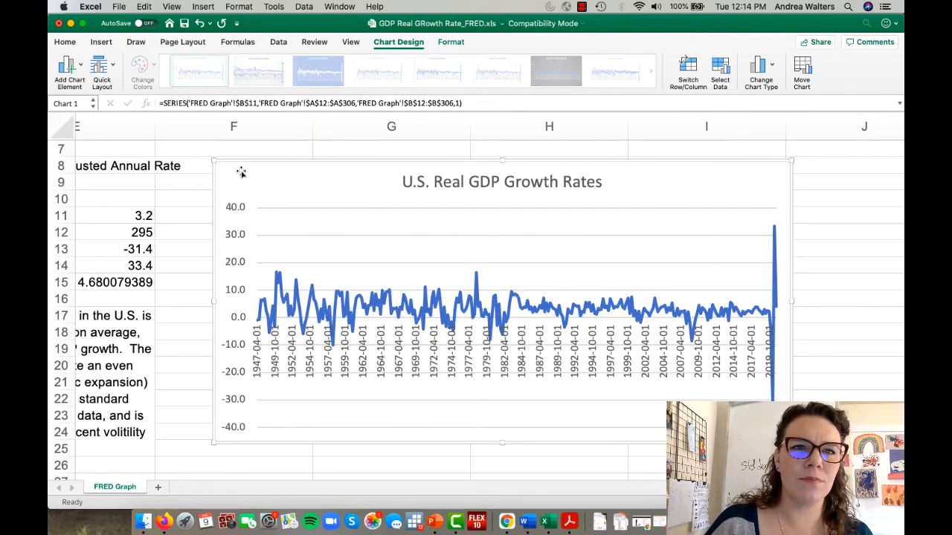
click(451, 42)
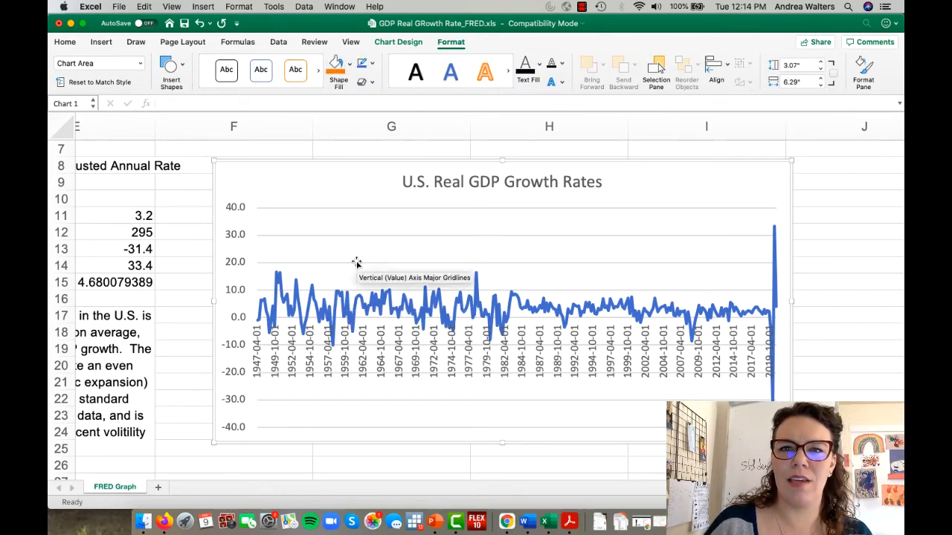
click(344, 311)
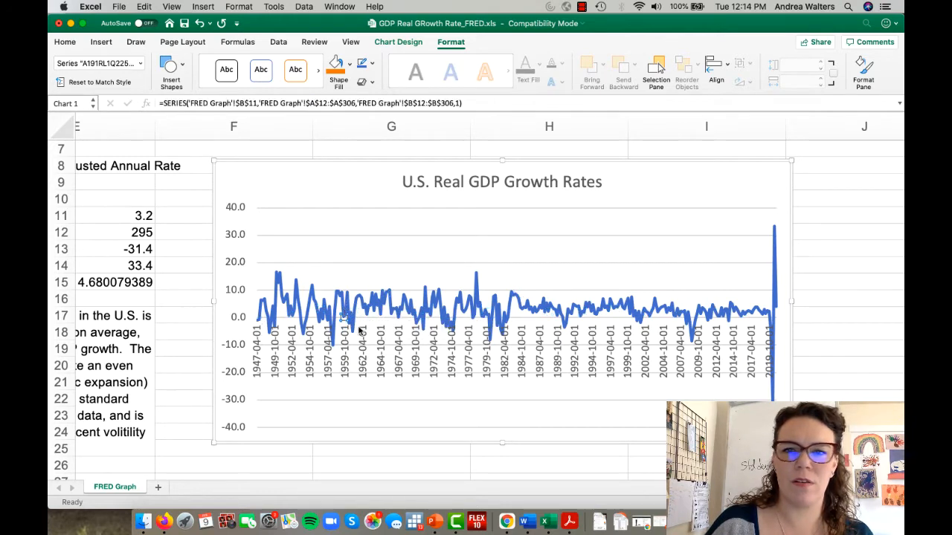
double_click(360, 330)
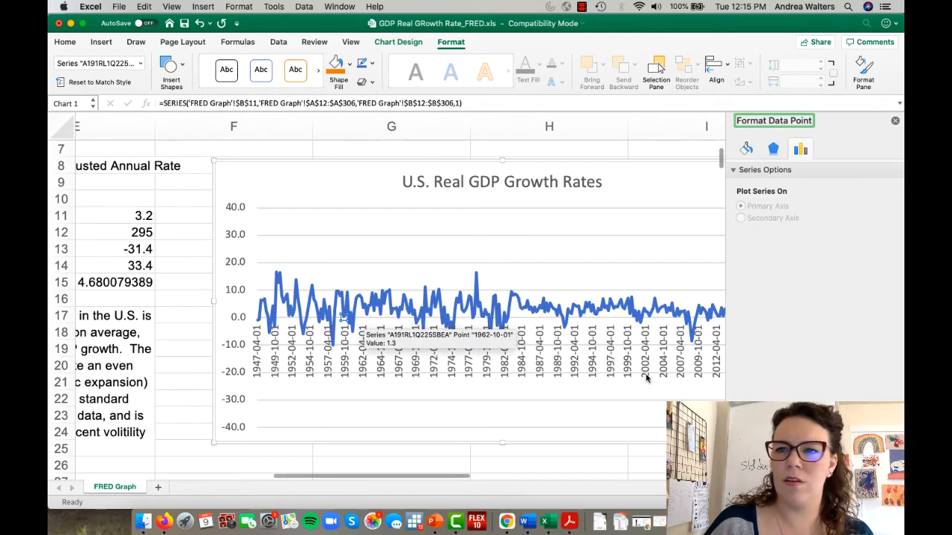
click(896, 123)
click(776, 290)
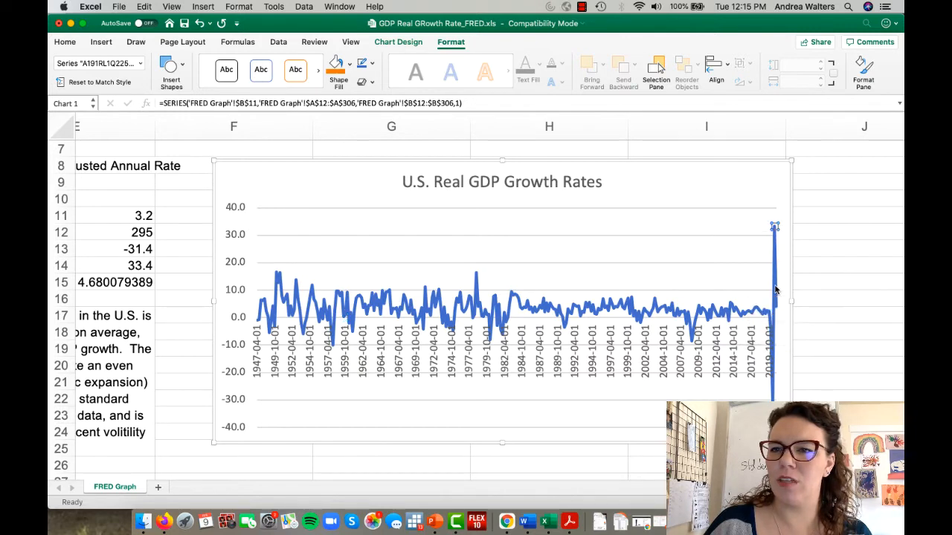
click(718, 276)
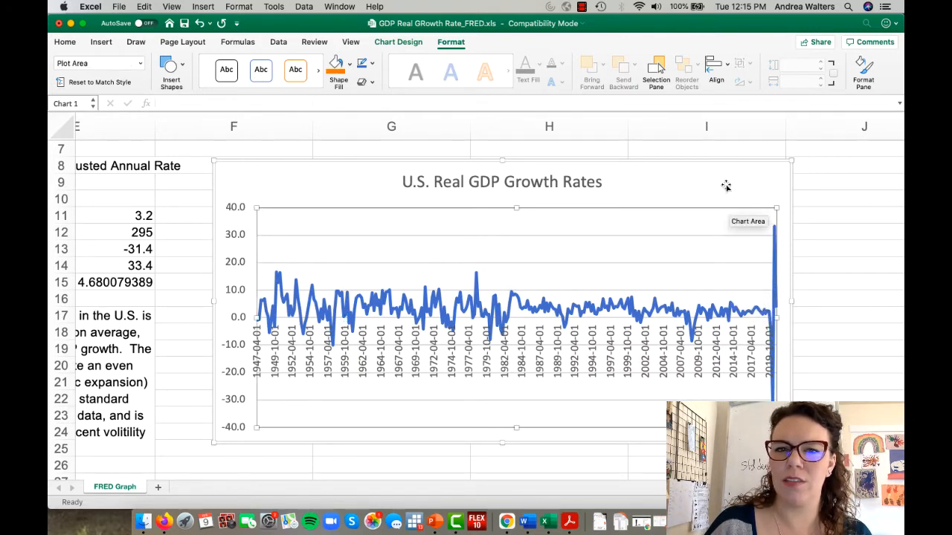
Try a dark orange fill on the chart's plot area, and undo it
click(348, 67)
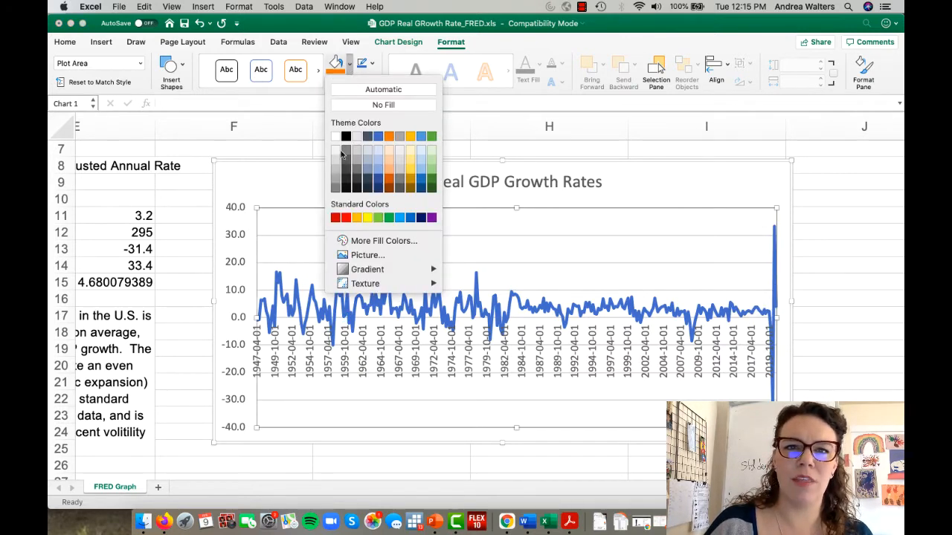
click(388, 181)
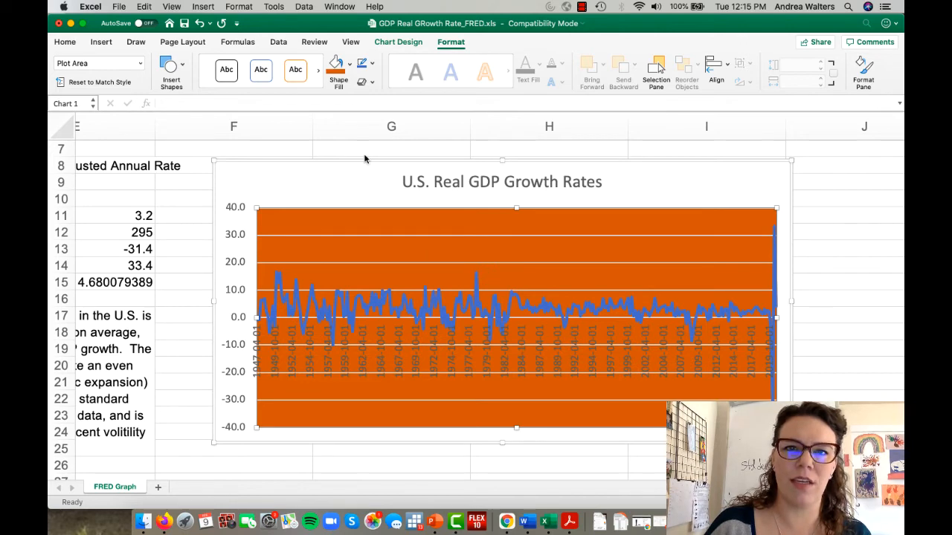
key(super+z)
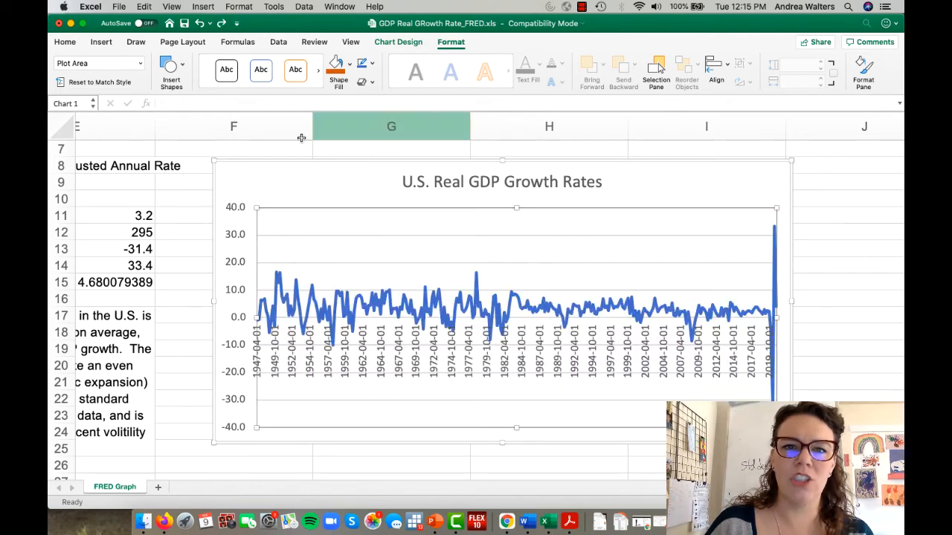
Open the formatting settings of the chart's horizontal date axis and enter 4/47 as the date where the vertical axis crosses
click(336, 303)
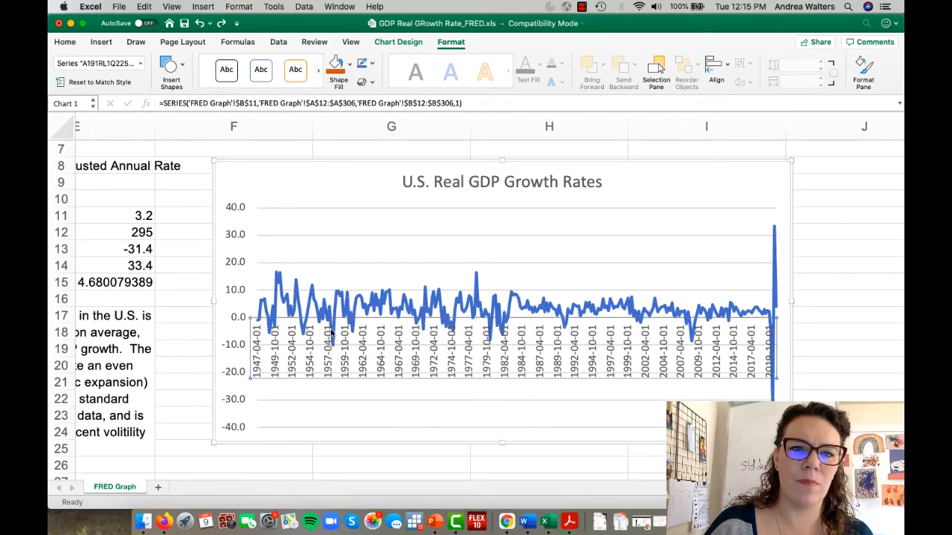
click(332, 336)
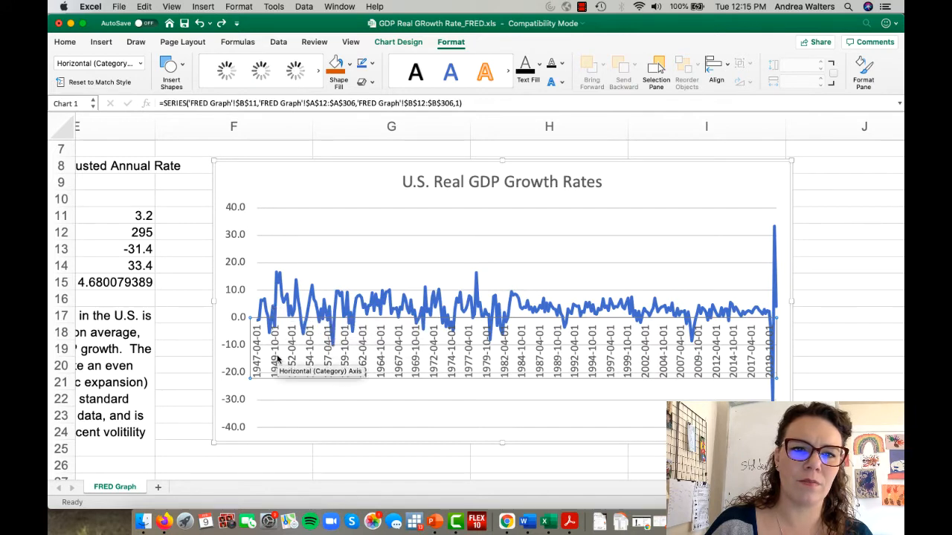
click(287, 383)
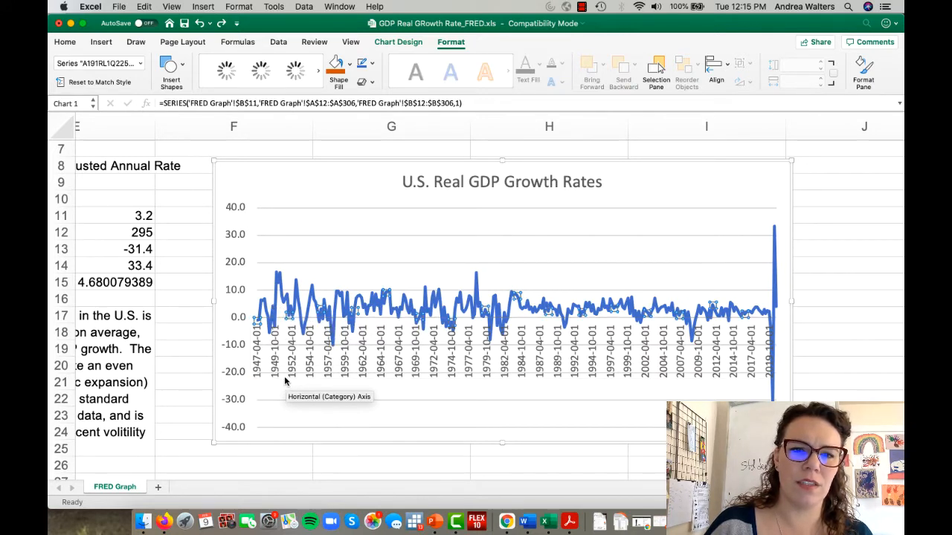
click(287, 380)
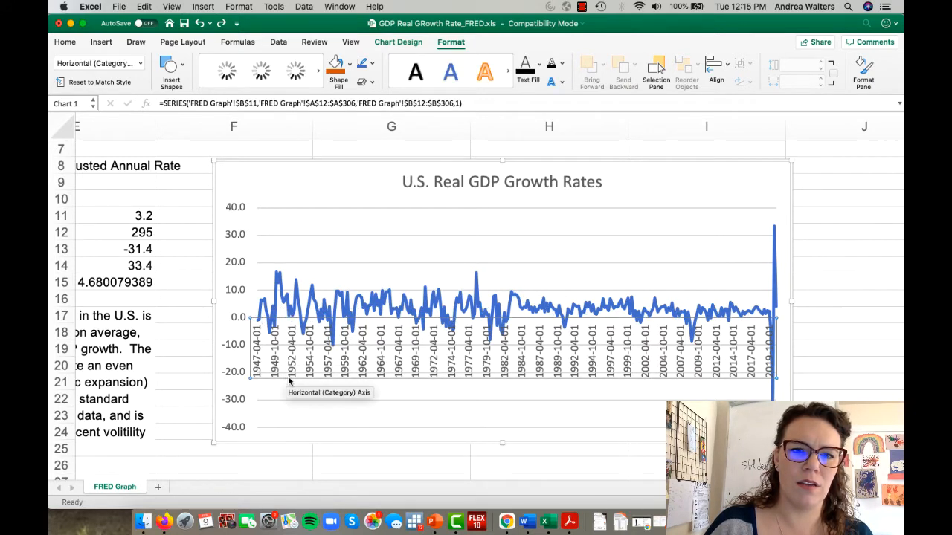
right_click(290, 381)
mouse_move(319, 418)
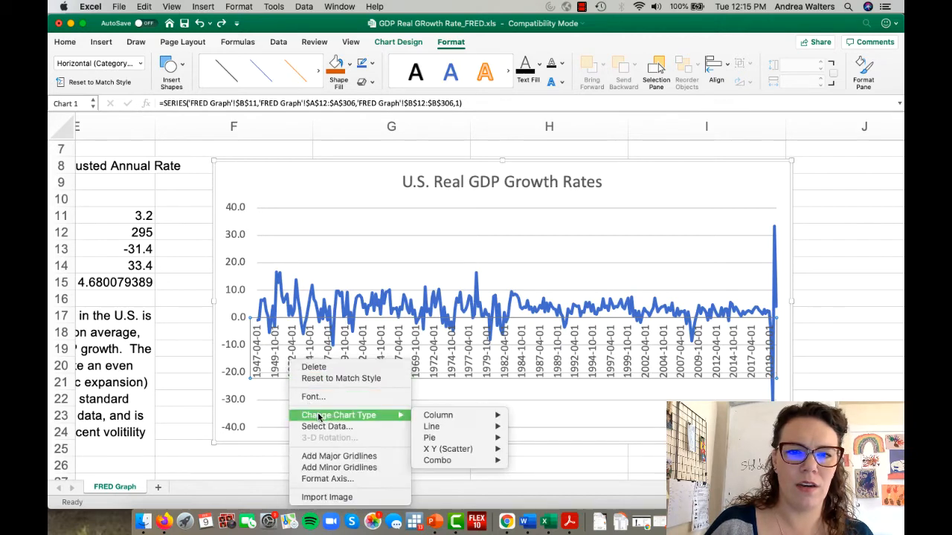
click(346, 480)
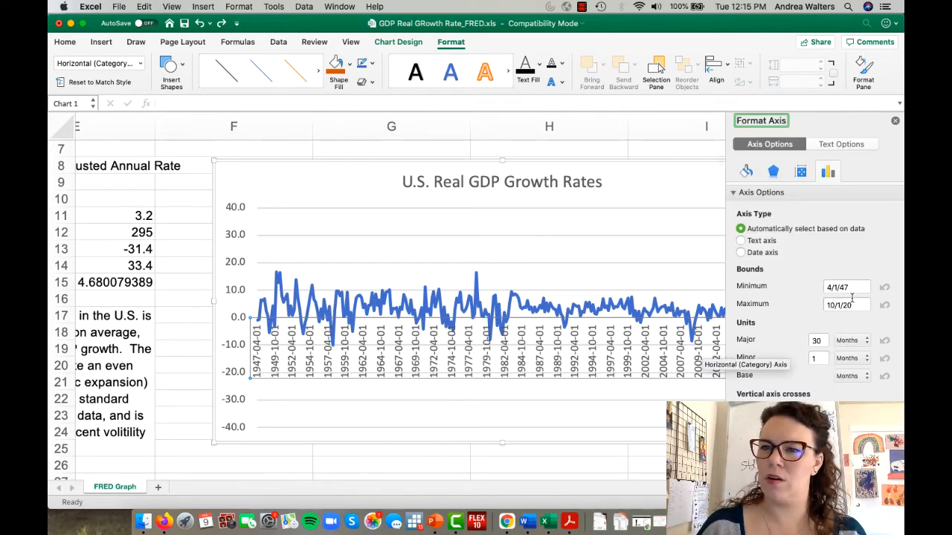
scroll(761, 275, down, 4)
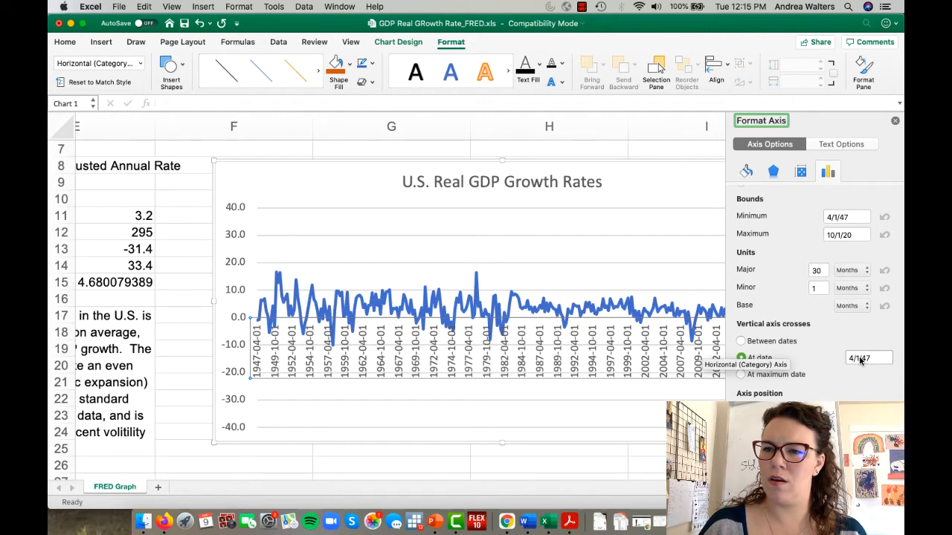
click(860, 357)
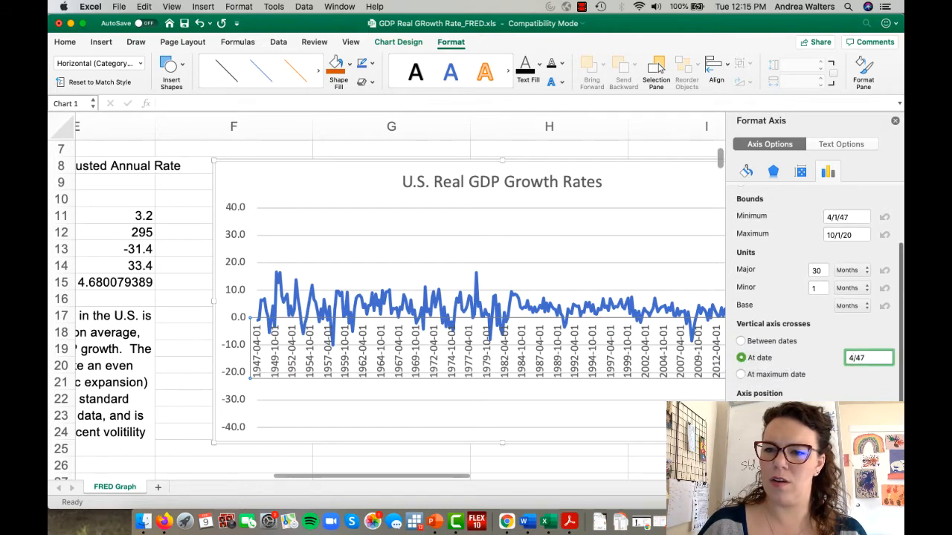
scroll(851, 357, down, 2)
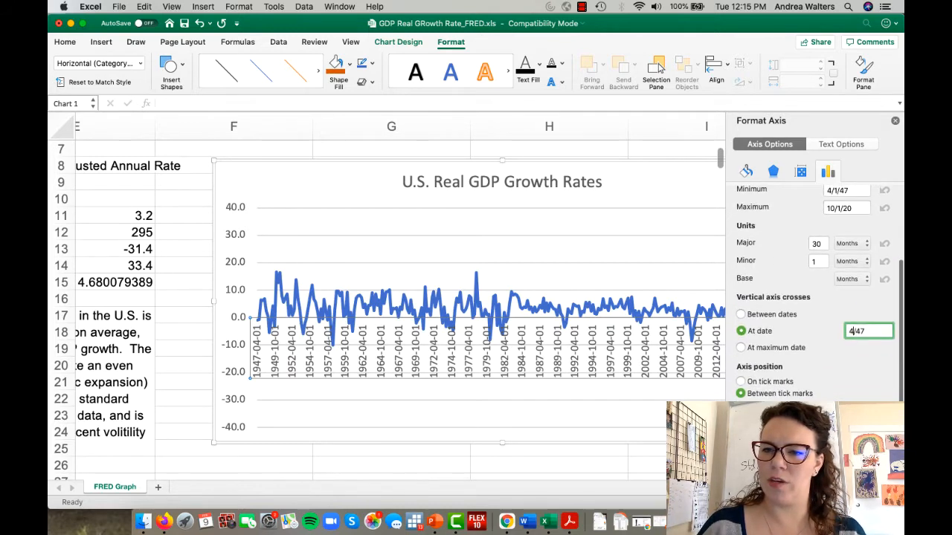
Shorten the horizontal axis date labels to year and month with a custom number format, and close the axis settings
scroll(815, 298, down, 6)
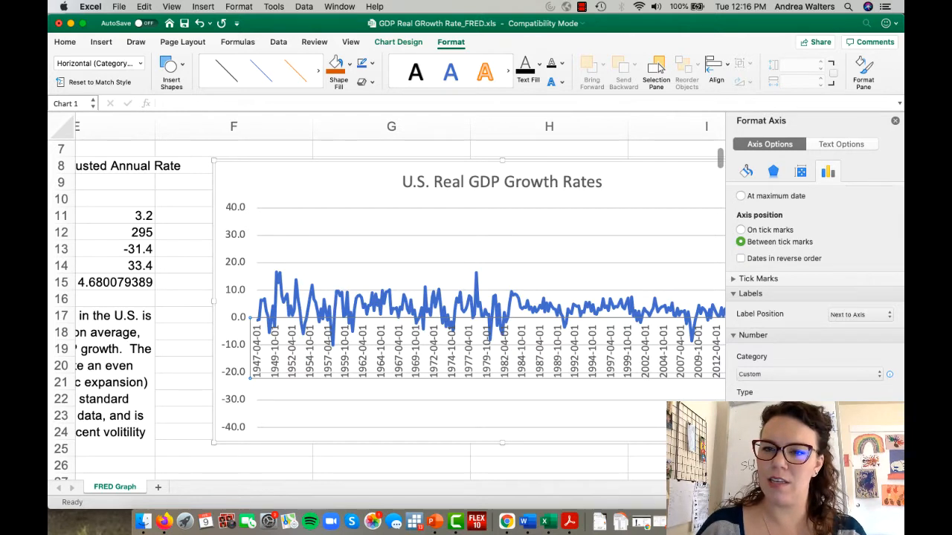
key(Return)
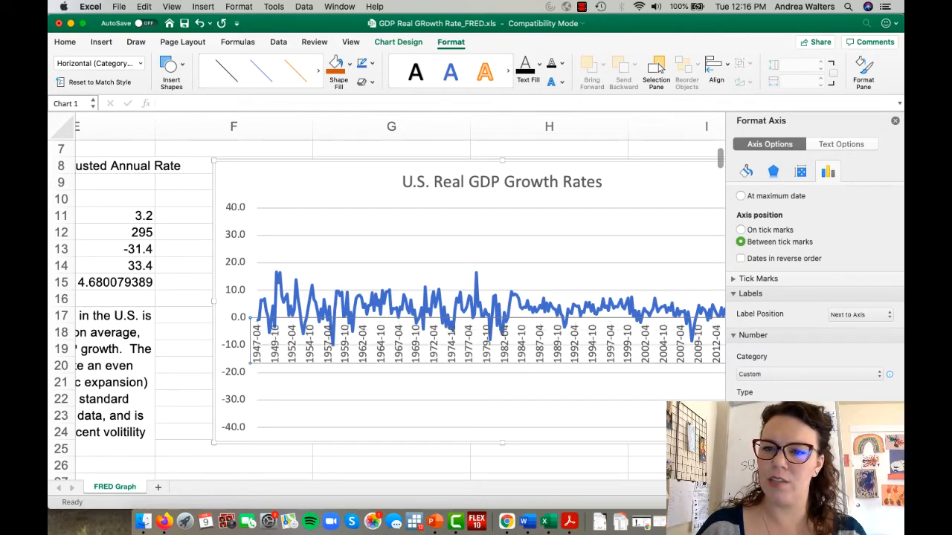
click(895, 120)
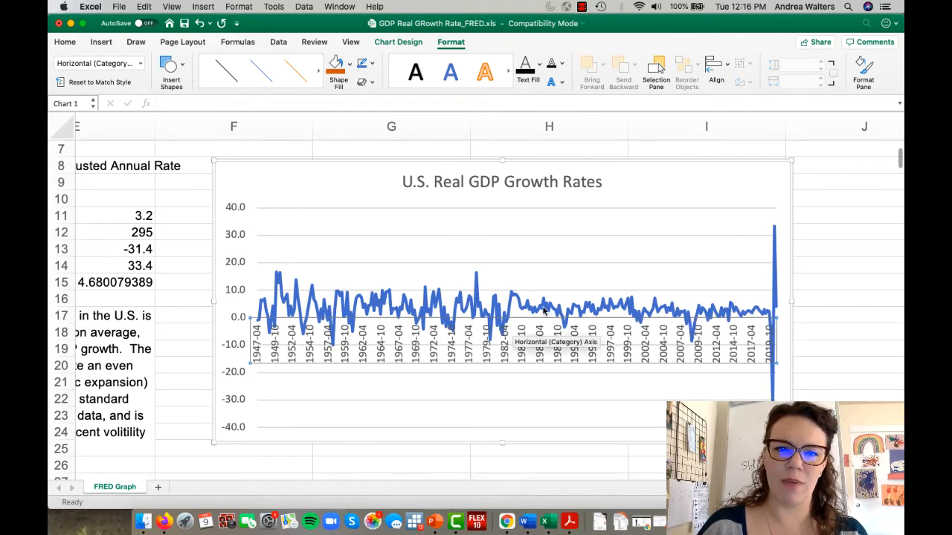
click(335, 303)
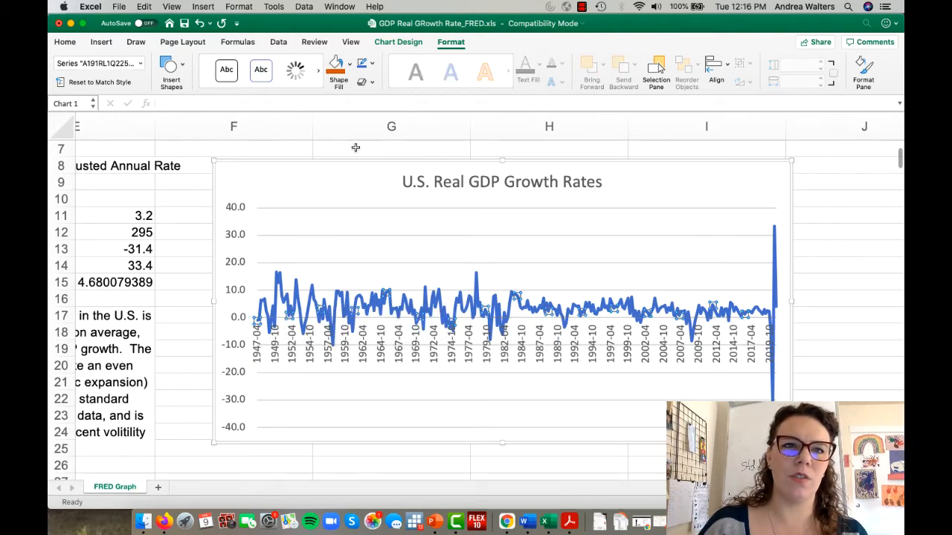
click(328, 145)
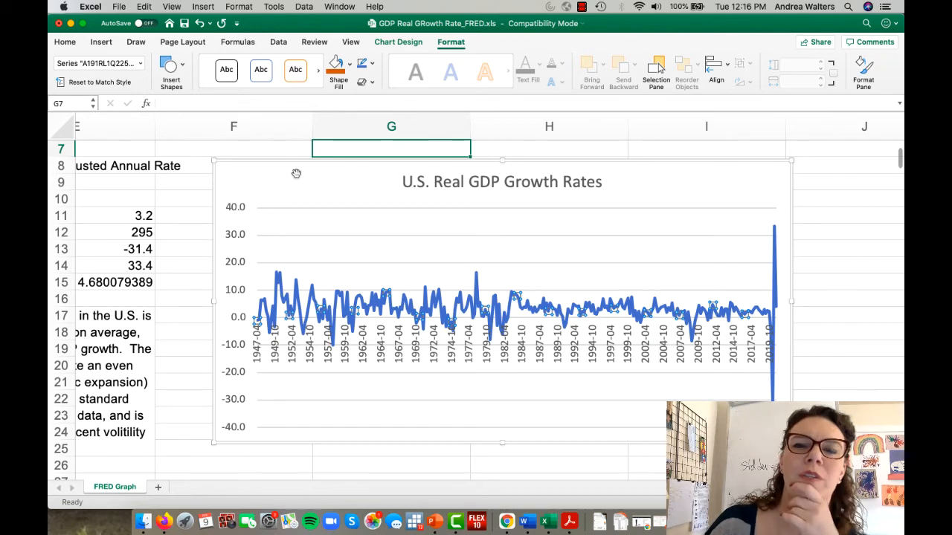
click(318, 177)
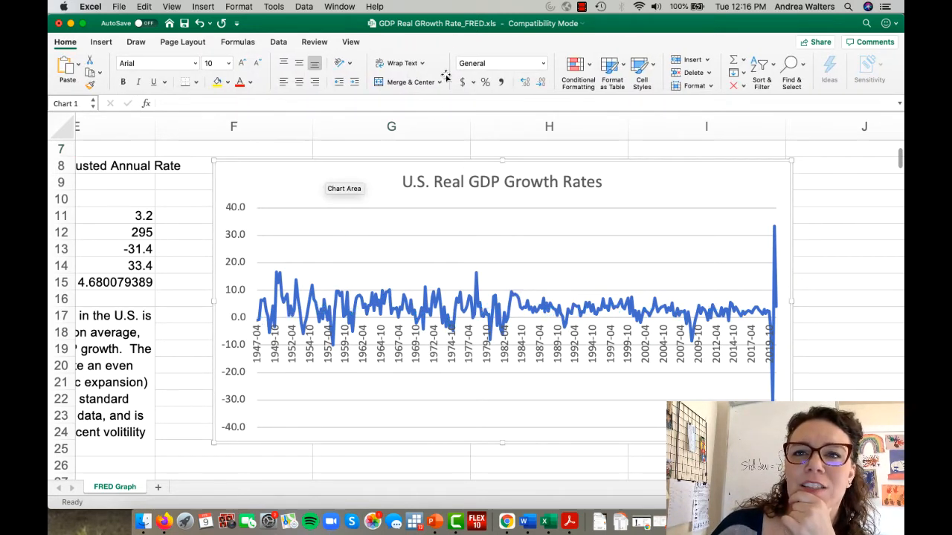
click(414, 173)
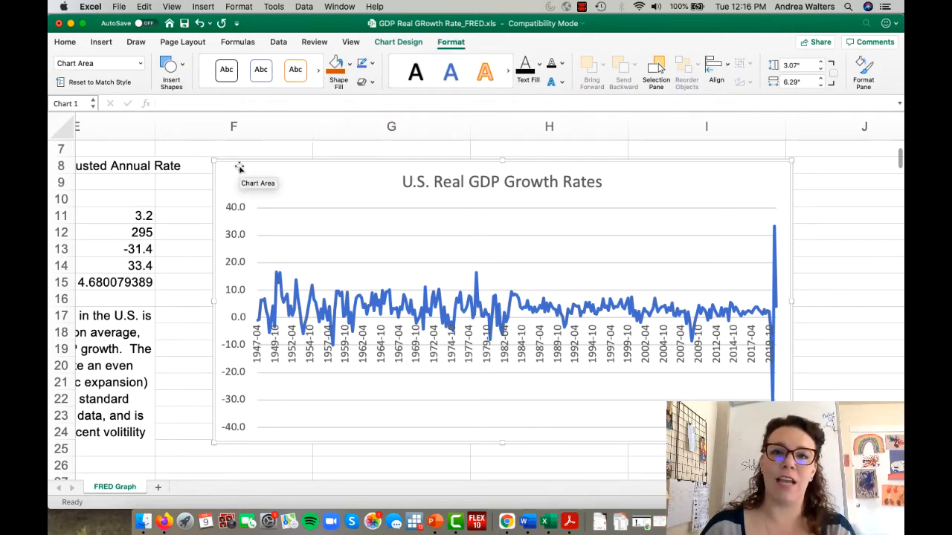
Save a copy of the workbook in the Lab 1 folder, named with the author's surname followed by "_Lab 1 part 1"
click(119, 7)
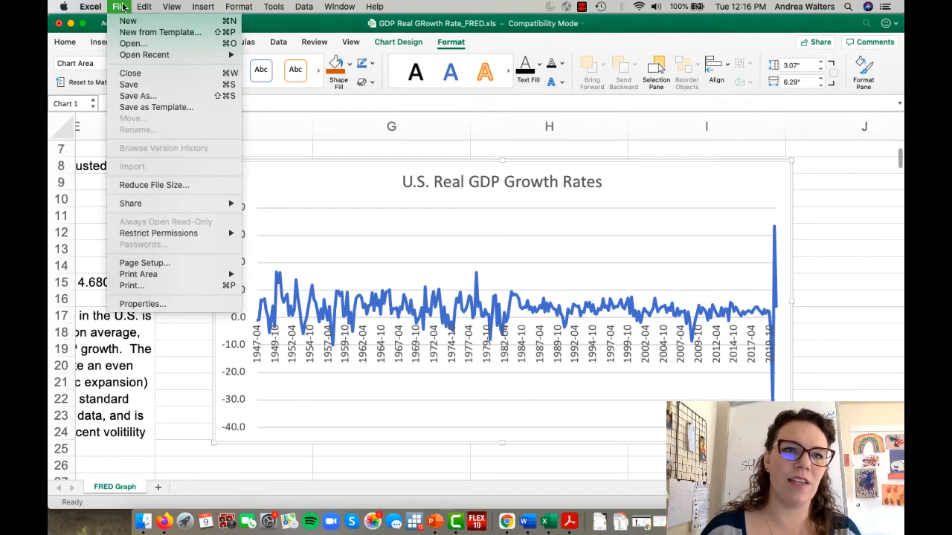
click(139, 96)
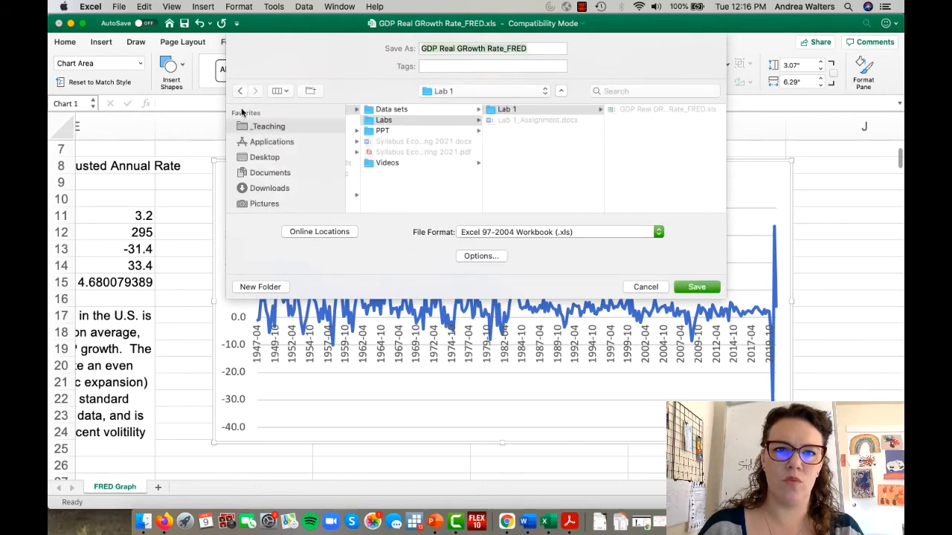
drag(267, 128, 291, 131)
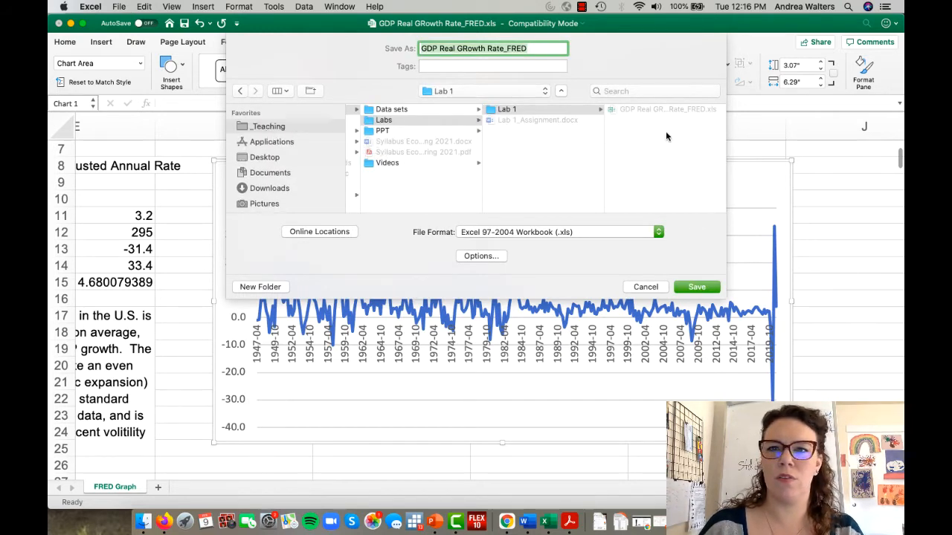
drag(545, 46, 421, 49)
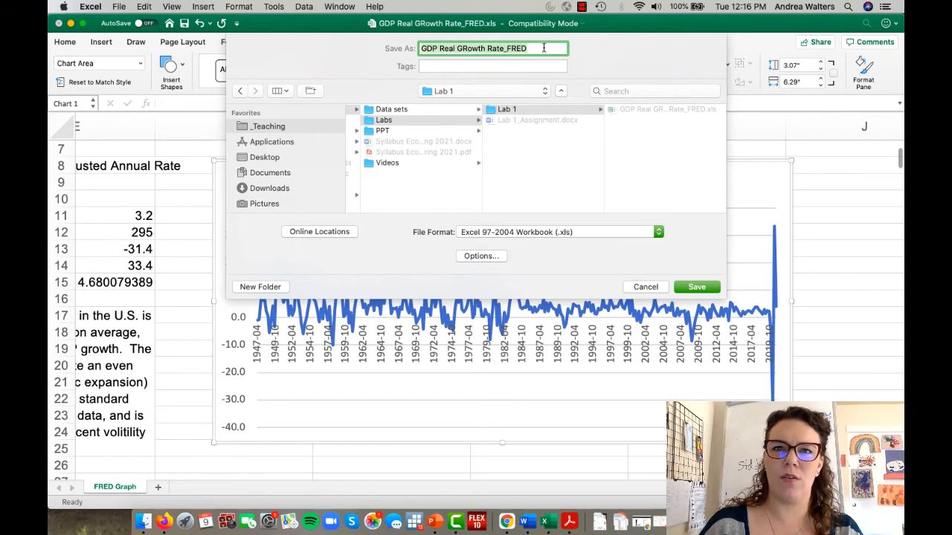
text(Lab 1_Walters)
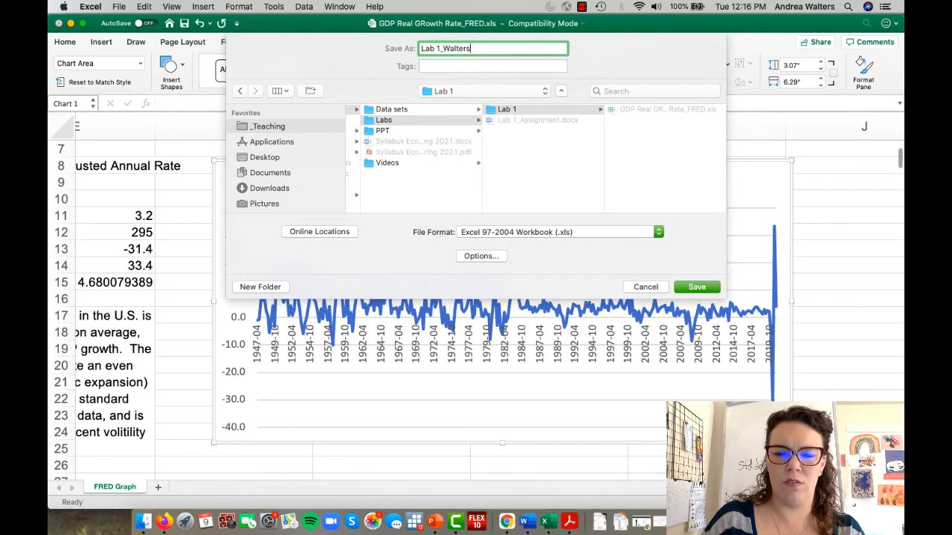
drag(505, 48, 409, 49)
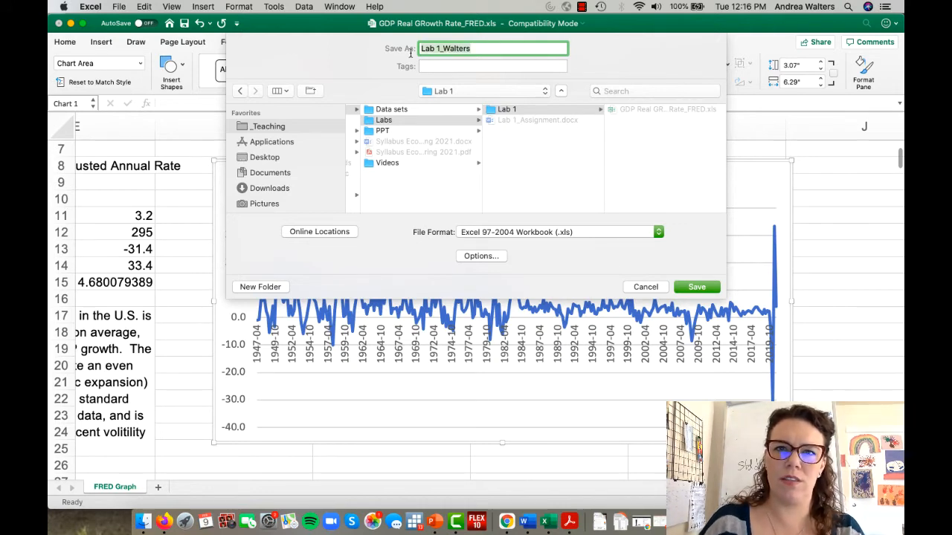
text(W)
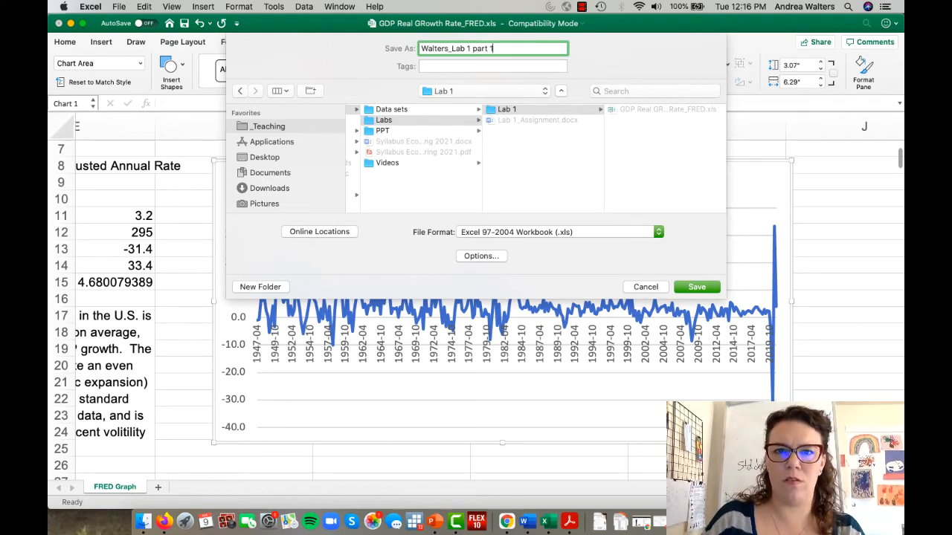
text(alters_Lab 1 part 1)
key(Return)
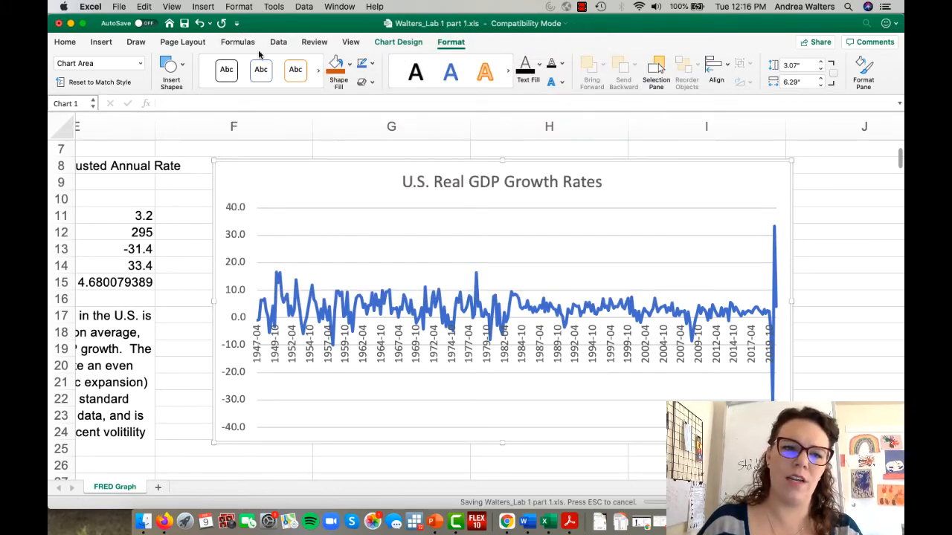
Switch to Firefox, search the web for "BLS beta data lab" and open the BLS "Databases, Tables & Calculators by Subject" page
click(71, 24)
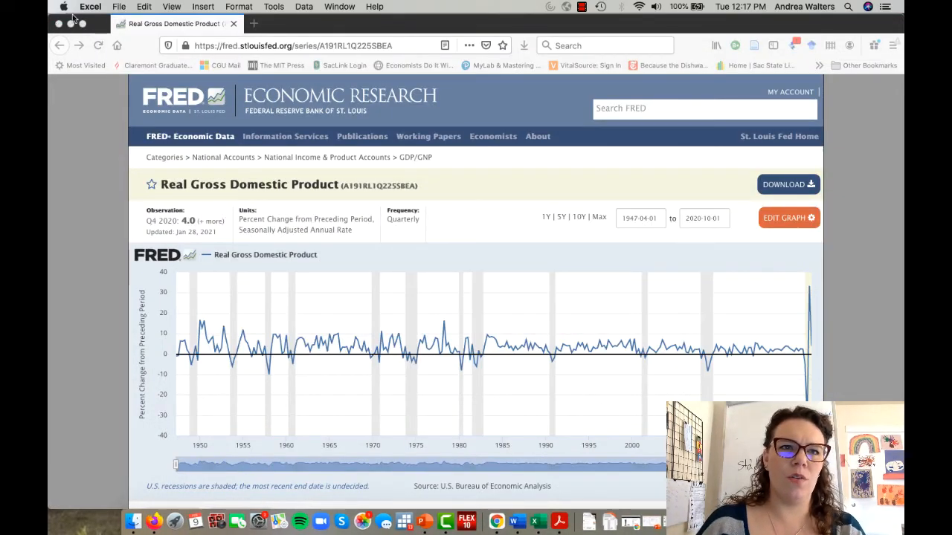
click(246, 46)
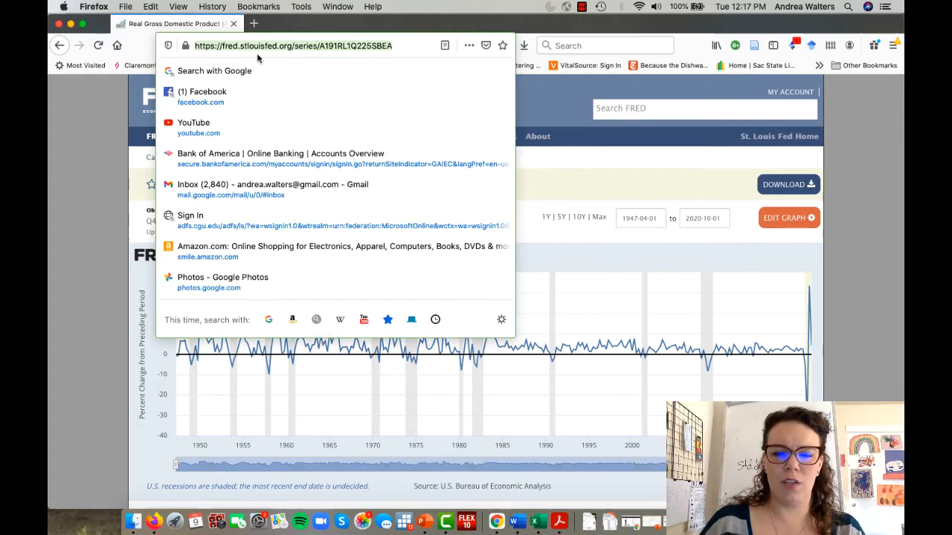
text(BLS )
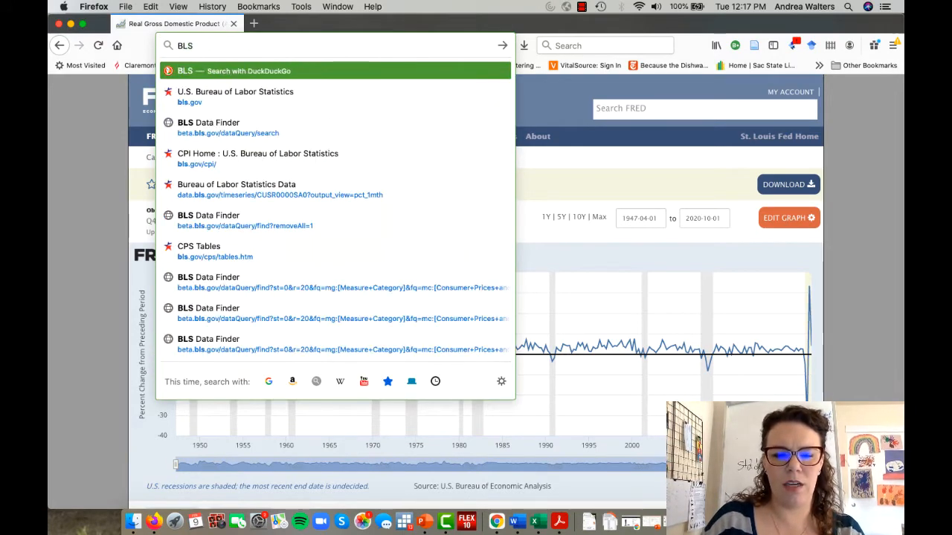
text(beta dt)
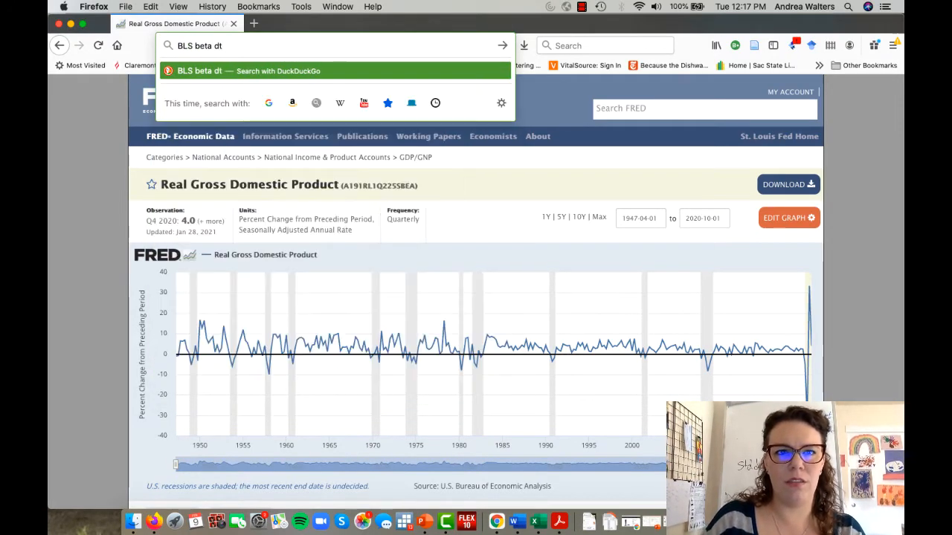
key(BackSpace)
text(ata lab)
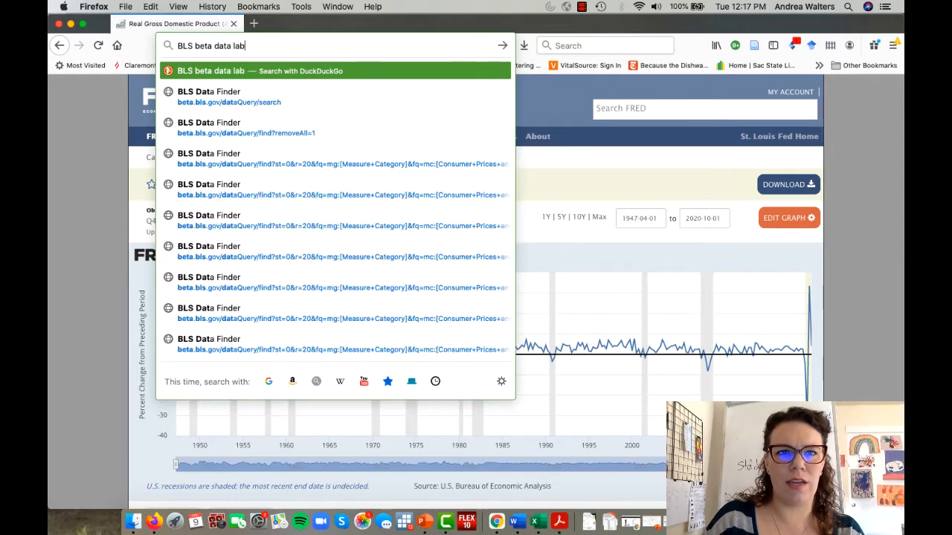
key(Return)
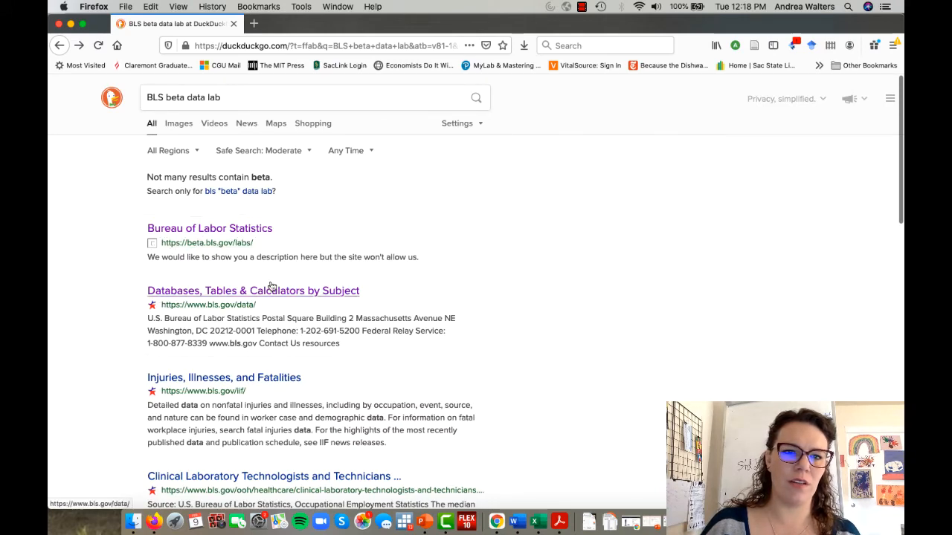
click(303, 291)
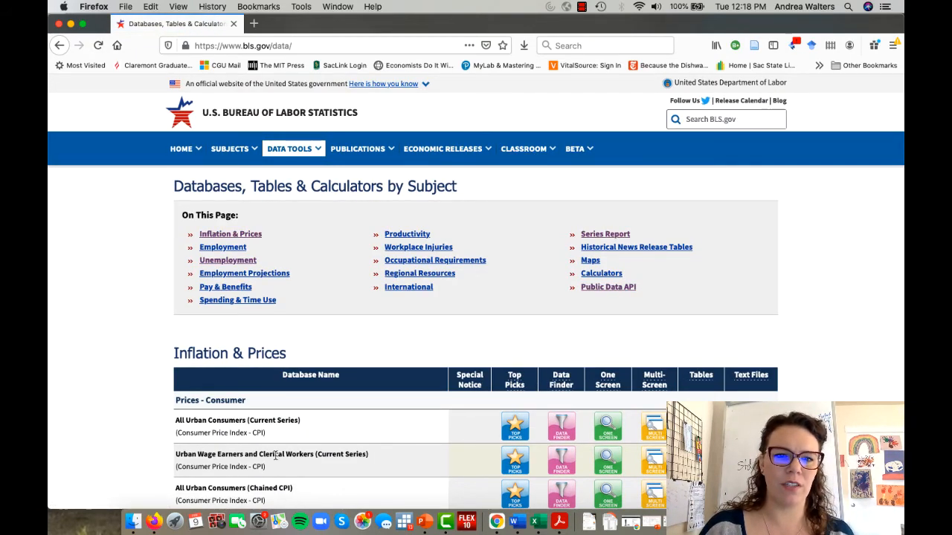
scroll(275, 455, down, 3)
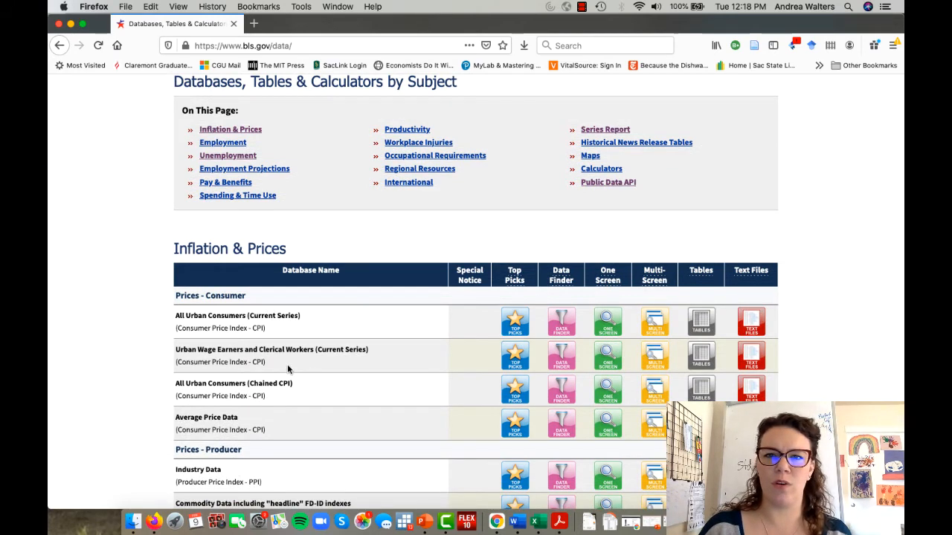
Go to the BLS Beta Labs site through its Redesigned News Releases page and open the Data Finder from there
scroll(283, 367, up, 3)
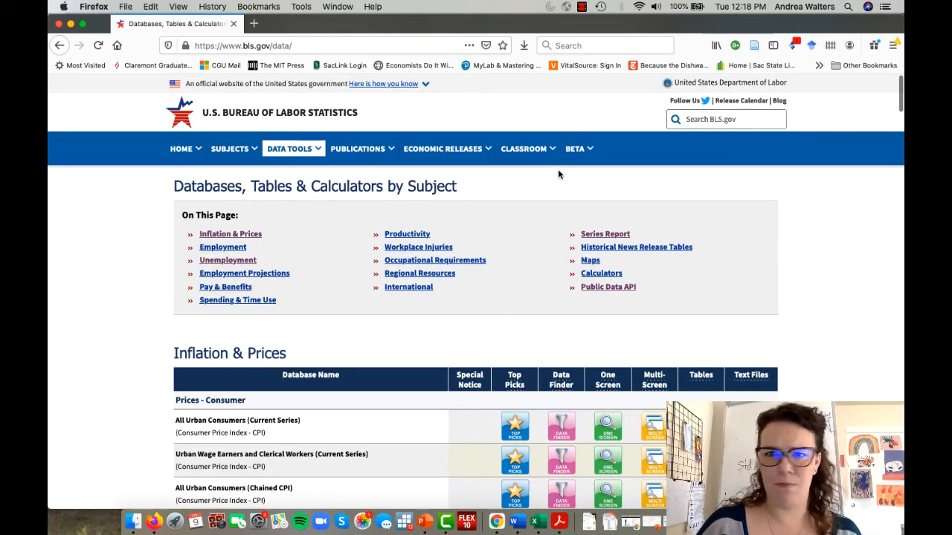
mouse_move(578, 151)
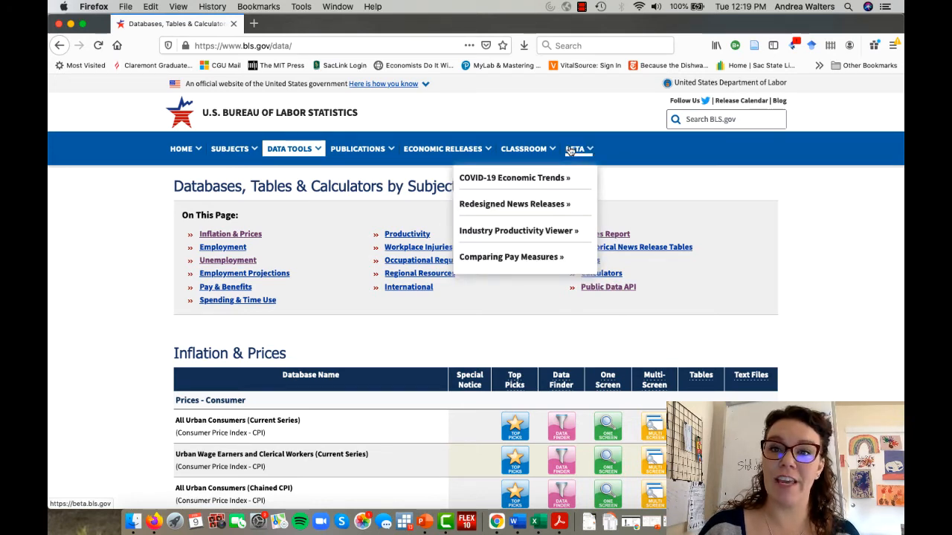
click(534, 209)
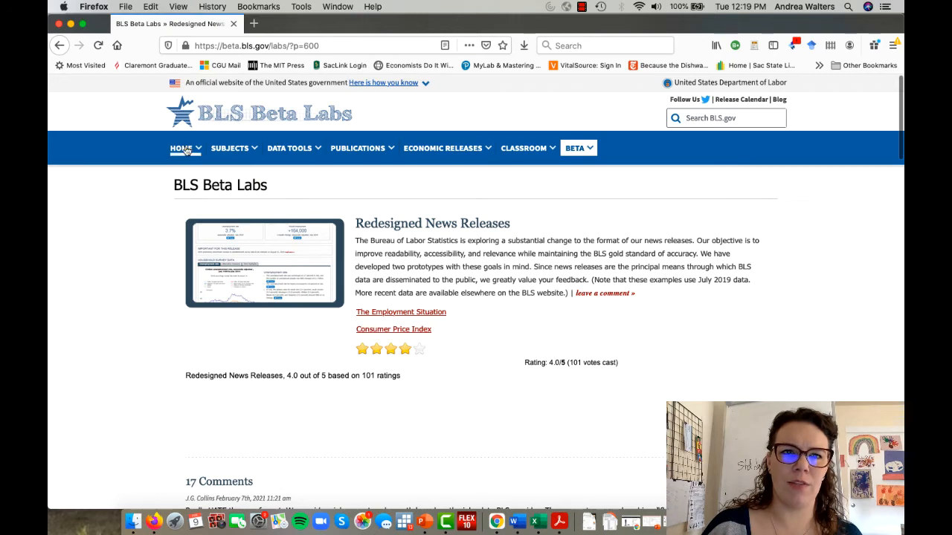
mouse_move(186, 151)
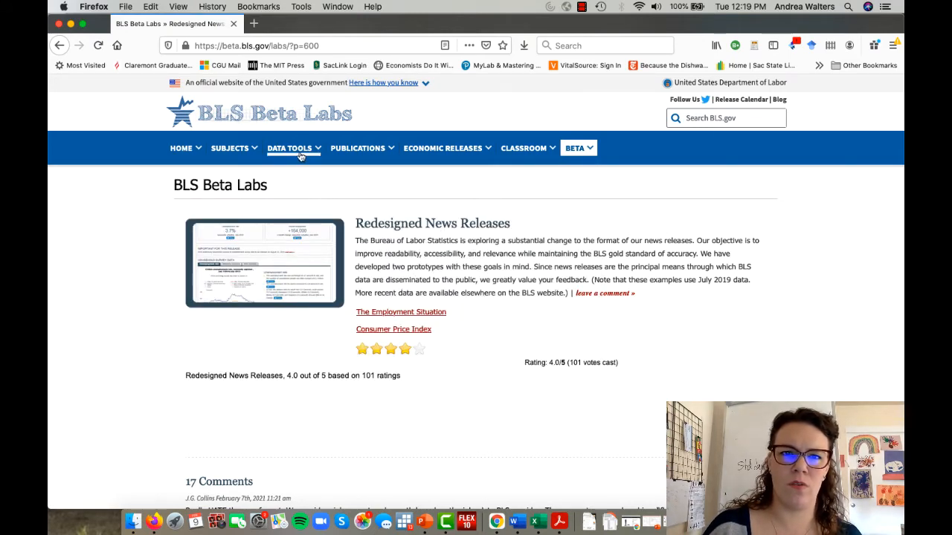
mouse_move(298, 154)
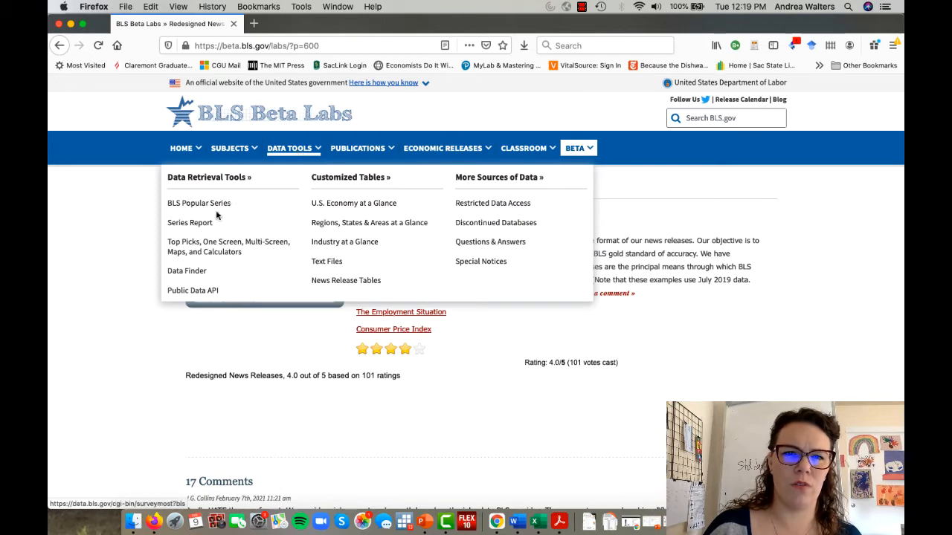
click(199, 274)
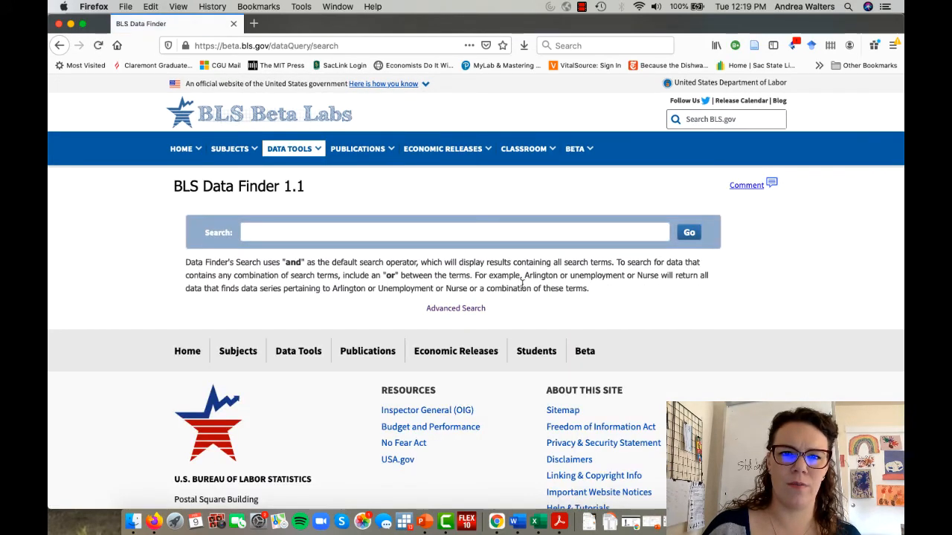
Open the advanced search and filter the data by the survey Consumer Price Index - All Urban Consumers
click(456, 310)
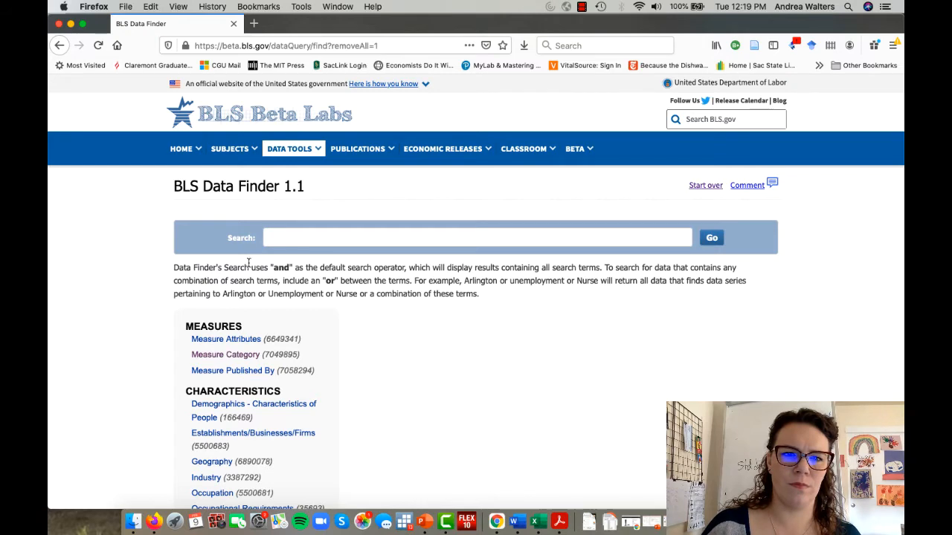
scroll(290, 347, down, 5)
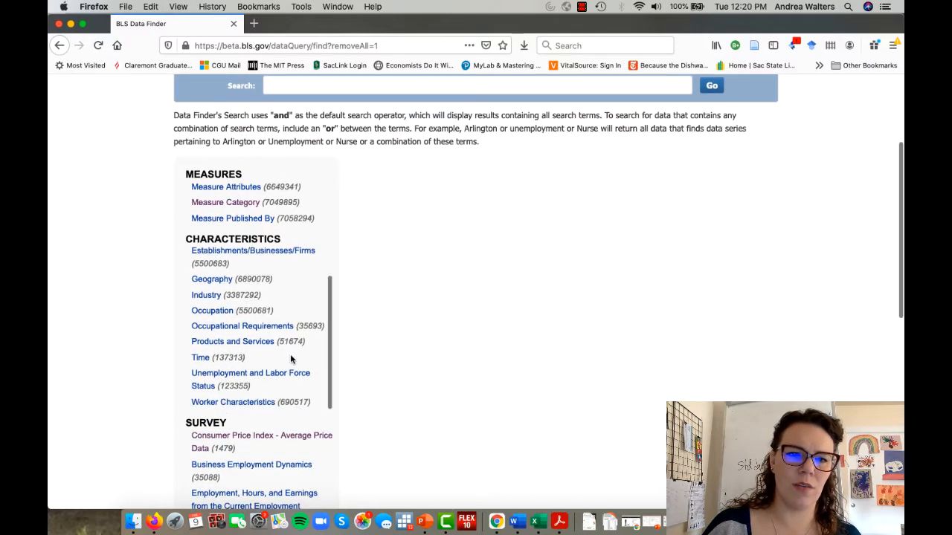
scroll(366, 472, down, 3)
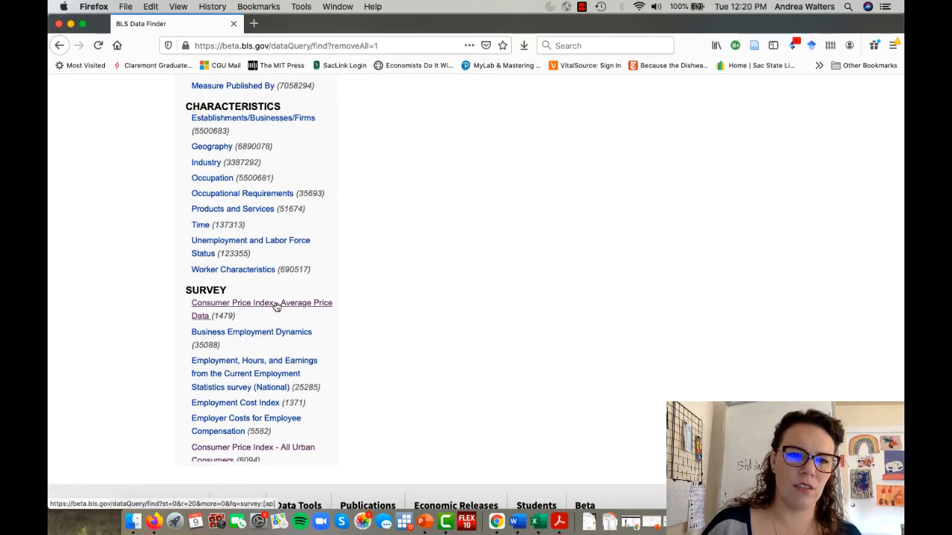
scroll(276, 307, down, 3)
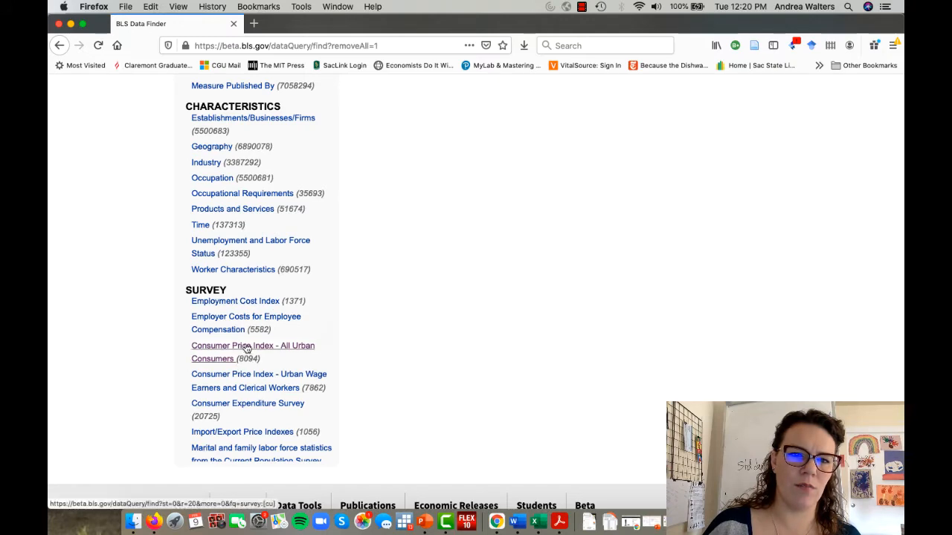
click(247, 349)
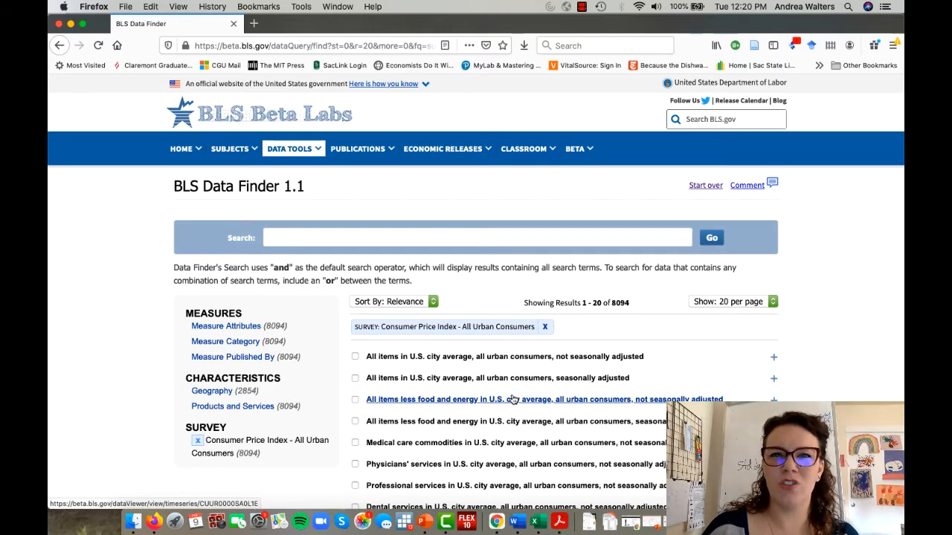
Narrow the results by the Products and Services characteristic to the Leisure and Hospitality category
scroll(593, 354, down, 2)
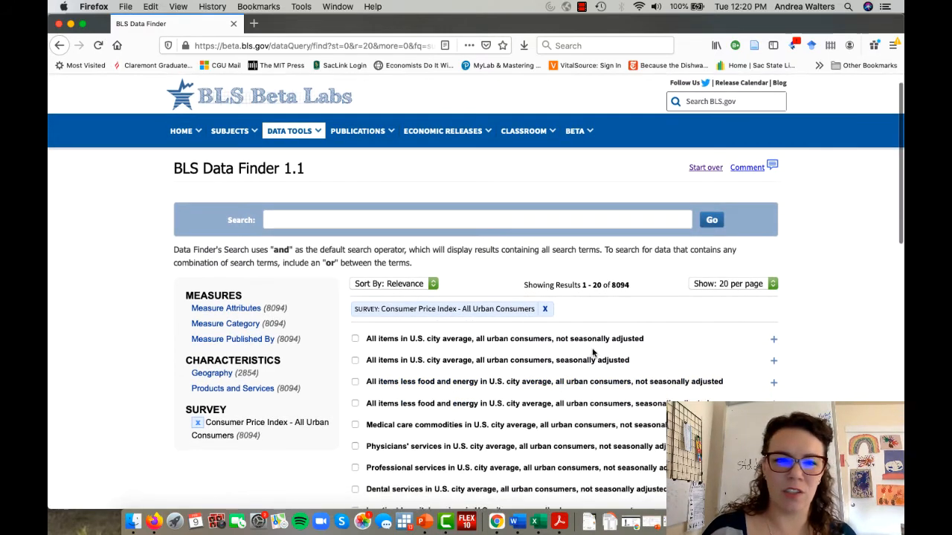
scroll(594, 354, down, 1)
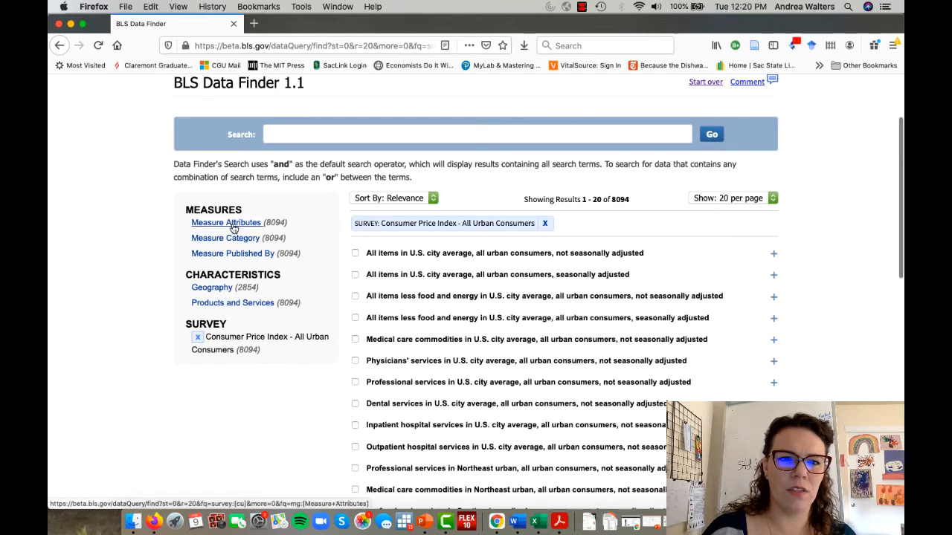
click(213, 306)
scroll(213, 307, down, 3)
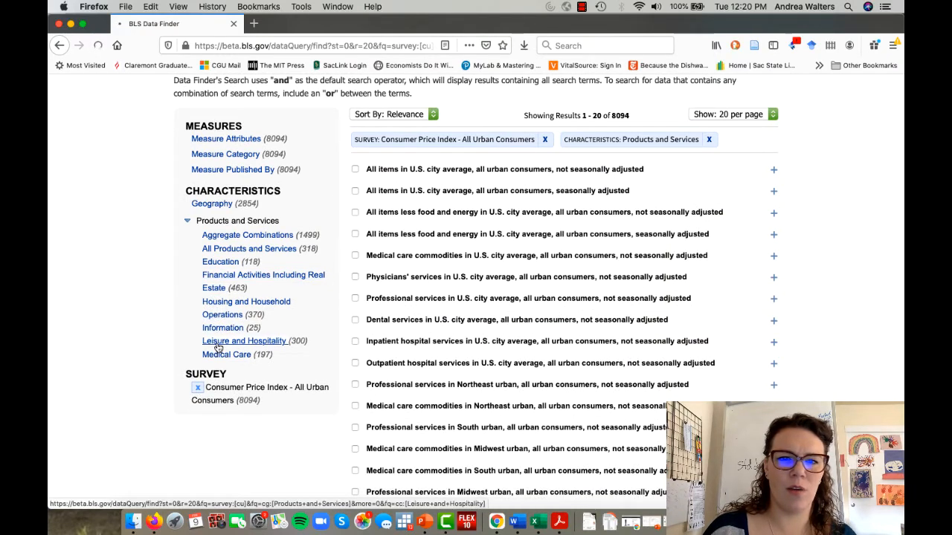
click(217, 344)
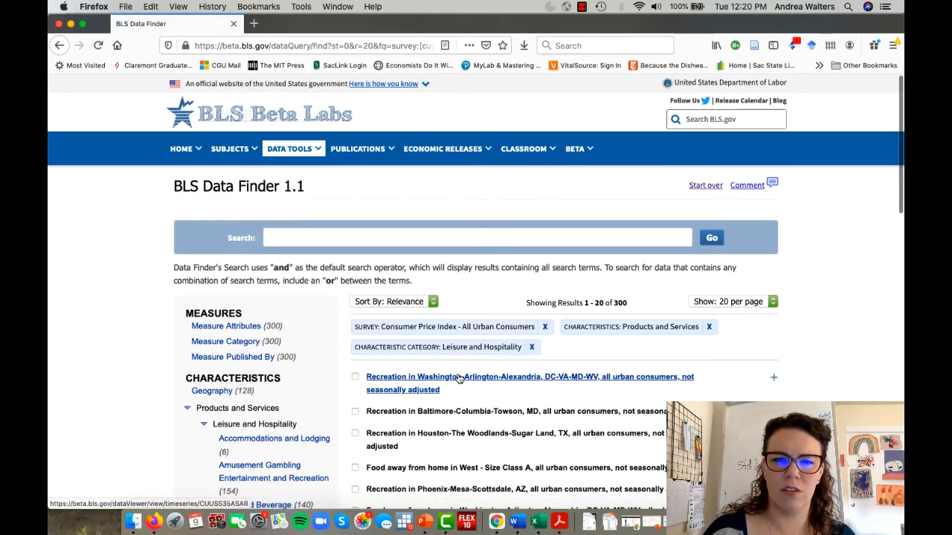
Look through the Leisure and Hospitality series and narrow them to Food and Beverage
scroll(459, 379, down, 3)
scroll(459, 379, down, 5)
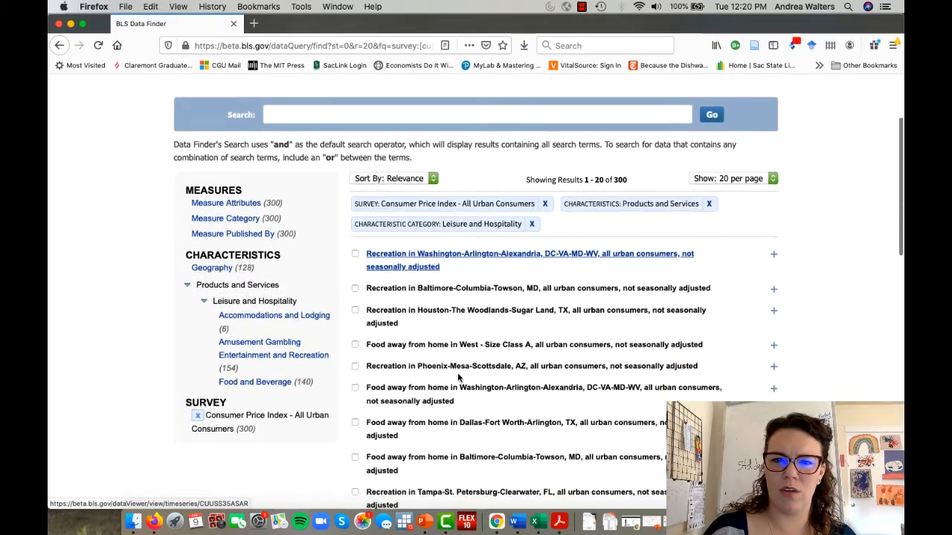
scroll(459, 378, down, 12)
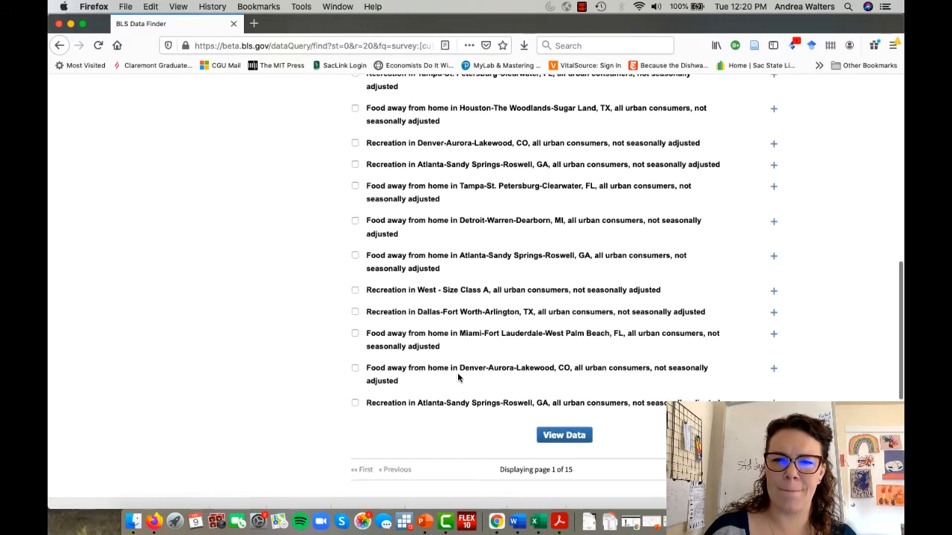
scroll(457, 378, up, 20)
scroll(295, 334, down, 6)
click(279, 336)
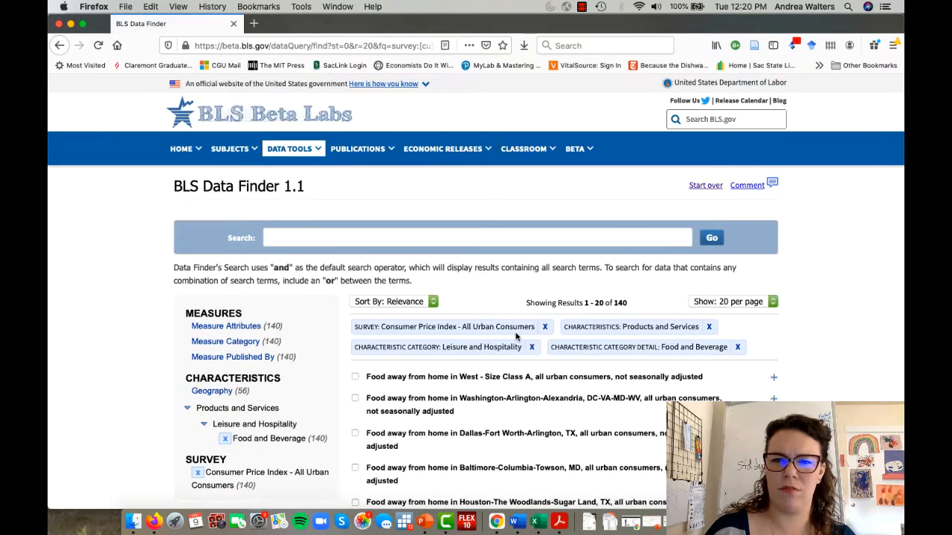
Open the data series for food away from home in West - Size Class A and examine its chart
click(499, 380)
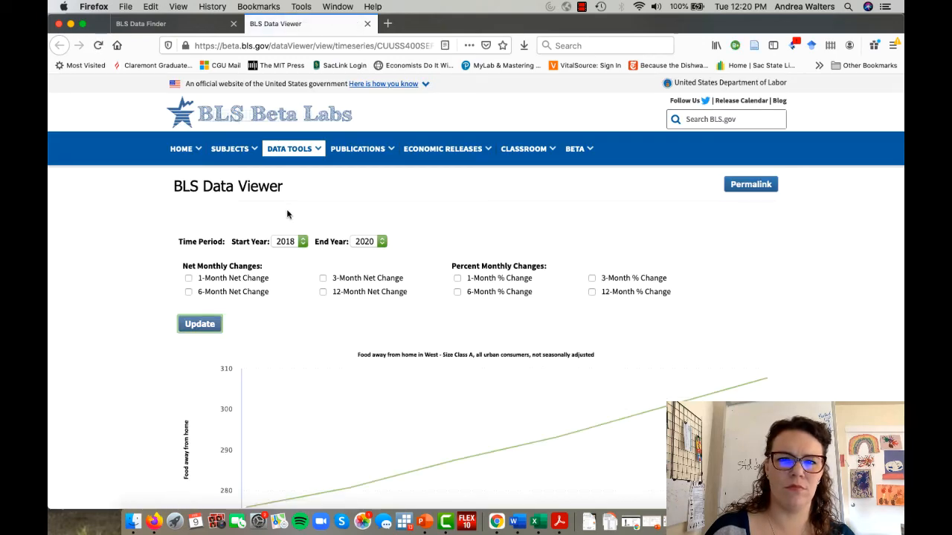
scroll(287, 215, down, 4)
scroll(287, 215, up, 1)
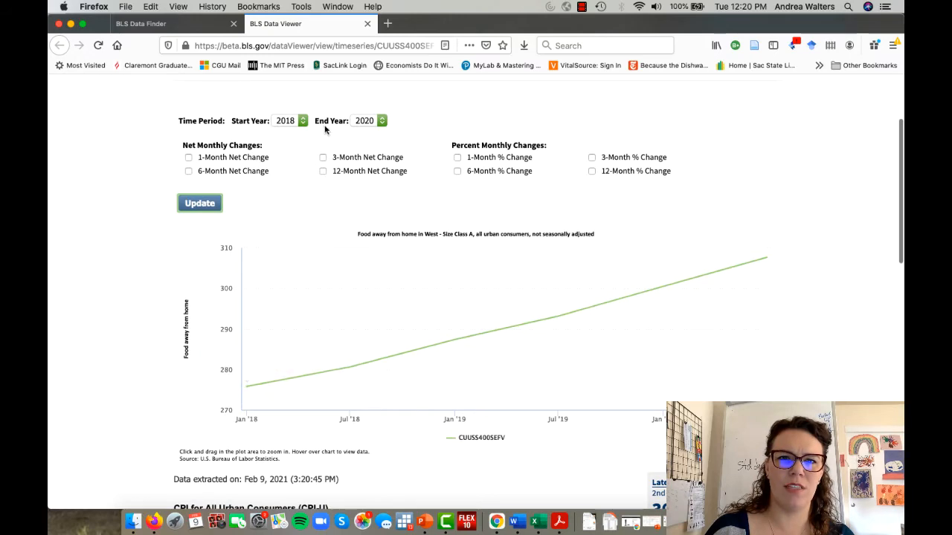
Return to the Data Finder results and select the series for food away from home in West - Size Class A
click(191, 26)
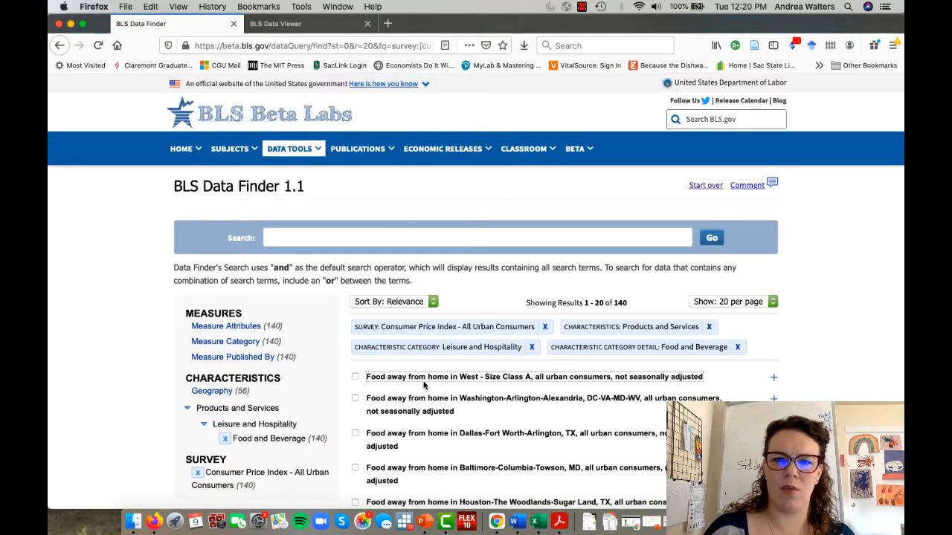
scroll(423, 385, down, 1)
click(355, 341)
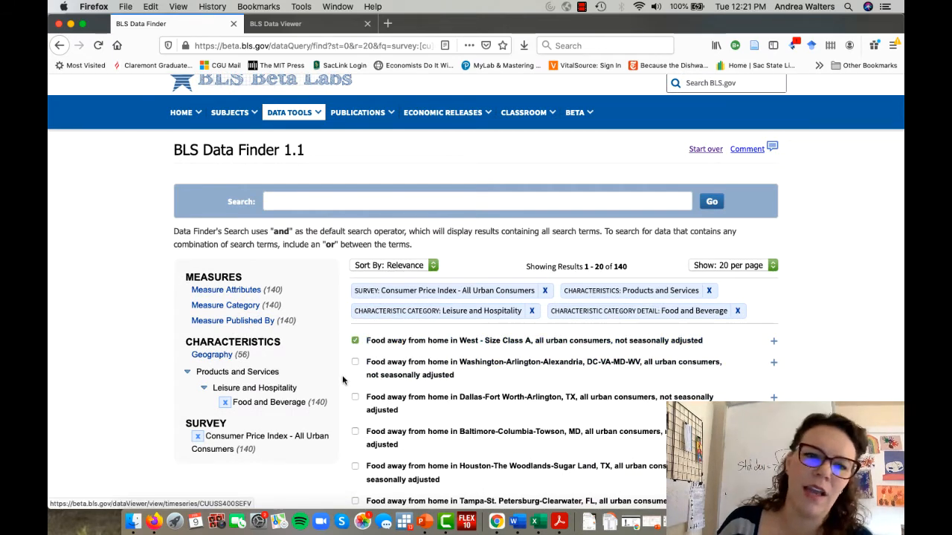
Remove the Leisure and Hospitality and the Food and Beverage filters from the results
scroll(417, 387, down, 5)
scroll(389, 422, up, 2)
scroll(390, 423, up, 4)
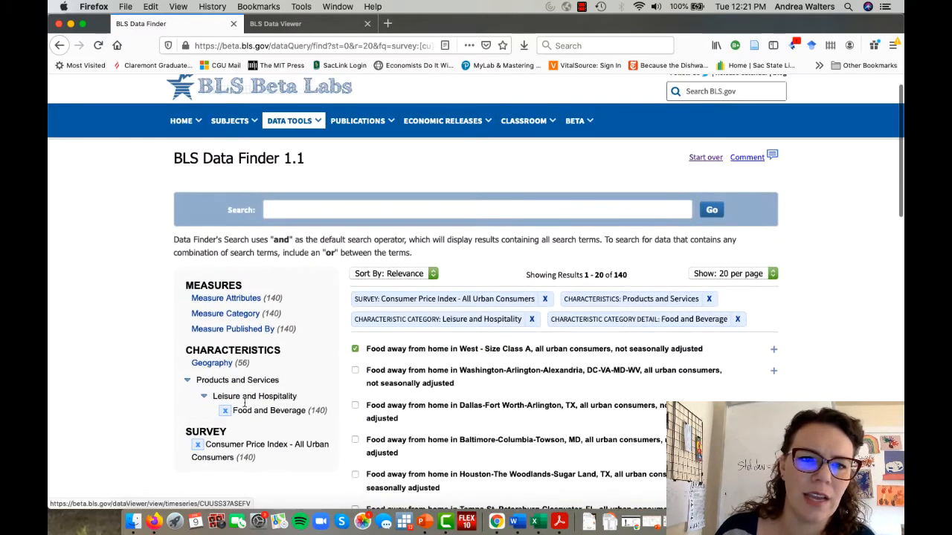
click(532, 320)
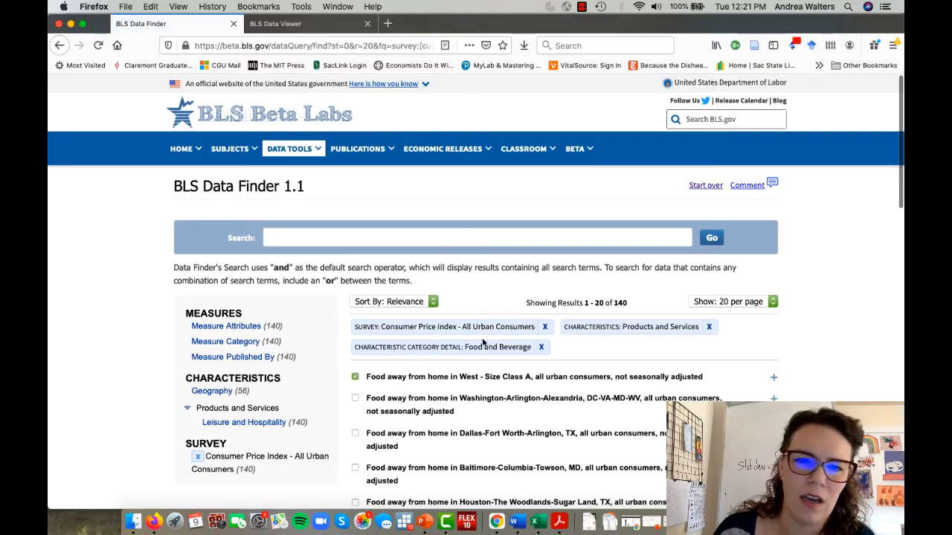
click(543, 348)
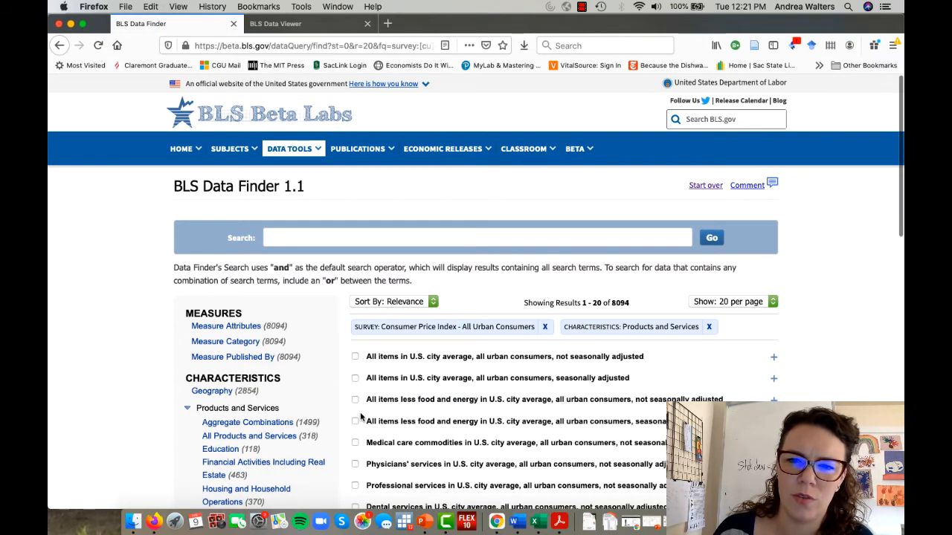
Filter the products and services by Housing and Household Operations, narrowed to Household Operations
scroll(361, 417, down, 5)
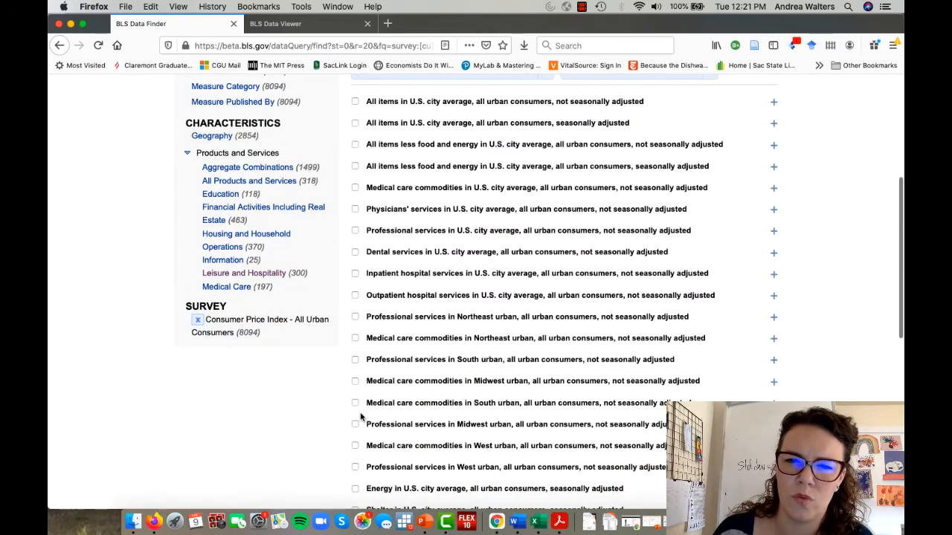
click(230, 238)
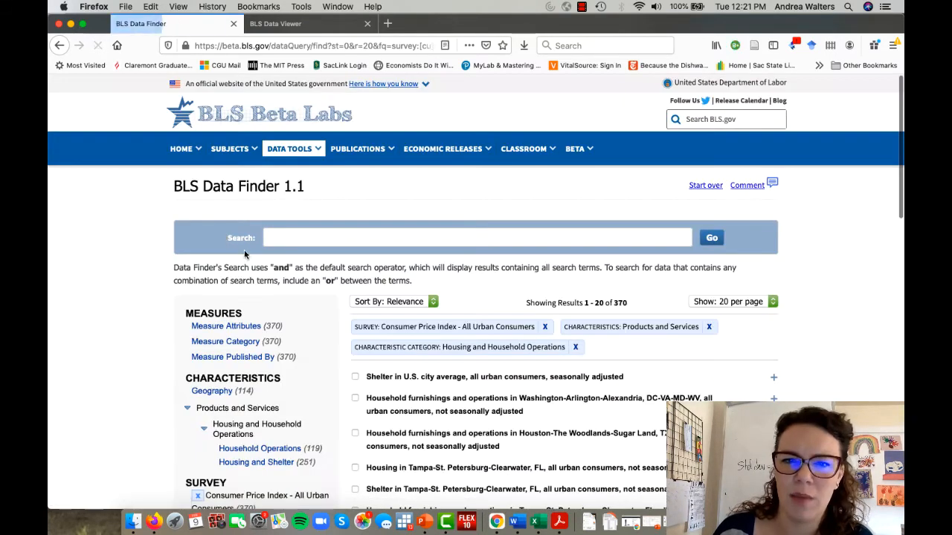
scroll(450, 365, down, 1)
scroll(450, 365, down, 3)
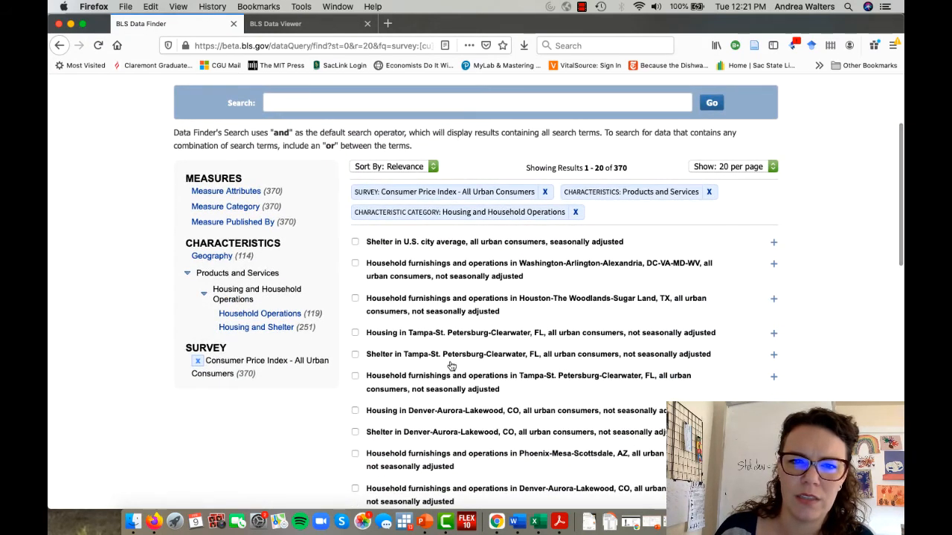
click(253, 314)
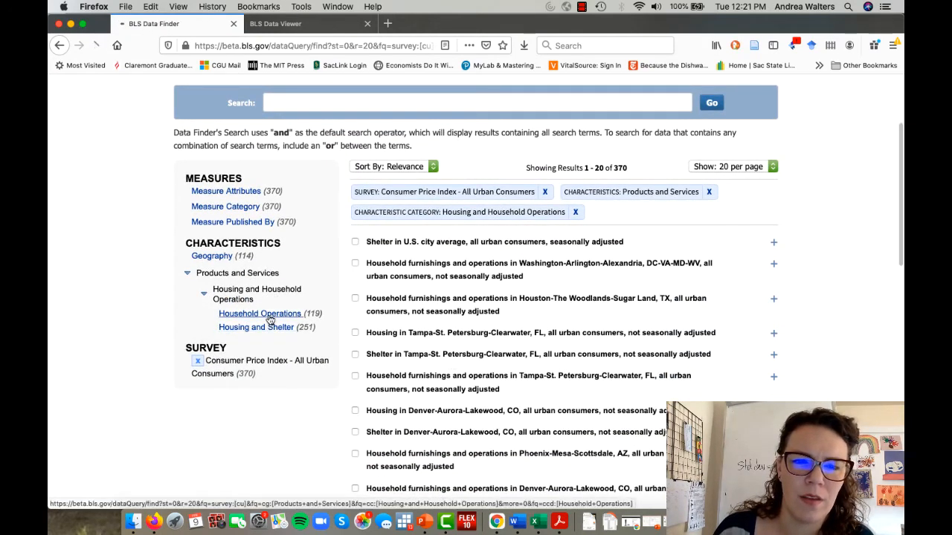
Select the series for household furnishings and operations in West - Size Class A, not seasonally adjusted
scroll(472, 430, down, 3)
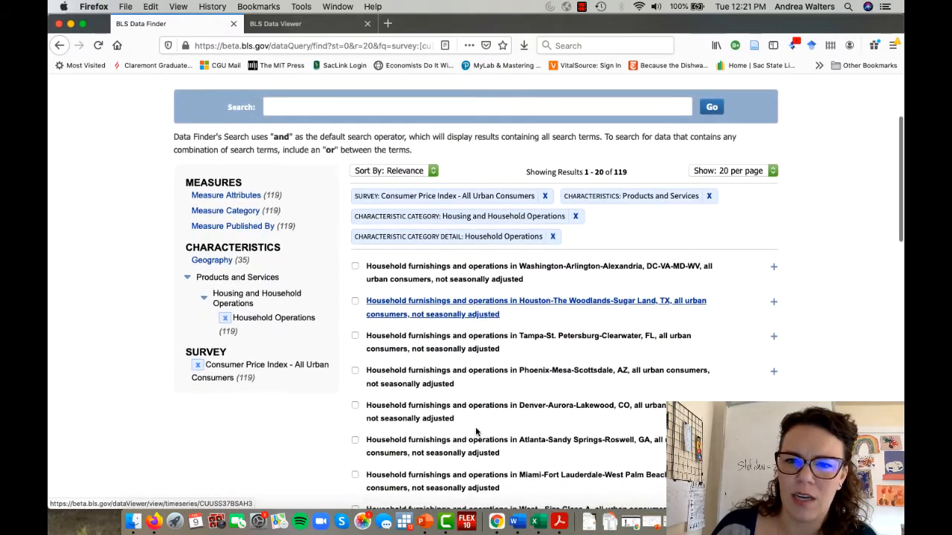
scroll(476, 432, down, 2)
scroll(476, 431, down, 3)
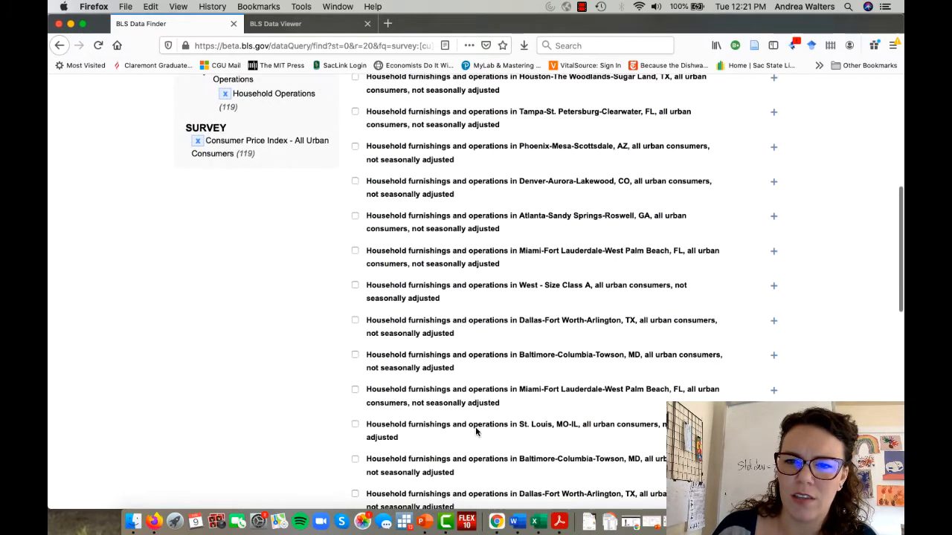
click(355, 286)
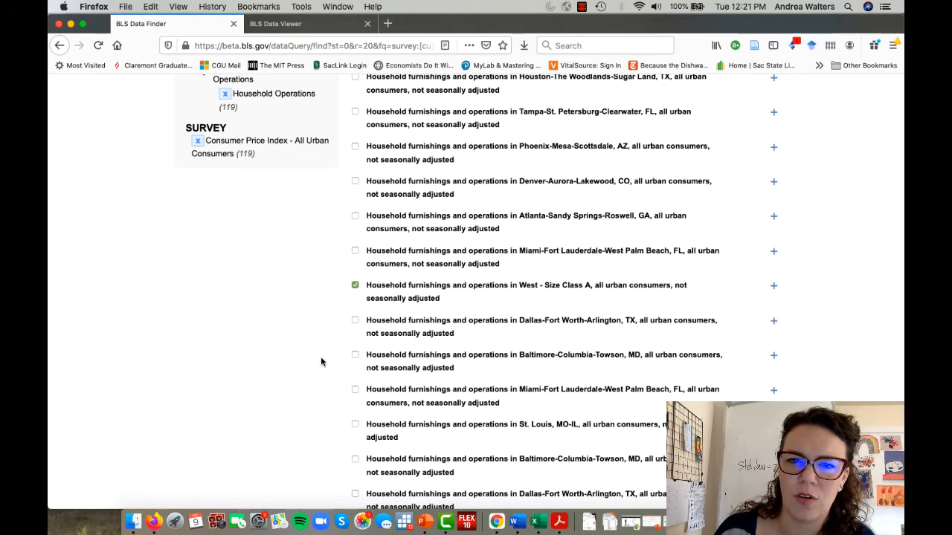
Add a measure category filter for Consumer Prices and Inflation to the household operations results
scroll(321, 363, down, 4)
scroll(321, 362, down, 4)
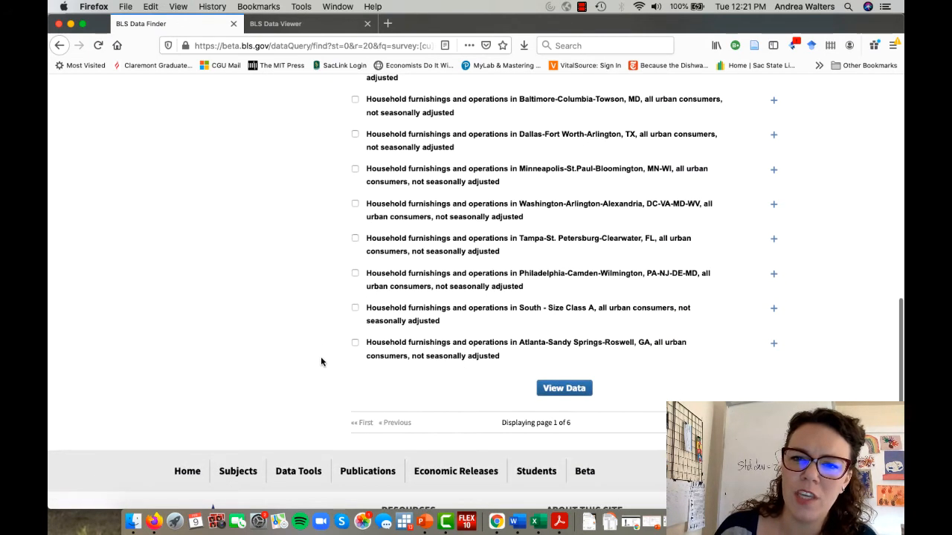
scroll(379, 387, up, 15)
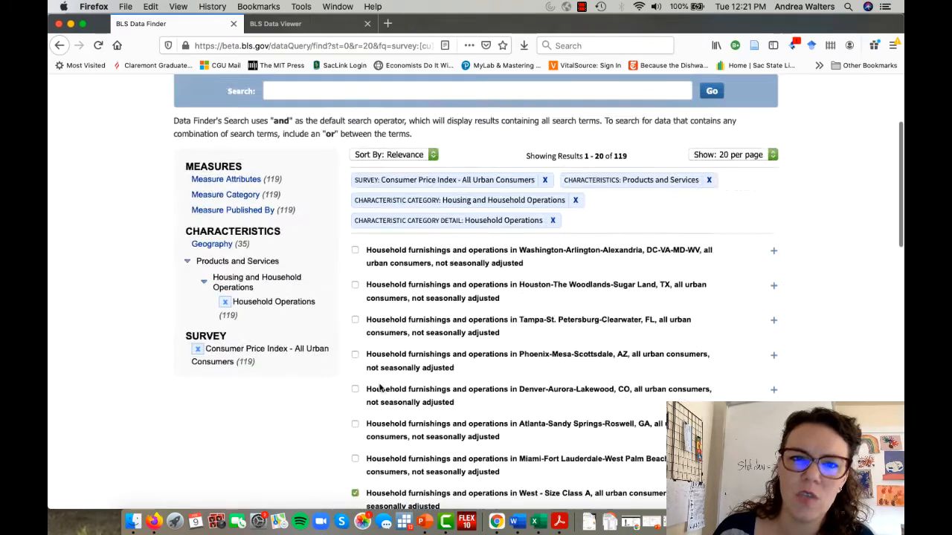
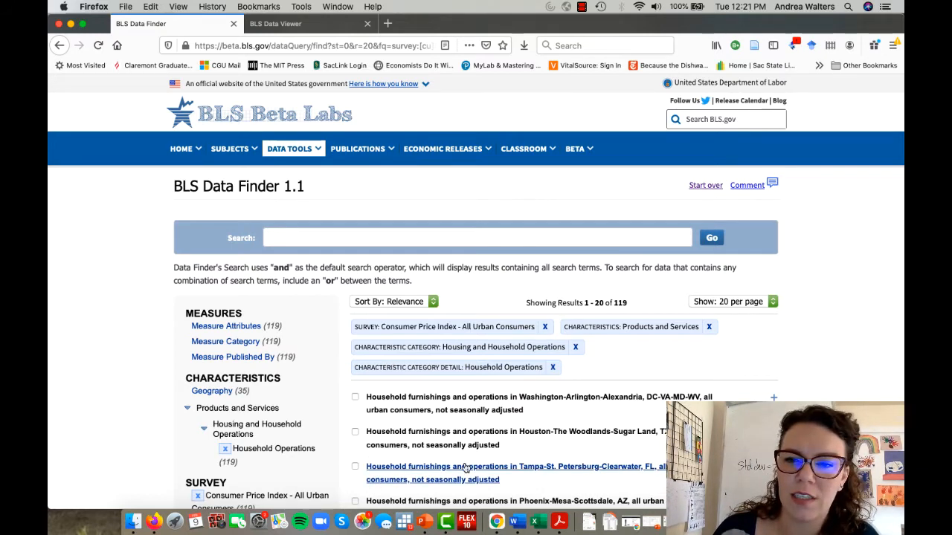
click(220, 342)
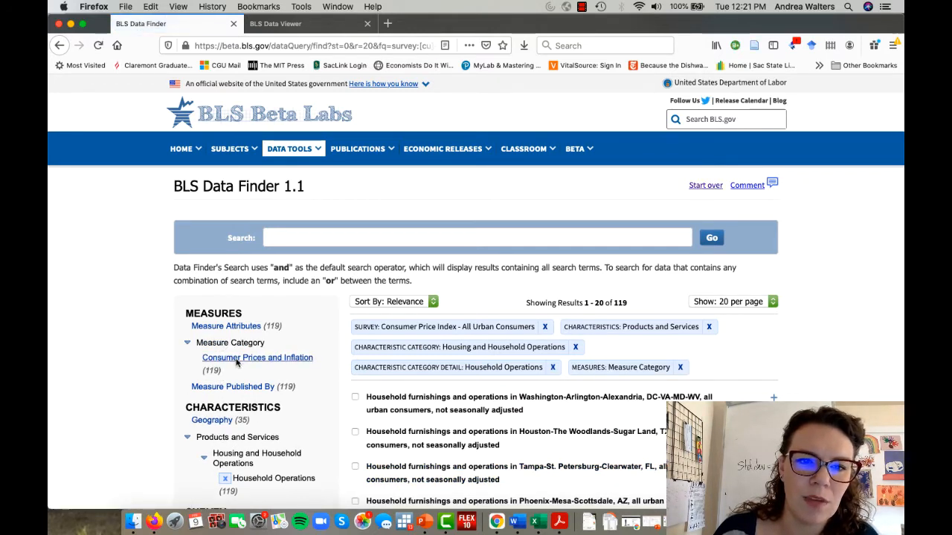
click(236, 359)
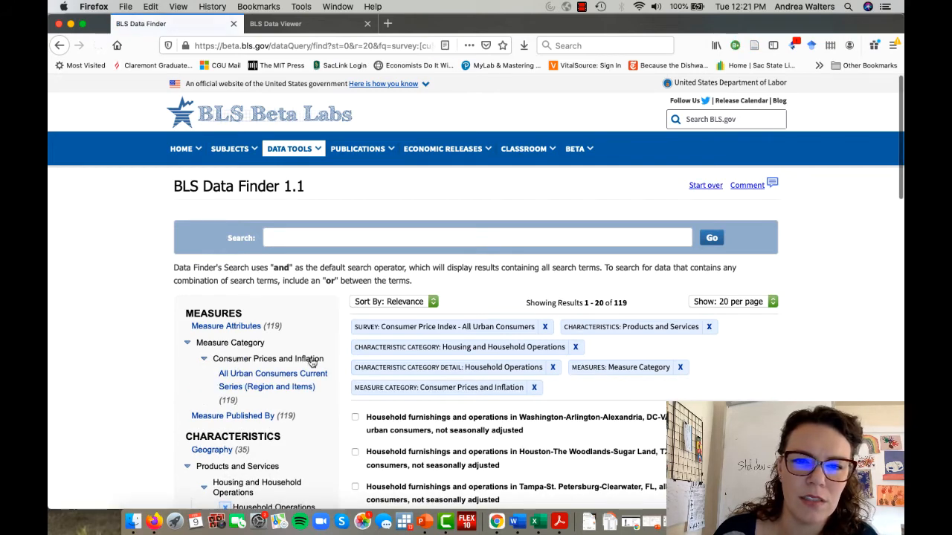
Remove the Household Operations and the Housing and Household Operations filters and look over the broadened results
scroll(552, 371, up, 1)
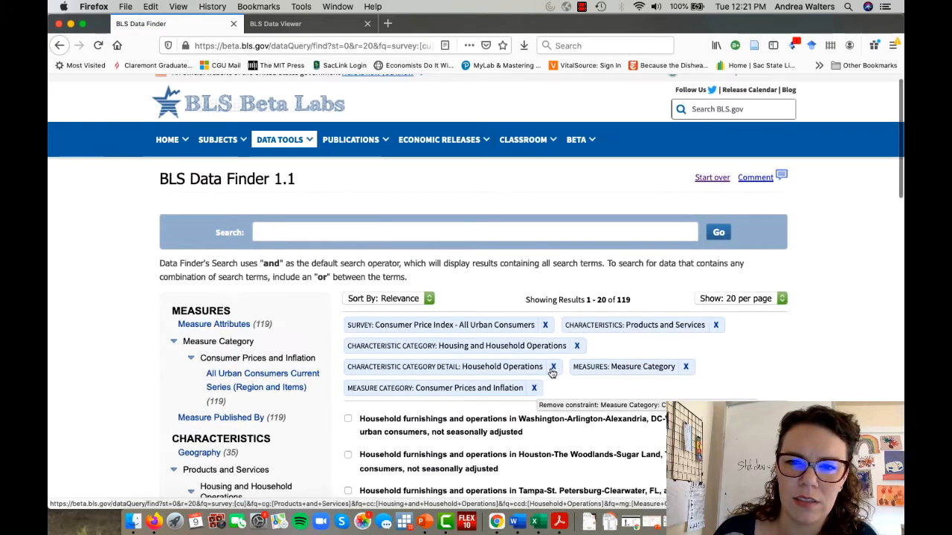
click(553, 369)
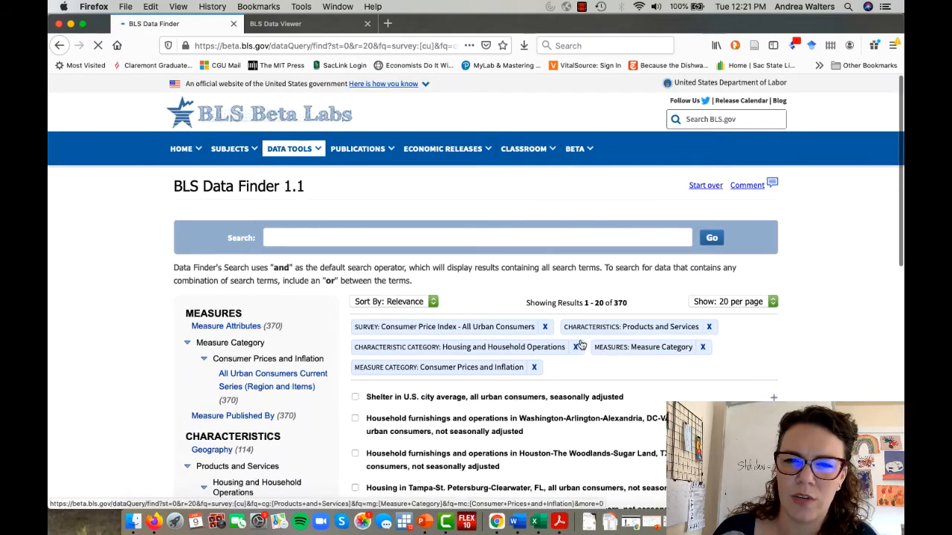
click(578, 348)
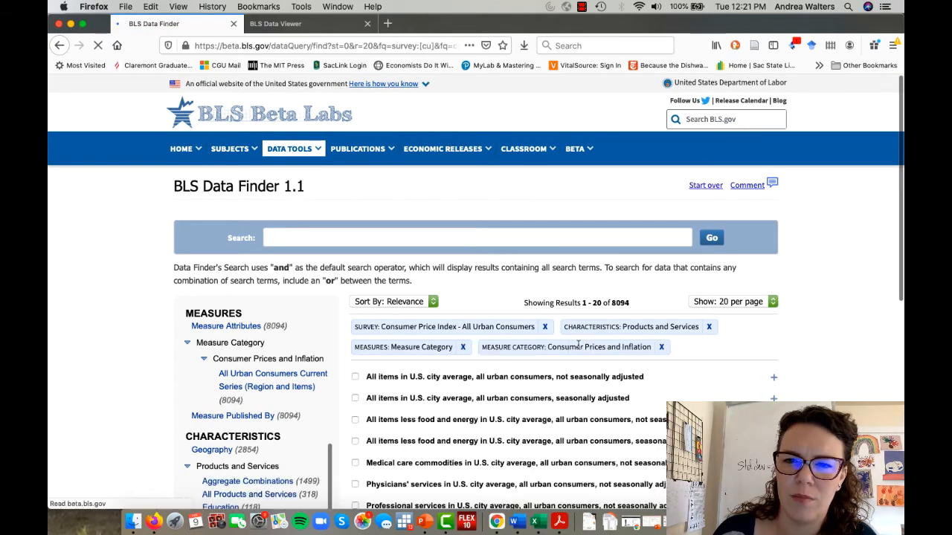
scroll(568, 411, down, 10)
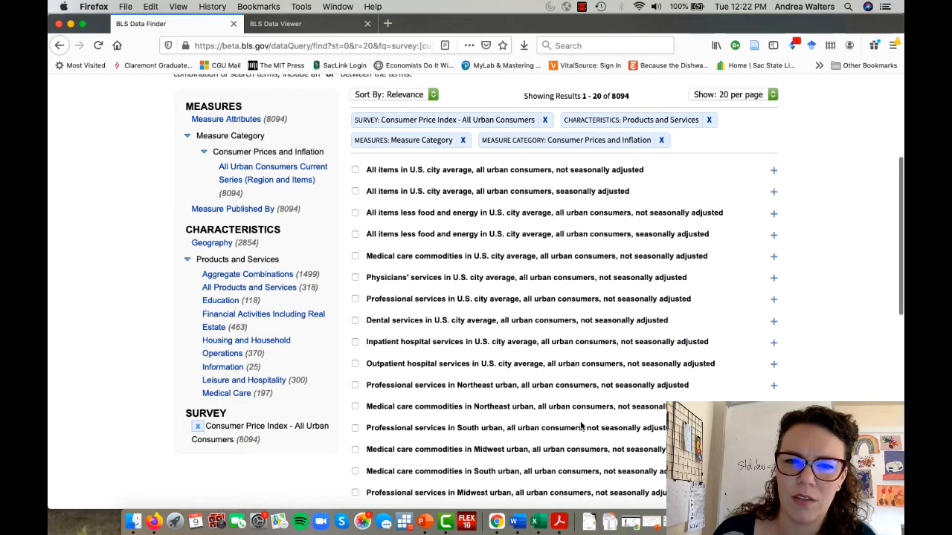
Narrow the Consumer Prices and Inflation category to All Urban Consumers Current Series (Region and Items)
scroll(582, 426, up, 5)
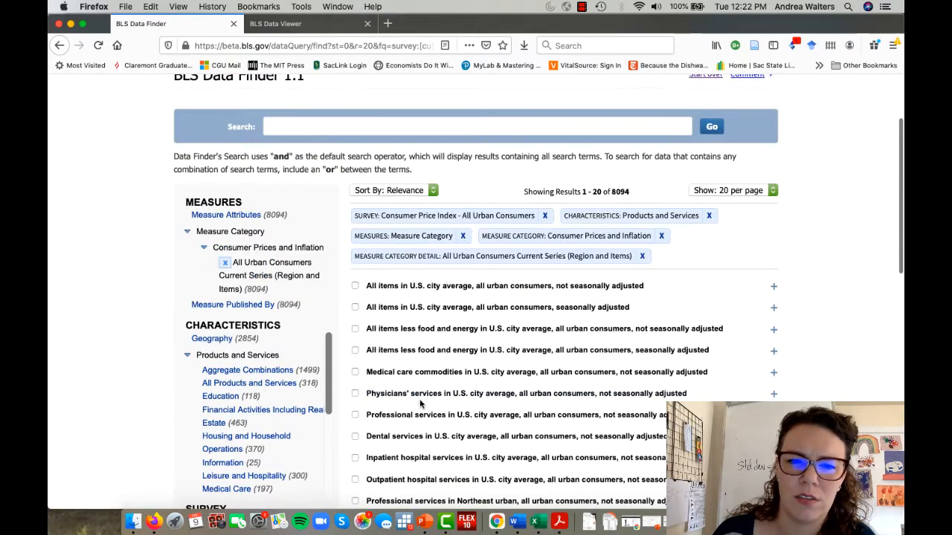
scroll(421, 404, down, 8)
scroll(420, 404, up, 3)
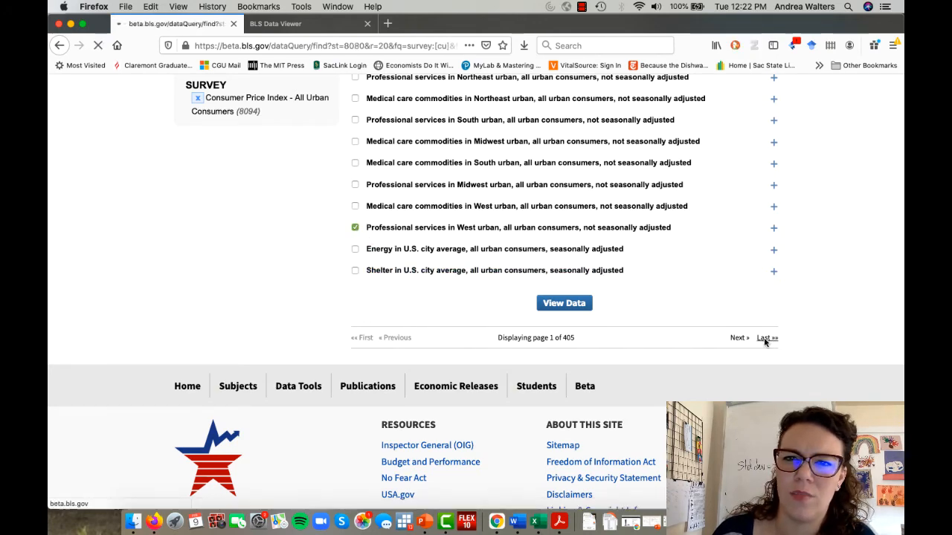
Go to the last page of results and look through the series listed there
scroll(482, 327, down, 3)
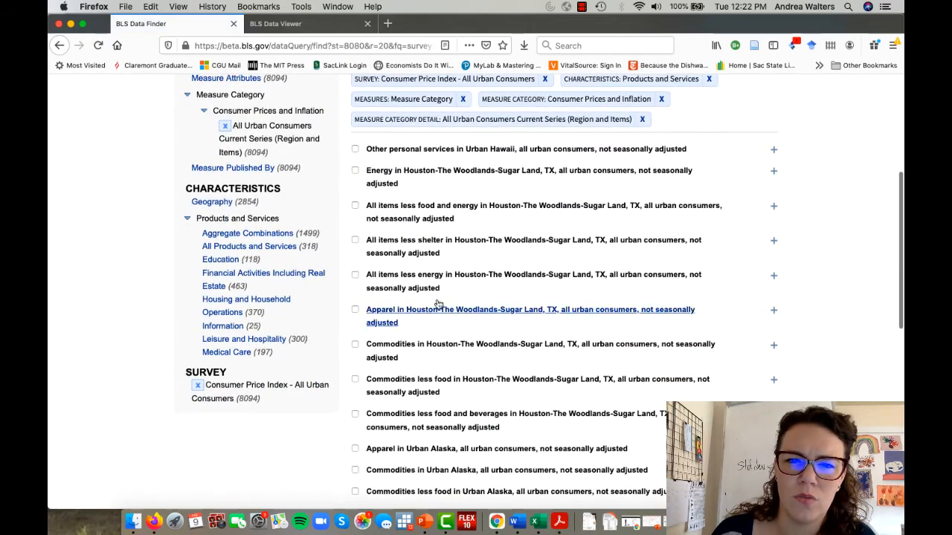
scroll(369, 394, down, 1)
scroll(369, 396, down, 1)
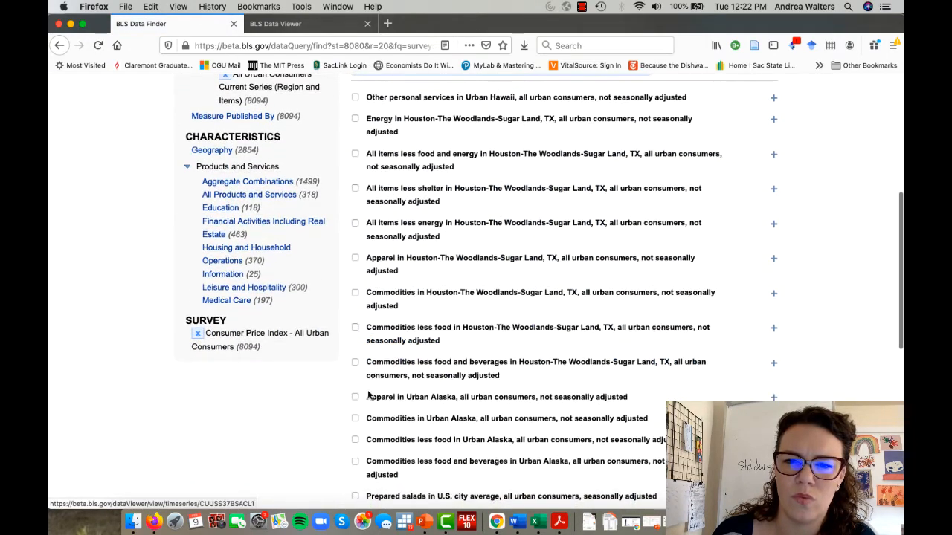
scroll(368, 395, down, 5)
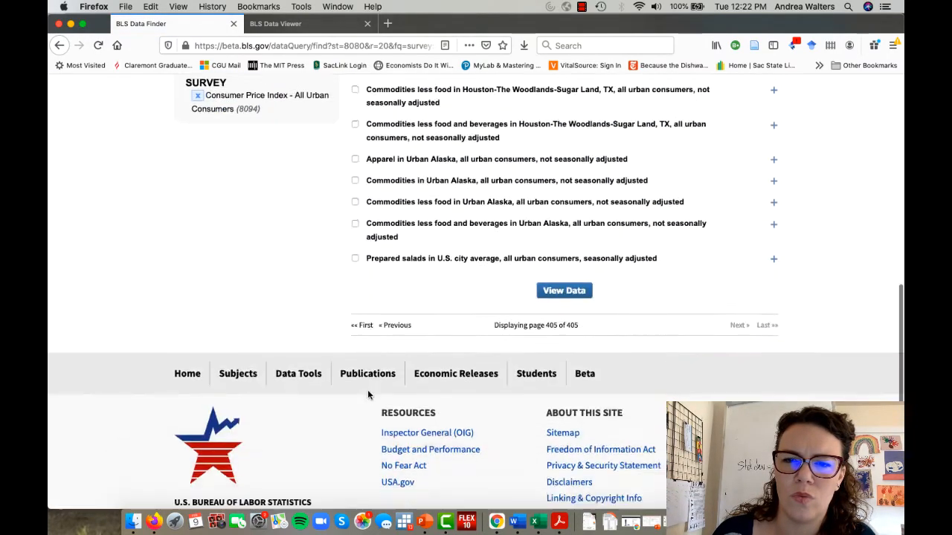
scroll(368, 395, up, 3)
scroll(368, 395, up, 15)
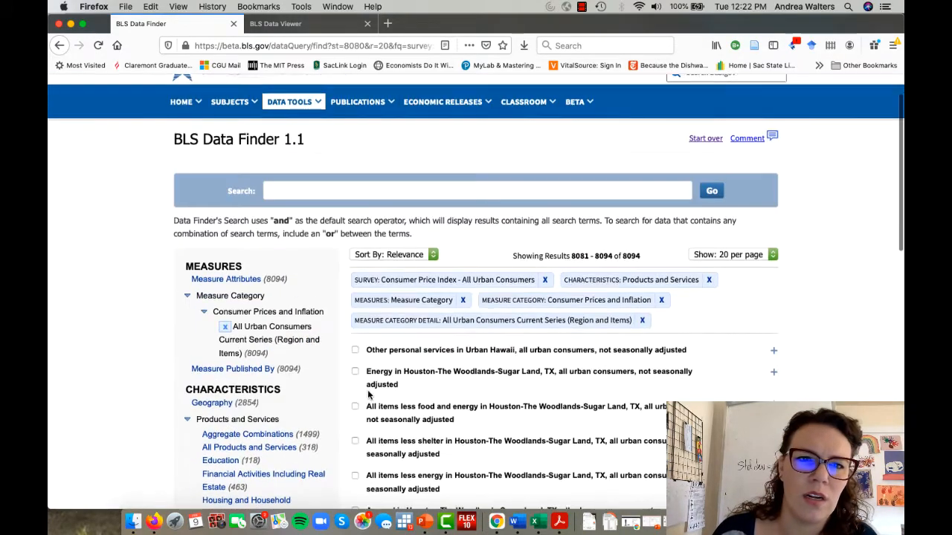
Add a Geography filter to the products and services results
scroll(207, 422, down, 2)
scroll(208, 422, up, 2)
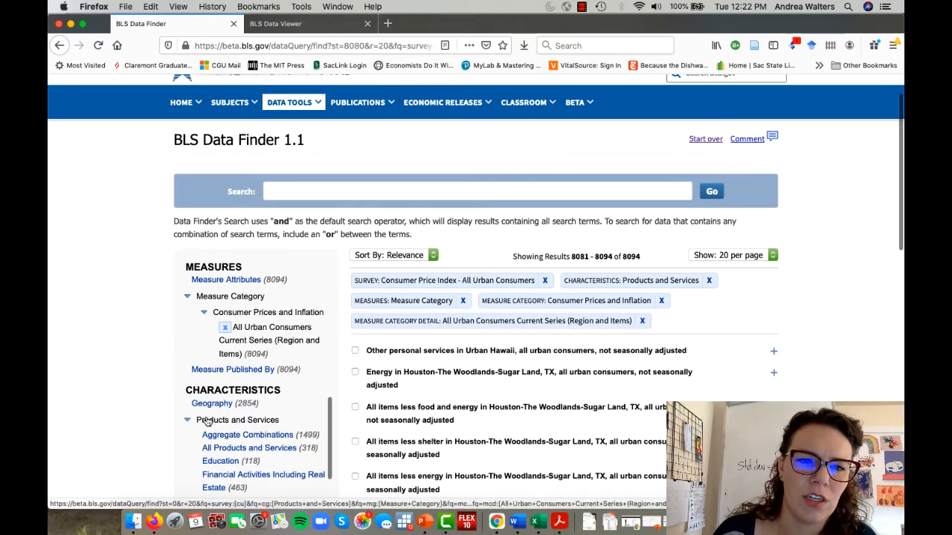
click(212, 405)
scroll(213, 406, down, 3)
scroll(212, 405, down, 2)
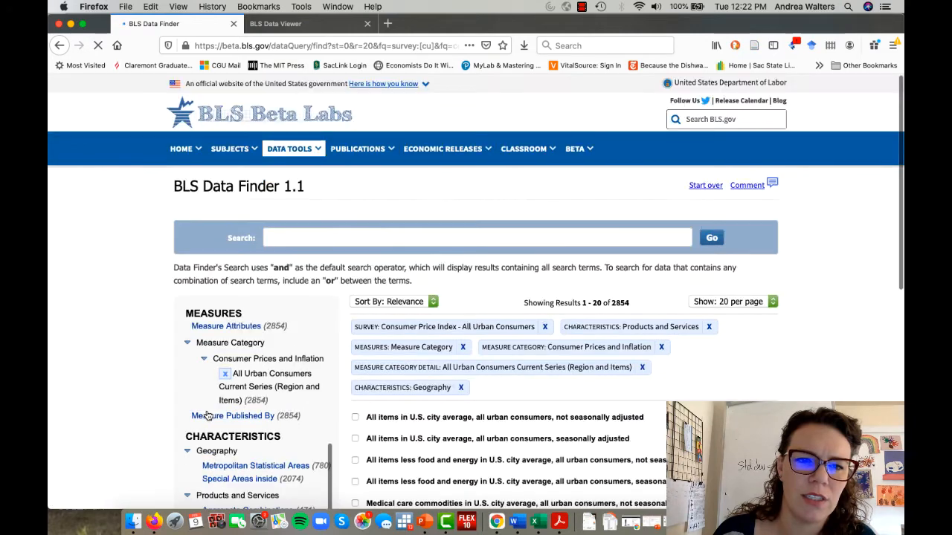
scroll(209, 430, down, 3)
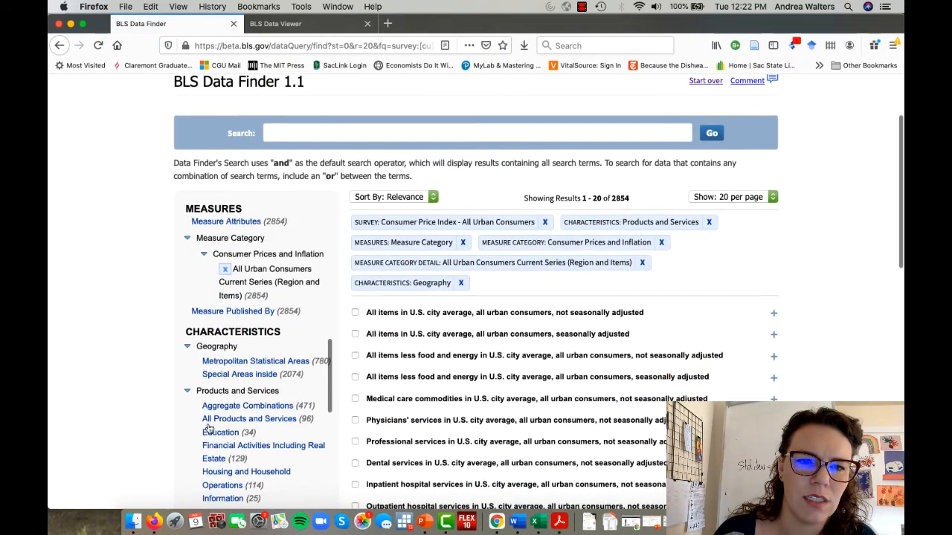
Narrow the geography to Special Areas inside, and within that to Census Regions
click(258, 361)
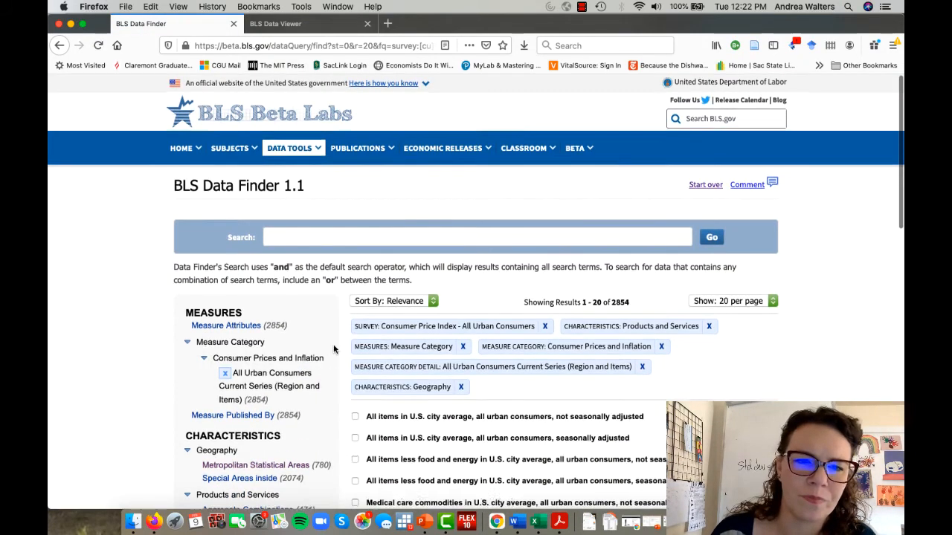
scroll(334, 350, down, 4)
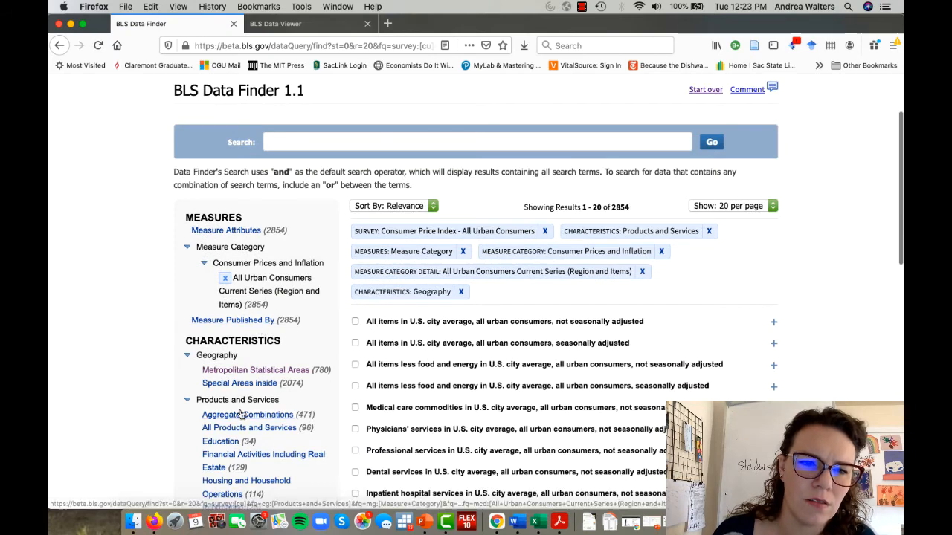
scroll(253, 357, down, 2)
scroll(252, 372, up, 1)
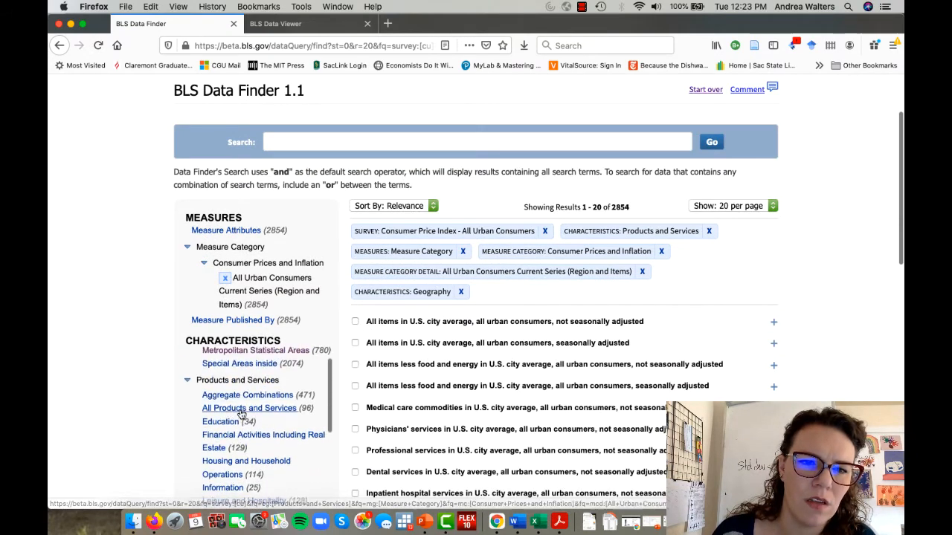
click(250, 366)
scroll(251, 370, down, 4)
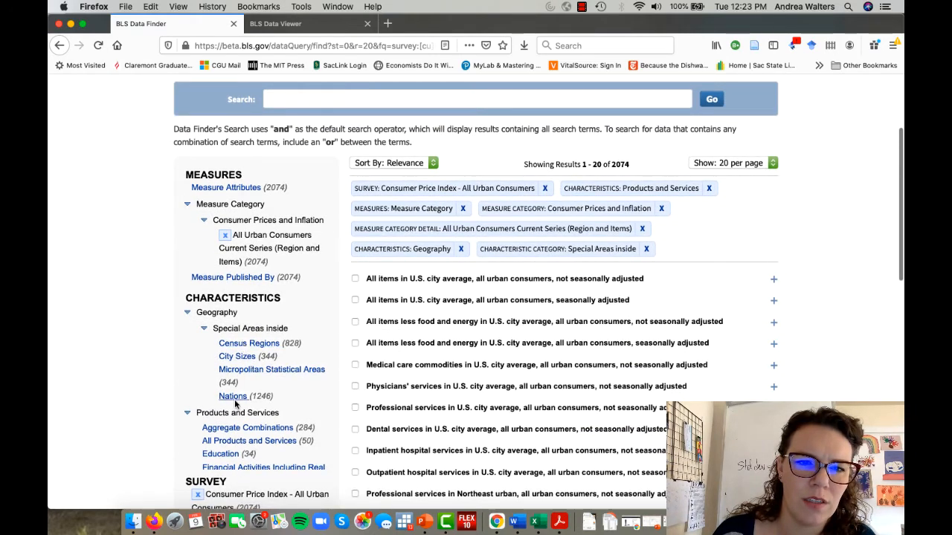
click(258, 345)
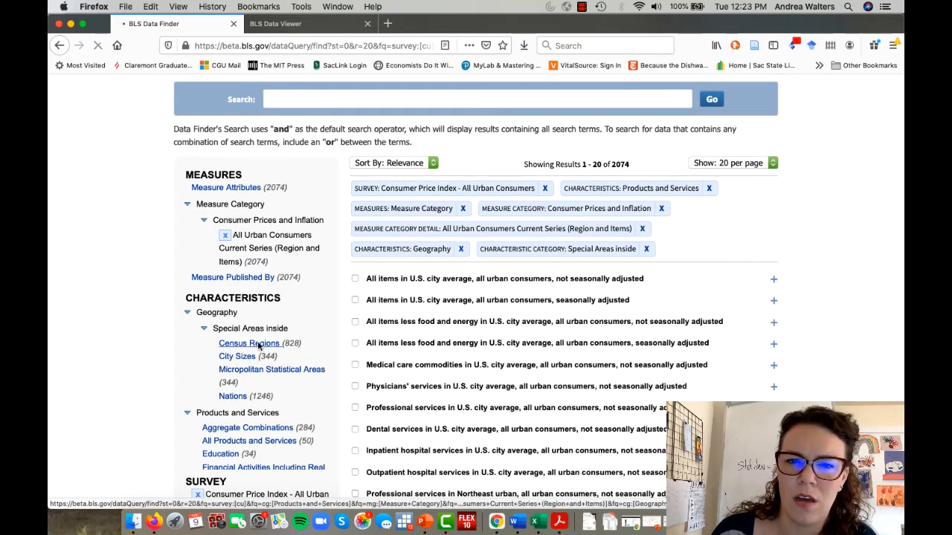
Look through the first and last pages of the Census Regions results for usable West series
scroll(258, 346, down, 3)
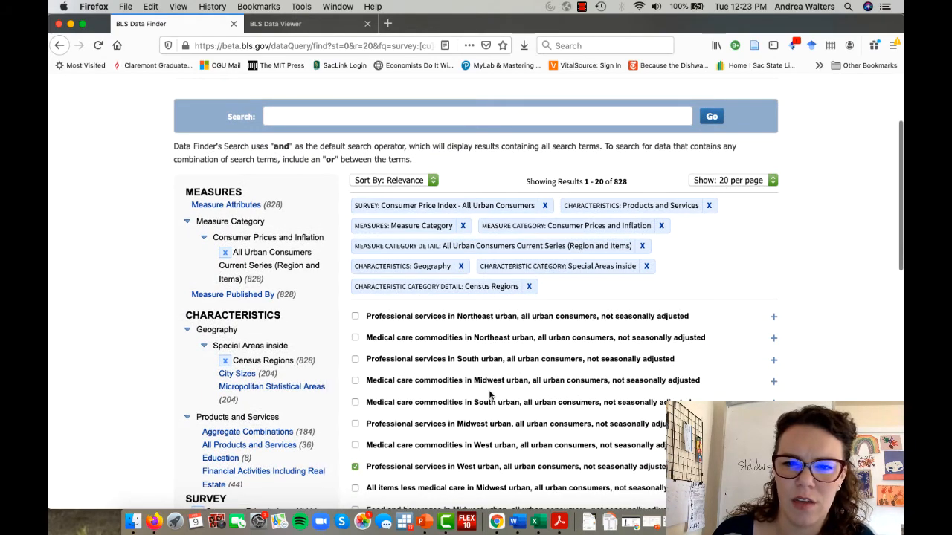
scroll(492, 396, down, 2)
scroll(489, 394, down, 2)
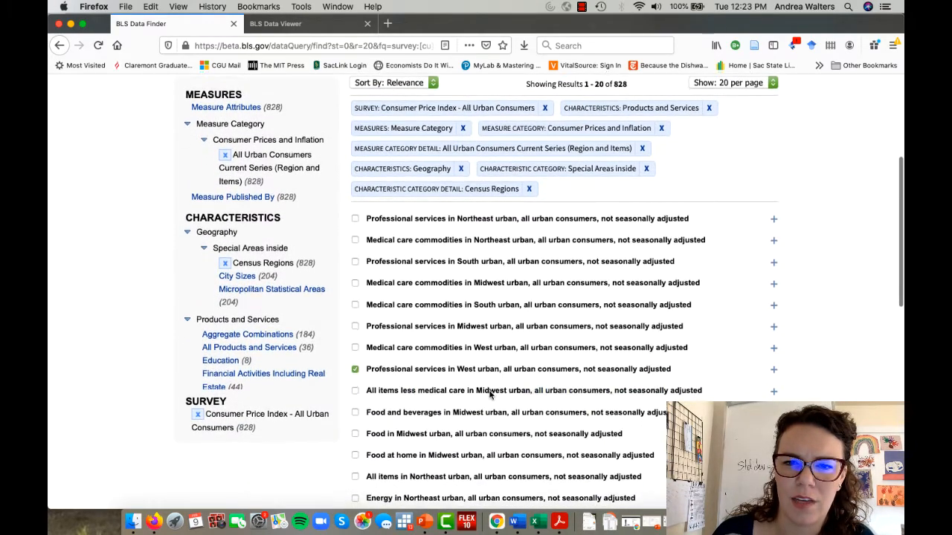
scroll(491, 394, down, 6)
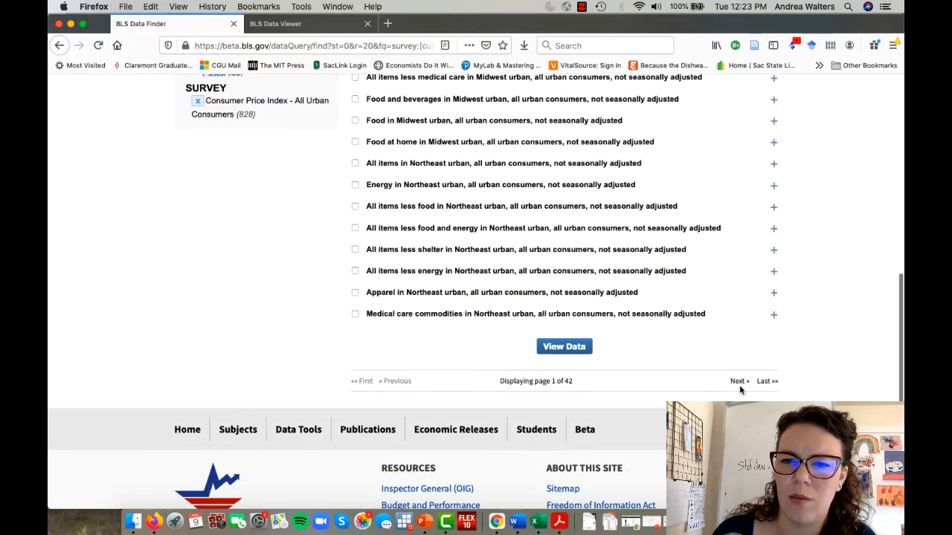
click(763, 381)
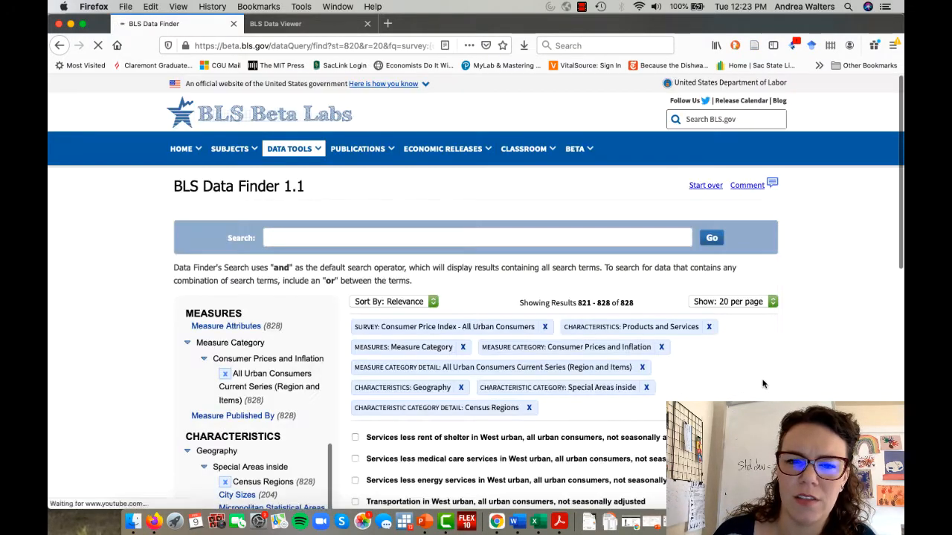
scroll(534, 405, down, 4)
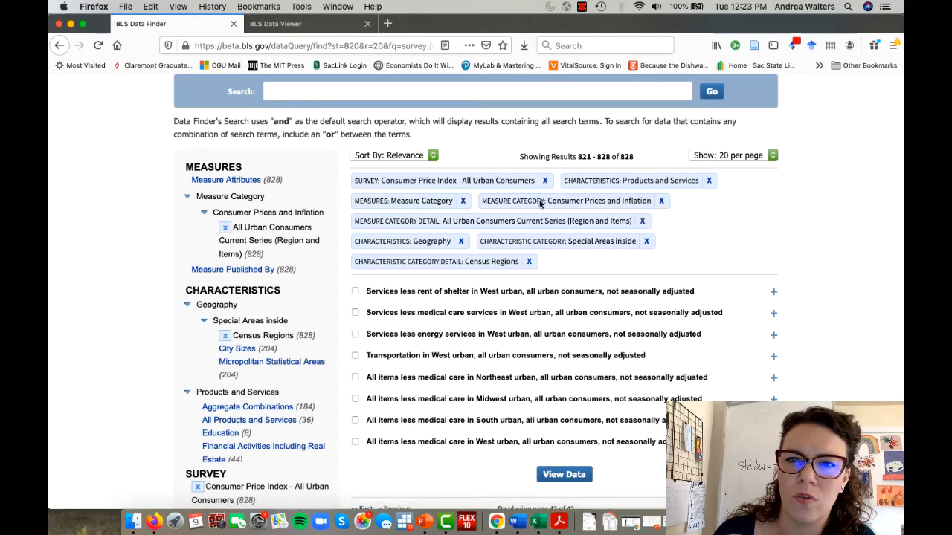
Remove the Measure Category filter and select the medical care commodities series for West urban, not seasonally adjusted
click(464, 202)
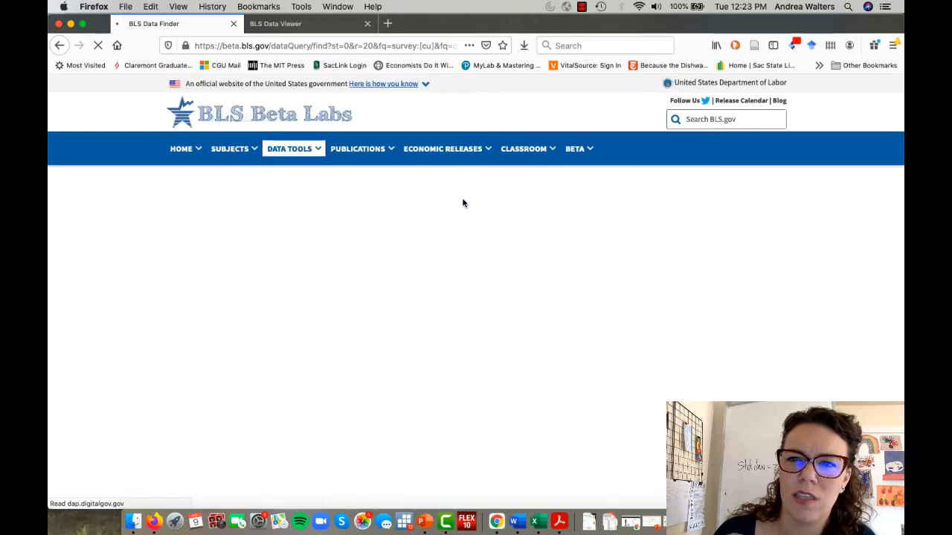
scroll(687, 295, down, 15)
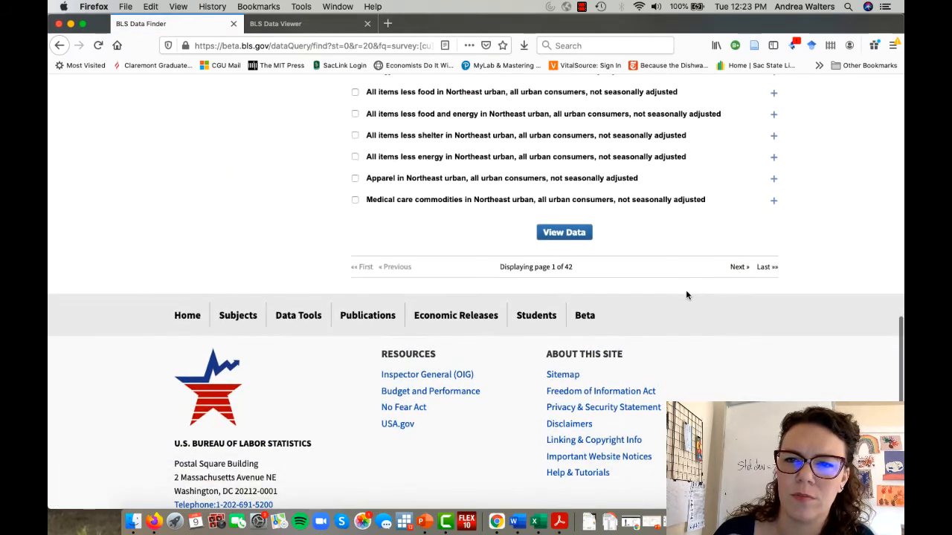
scroll(687, 296, up, 5)
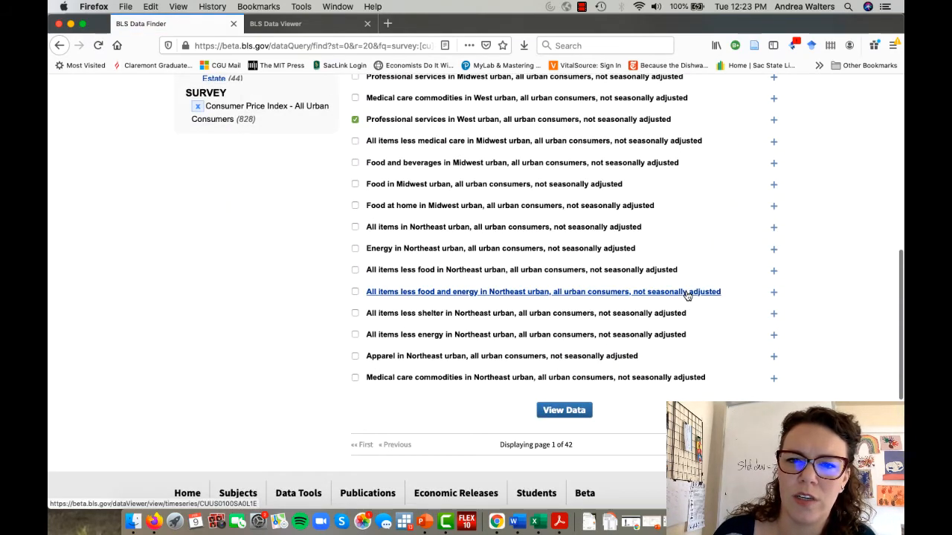
scroll(687, 295, up, 1)
scroll(686, 296, up, 1)
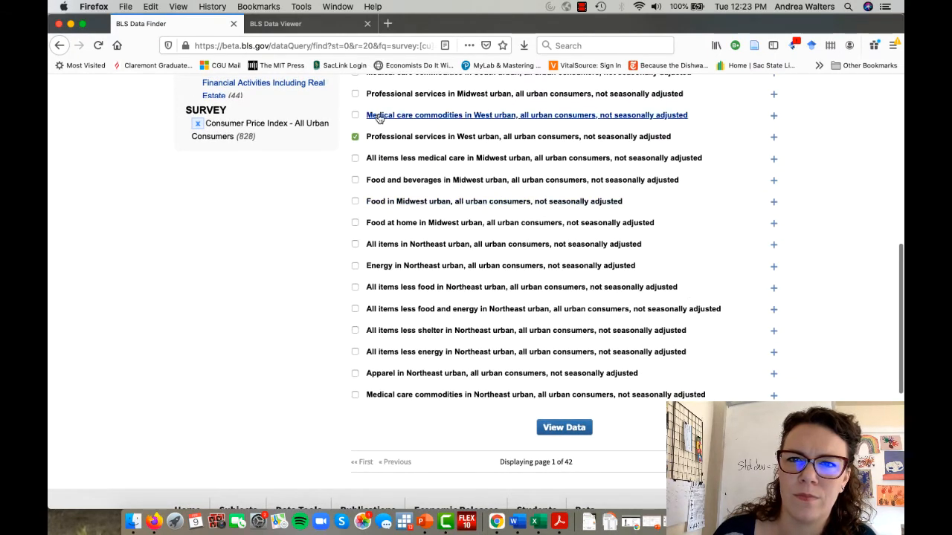
click(355, 115)
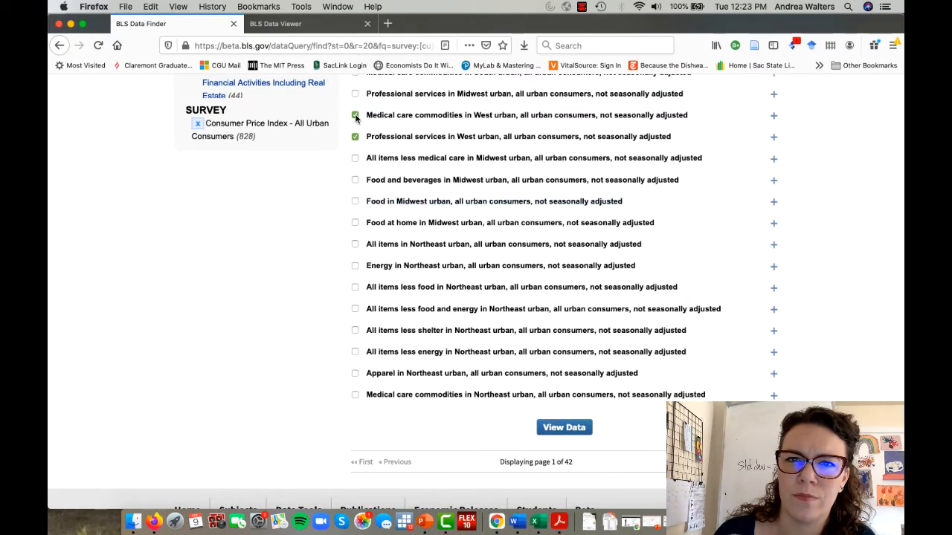
Filter the products and services by Education and select the first tuition, other school fees, and childcare series for West urban
scroll(339, 237, up, 4)
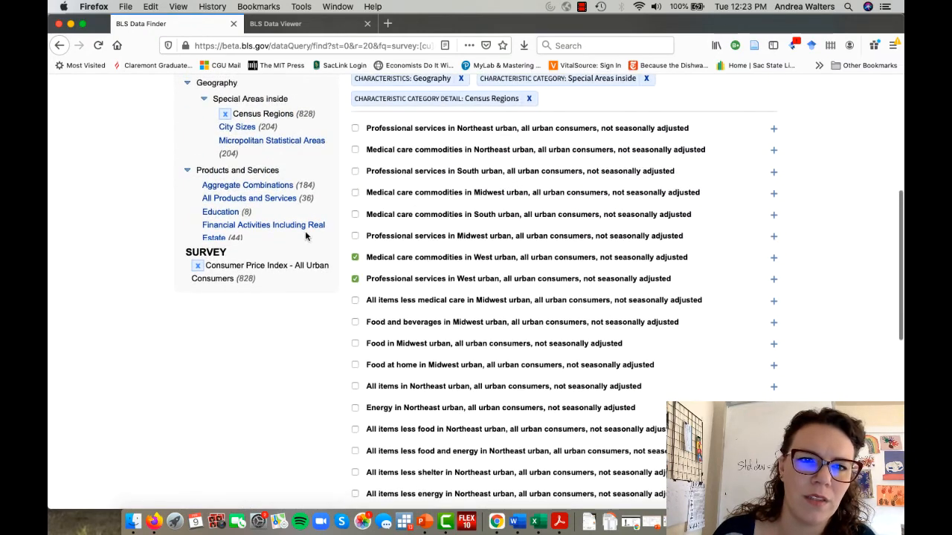
scroll(225, 225, down, 1)
click(223, 203)
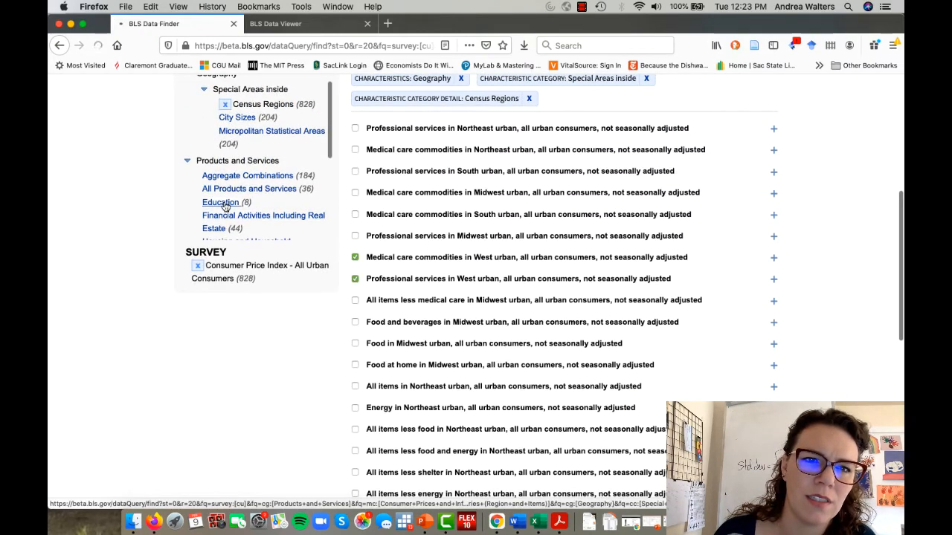
scroll(490, 281, down, 3)
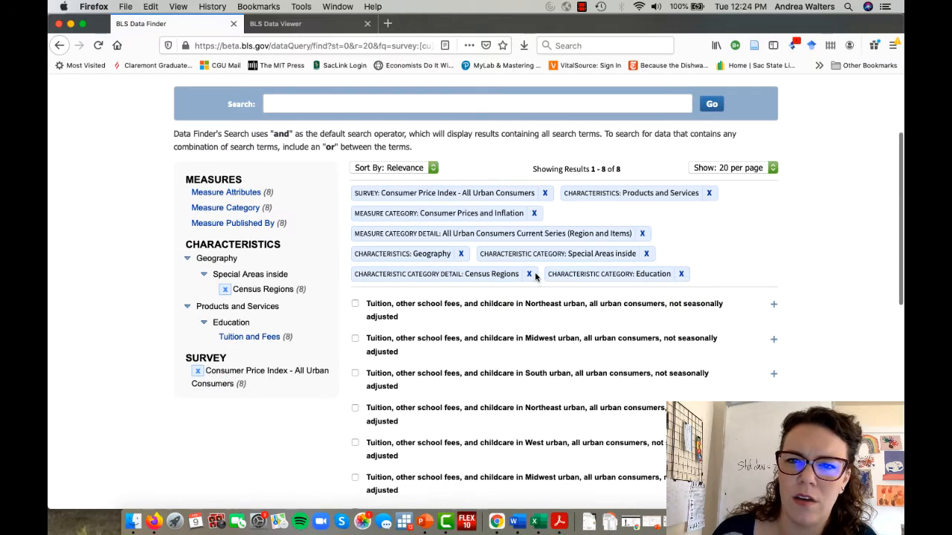
scroll(538, 312, down, 3)
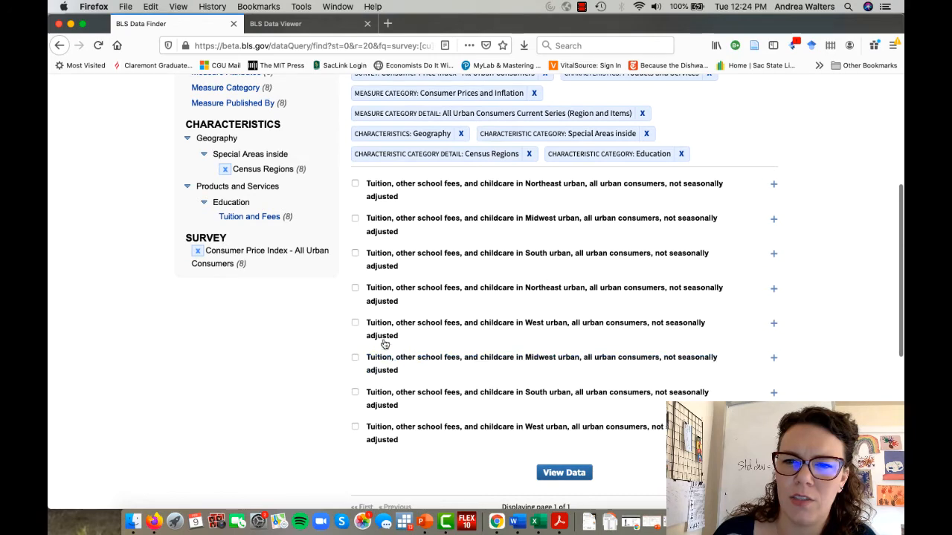
click(354, 323)
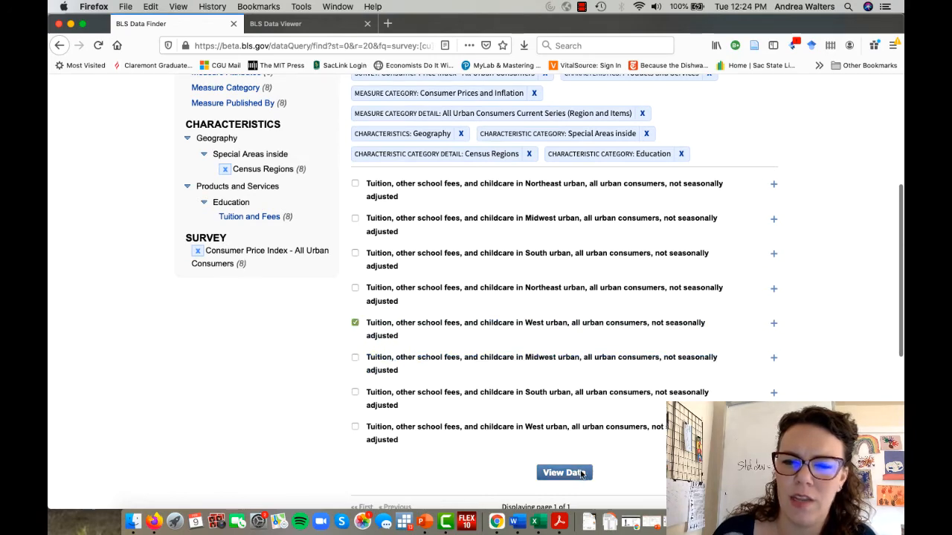
View the data for the selected series and export it as an XLSX file, choosing to save the file
click(582, 474)
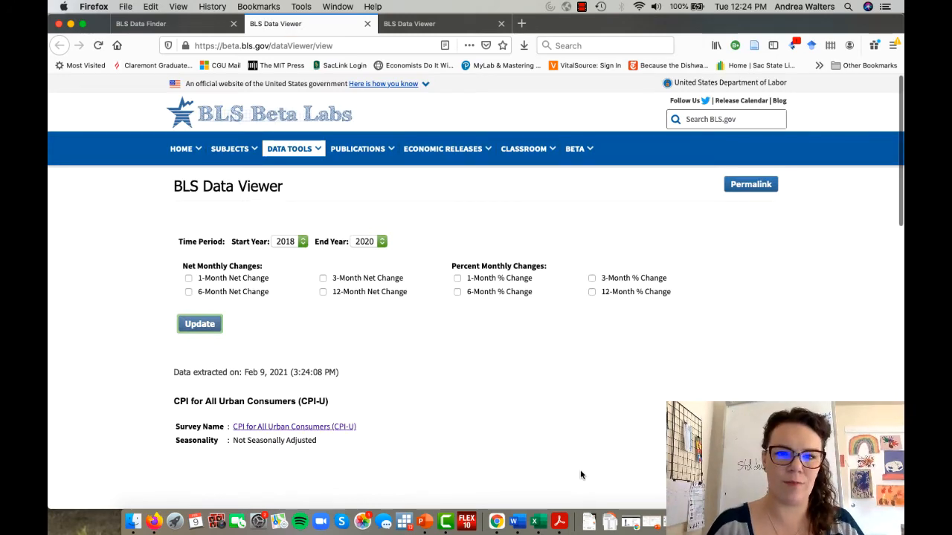
scroll(580, 475, down, 8)
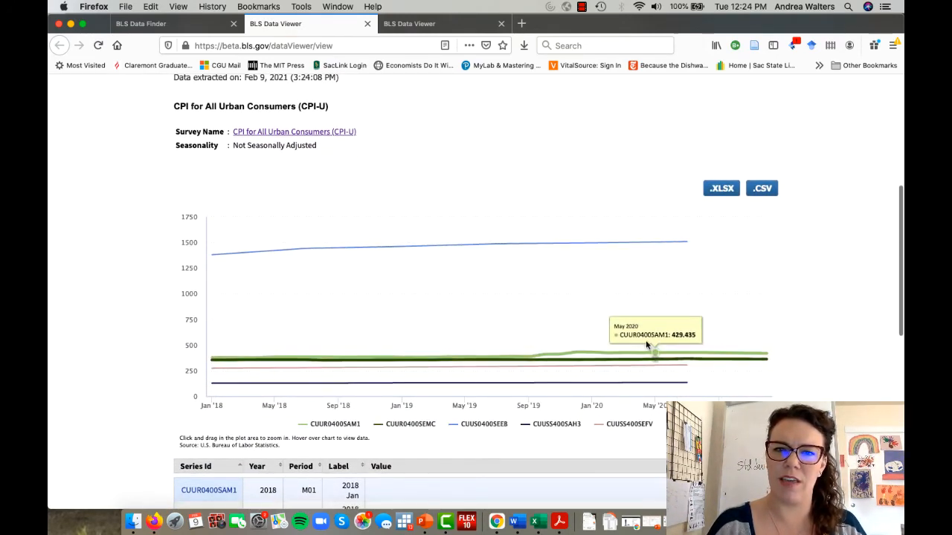
click(731, 192)
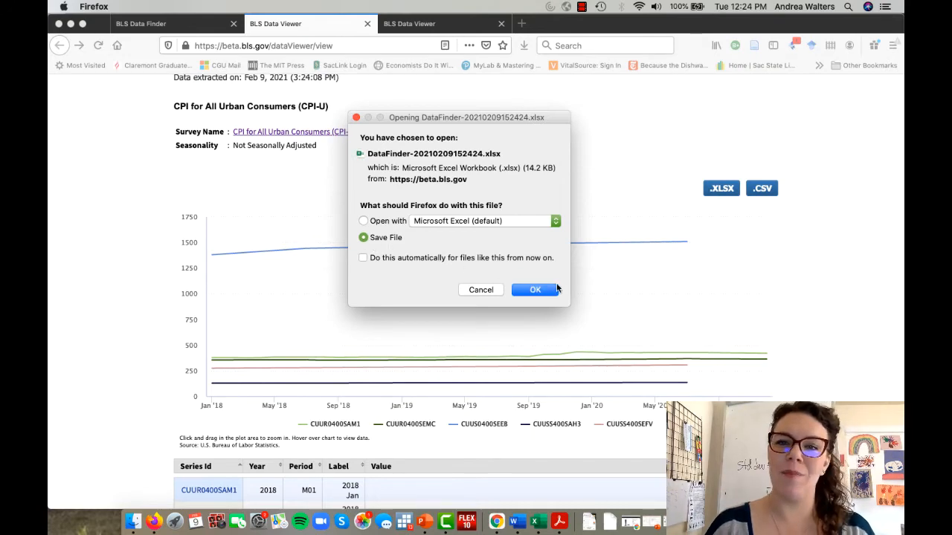
click(554, 291)
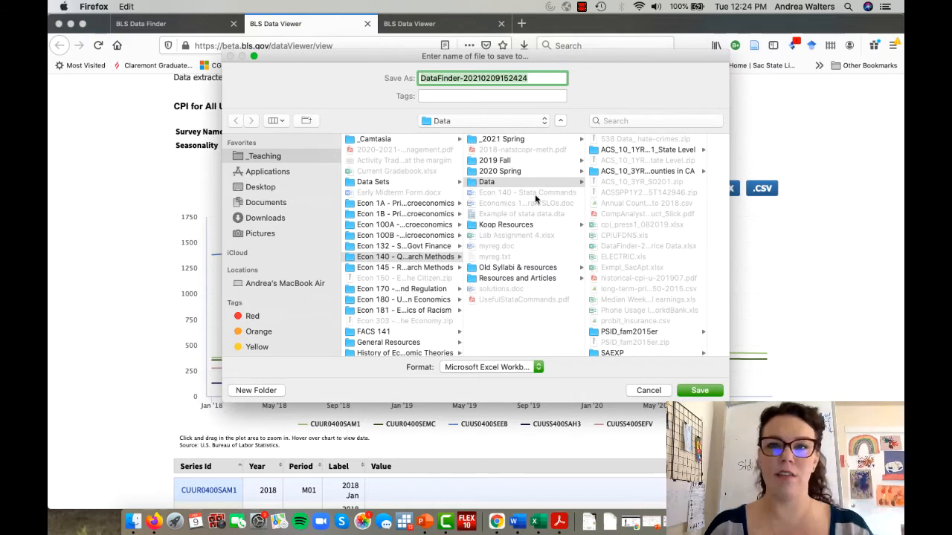
Save the exported file as "DataFinder-Raw Price data" in the Lab 1 folder under _2021 Spring > Labs
click(531, 143)
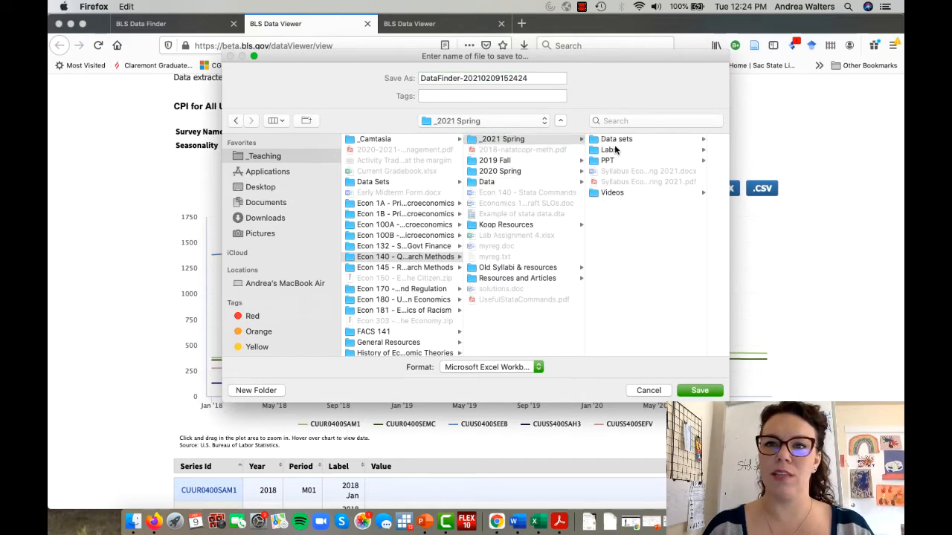
click(616, 149)
click(667, 139)
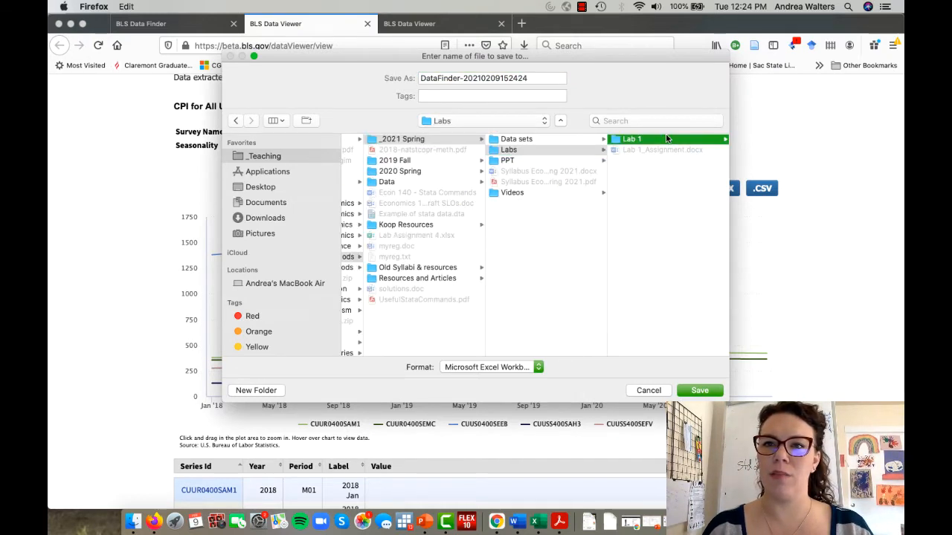
click(503, 77)
double_click(509, 77)
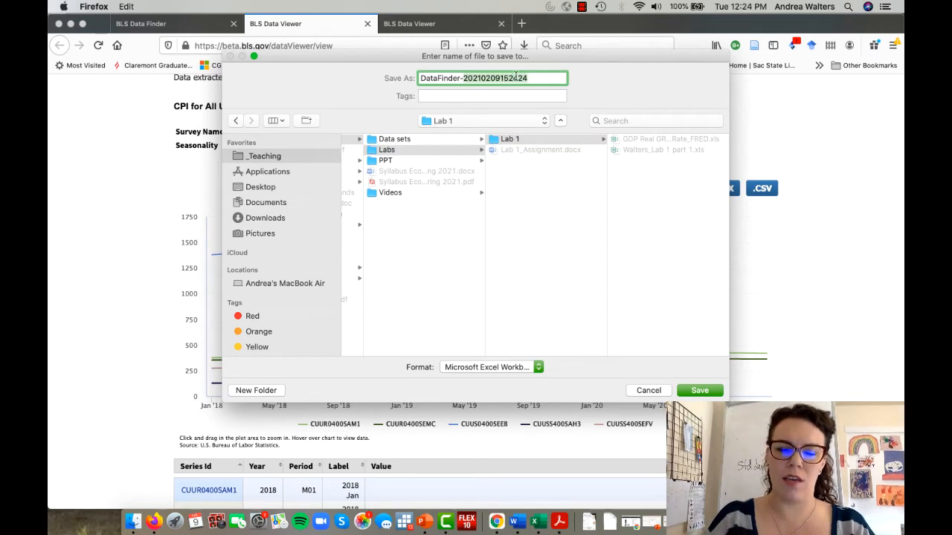
text(Raw Price data)
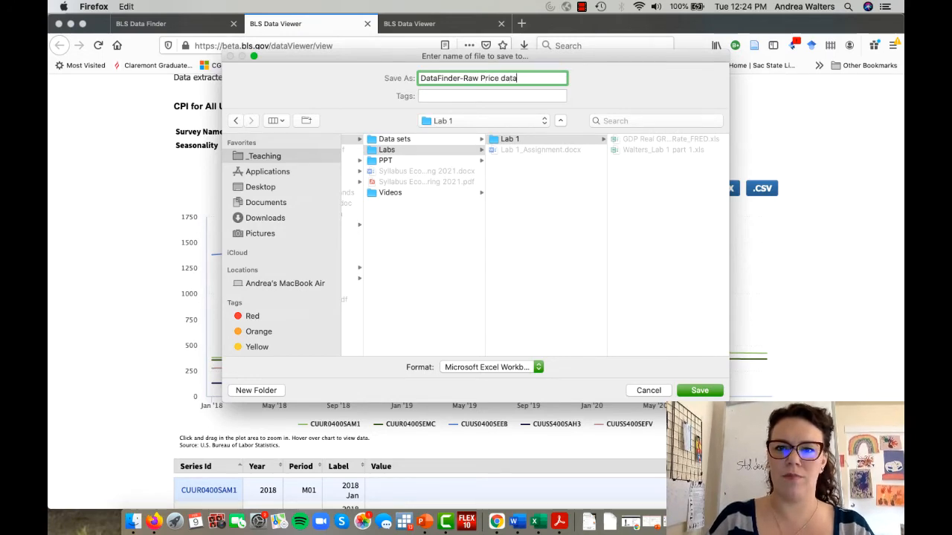
key(Return)
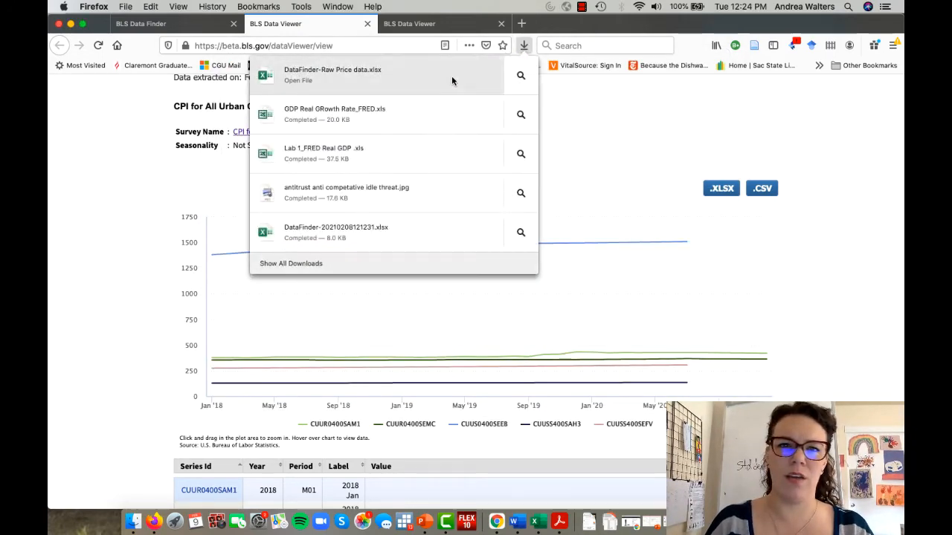
Open the downloaded workbook in Excel and look through the monthly medical care commodities and professional services sheets
click(452, 79)
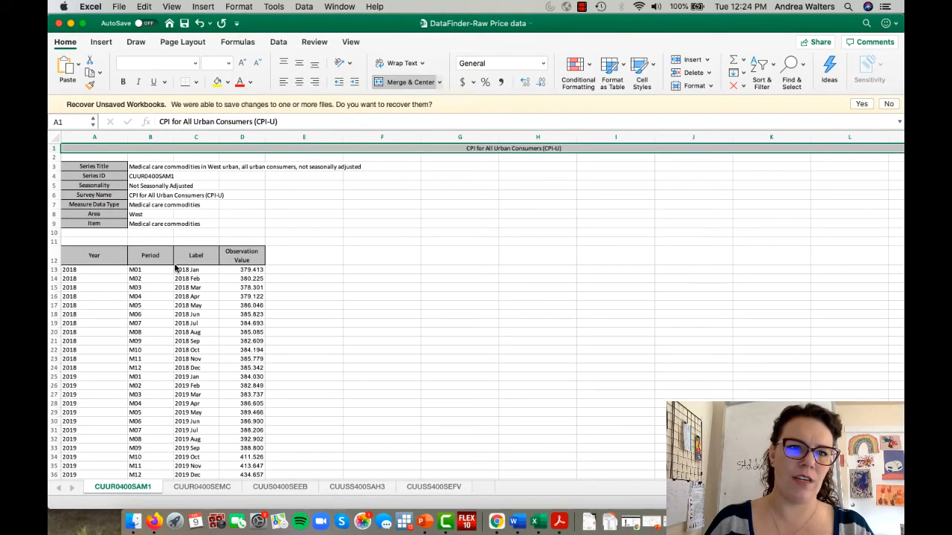
scroll(211, 269, down, 1)
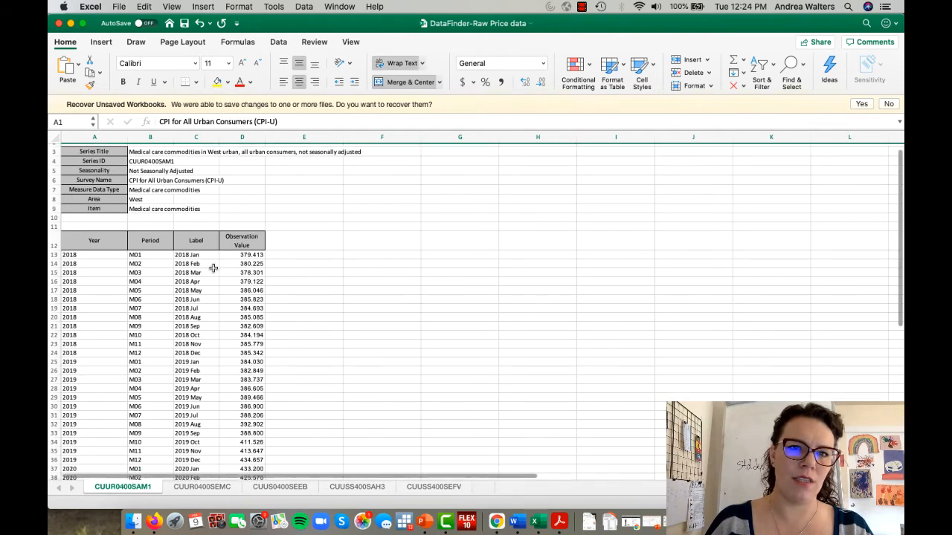
scroll(202, 339, up, 1)
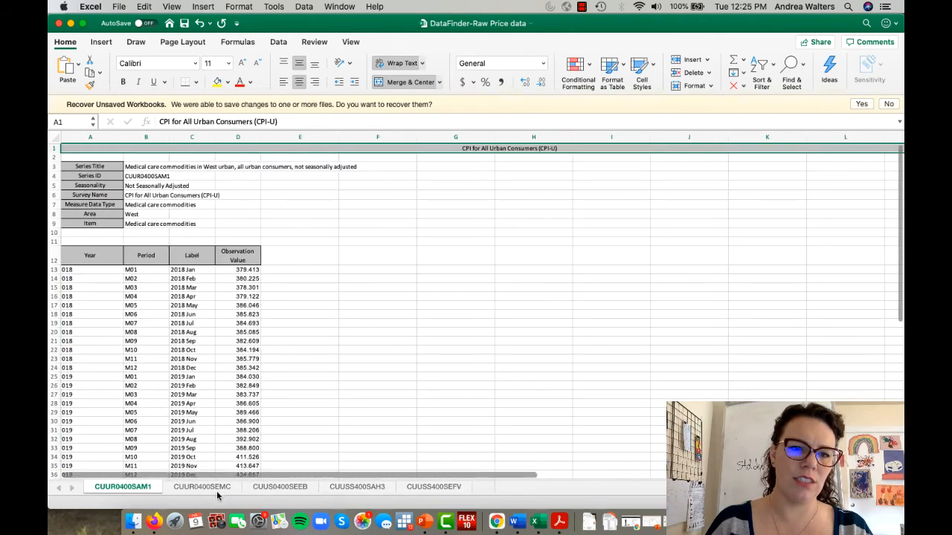
scroll(206, 367, down, 5)
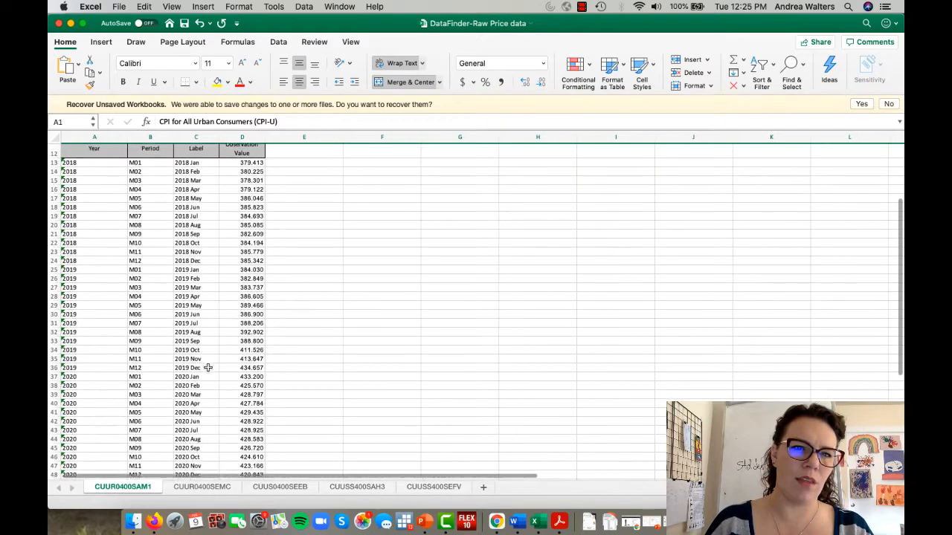
scroll(209, 367, down, 8)
scroll(208, 368, up, 3)
scroll(208, 367, up, 2)
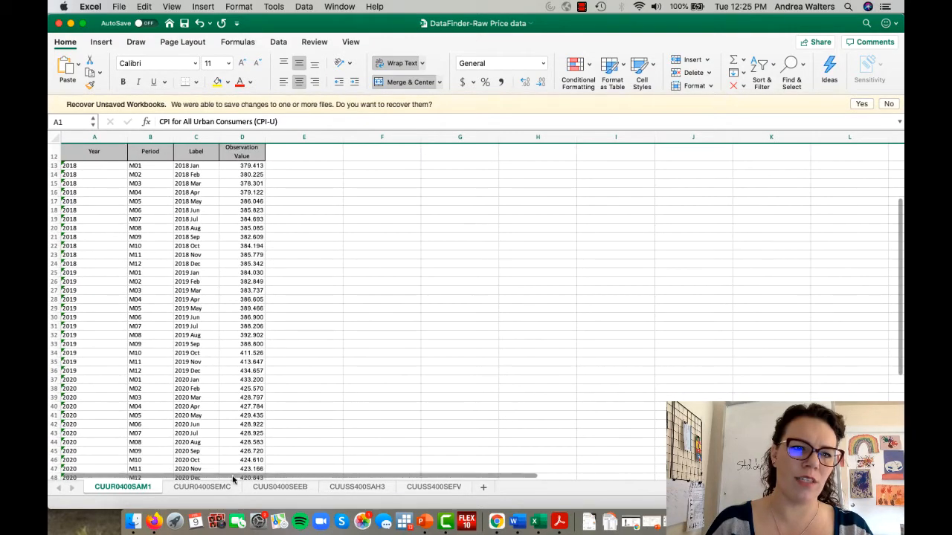
click(201, 487)
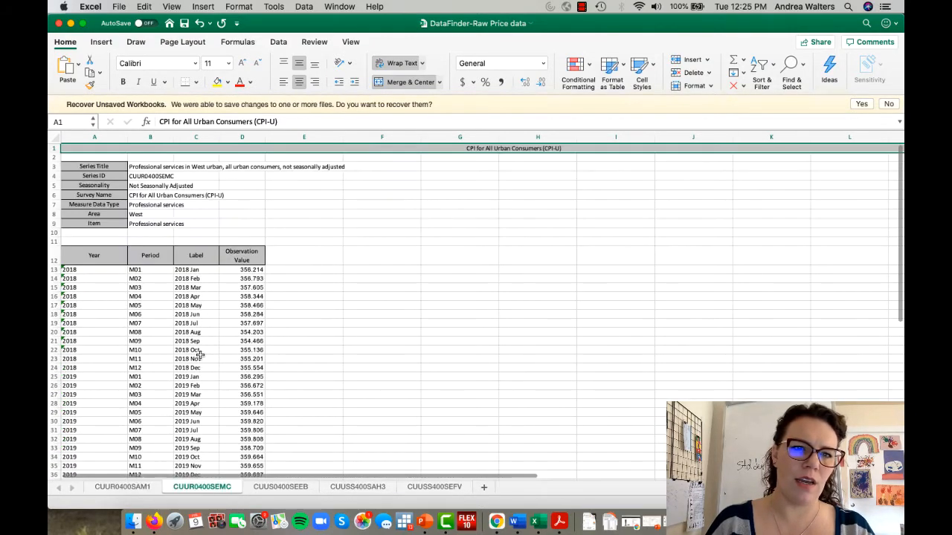
scroll(199, 355, down, 4)
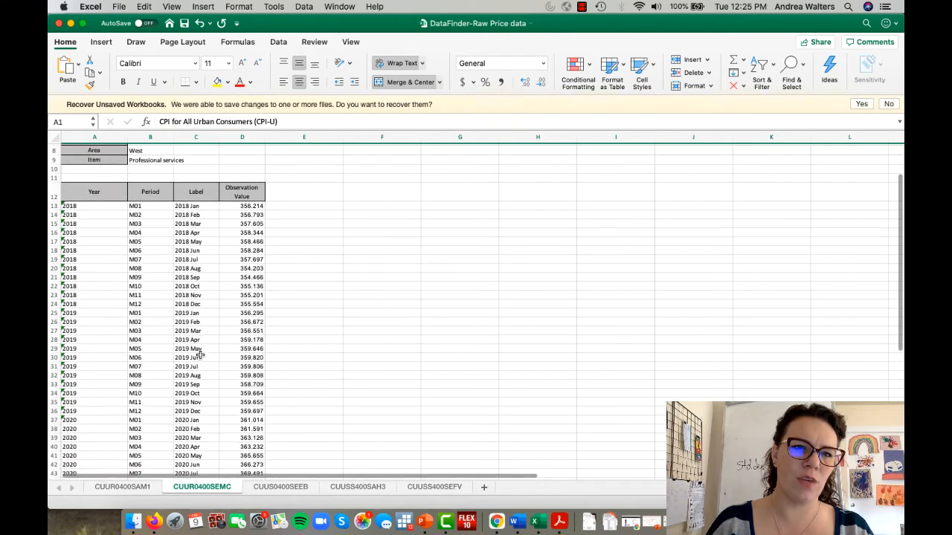
scroll(199, 355, down, 5)
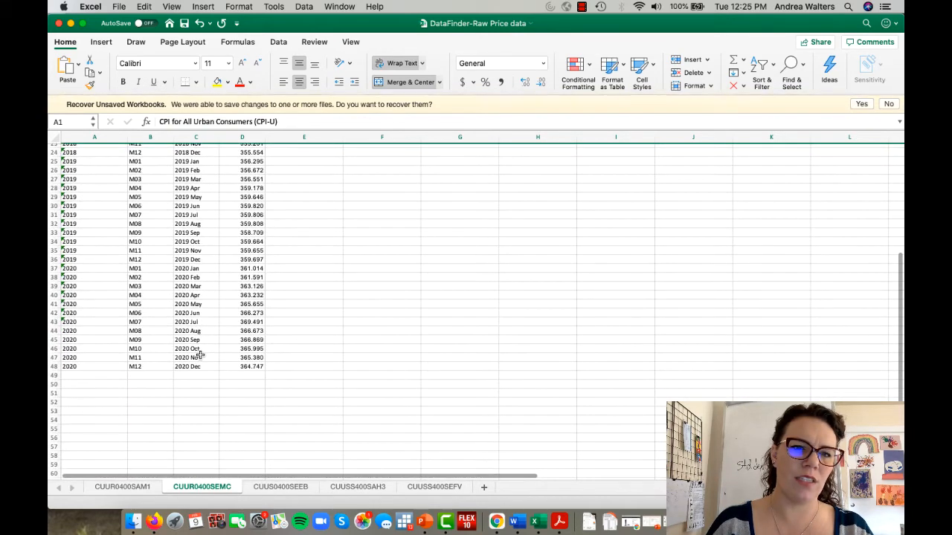
Examine the half-yearly observation values on the tuition, household furnishings and operations, and food away from home sheets
click(275, 488)
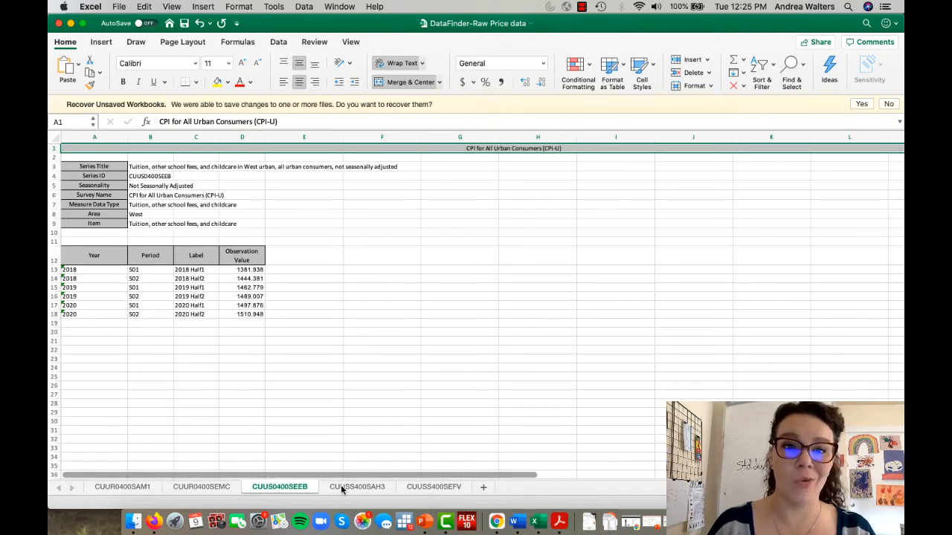
click(342, 488)
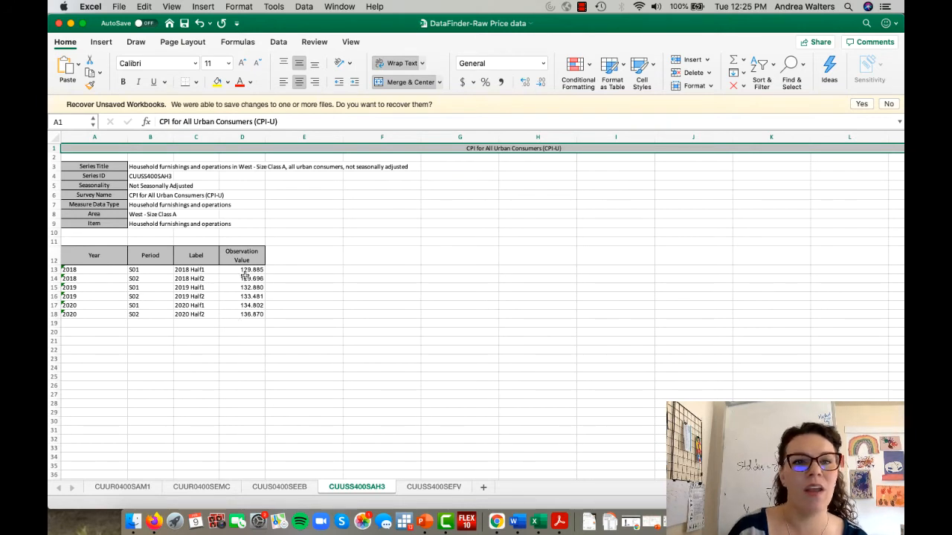
drag(245, 268, 241, 311)
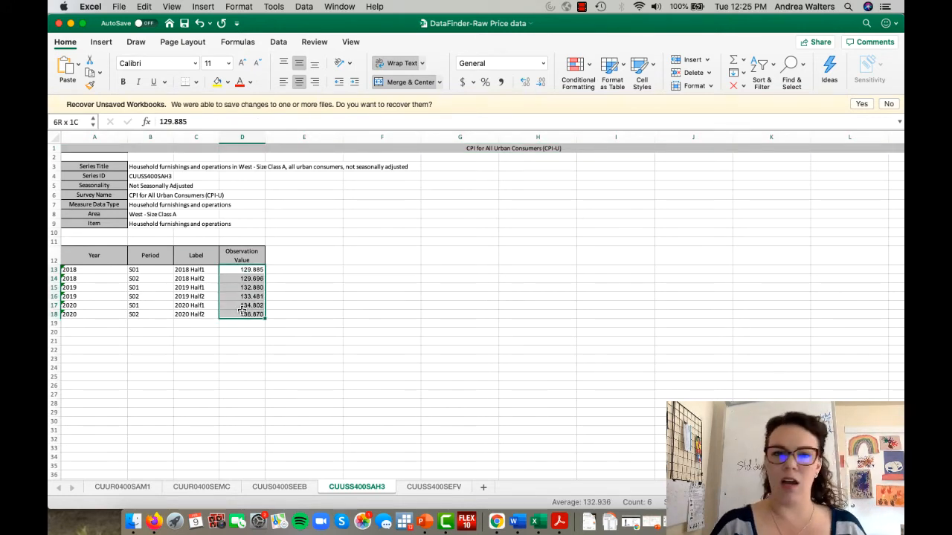
drag(242, 311, 242, 311)
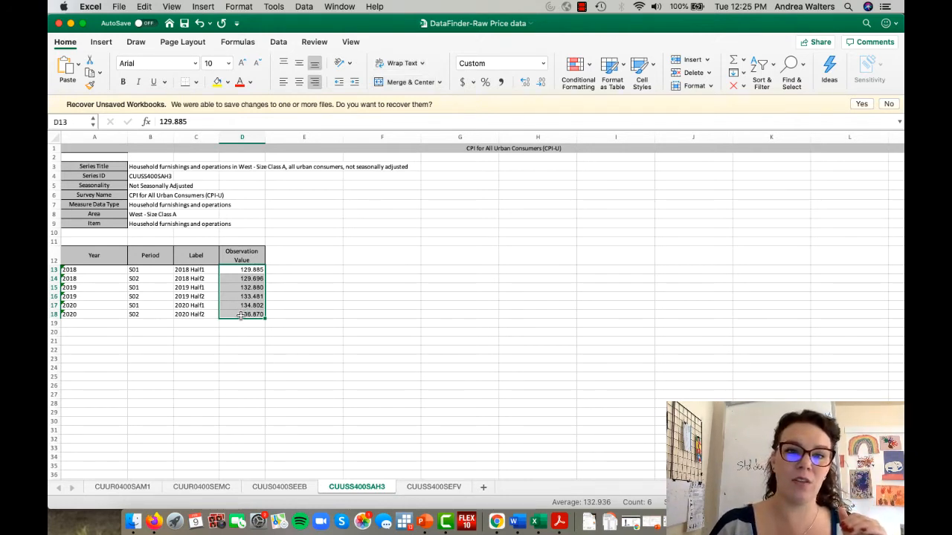
click(242, 314)
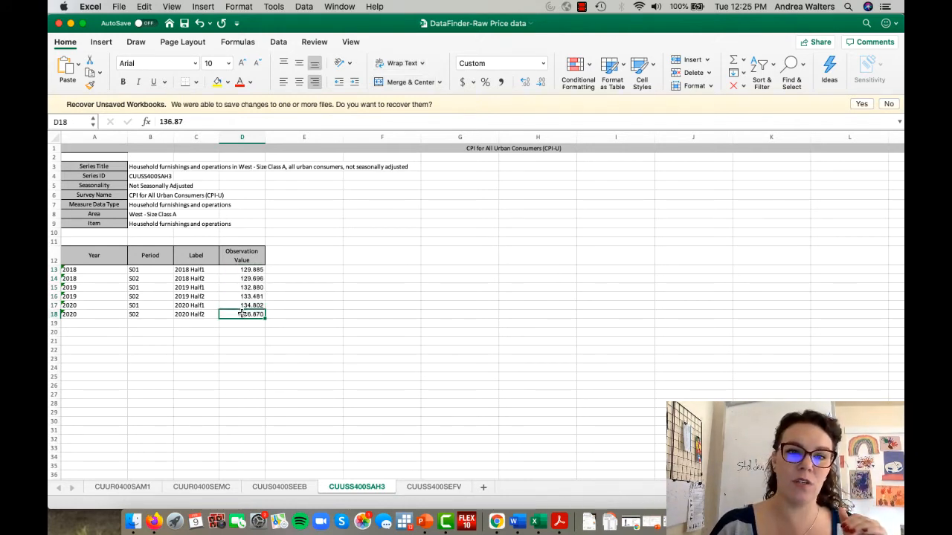
click(438, 488)
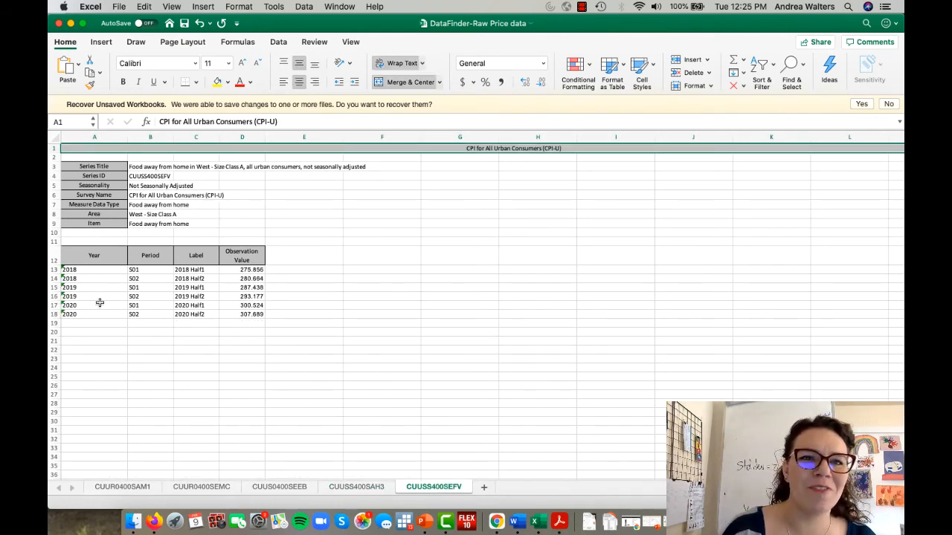
drag(242, 273, 226, 317)
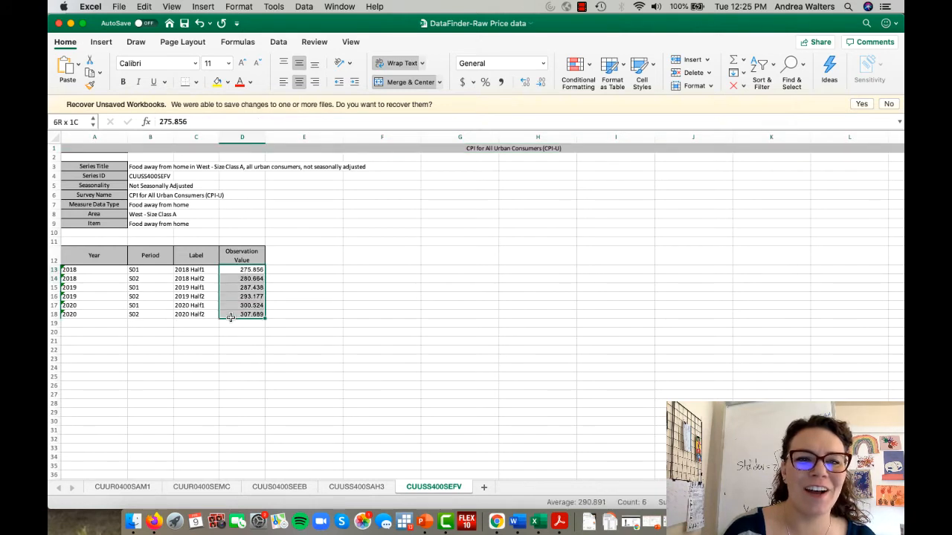
click(188, 351)
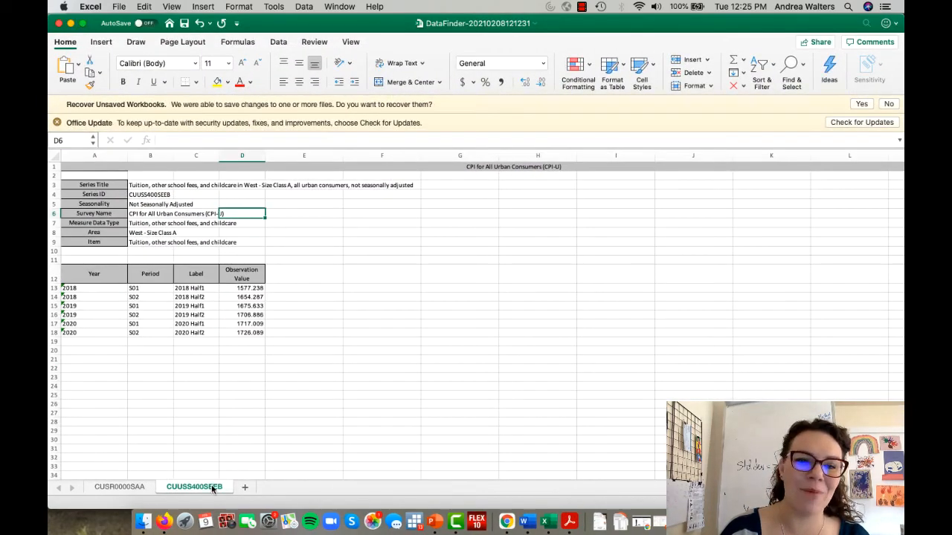
click(132, 488)
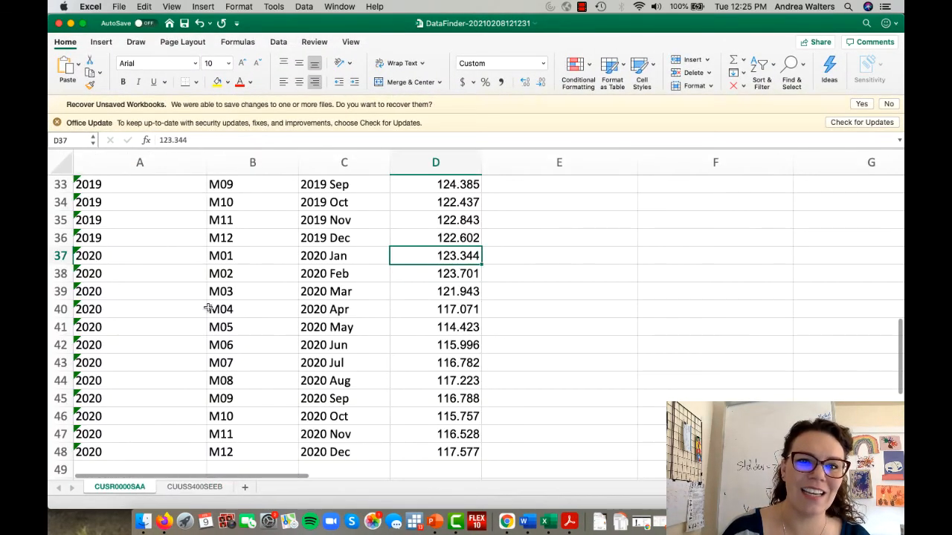
scroll(208, 304, down, 5)
scroll(208, 306, up, 10)
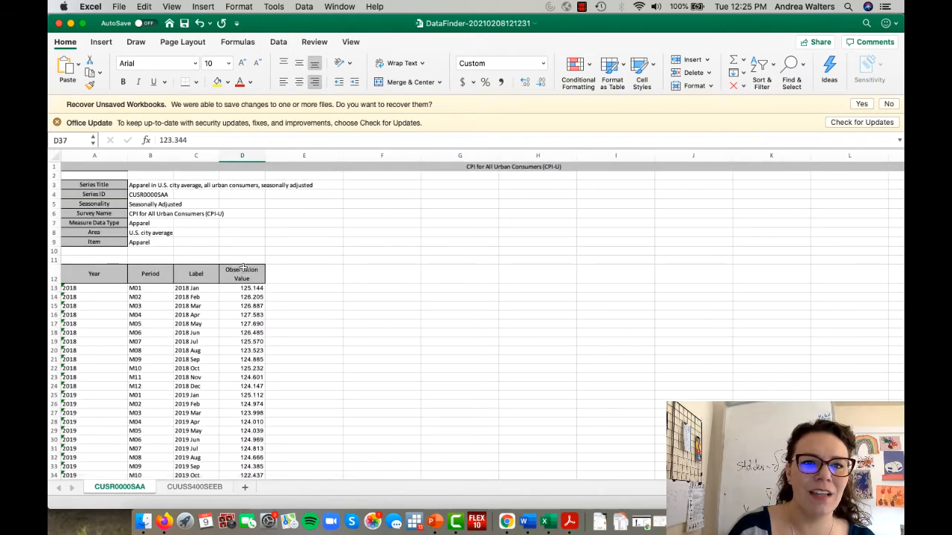
drag(243, 269, 193, 182)
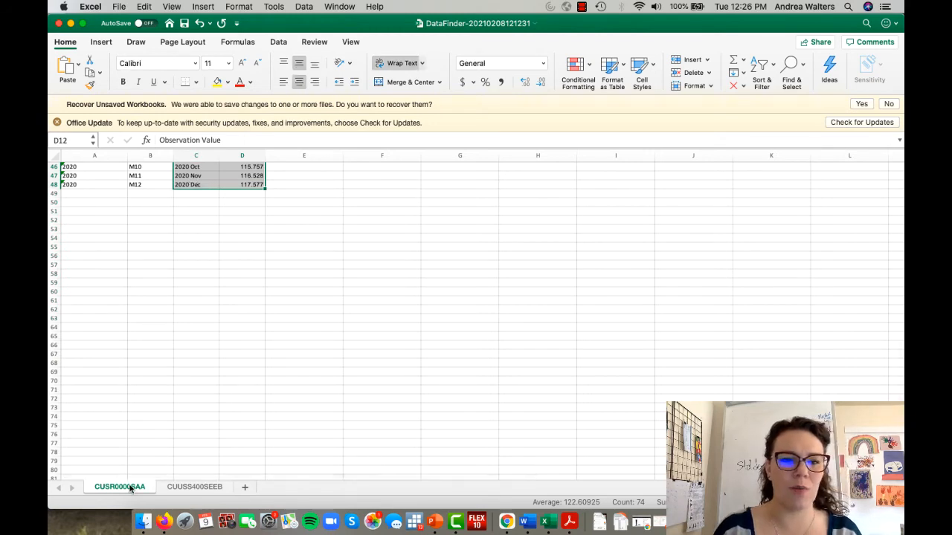
Copy the apparel sheet CUSR0000SAA into DataFinder-Raw Price data.xlsx, placing it before sheet CUUR0400SAM1
right_click(130, 487)
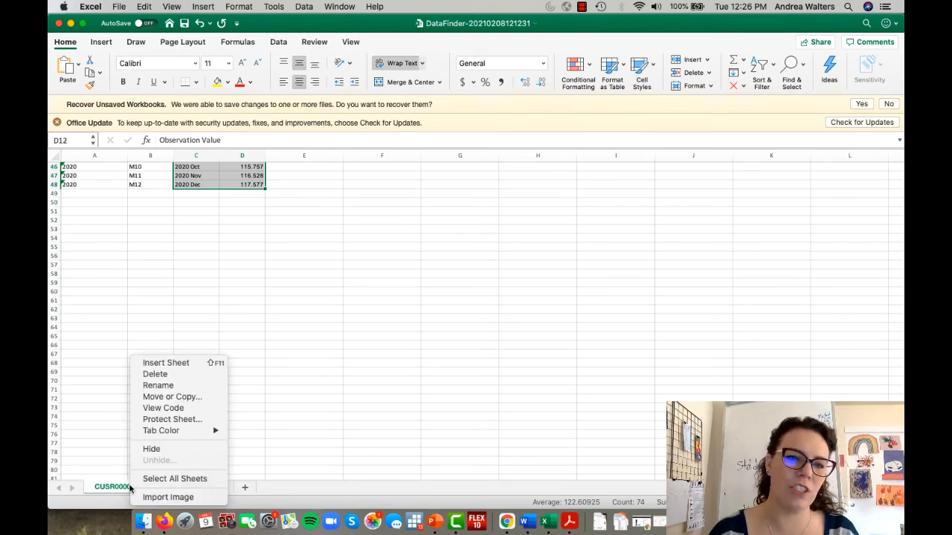
click(183, 401)
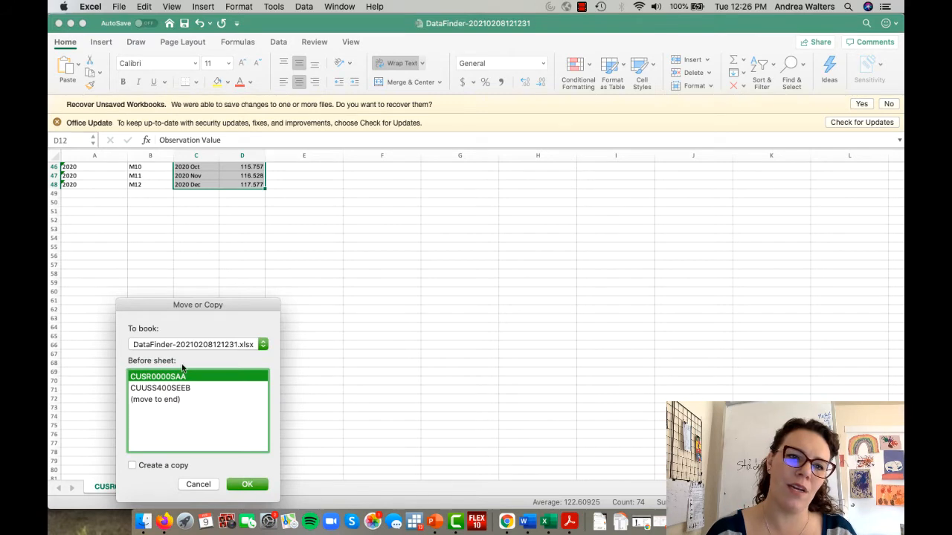
click(186, 345)
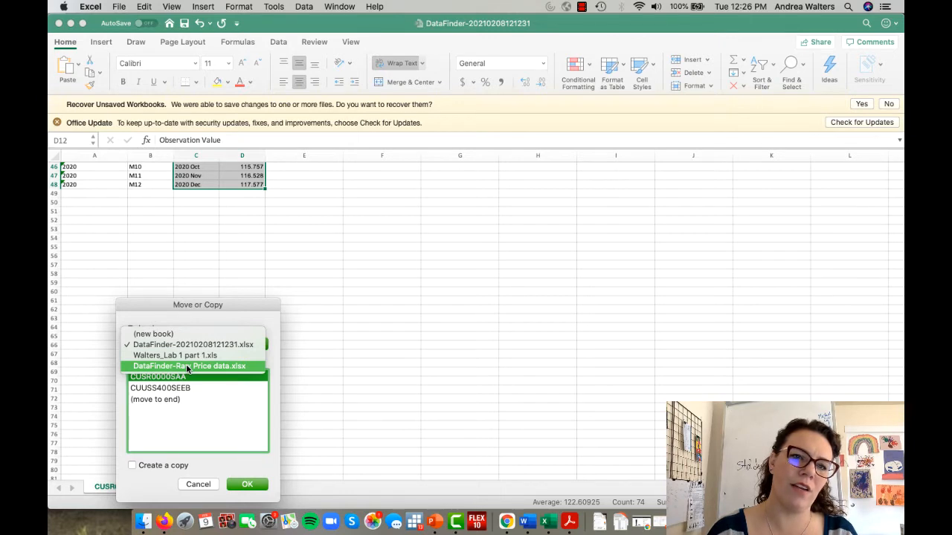
click(188, 366)
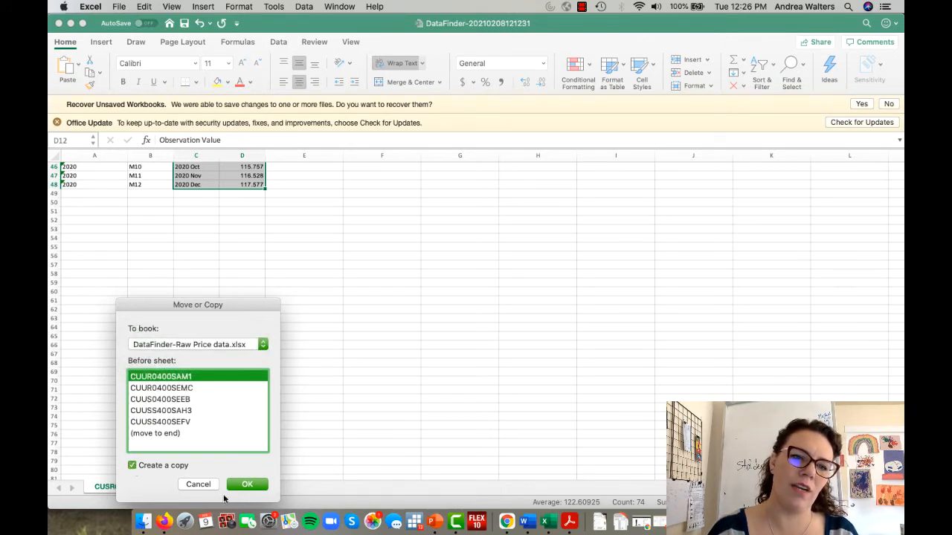
click(247, 484)
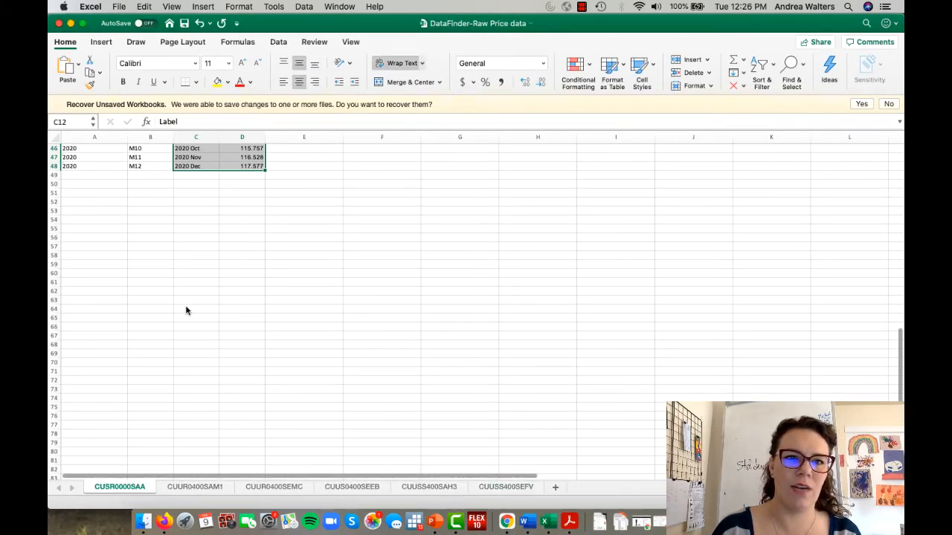
Check the monthly data on the copied apparel sheet and on the medical care commodities sheet
scroll(186, 310, up, 15)
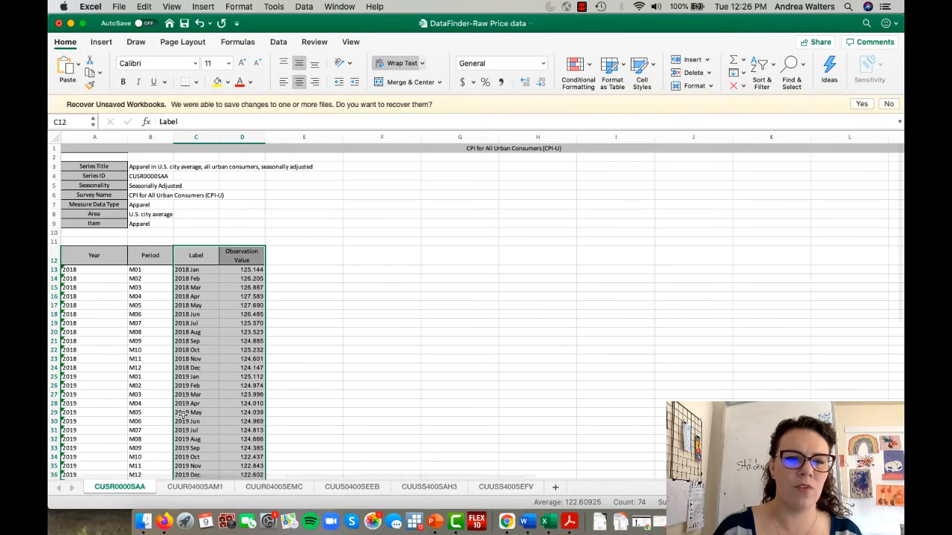
click(256, 258)
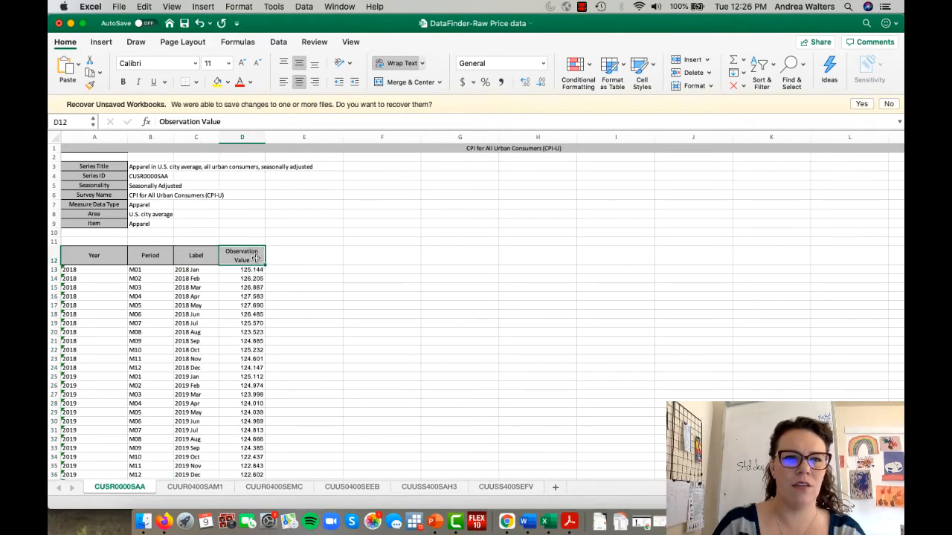
click(201, 487)
scroll(200, 402, up, 5)
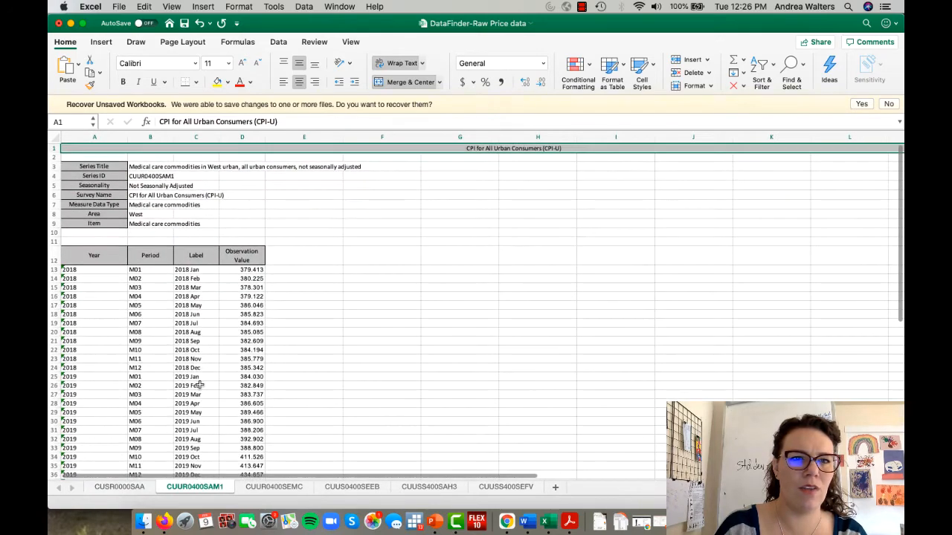
Copy the Label and Observation Value columns, headers included, from the professional services sheet CUUR0400SEMC
click(262, 487)
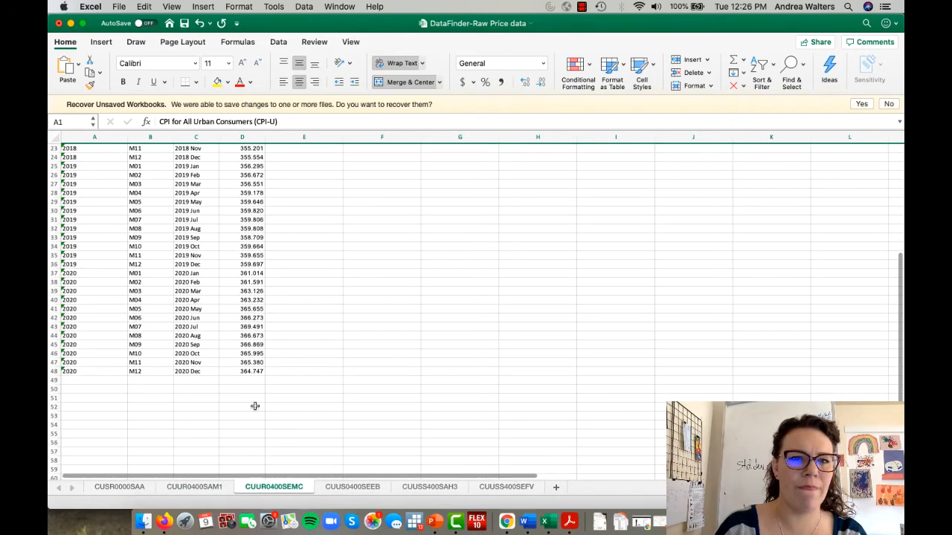
scroll(263, 241, up, 7)
scroll(264, 241, down, 1)
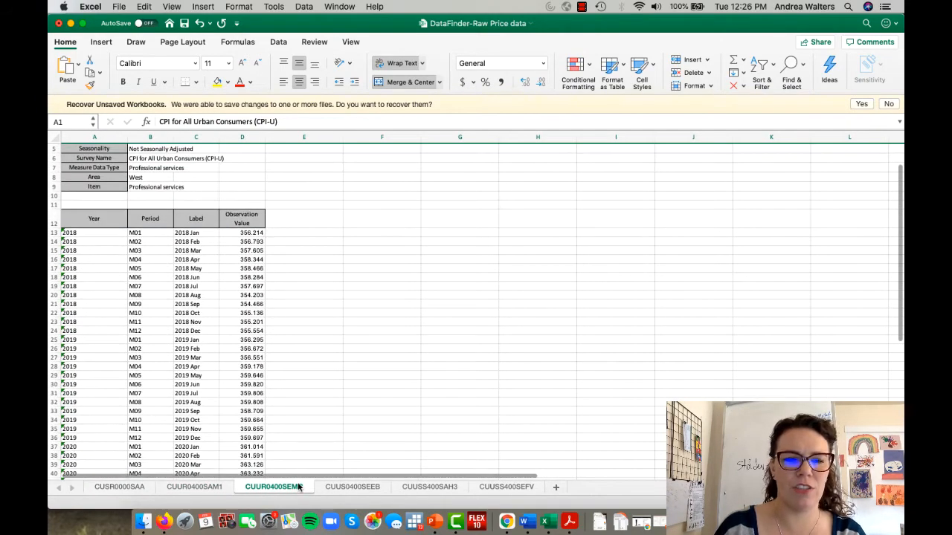
click(191, 218)
drag(201, 229, 253, 441)
scroll(252, 440, up, 5)
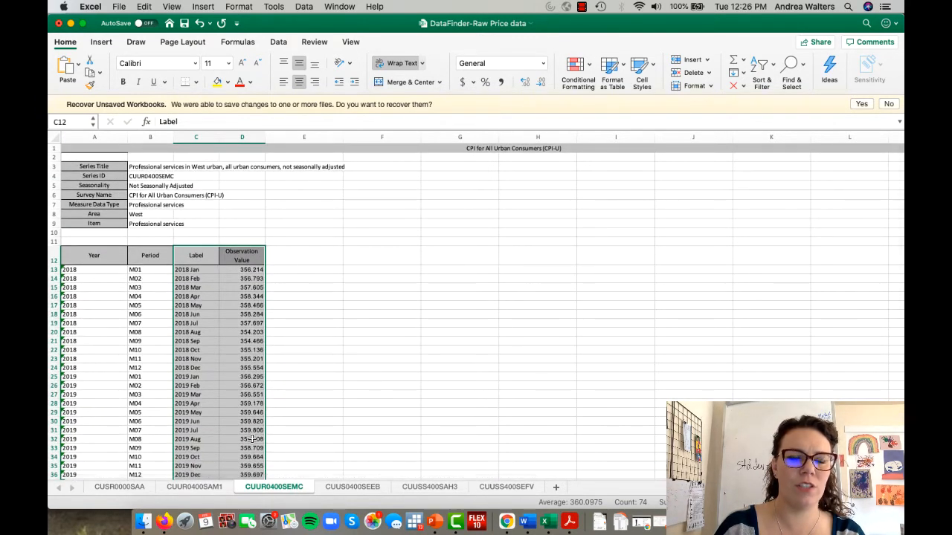
right_click(232, 248)
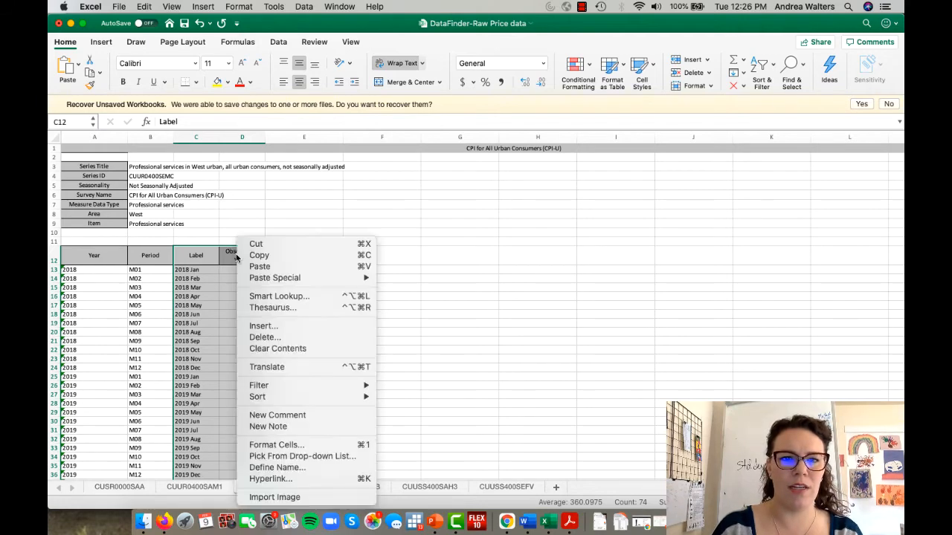
click(257, 255)
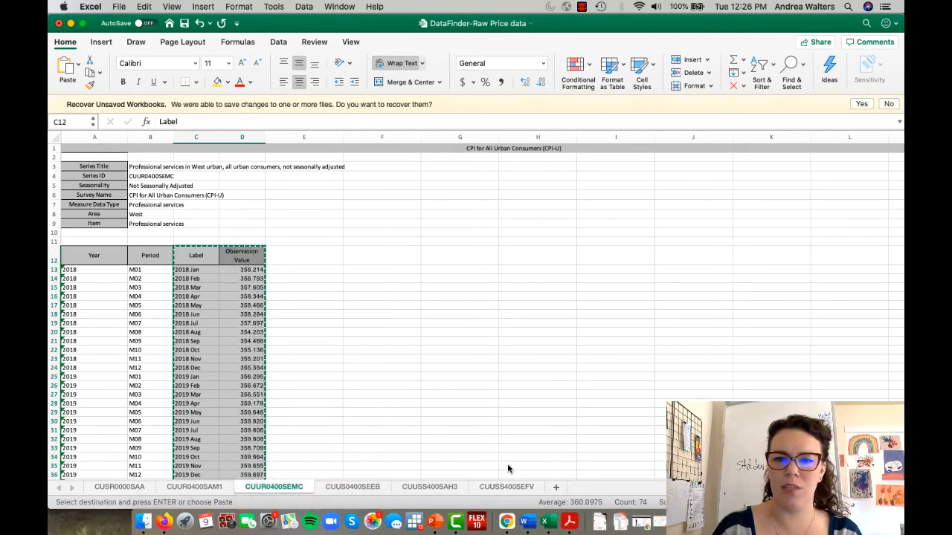
Paste the copied columns at A1 of a new sheet and retitle the Observation Value header as Professional Services
click(556, 487)
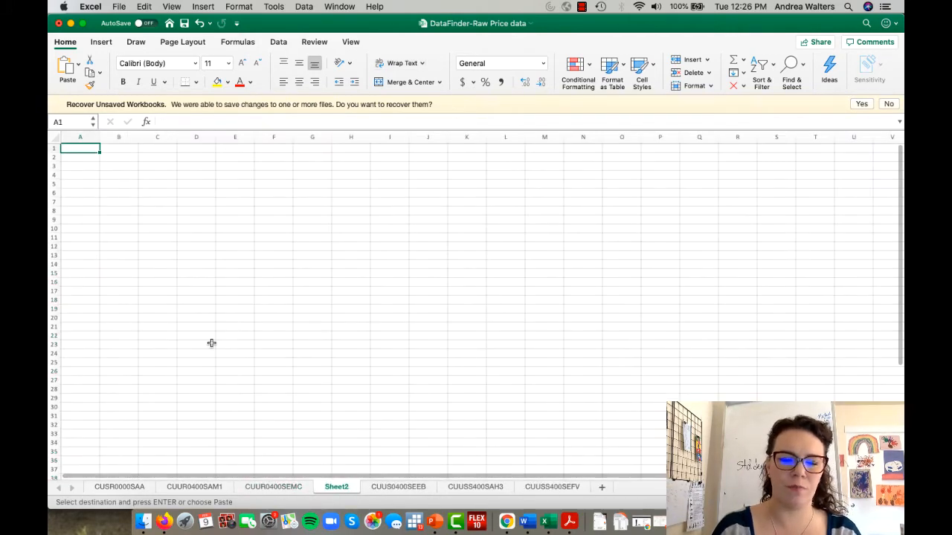
key(super+v)
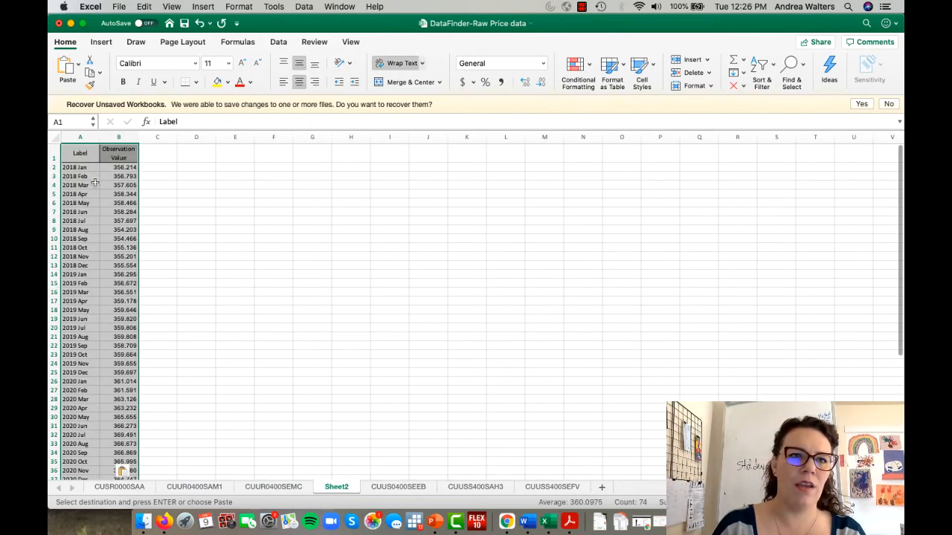
click(122, 152)
text(Pr)
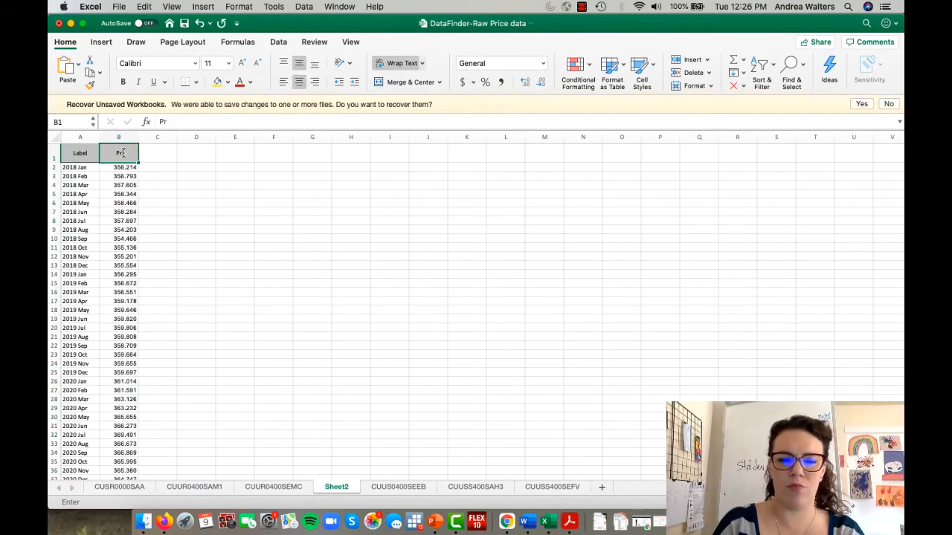
text(ofessional Services)
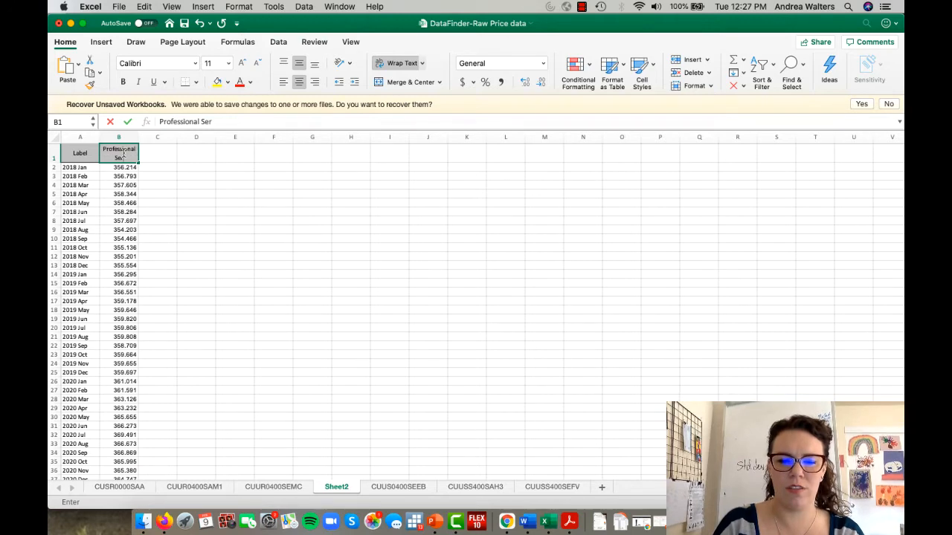
key(Return)
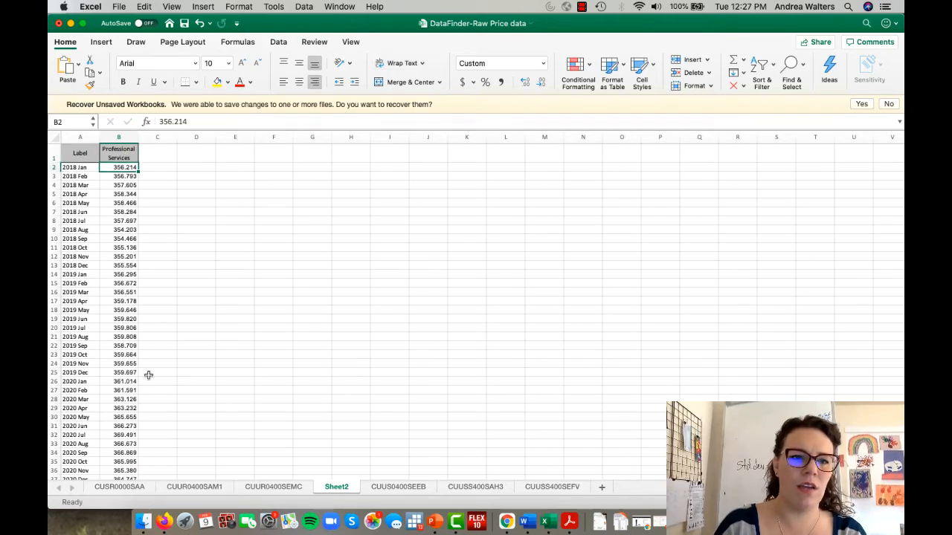
Copy the Label and Observation Value columns with headers from the medical care commodities sheet CUUR0400SAM1 into Sheet2, starting at C1
click(195, 488)
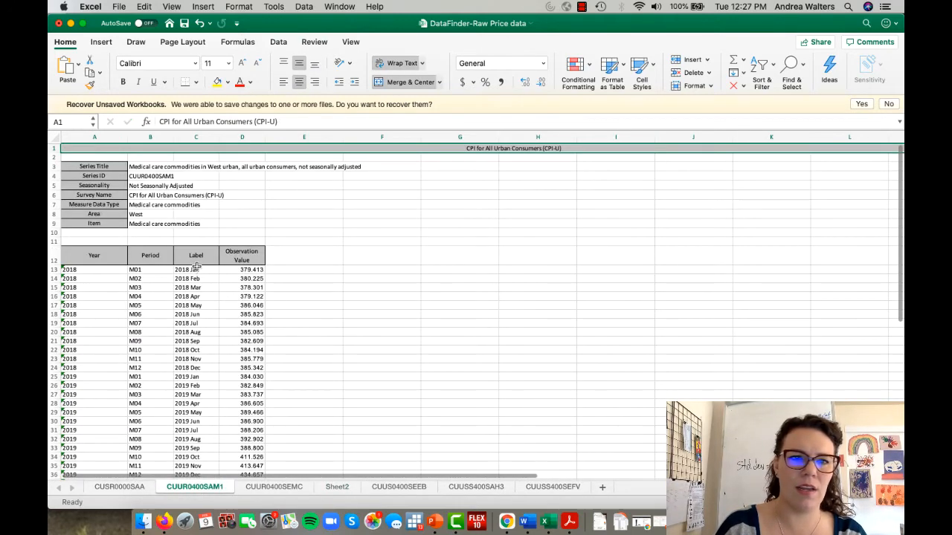
drag(197, 255, 220, 454)
key(super+c)
scroll(291, 464, up, 5)
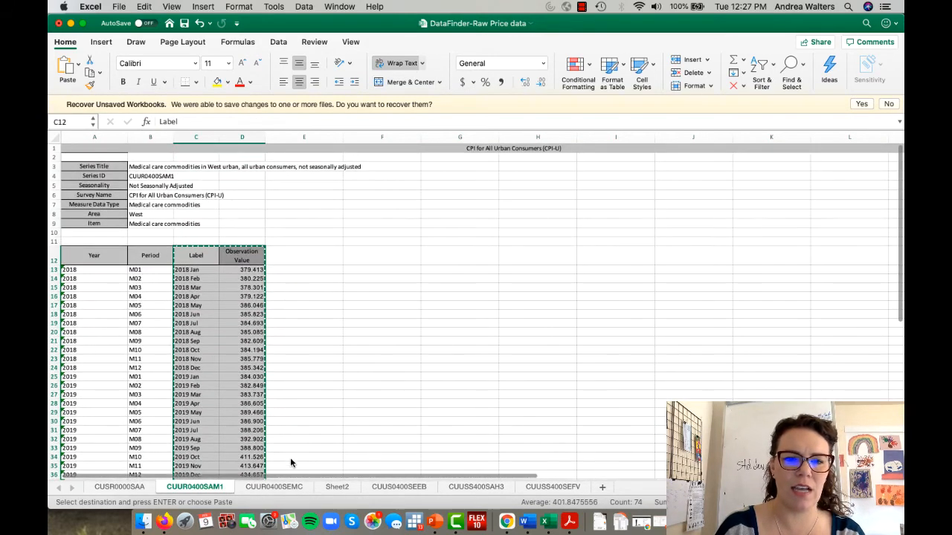
click(323, 488)
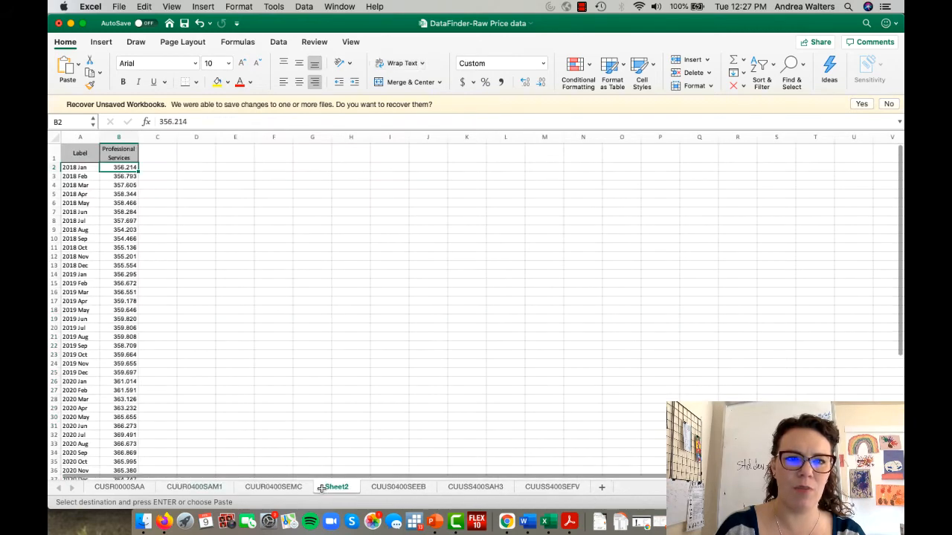
click(157, 151)
key(super+v)
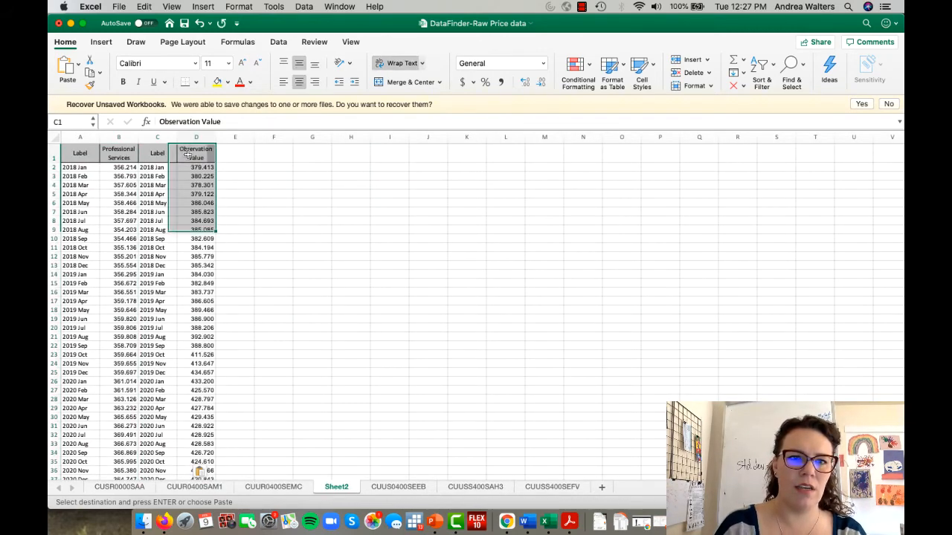
Replace the Observation Value header in D1 of Sheet2 with Medical Care Services
click(186, 153)
text(Medical C)
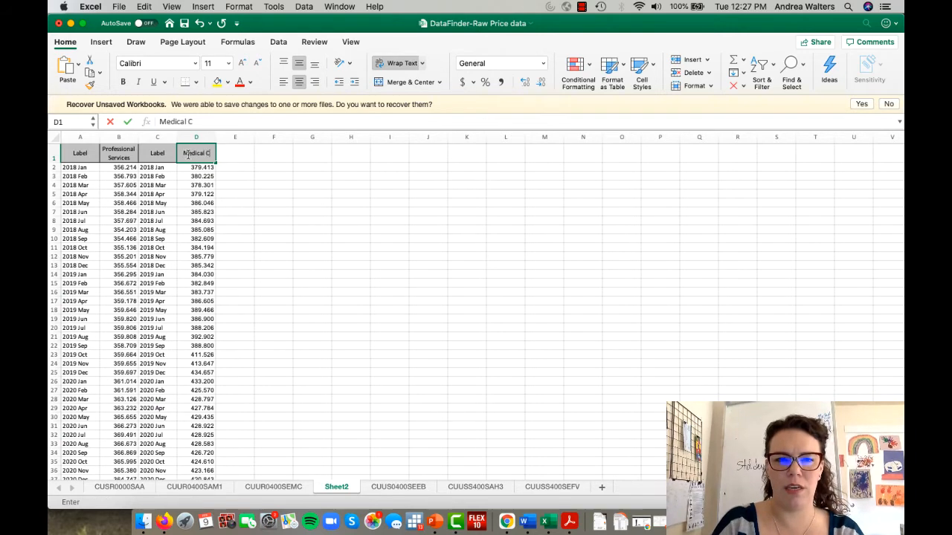
text(are Services)
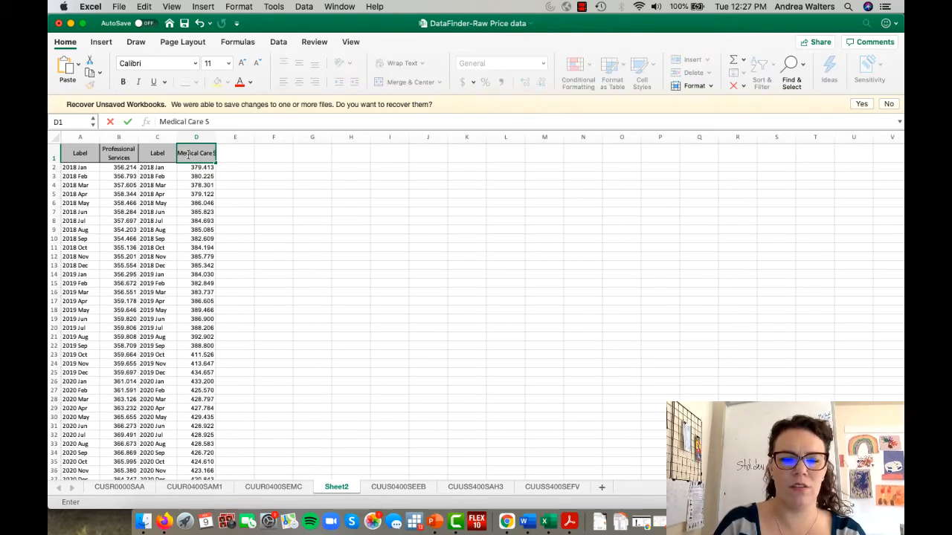
key(Return)
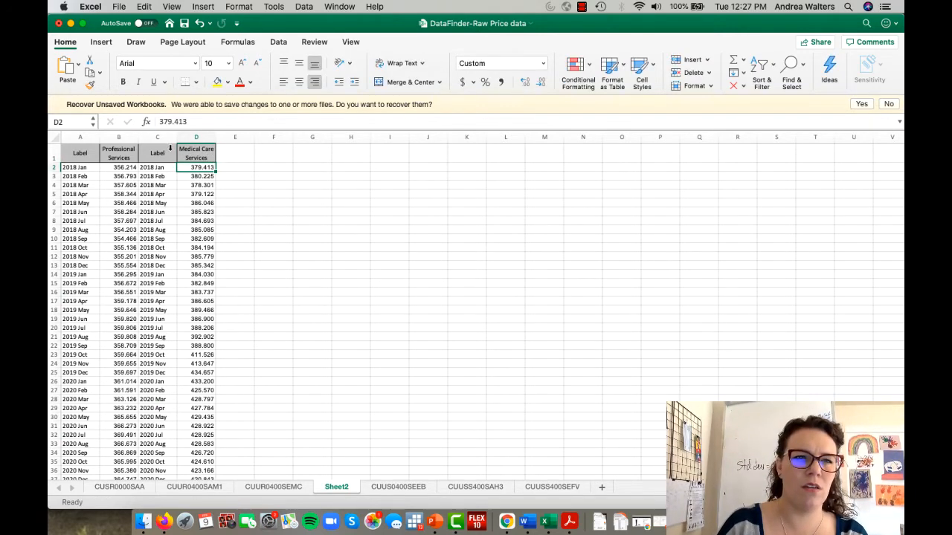
Check the month labels in column C against column A through 2020 Dec, and delete the duplicate Label column C
click(157, 168)
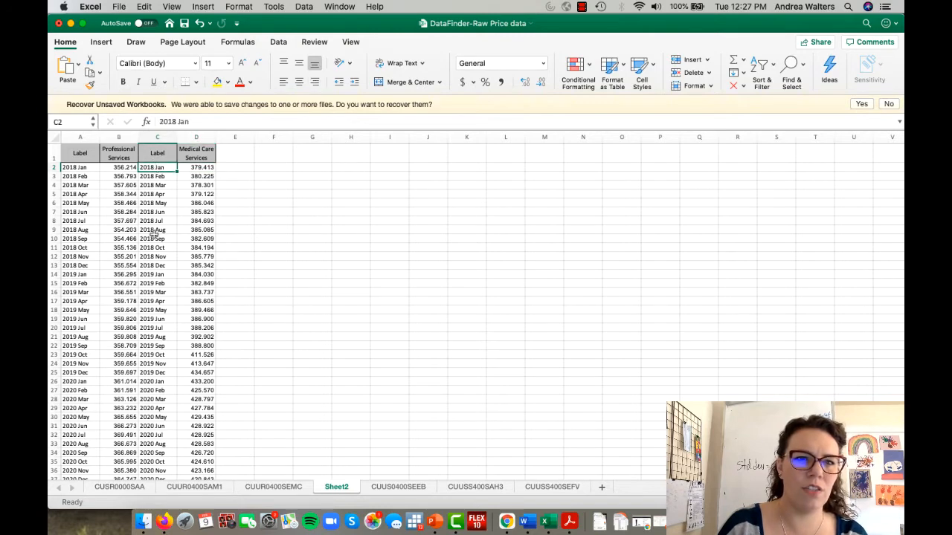
click(163, 311)
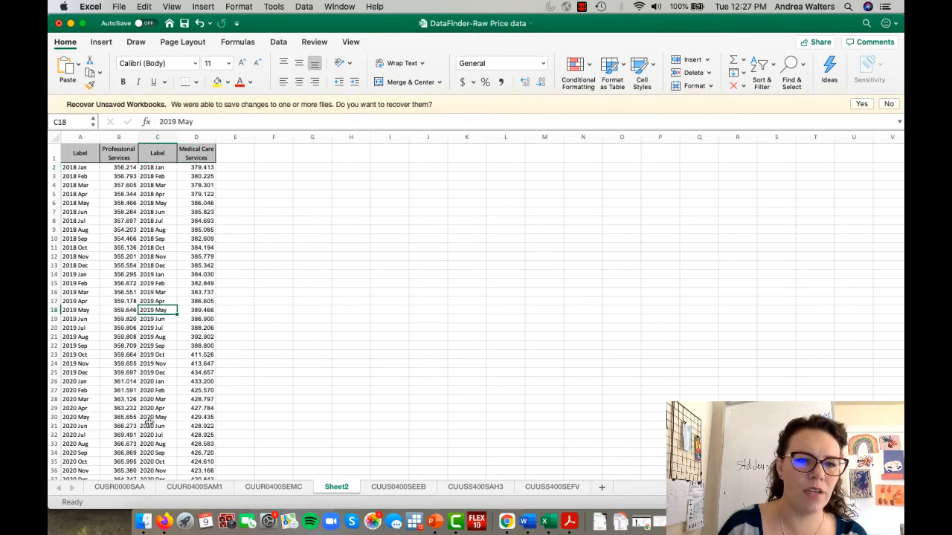
scroll(149, 421, down, 5)
click(161, 383)
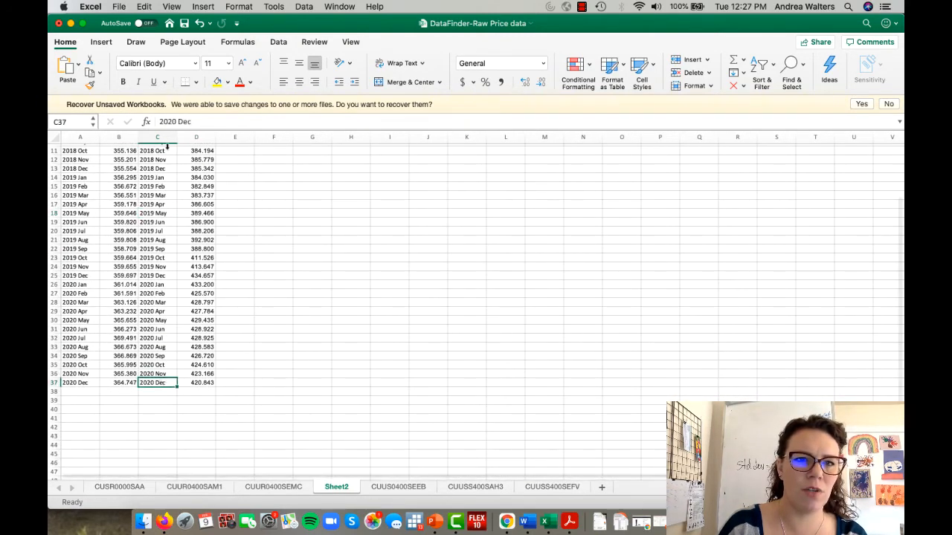
click(164, 139)
right_click(165, 140)
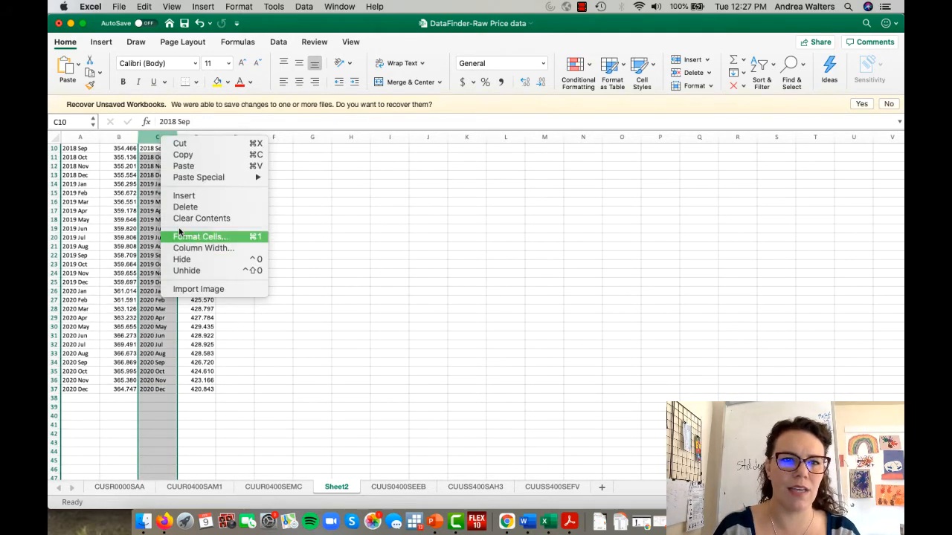
click(184, 207)
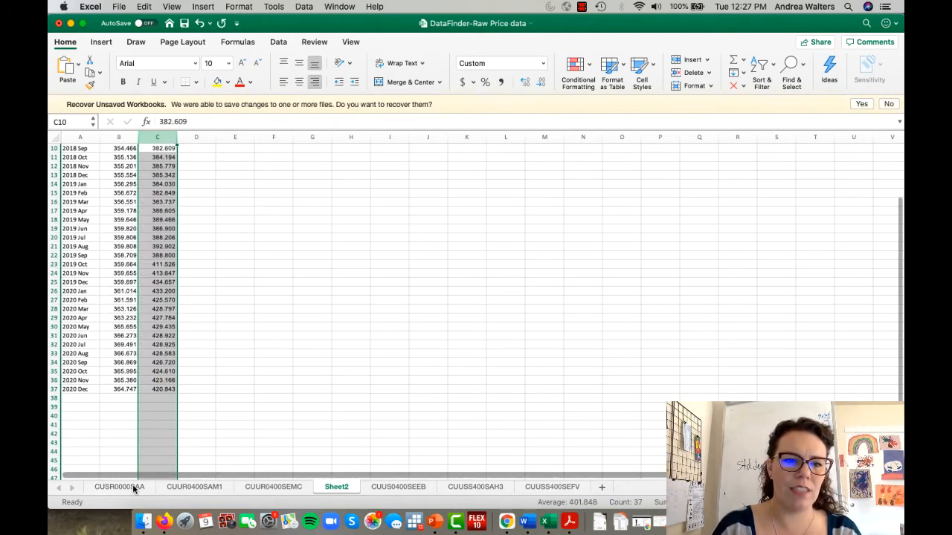
Copy the Label and Observation Value columns with headers from the apparel sheet CUSR0000SAA into Sheet2, starting at D1
click(119, 487)
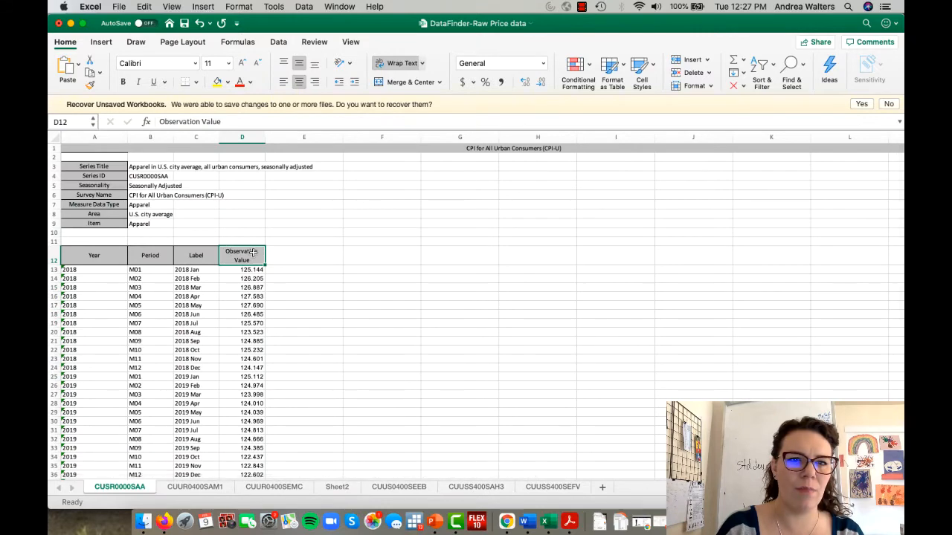
drag(230, 250, 193, 443)
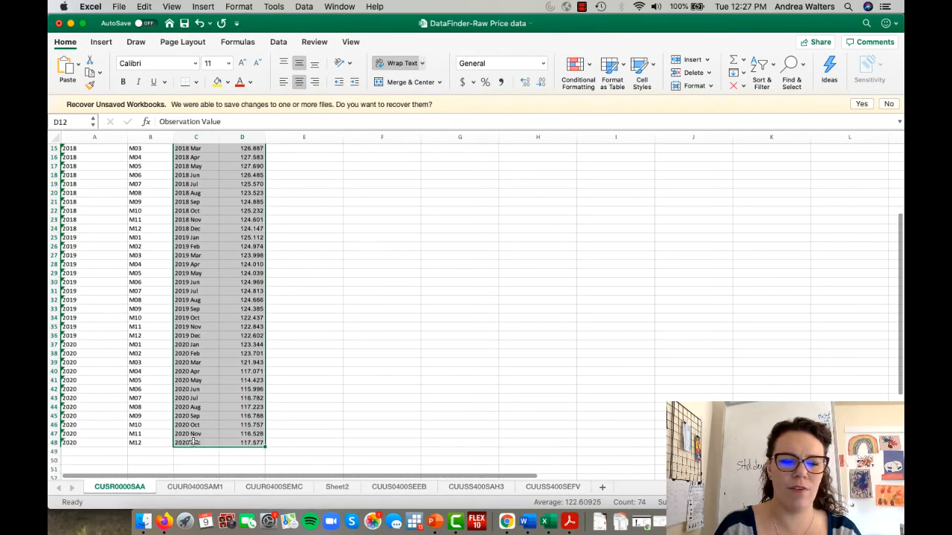
key(super+c)
scroll(313, 461, up, 5)
click(332, 488)
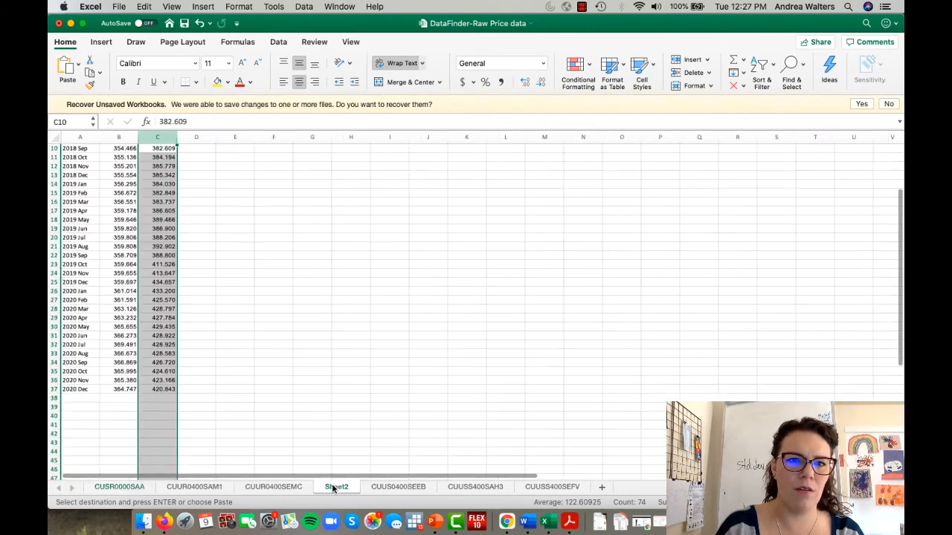
scroll(200, 208, up, 3)
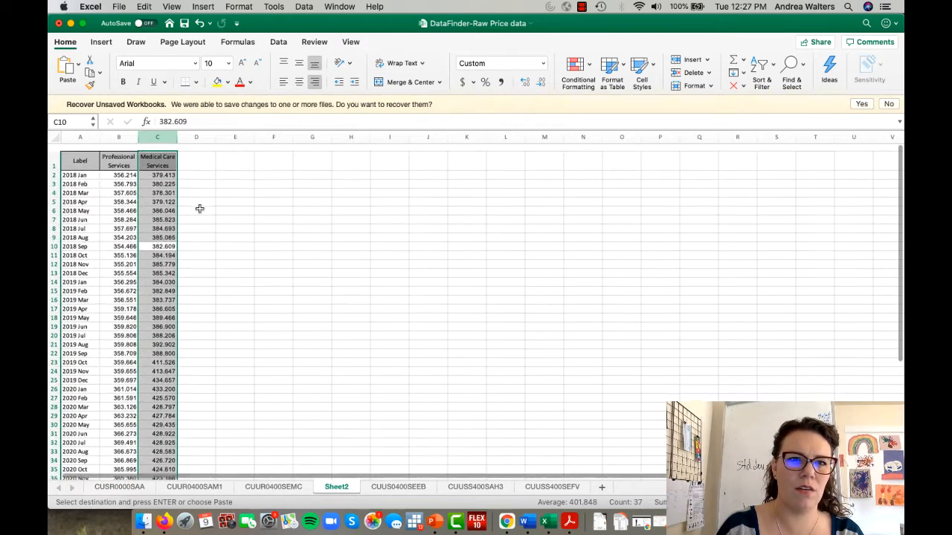
click(195, 152)
key(super+v)
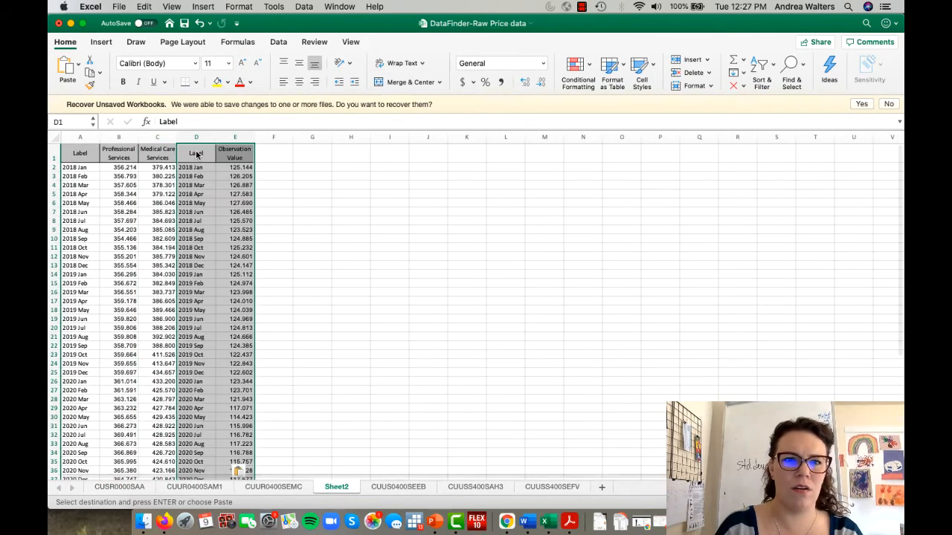
Compare the month labels in column D with those in column A, and delete the duplicate Label column D
click(197, 157)
click(197, 184)
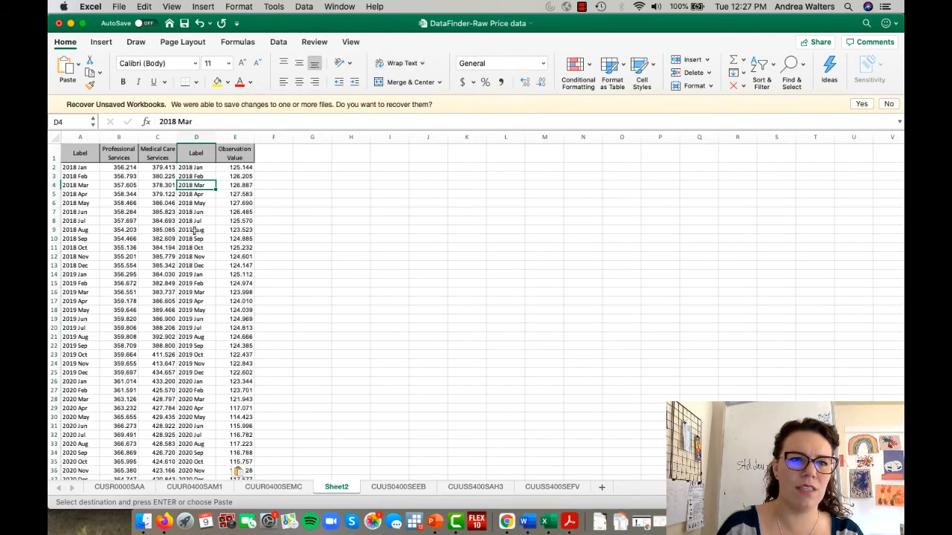
click(195, 249)
drag(195, 301, 65, 308)
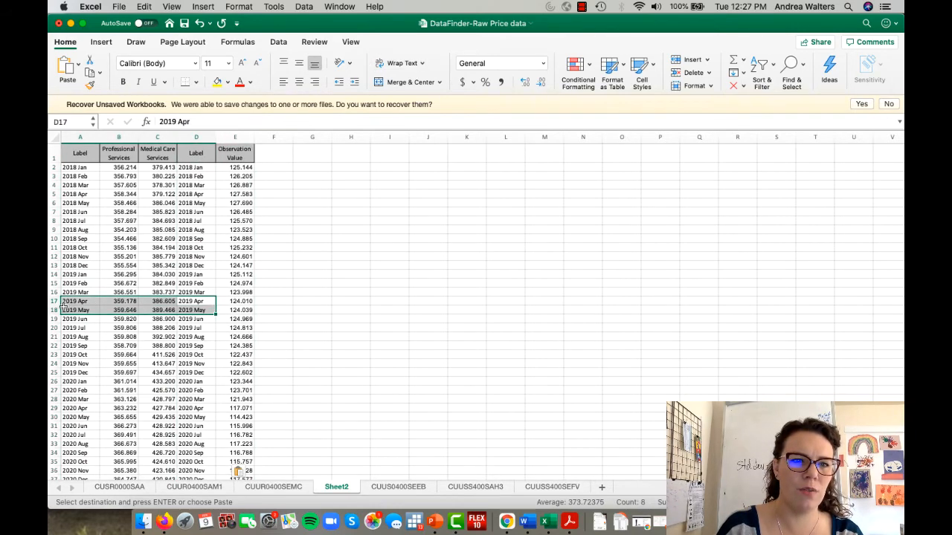
scroll(130, 410, down, 5)
mouse_move(211, 301)
mouse_down()
mouse_move(90, 305)
mouse_move(201, 299)
mouse_up()
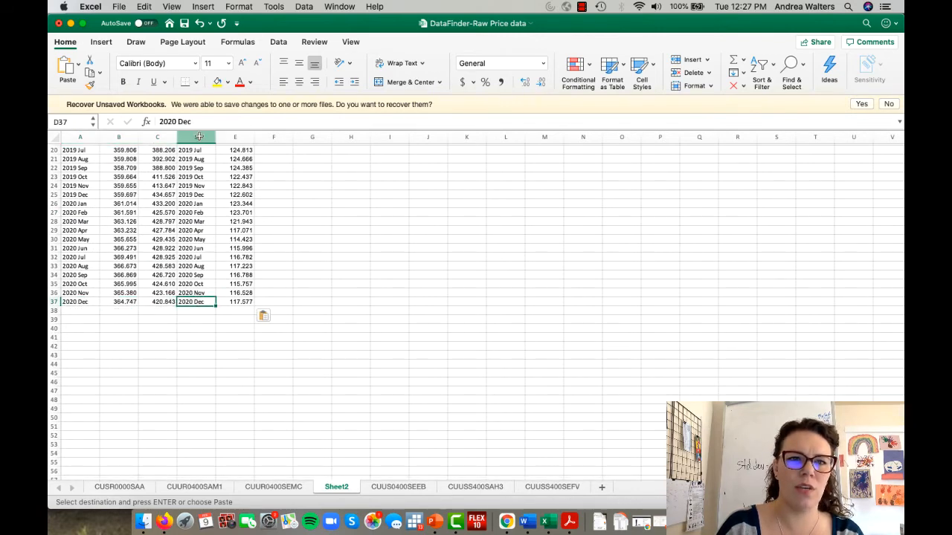
click(196, 138)
right_click(200, 139)
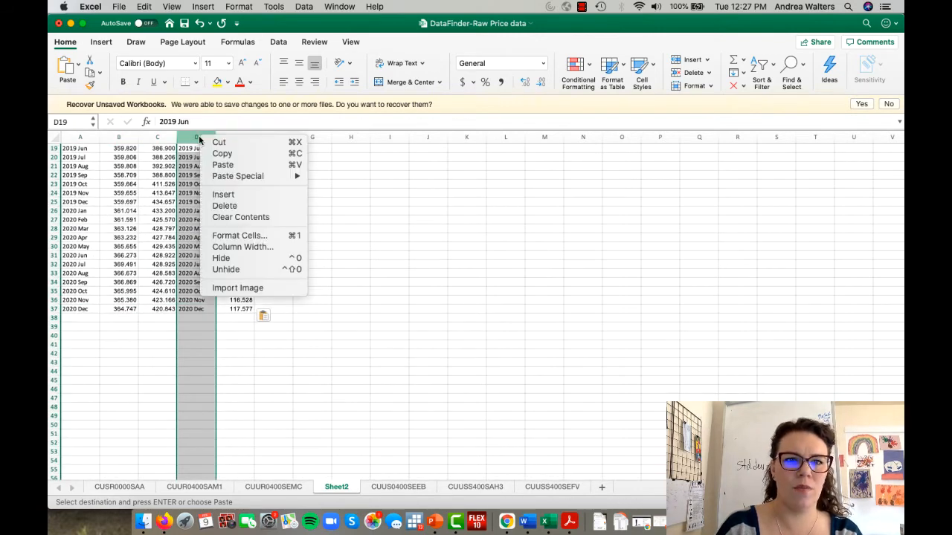
click(223, 206)
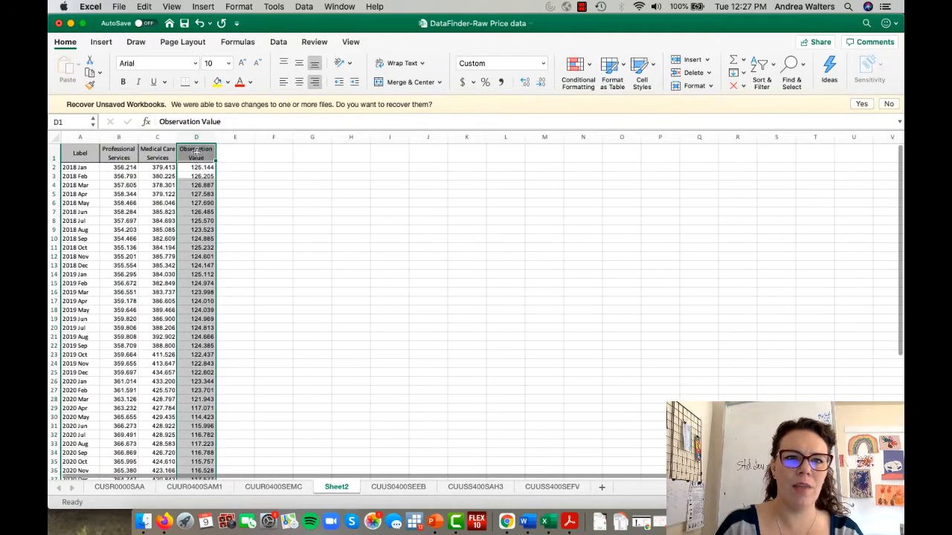
Replace the Observation Value header in D1 of Sheet2 with Apparel
click(196, 152)
text(Appre)
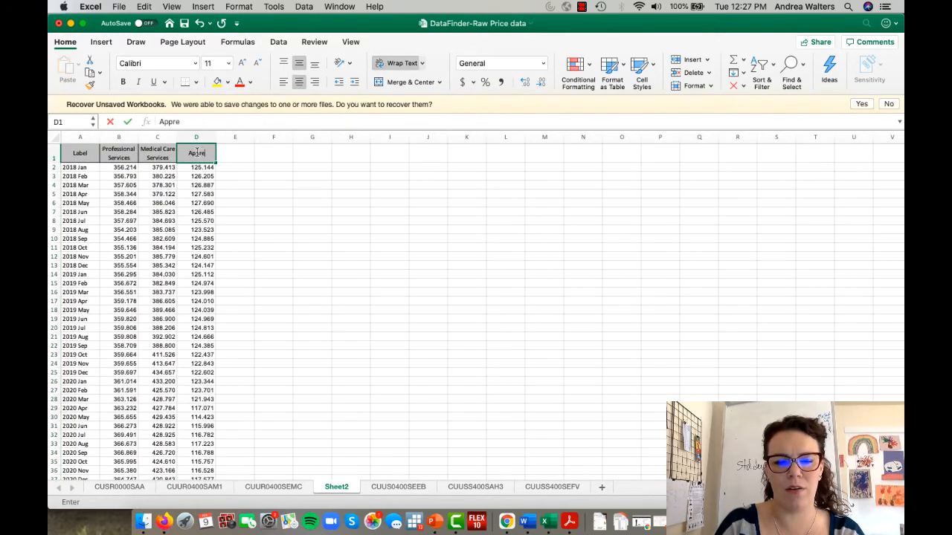
text(al)
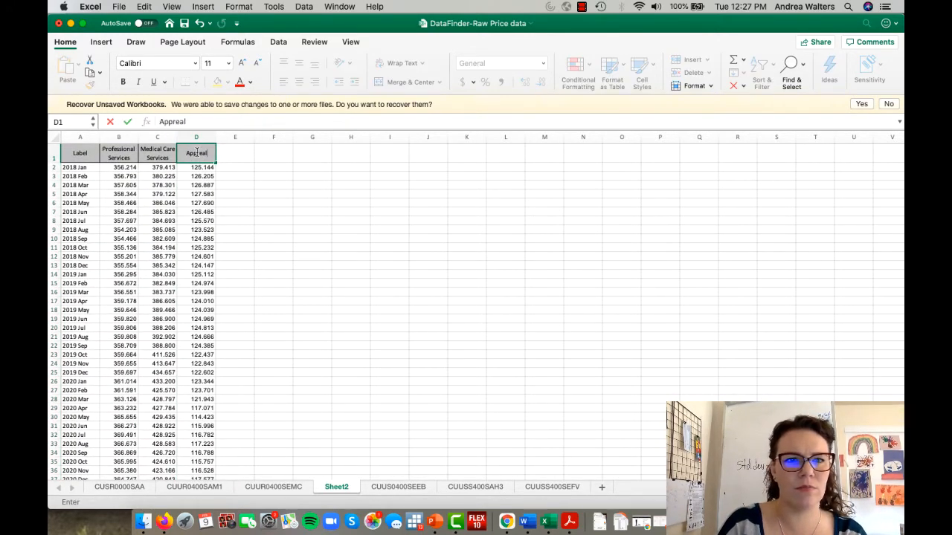
key(BackSpace)
key(BackSpace)
text(are)
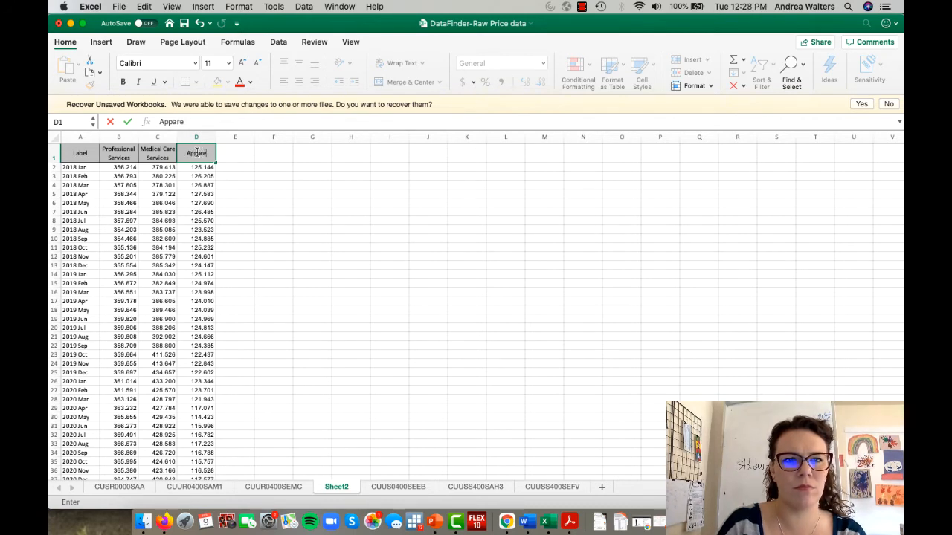
key(Return)
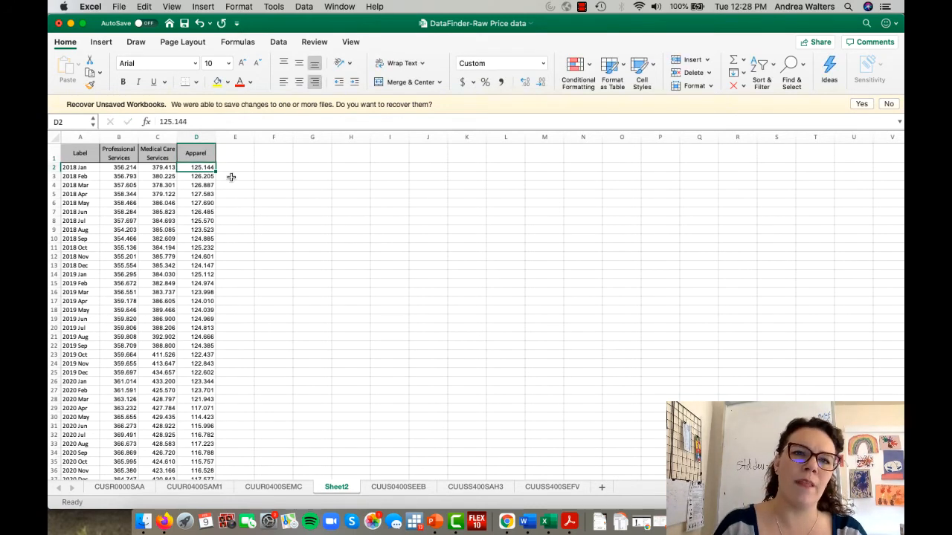
Enter the column header CPI (unweighted) in cell F1
click(270, 159)
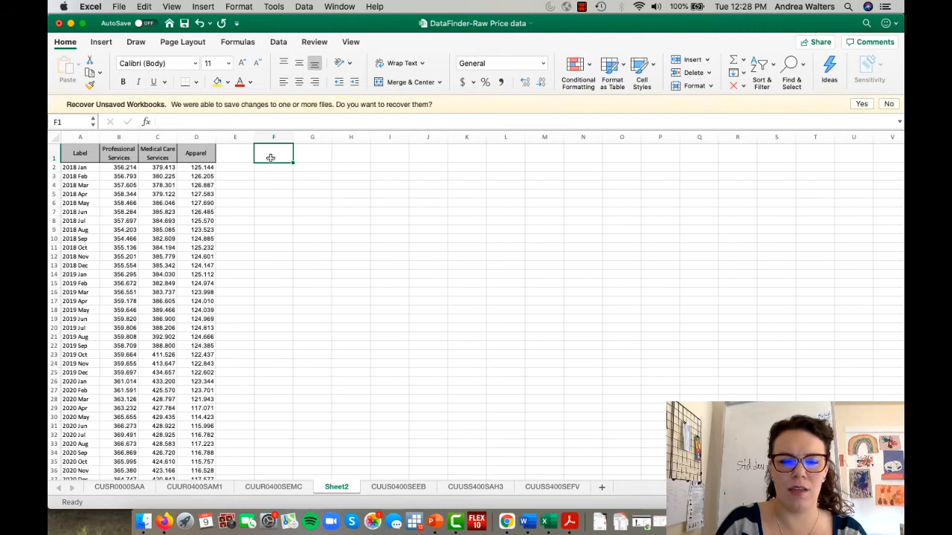
text(CPI)
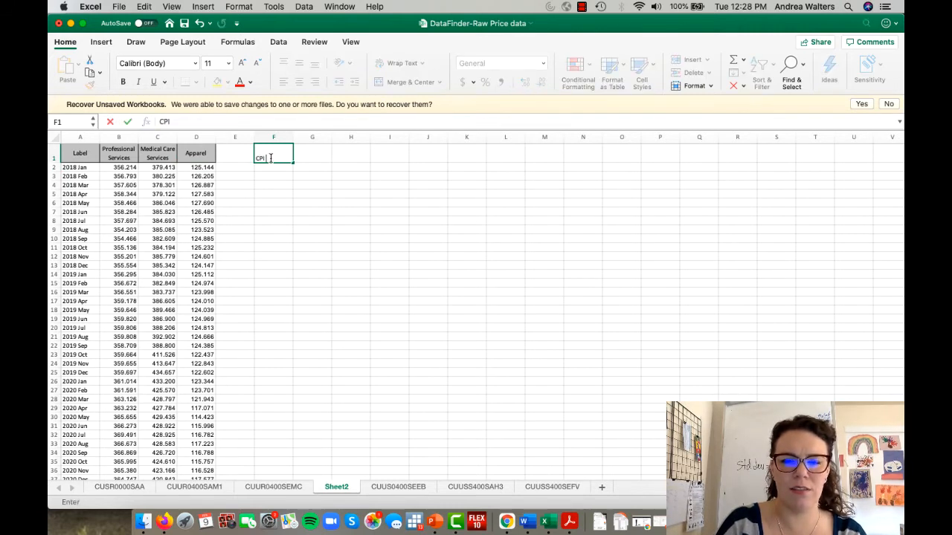
text( (unweighte)
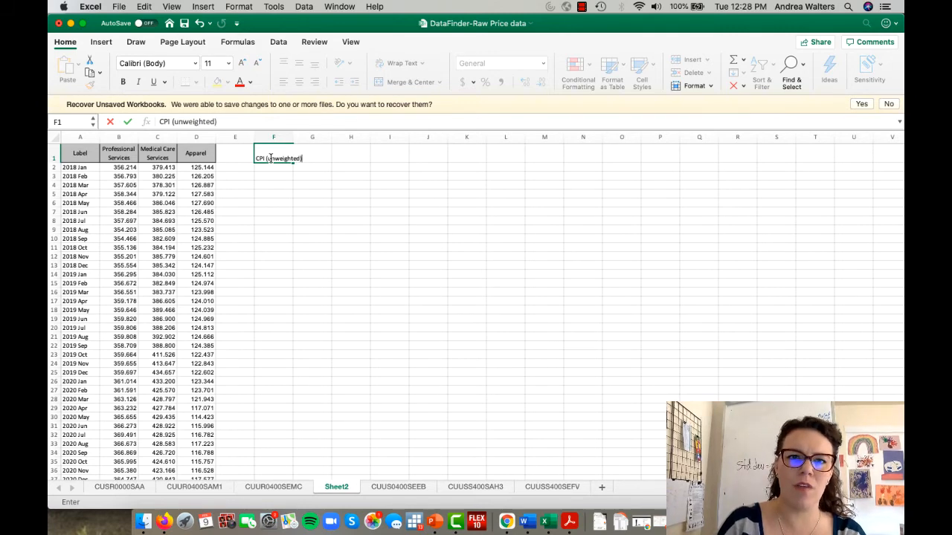
text(d))
key(Return)
Calculate the base-month index for 2018 Jan in F2 with the formula =((B2+C2+D2)/(B2+C2+D2))*100
scroll(283, 202, up, 3)
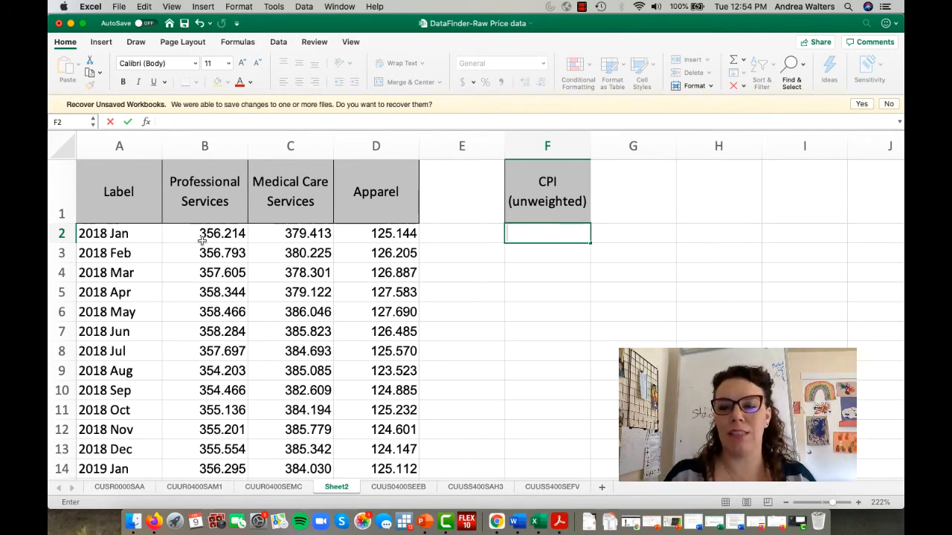
text(=)
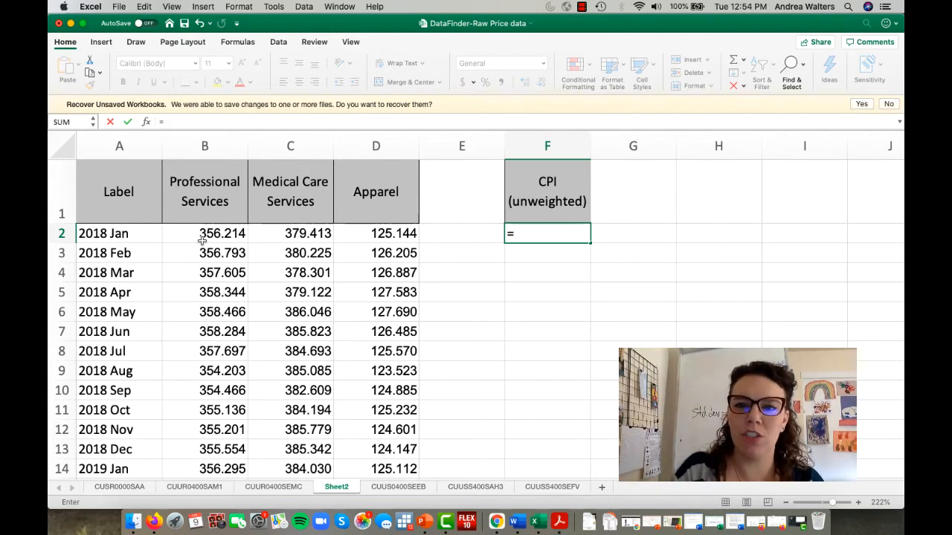
text((()
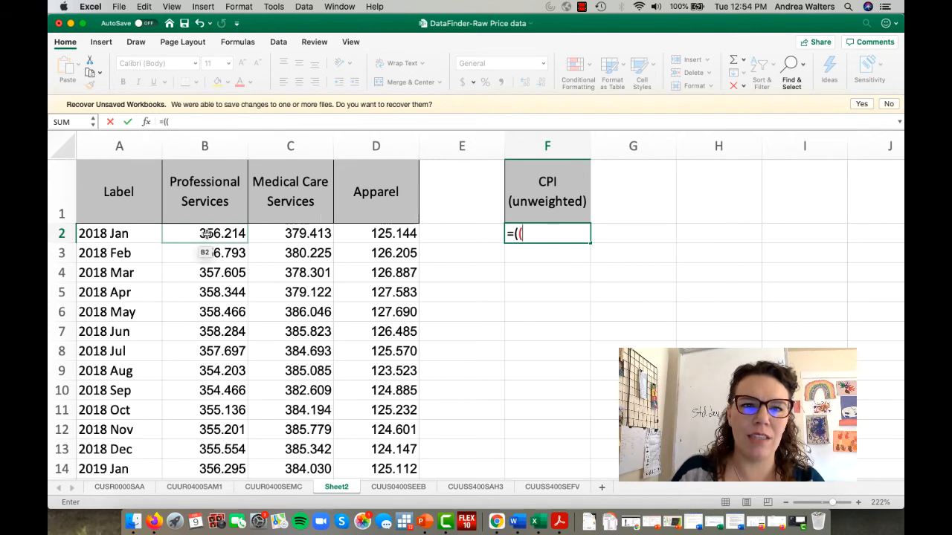
click(208, 233)
text(+)
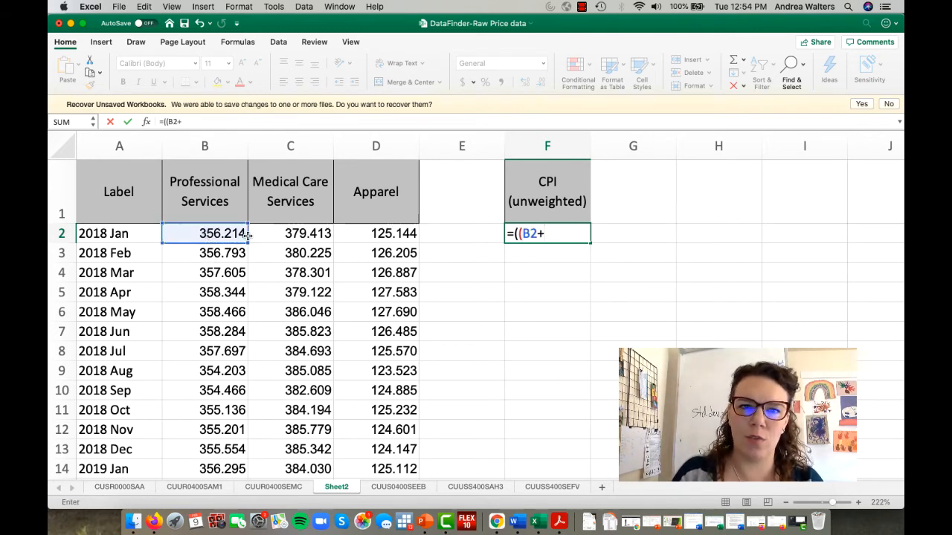
click(272, 236)
text(+)
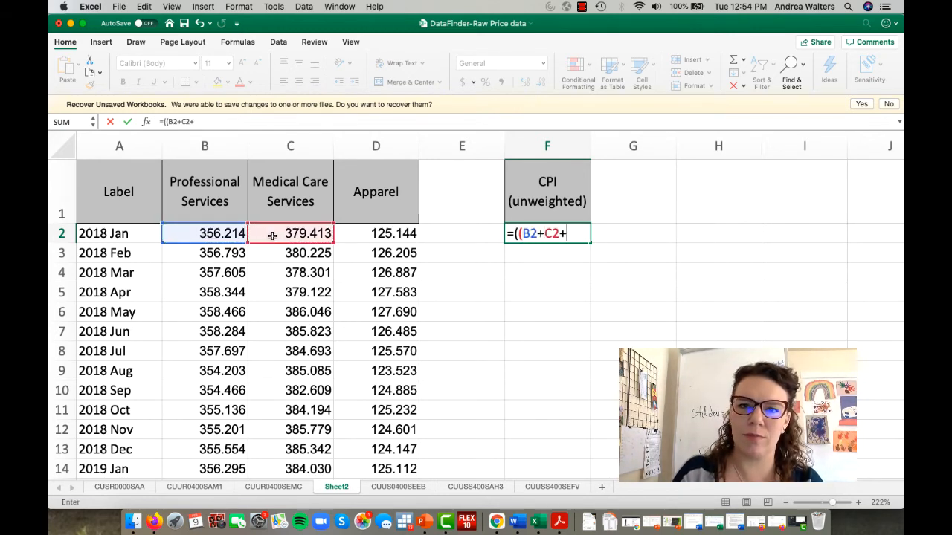
click(352, 232)
text())
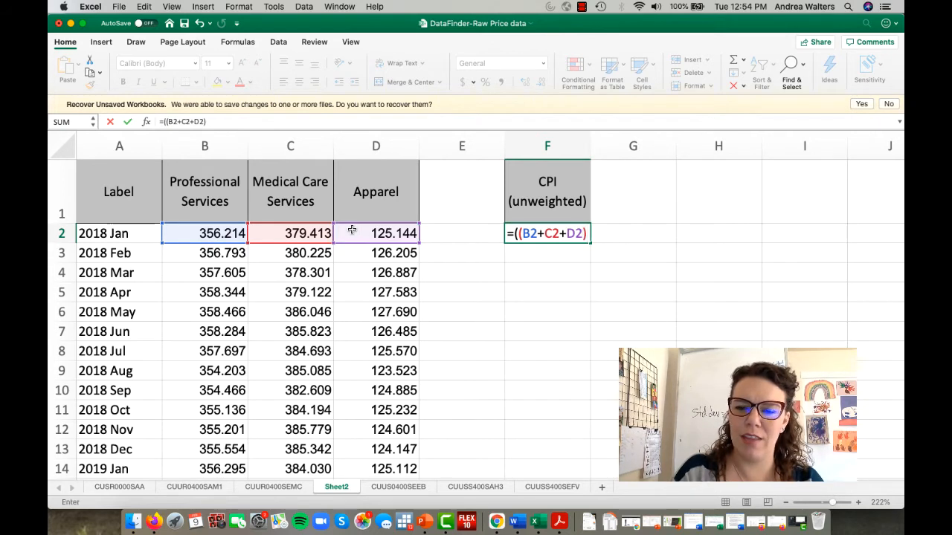
text(/()
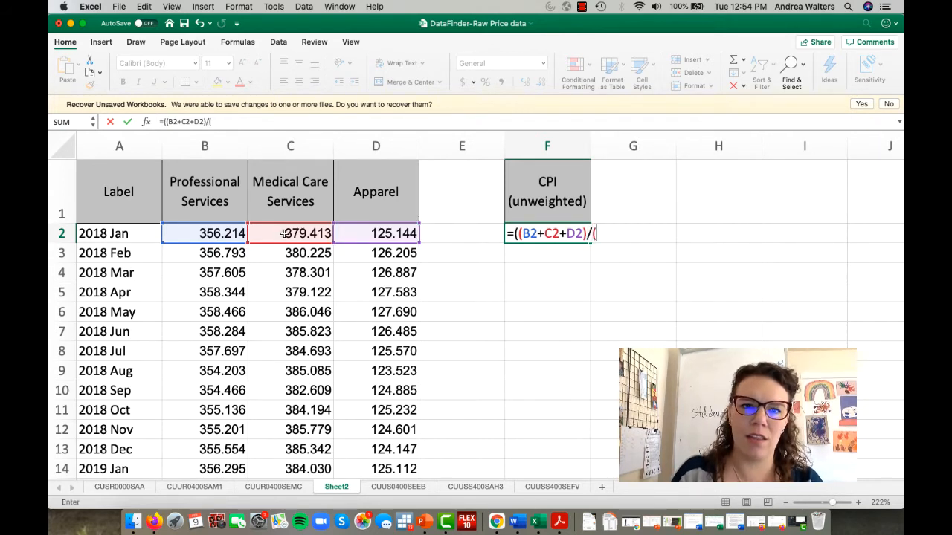
click(222, 233)
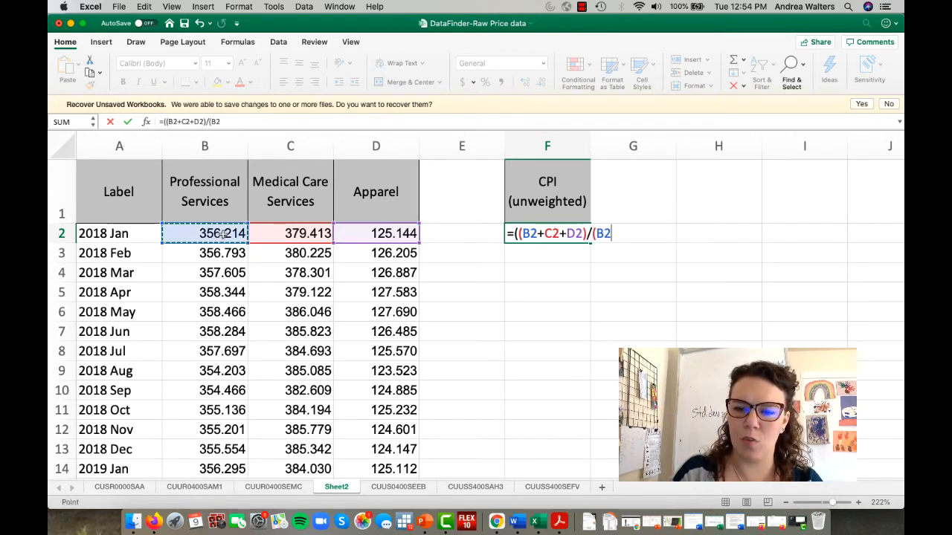
text()/(B2+)
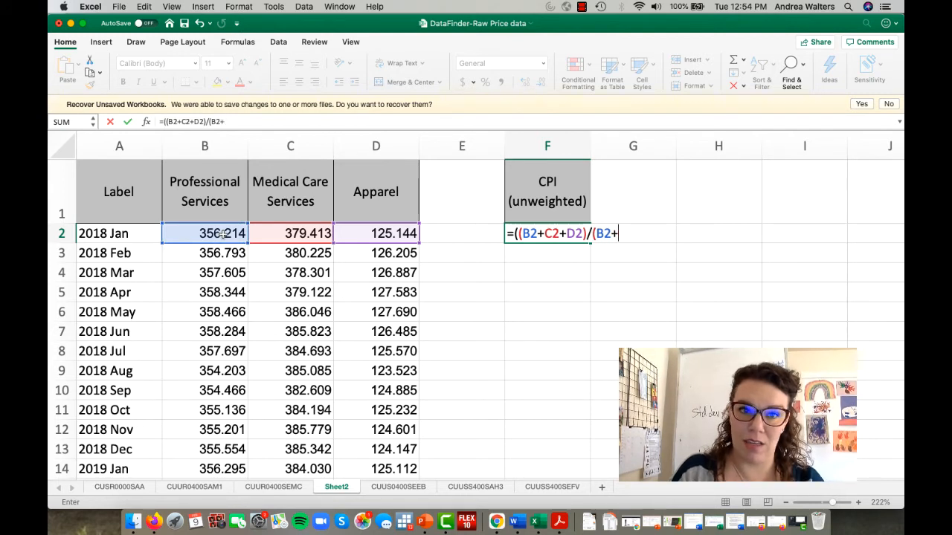
click(287, 235)
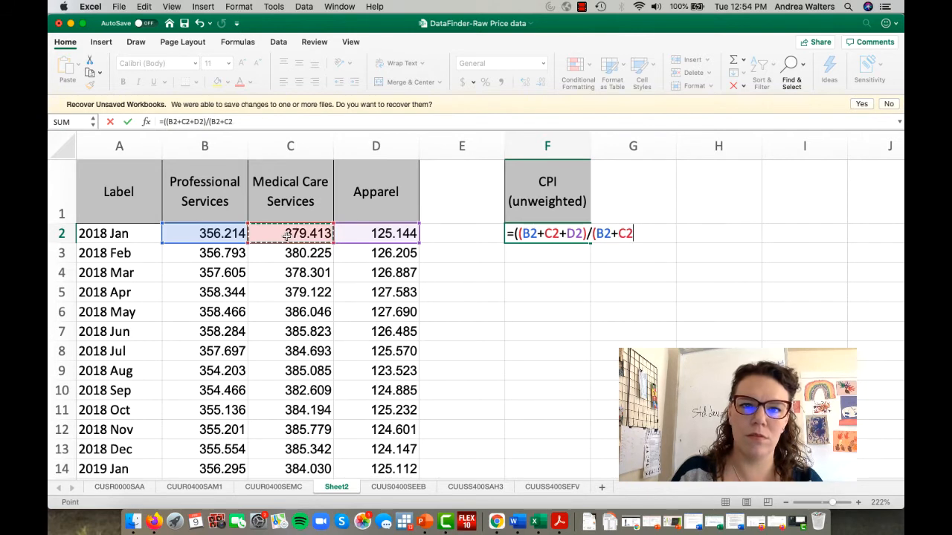
text(+)
click(355, 233)
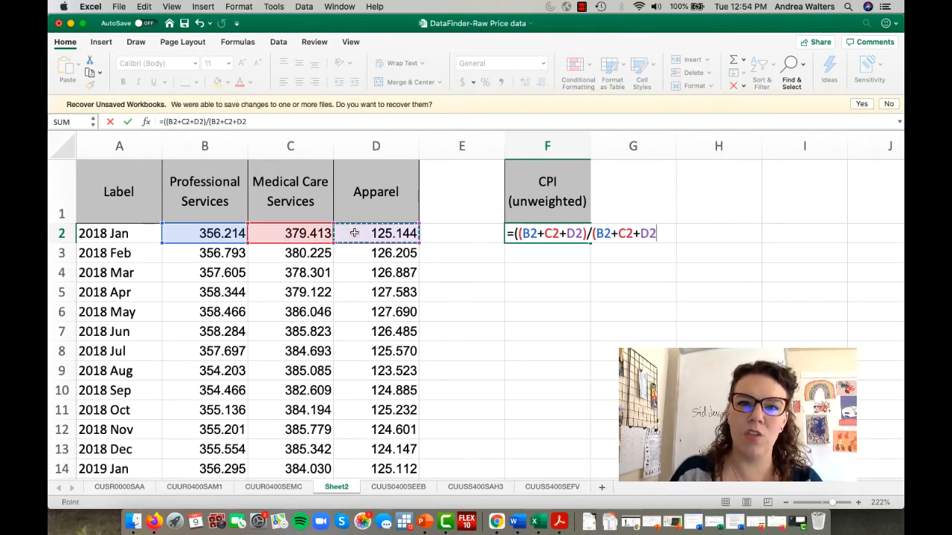
text())
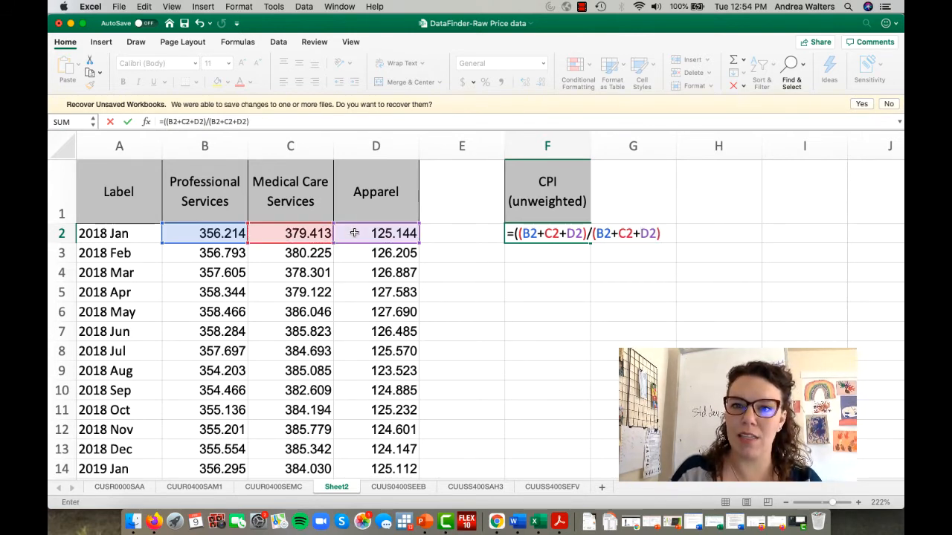
text()*100)
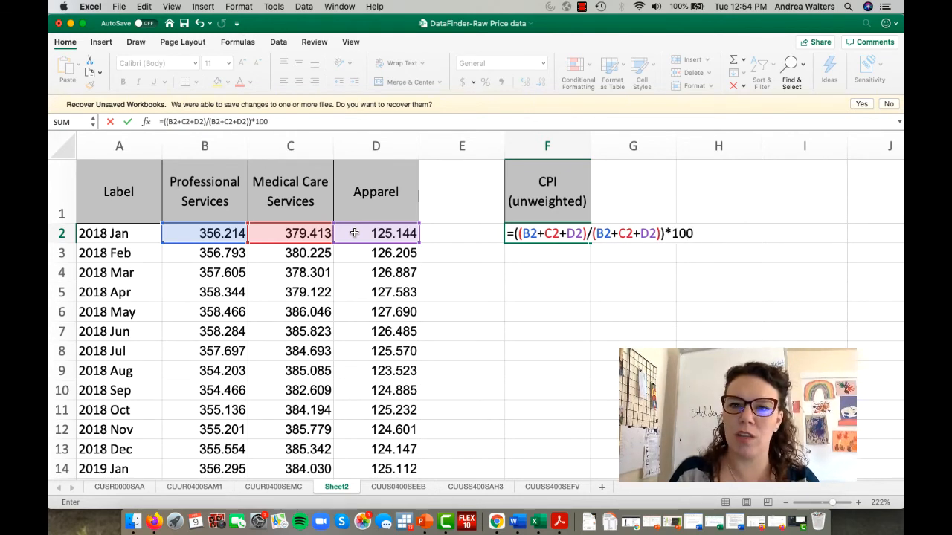
key(Return)
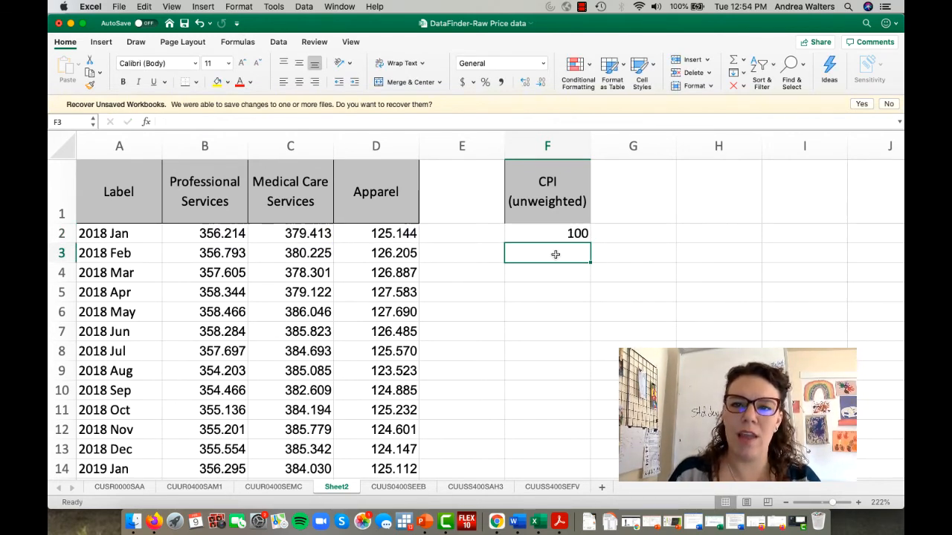
Start the 2018 Feb index formula in F3 with the sum of that month's three series, B3+C3+D3, as the numerator
text(=()
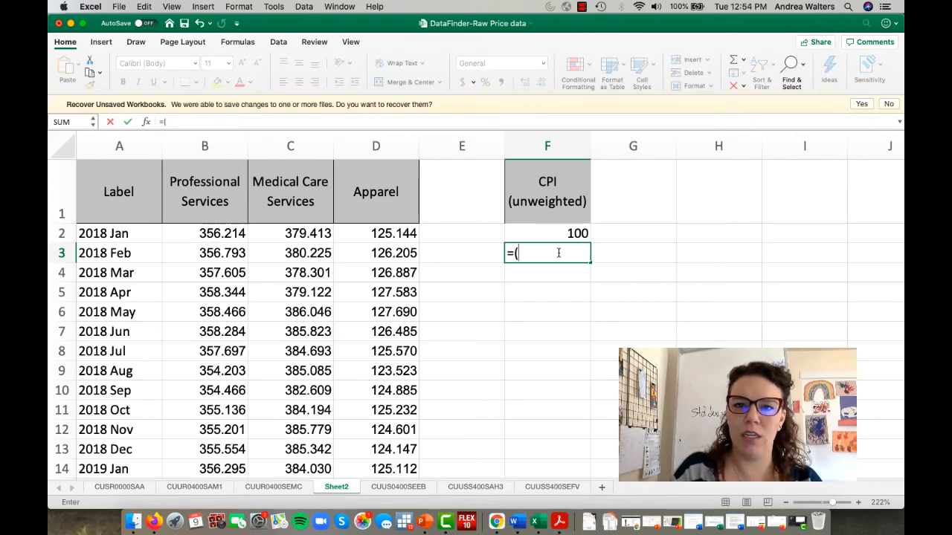
text(()
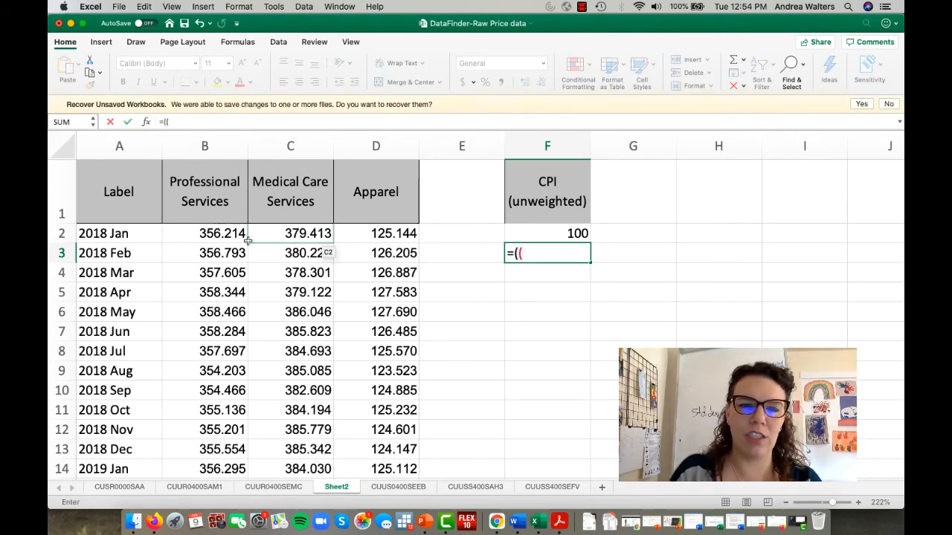
click(230, 253)
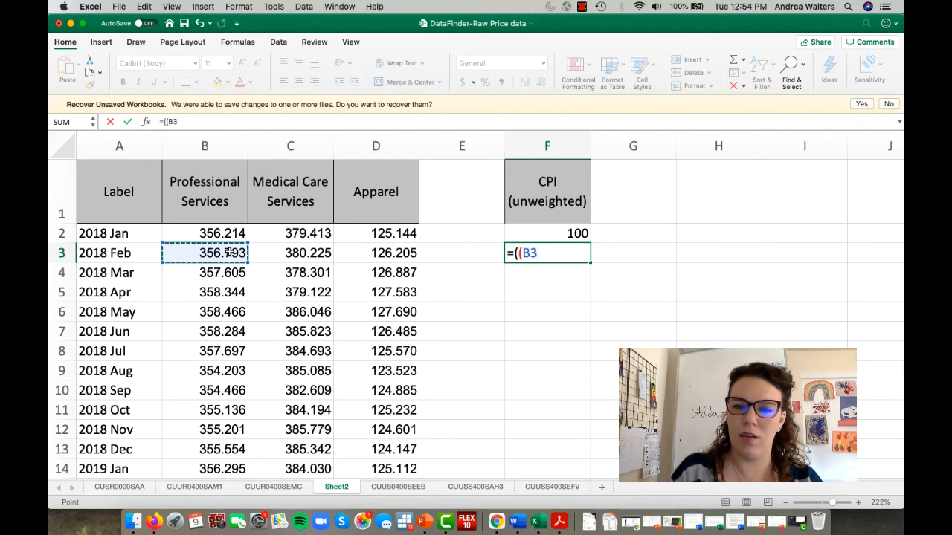
text(+)
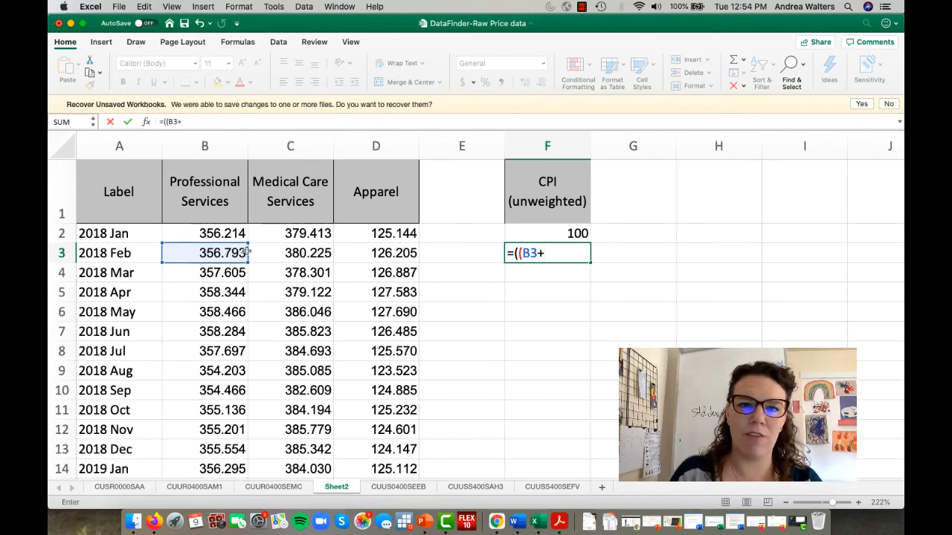
click(292, 253)
text(+)
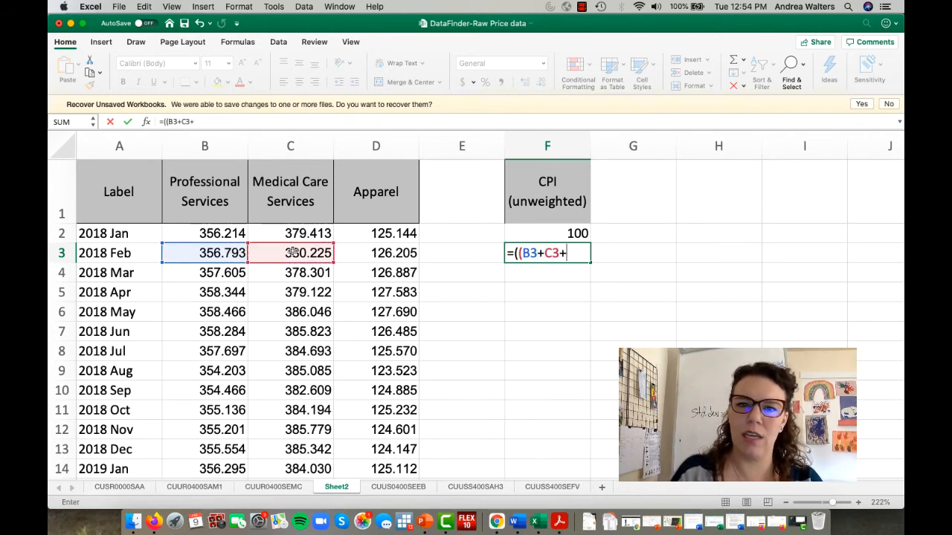
click(370, 253)
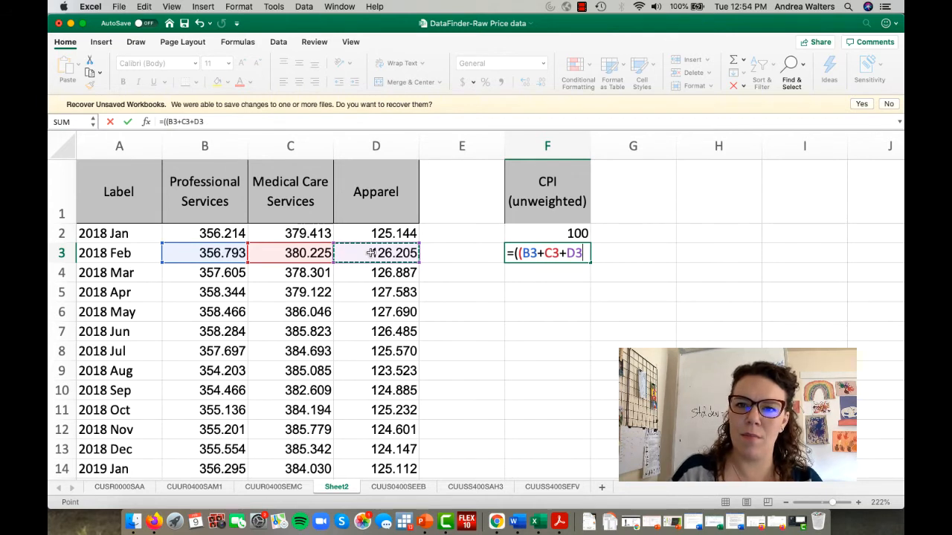
Complete the F3 formula by dividing by the base-month sum and multiplying by 100, giving =((B3+C3+D3)/(B2+C2+D2))*100
text()/()
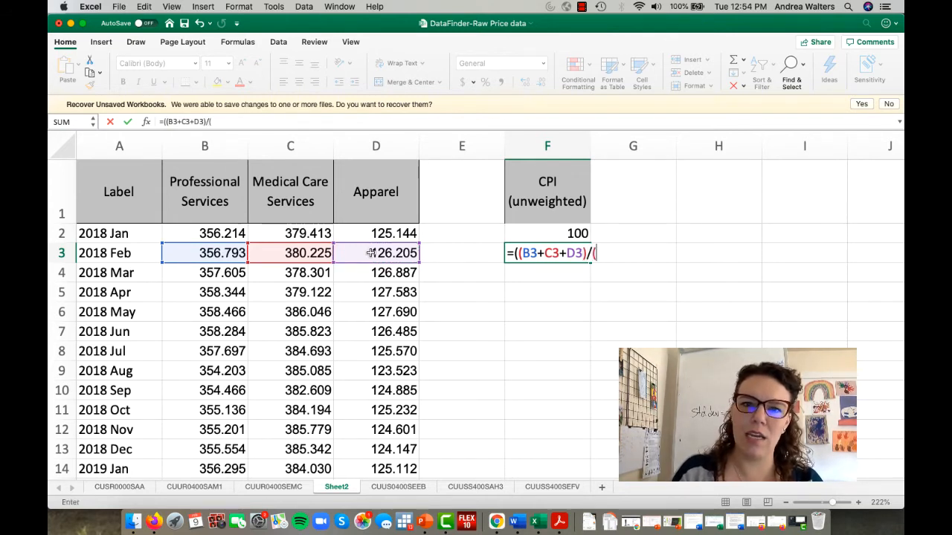
click(214, 234)
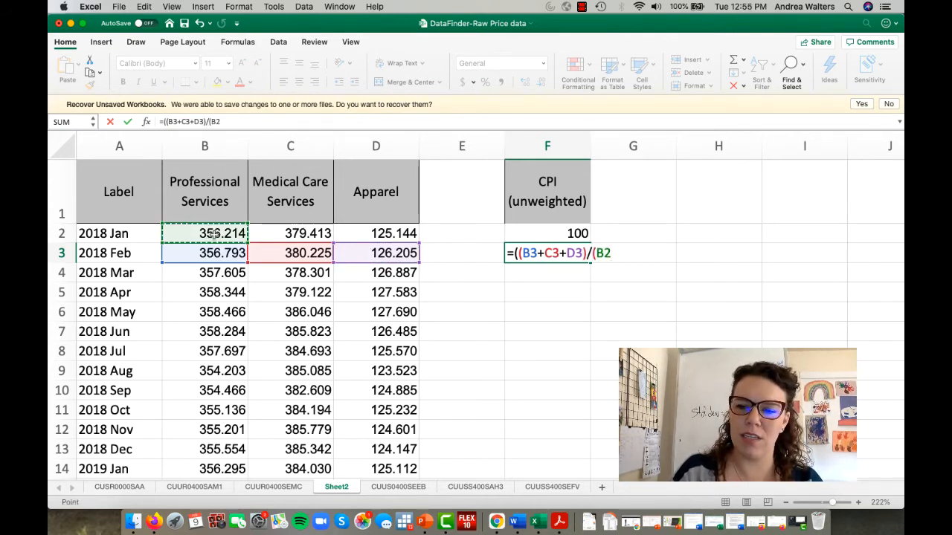
text(+)
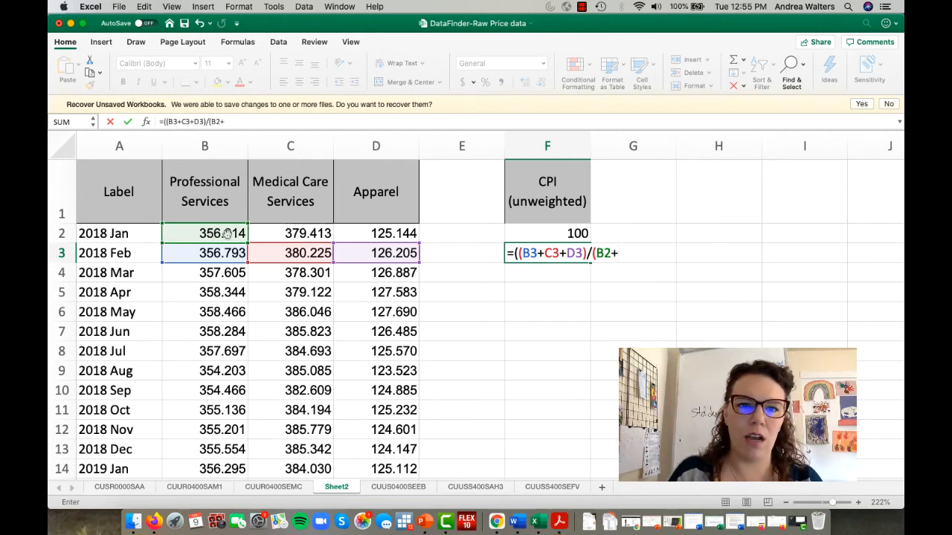
click(261, 233)
text(+)
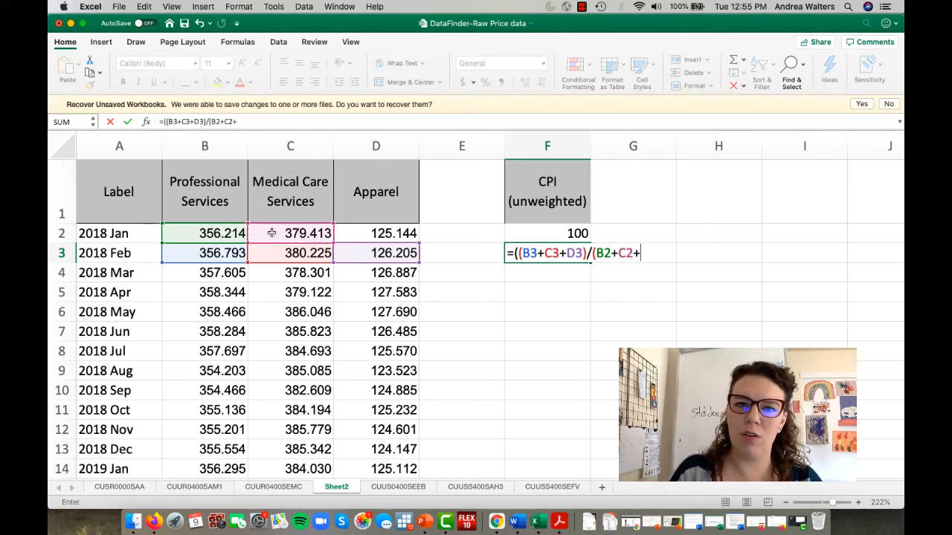
drag(334, 236, 352, 238)
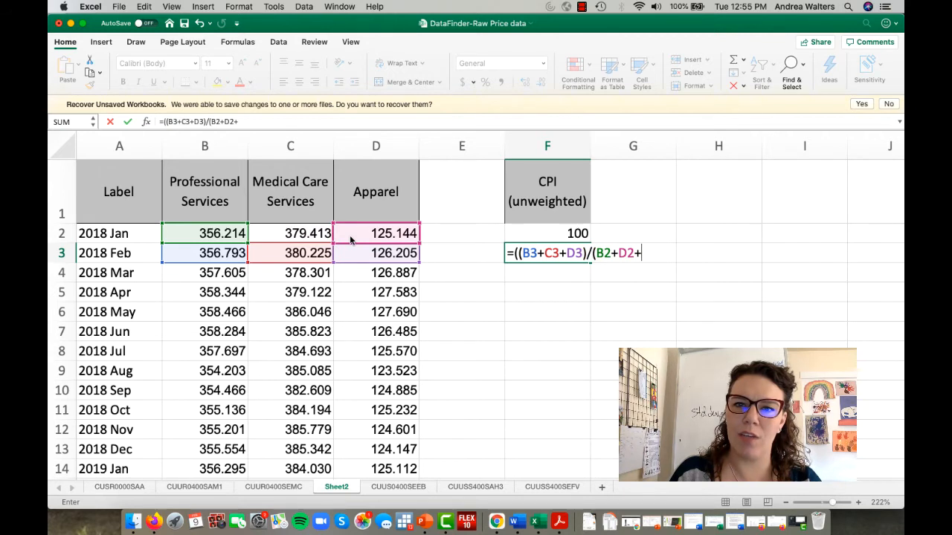
click(353, 233)
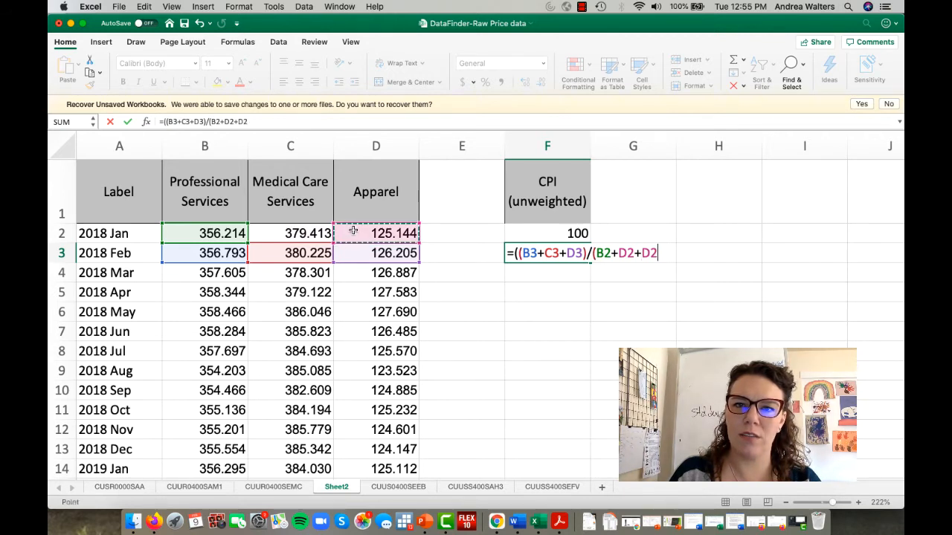
click(626, 253)
key(BackSpace)
text(C)
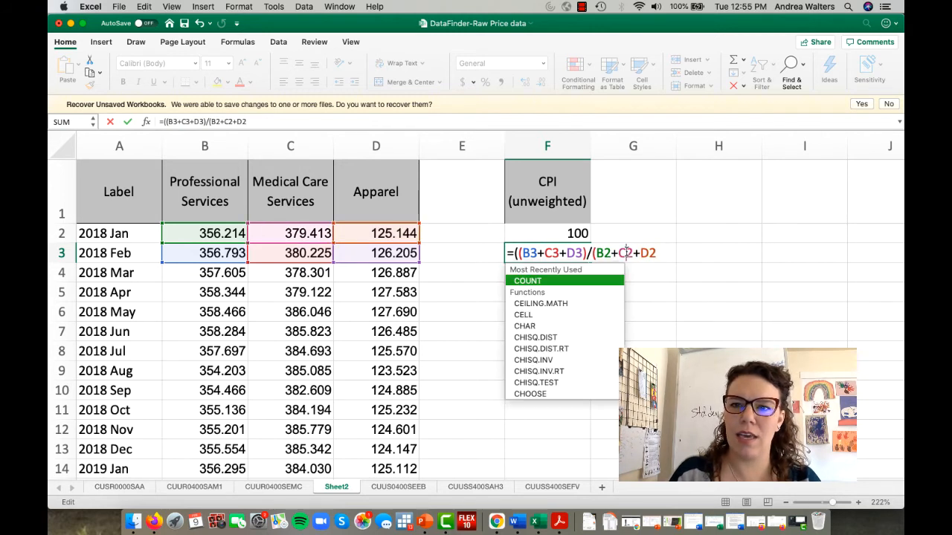
click(402, 121)
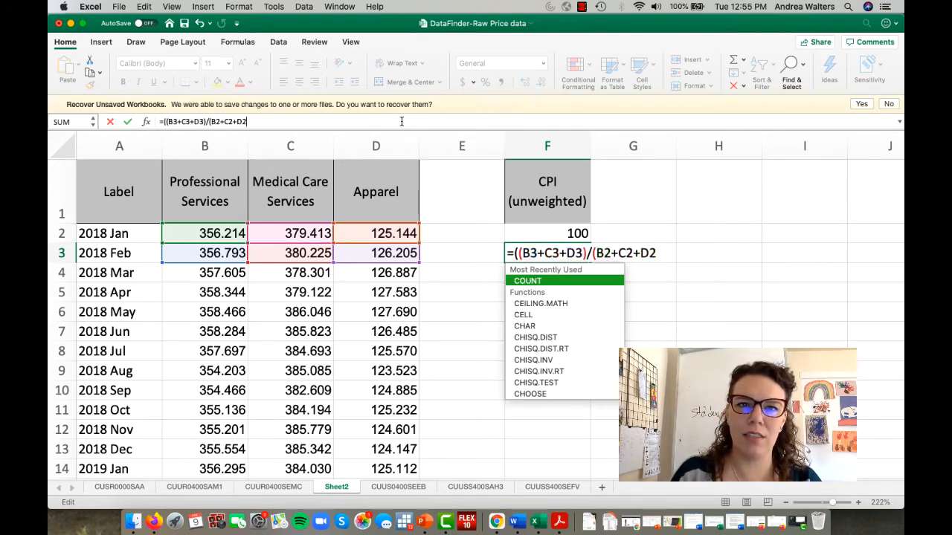
text())
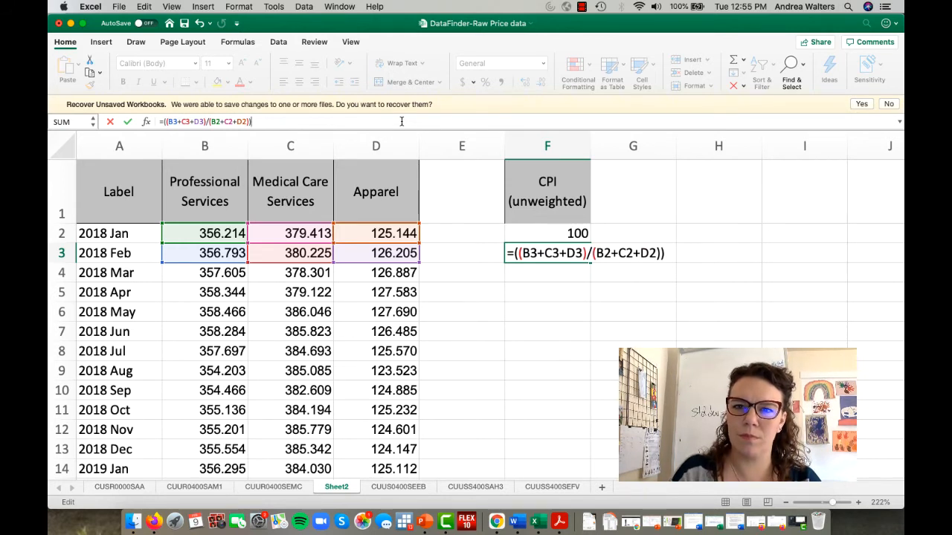
text(*100)
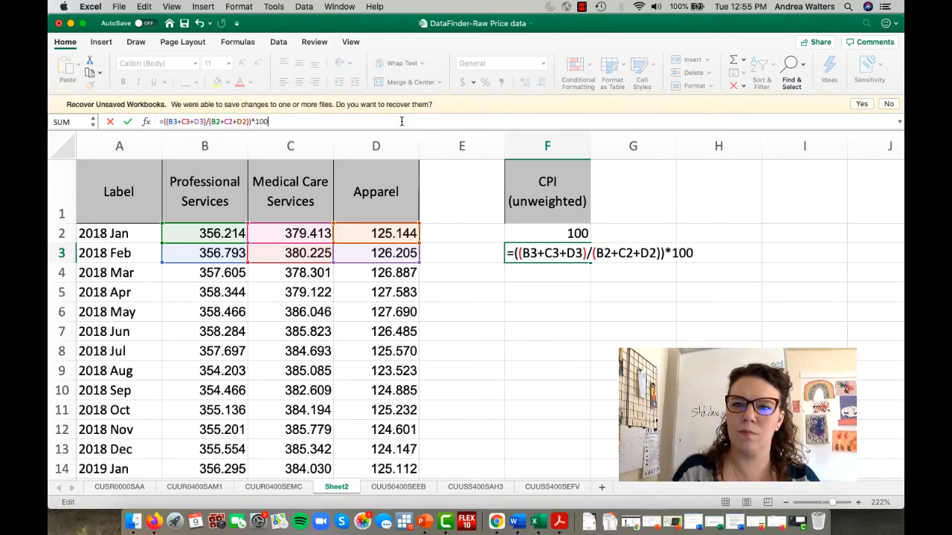
key(Return)
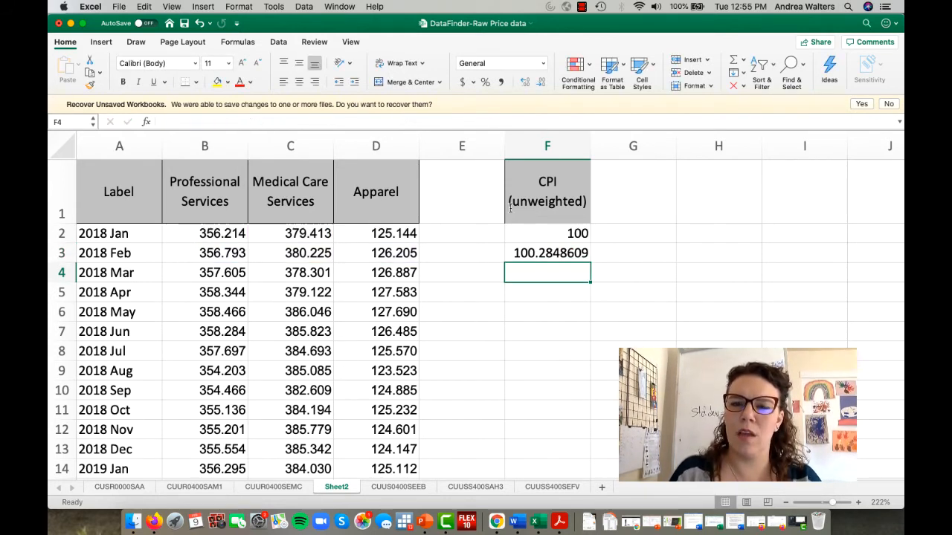
Start the 2018 Mar index formula in F4 with the sum of that month's three series, =((B4+C4+D4), as the numerator
click(520, 254)
click(522, 277)
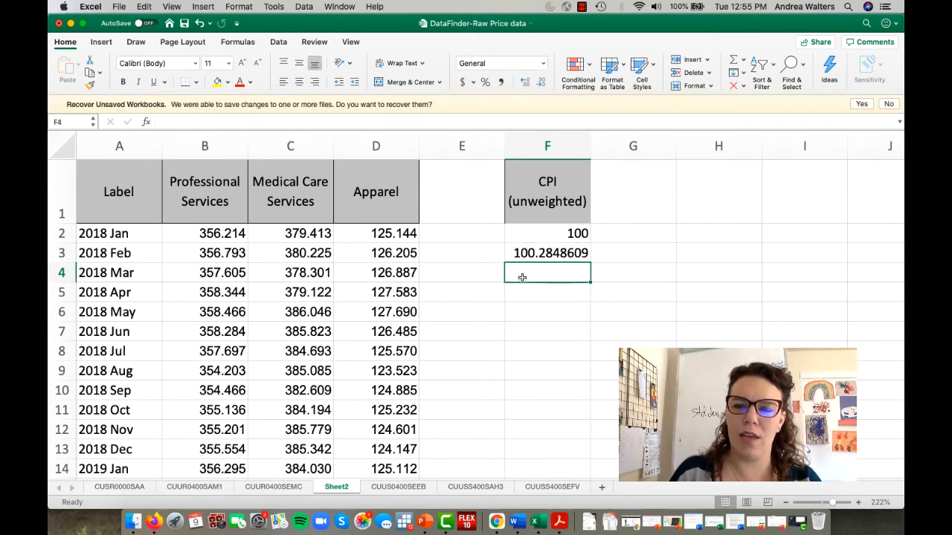
text(=)
key(BackSpace)
text(=(()
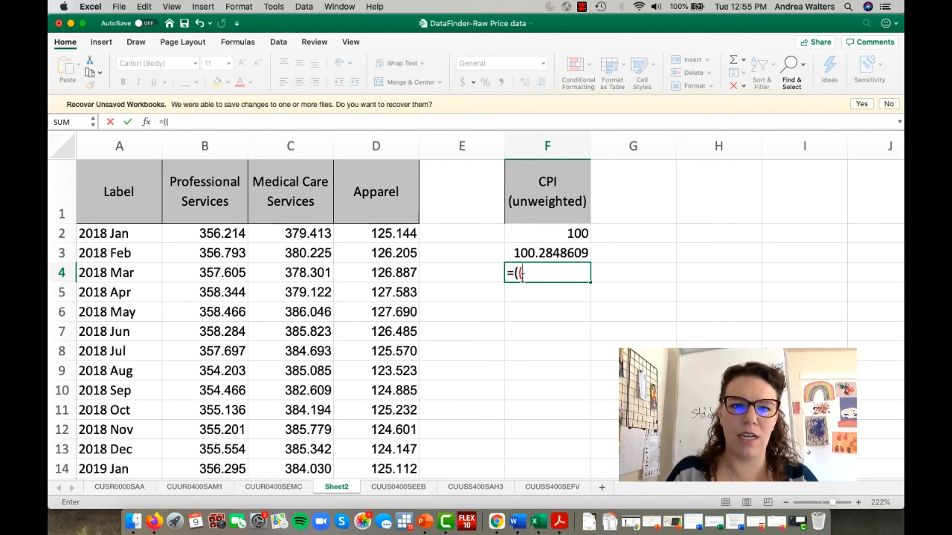
click(234, 273)
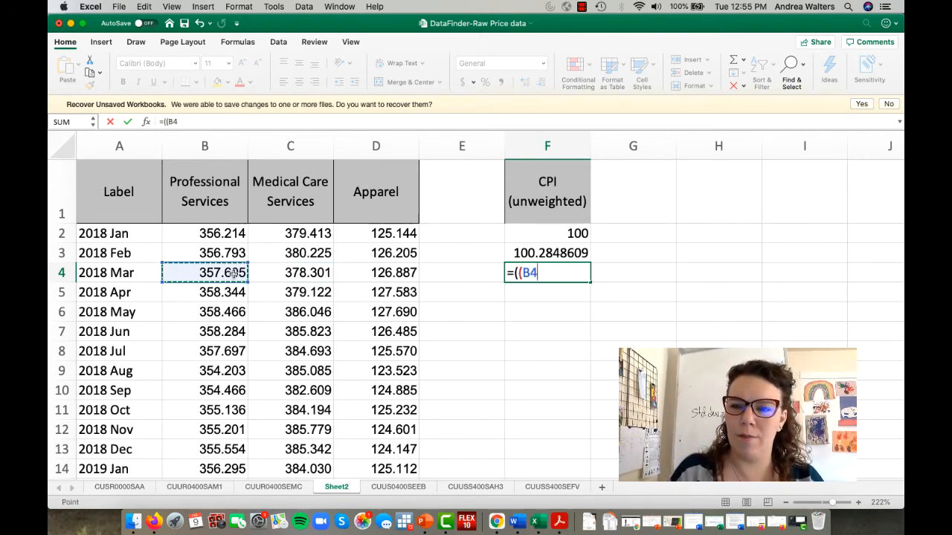
text(+)
click(278, 277)
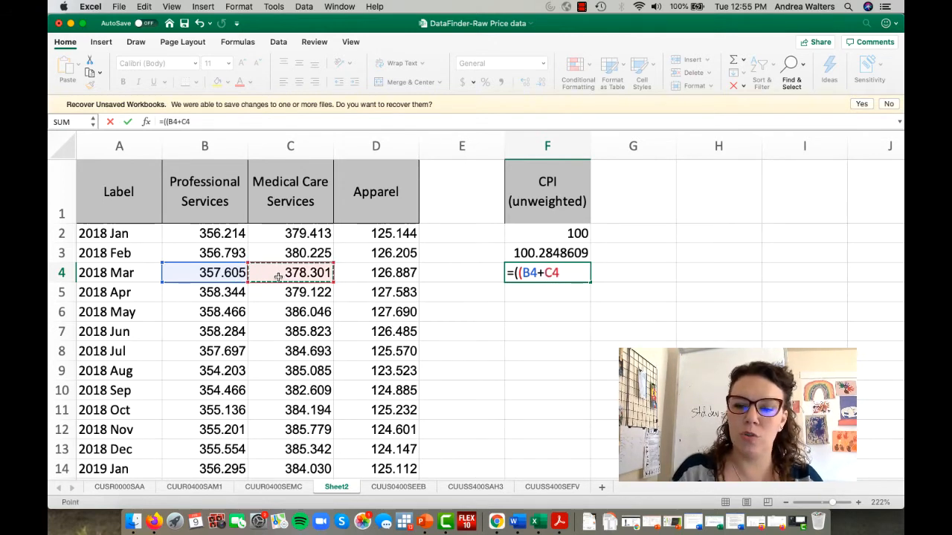
text(+)
click(358, 275)
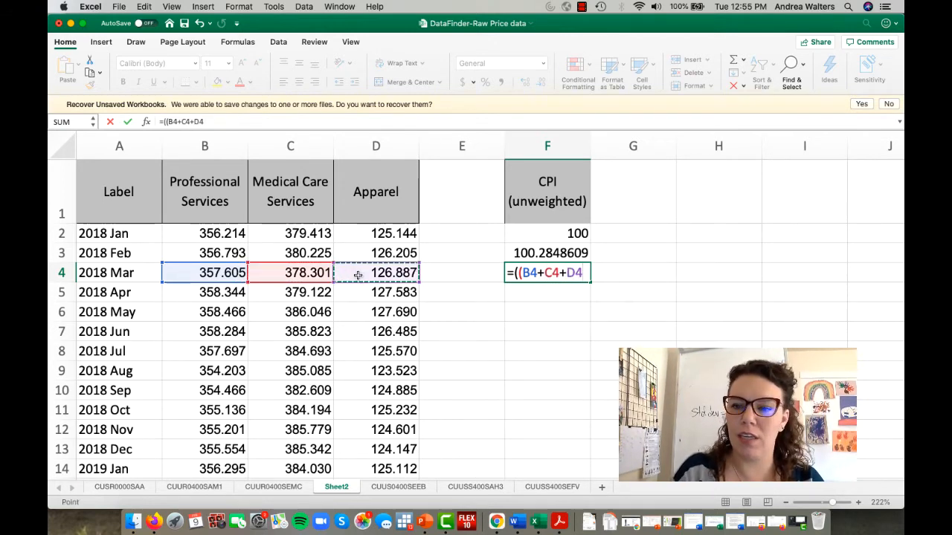
text())
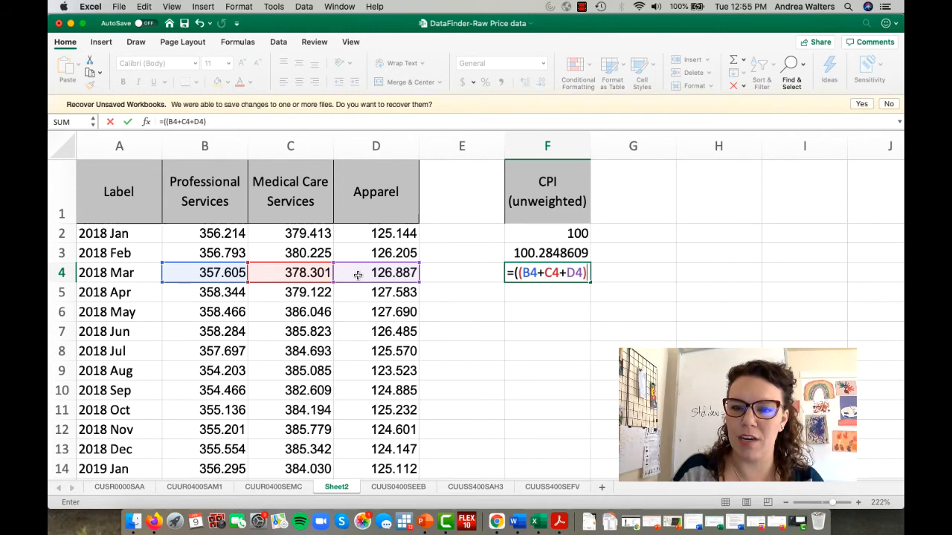
Continue the F4 formula by dividing by the base-month sum, starting its denominator with the absolute reference $B$2
text(/)
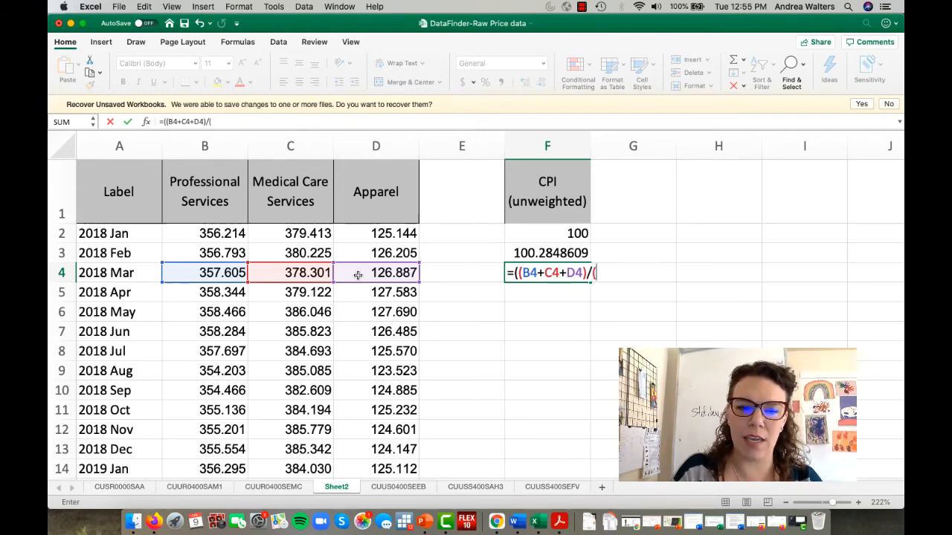
text(($)
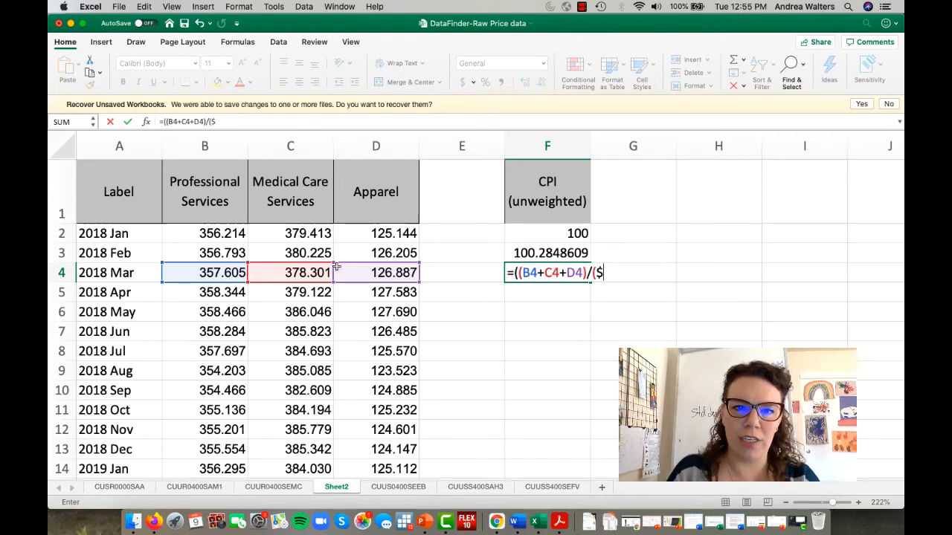
click(220, 233)
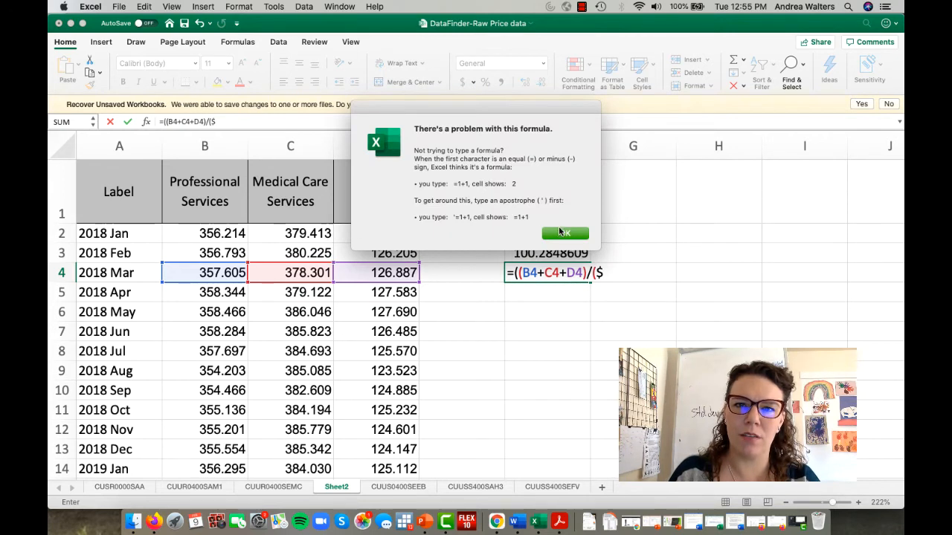
click(563, 235)
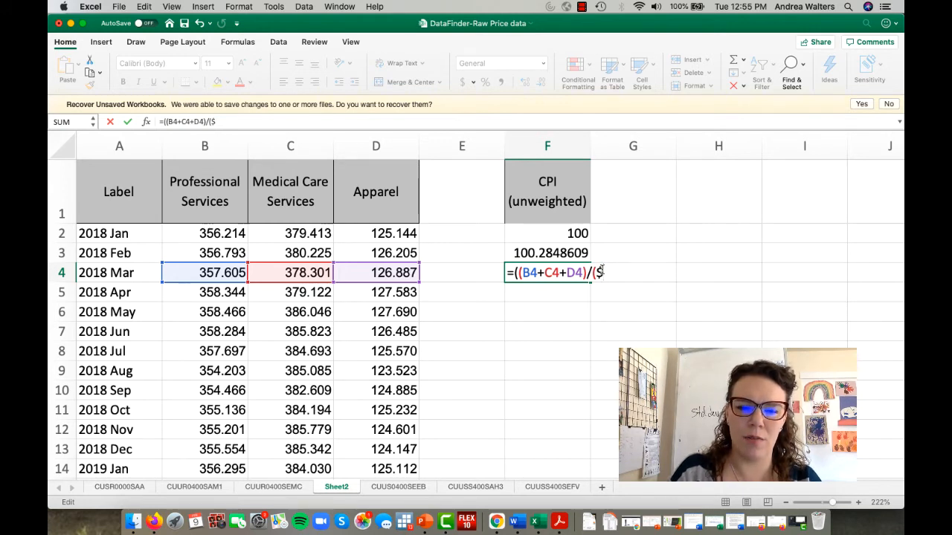
text(B2)
key(BackSpace)
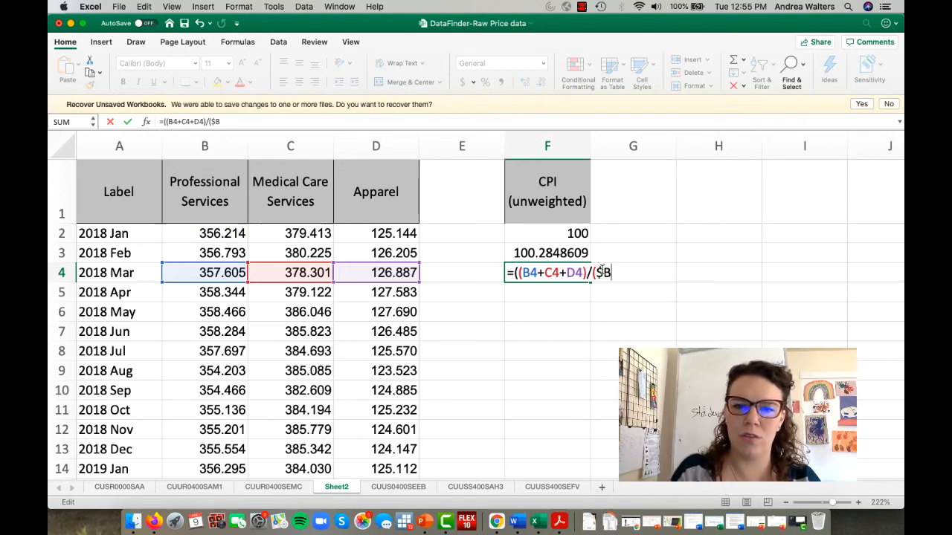
text($2)
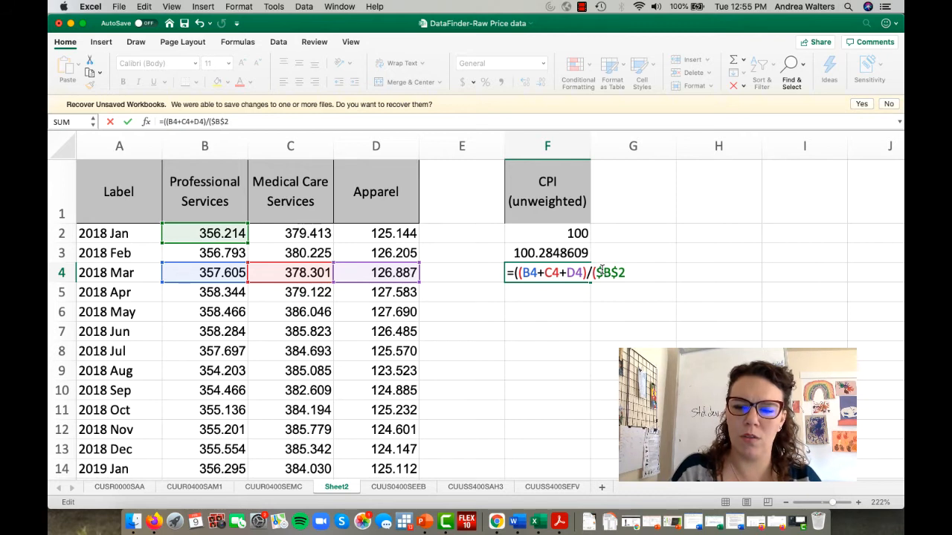
text(+)
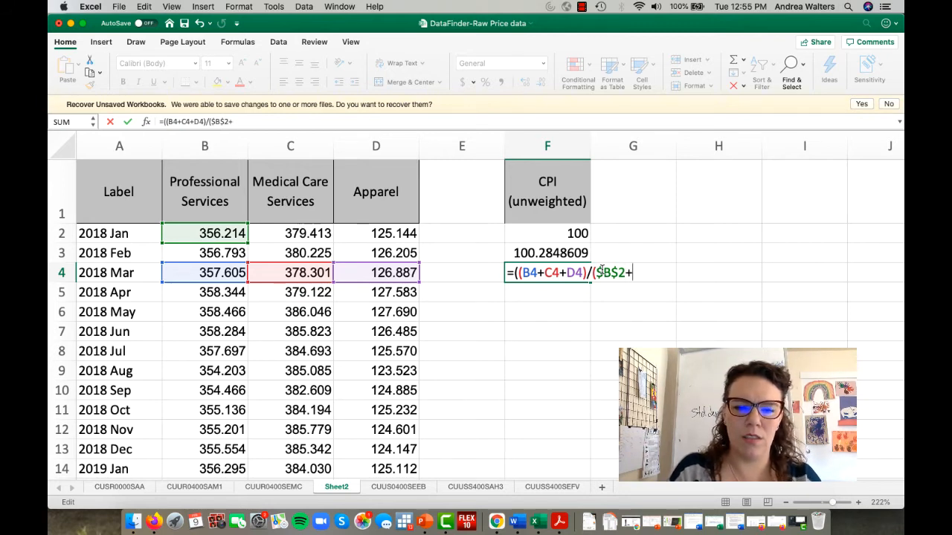
Complete the F4 formula with $C$2 and $D$2 and multiply by 100, giving =((B4+C4+D4)/($B$2+$C$2+$D$2))*100
text($)
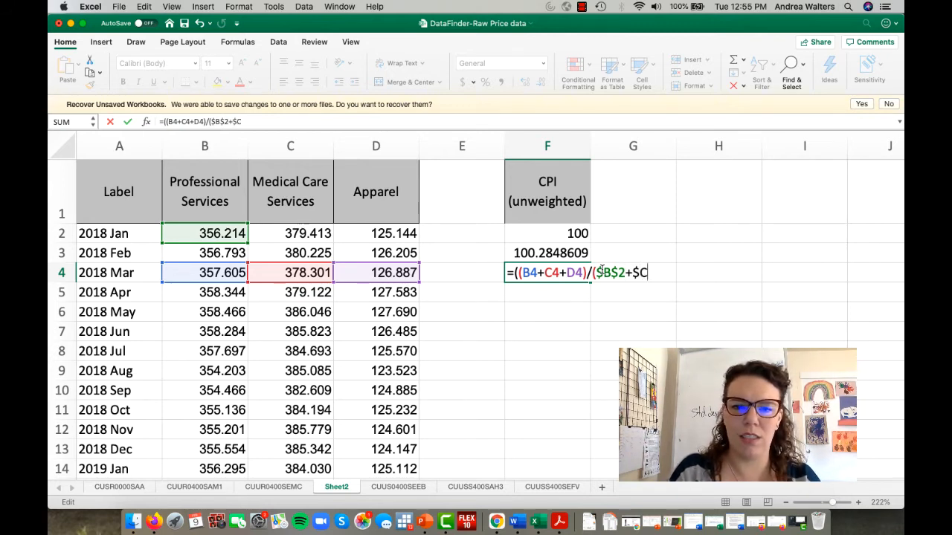
text(C$2)
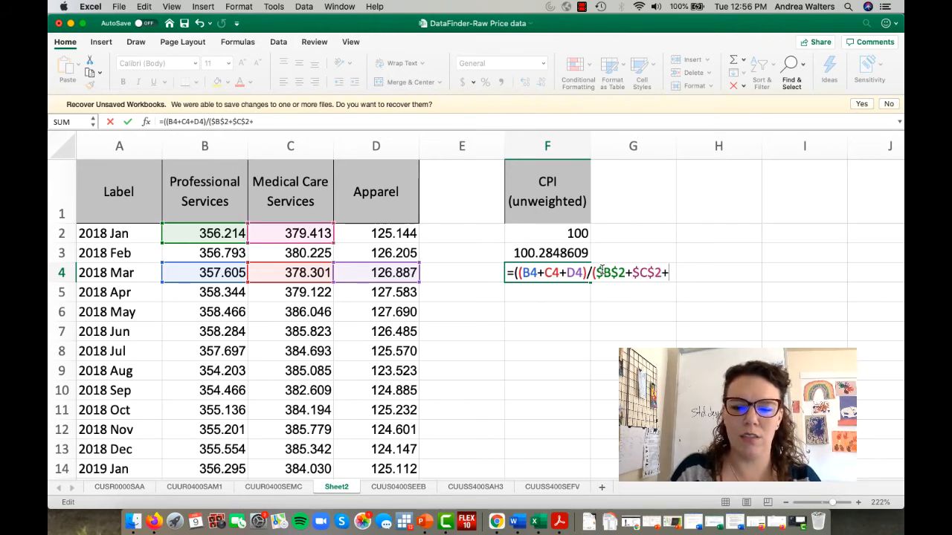
text(+$)
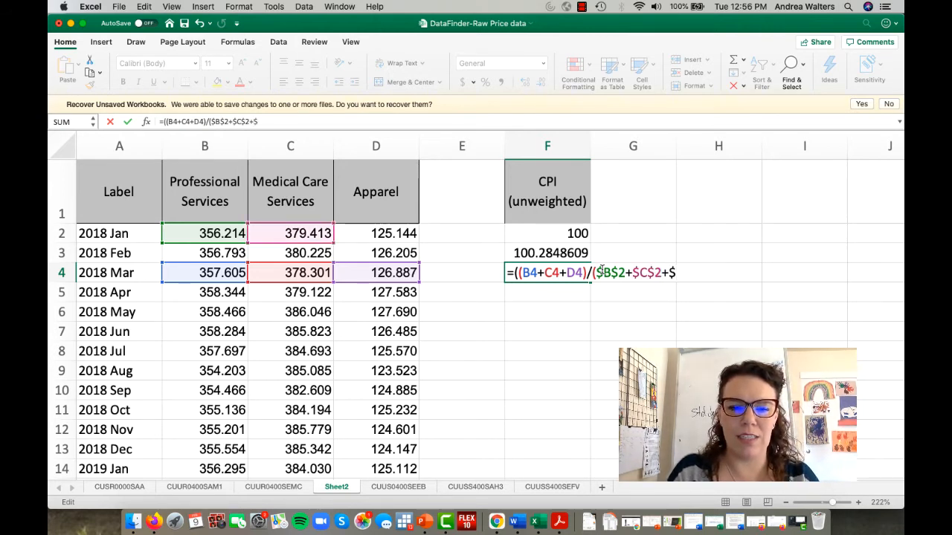
text(D$)
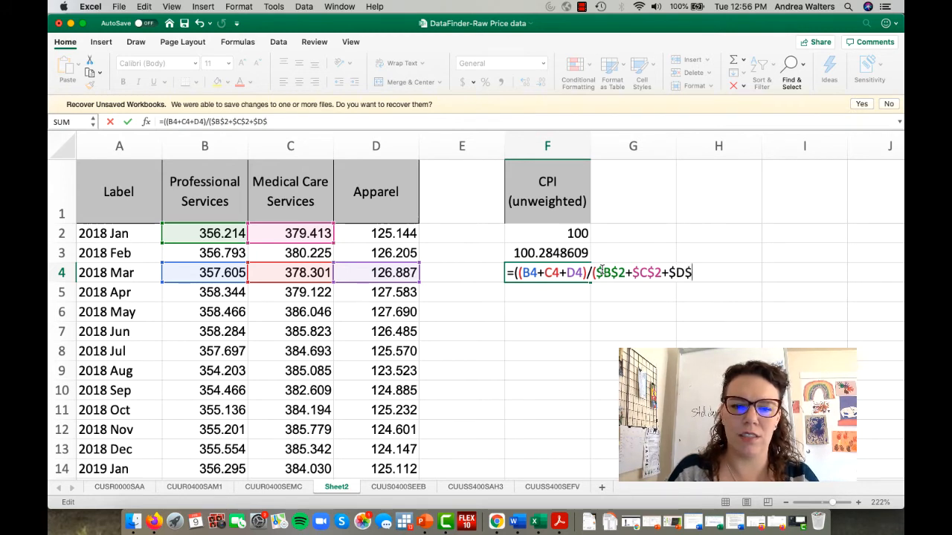
text(2)))
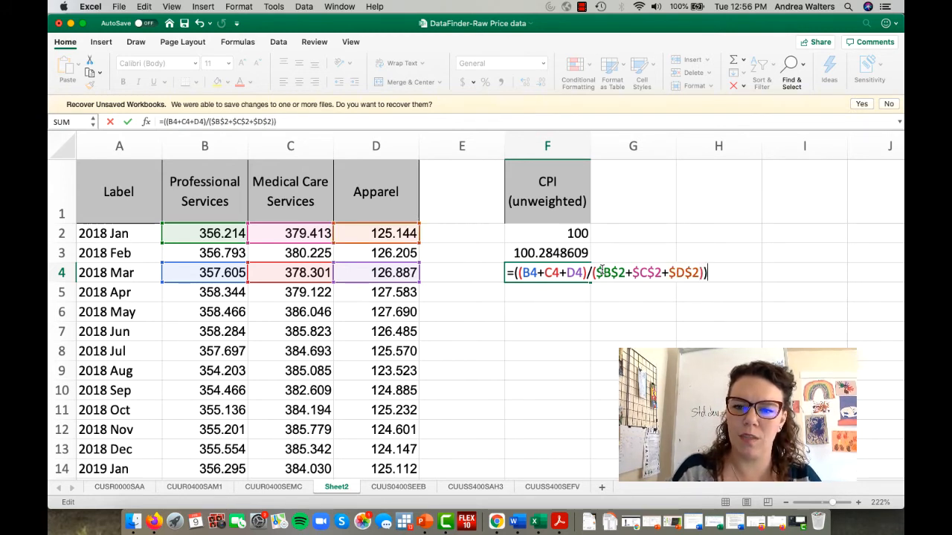
text(*100)
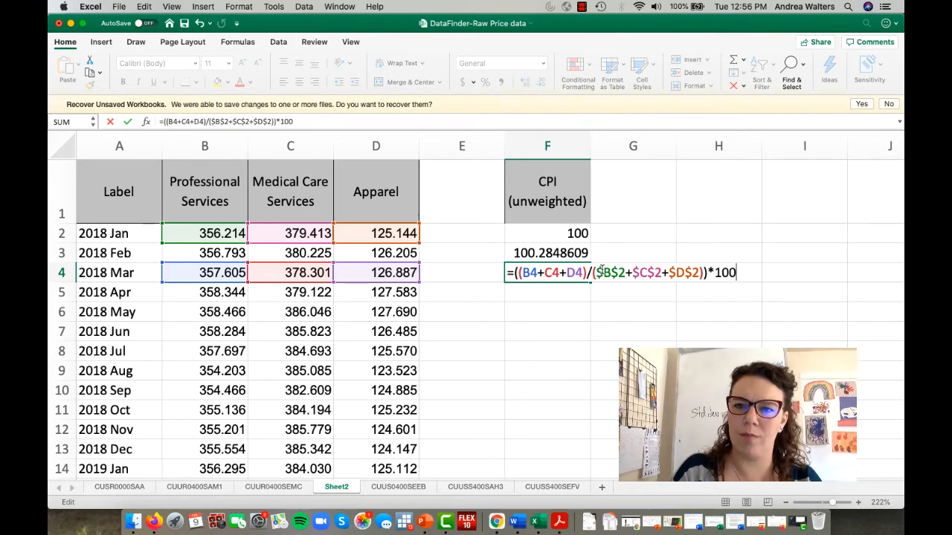
key(Return)
Fill the F4 formula down the CPI (unweighted) column through the 2020 Dec row, F37
click(578, 273)
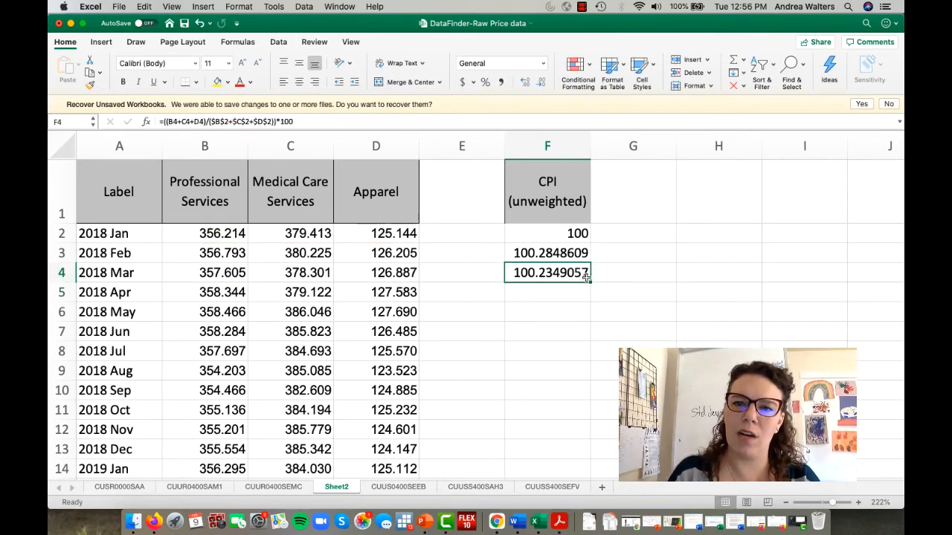
drag(590, 283, 574, 346)
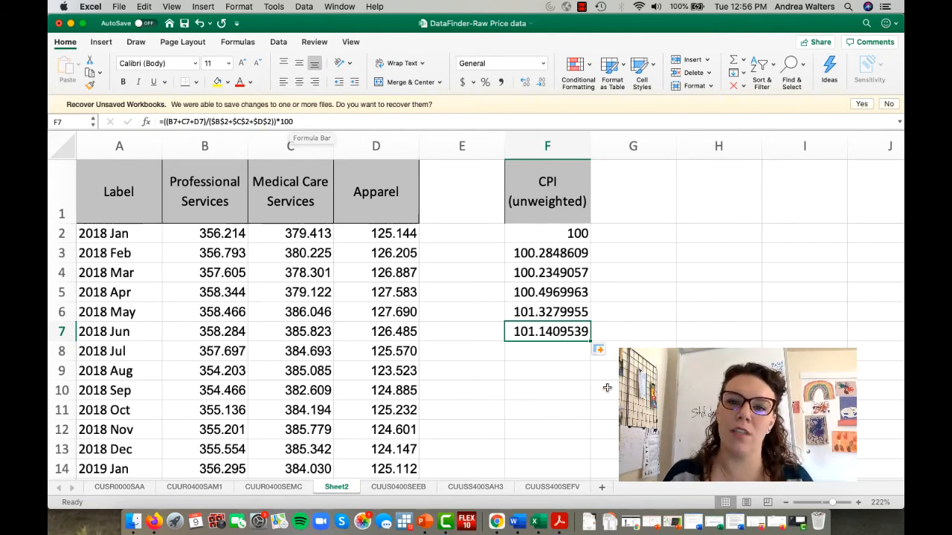
scroll(607, 389, up, 4)
scroll(615, 389, up, 4)
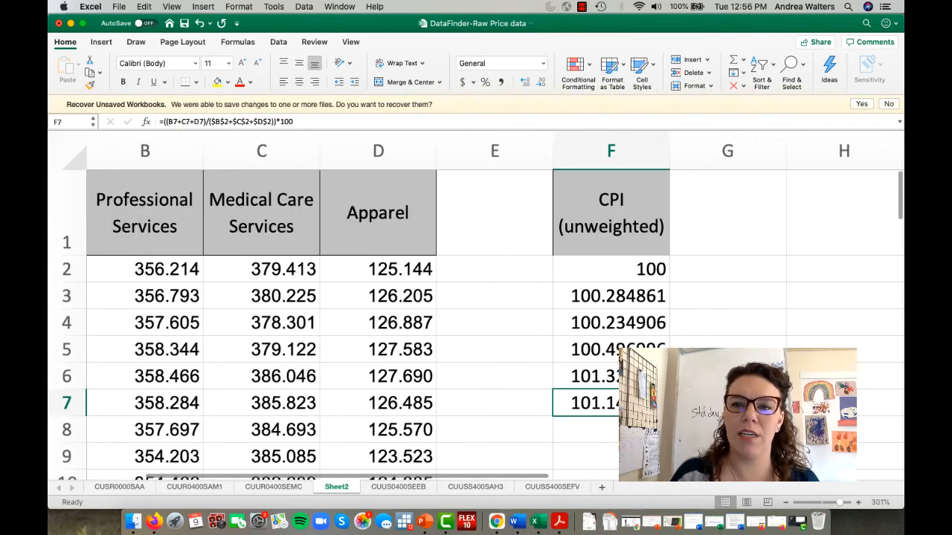
scroll(615, 389, down, 4)
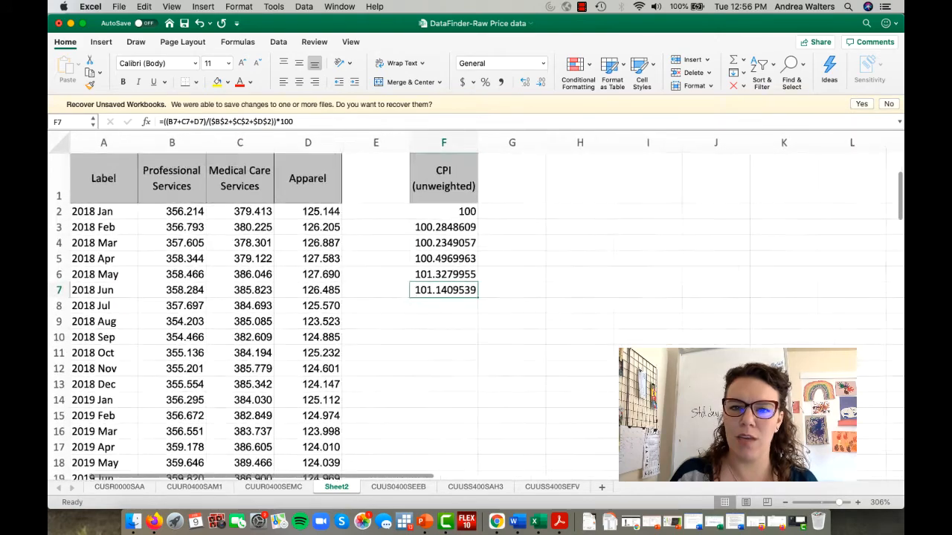
scroll(446, 293, down, 5)
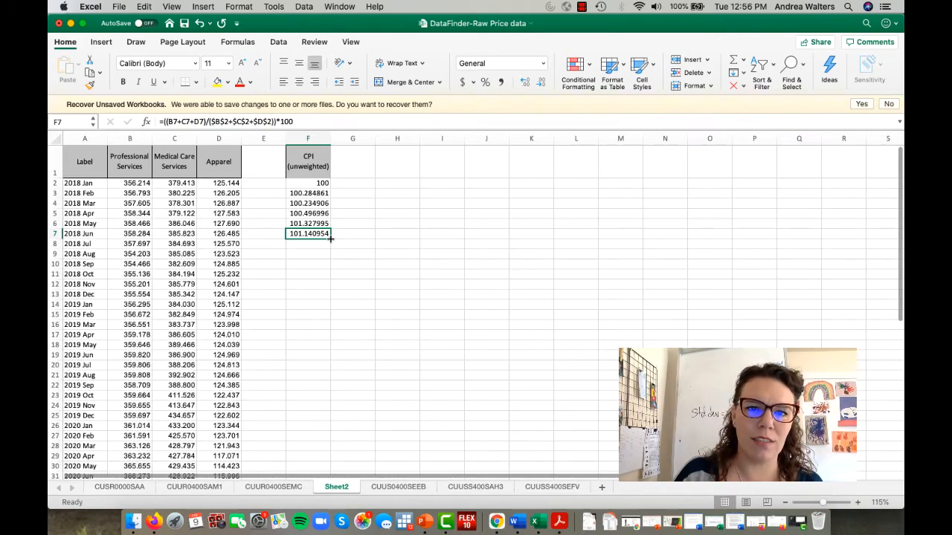
drag(331, 238, 315, 453)
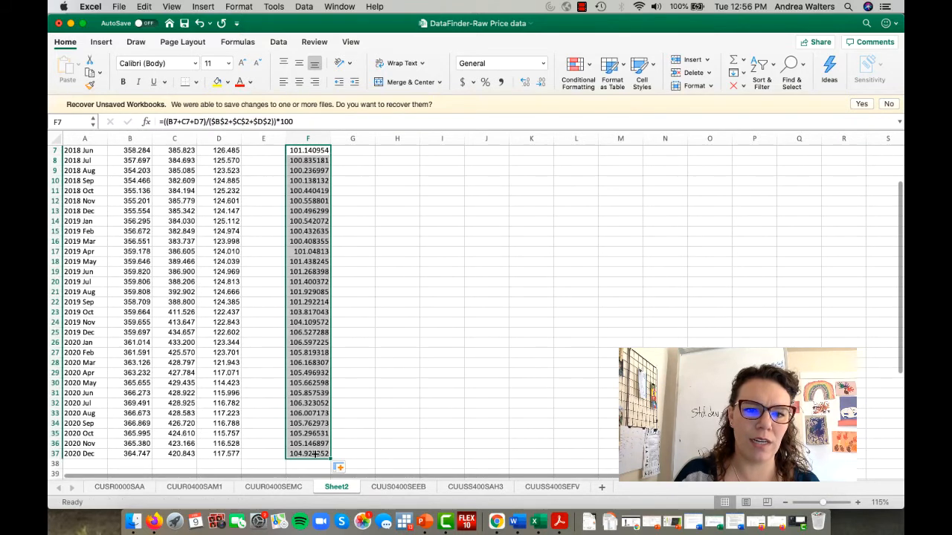
click(582, 8)
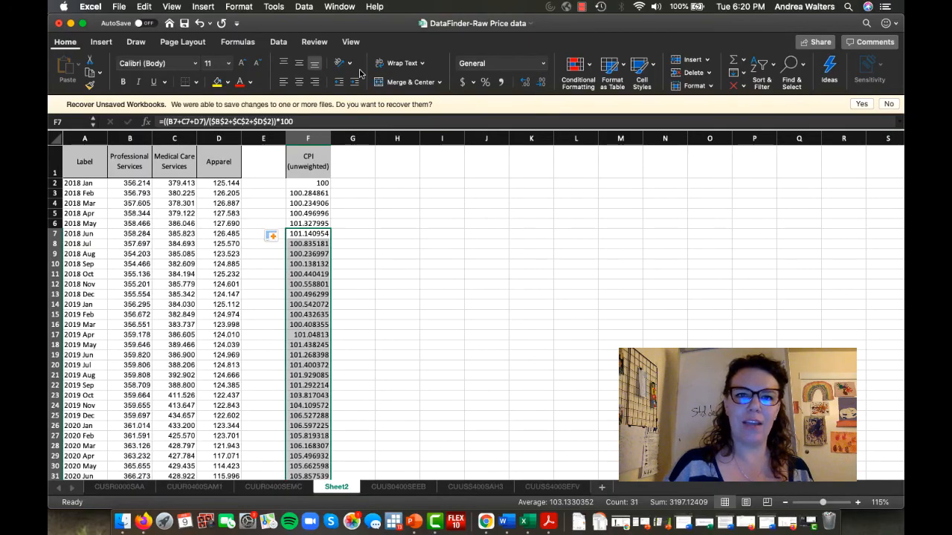
Insert a basic 2-D line chart of the CPI (unweighted) data in column F
click(319, 136)
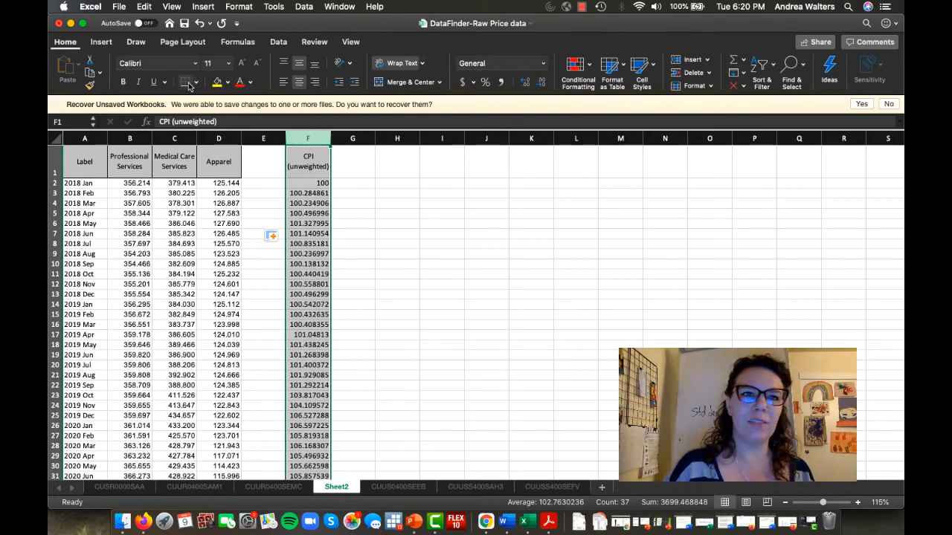
click(103, 43)
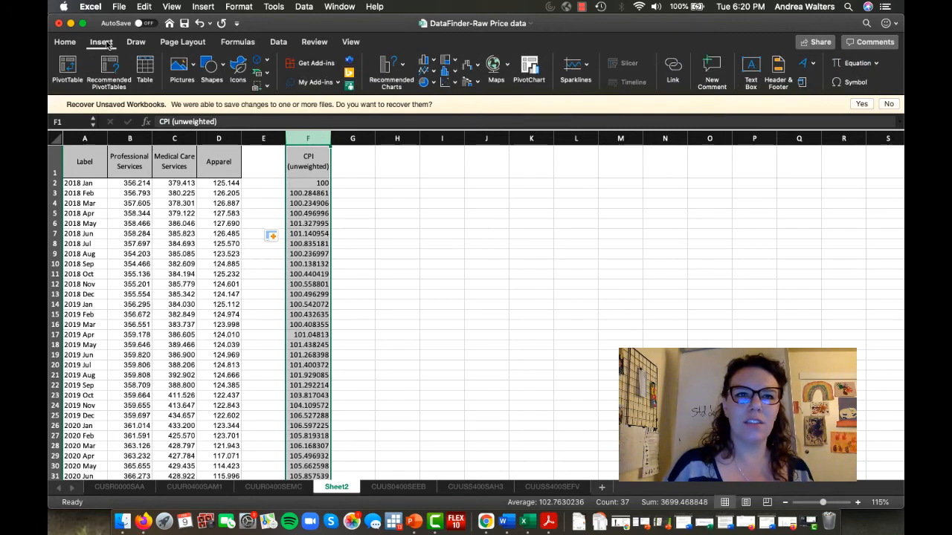
click(434, 73)
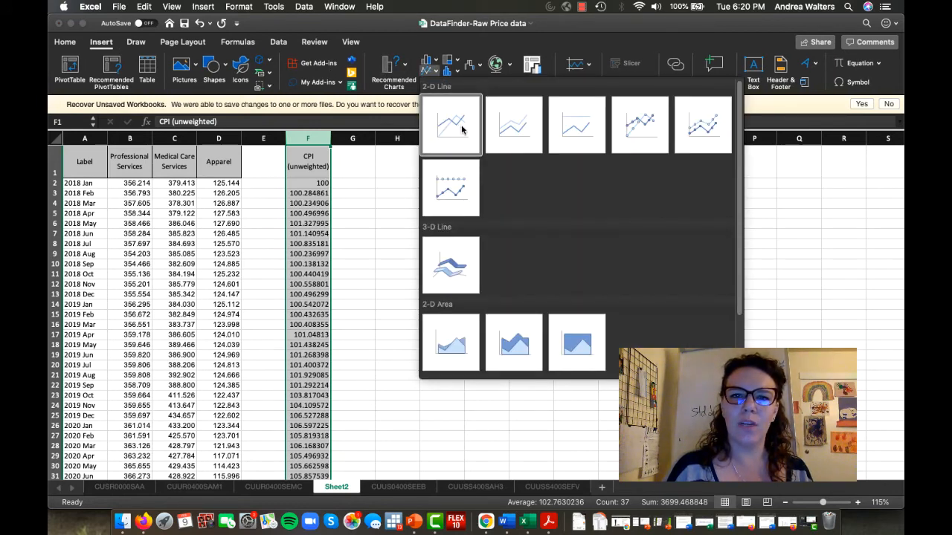
click(461, 129)
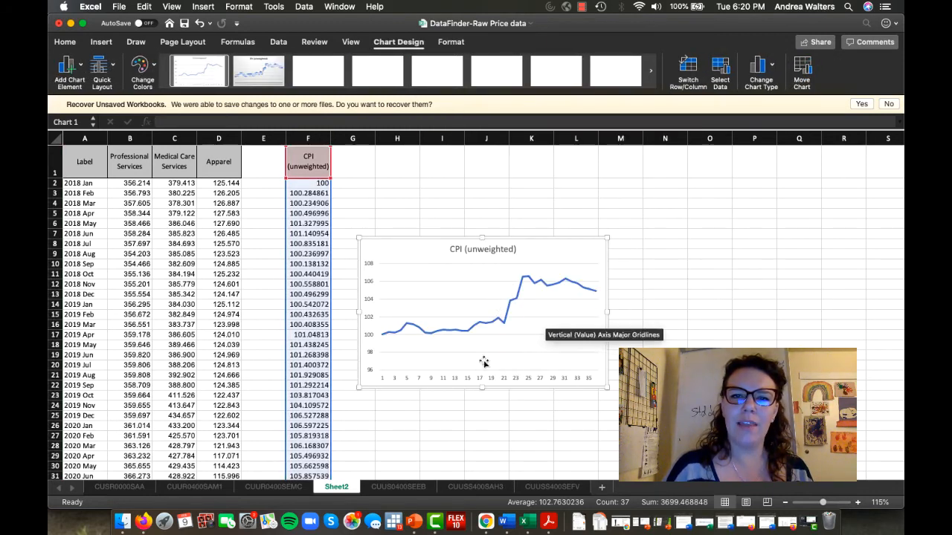
Set the CPI chart's horizontal category axis labels to the month column range, =Sheet2!$A$1:$A$37
right_click(577, 251)
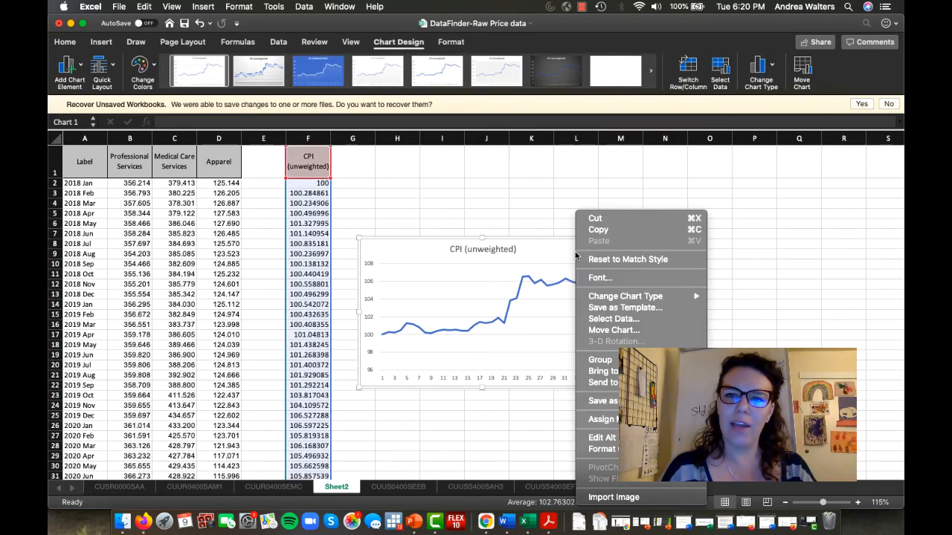
click(608, 322)
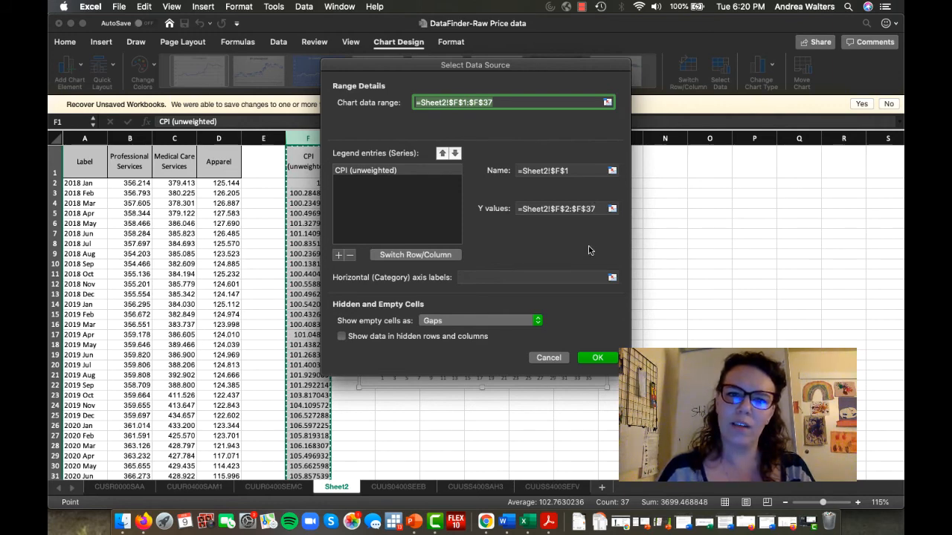
click(612, 277)
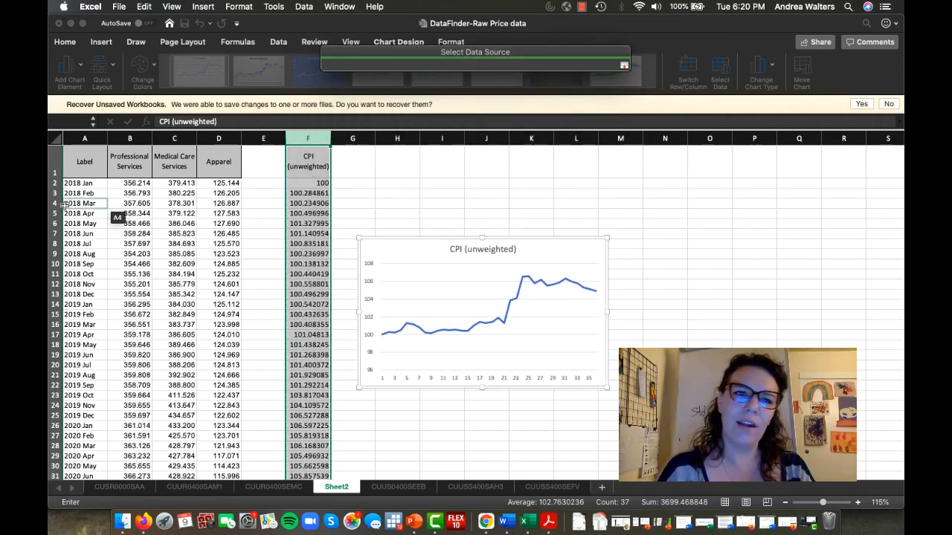
drag(75, 165, 94, 372)
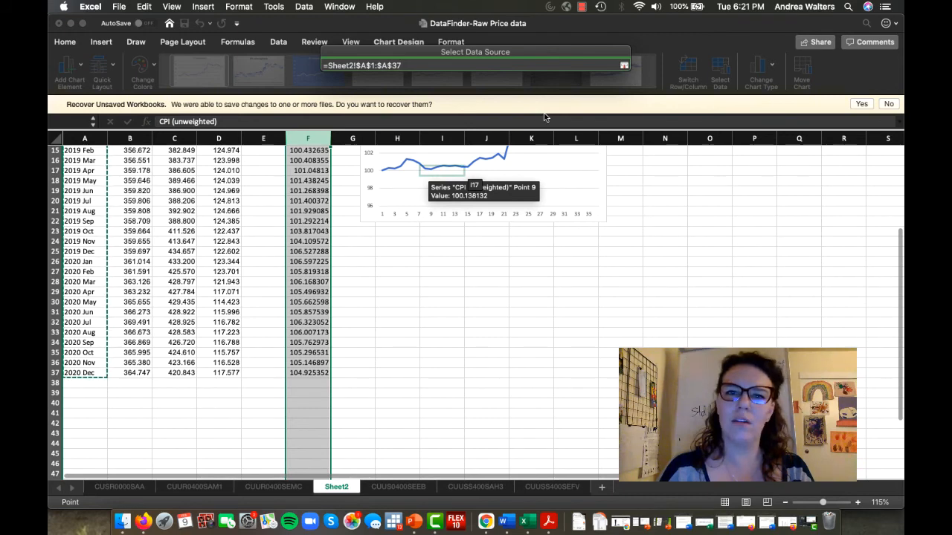
key(Return)
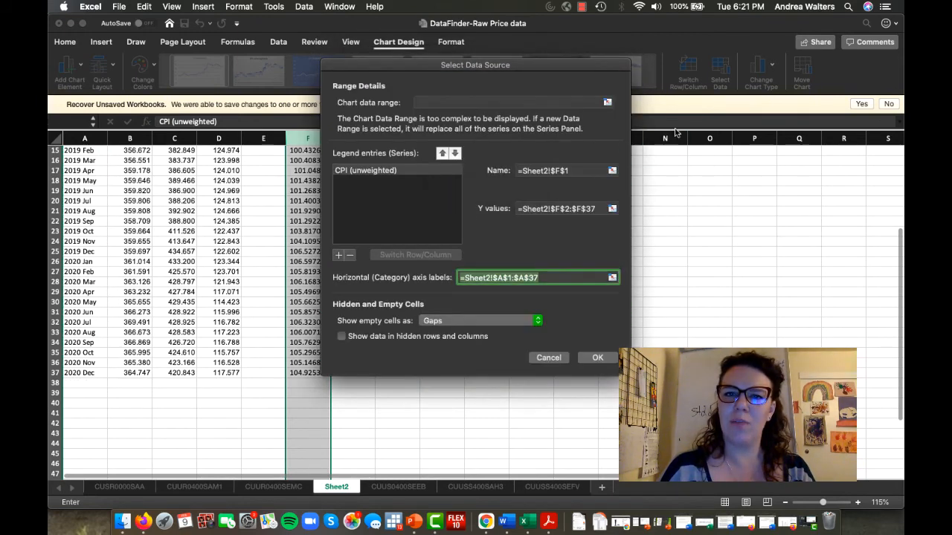
click(602, 360)
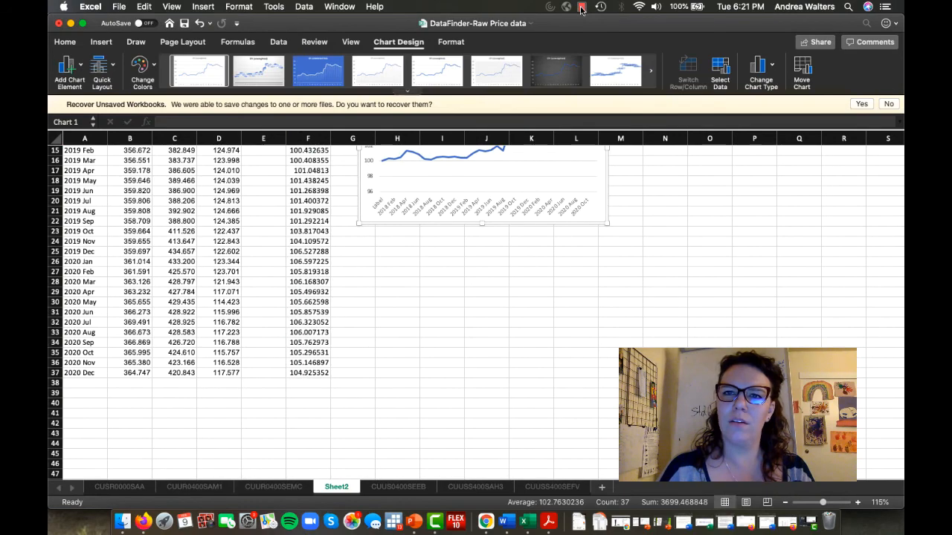
click(582, 9)
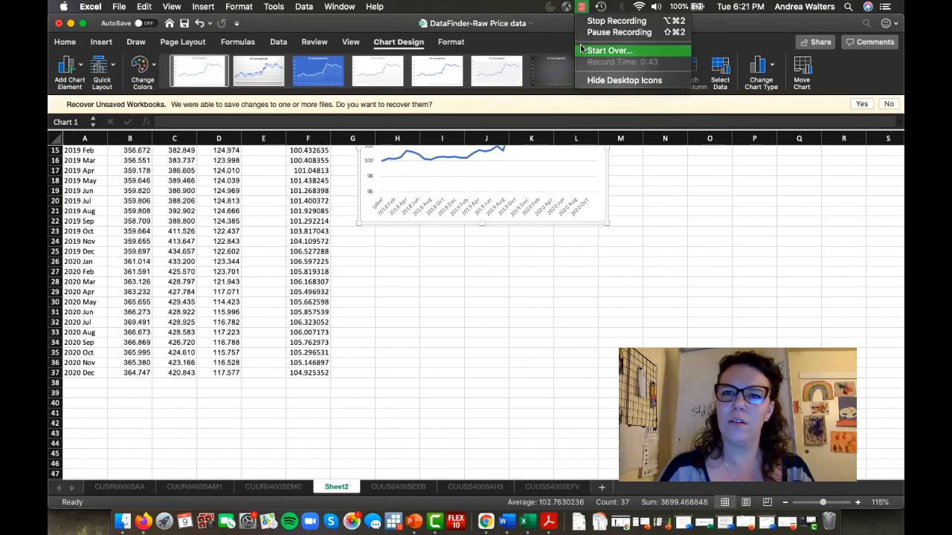
click(587, 34)
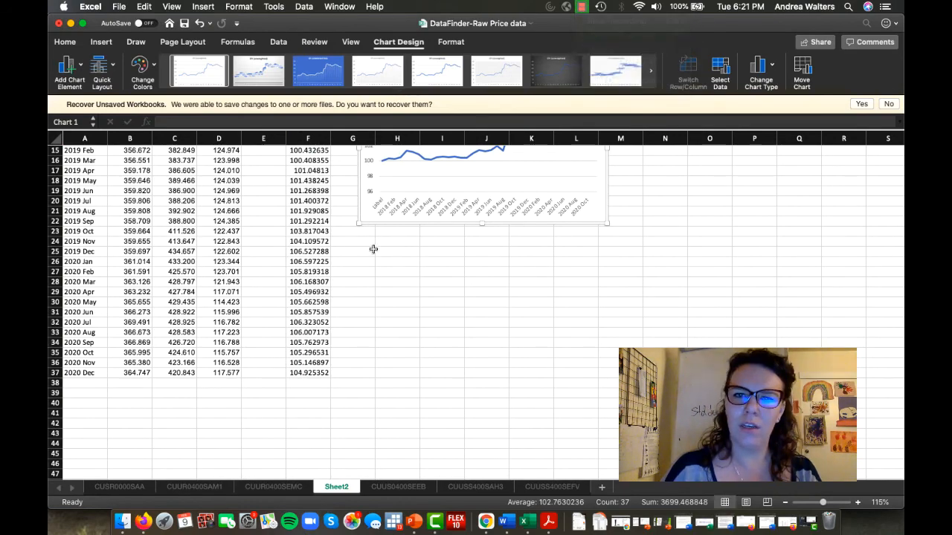
Change the month column's header in A1 to Date
scroll(357, 250, up, 3)
scroll(344, 251, up, 5)
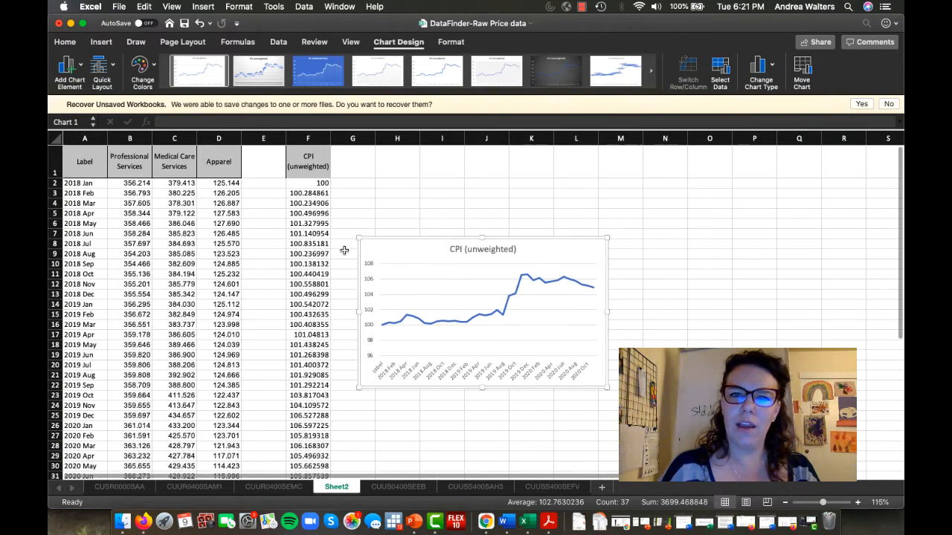
click(100, 156)
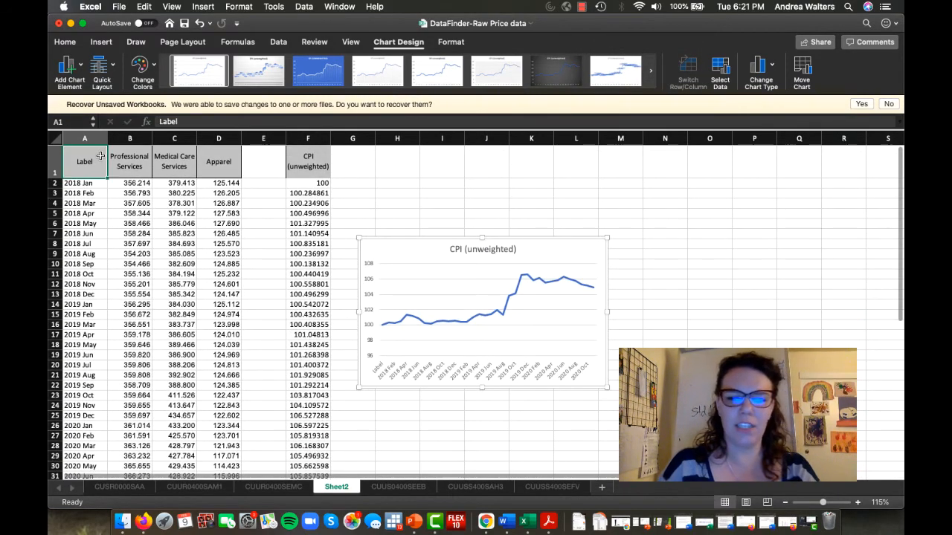
text(Date)
key(Return)
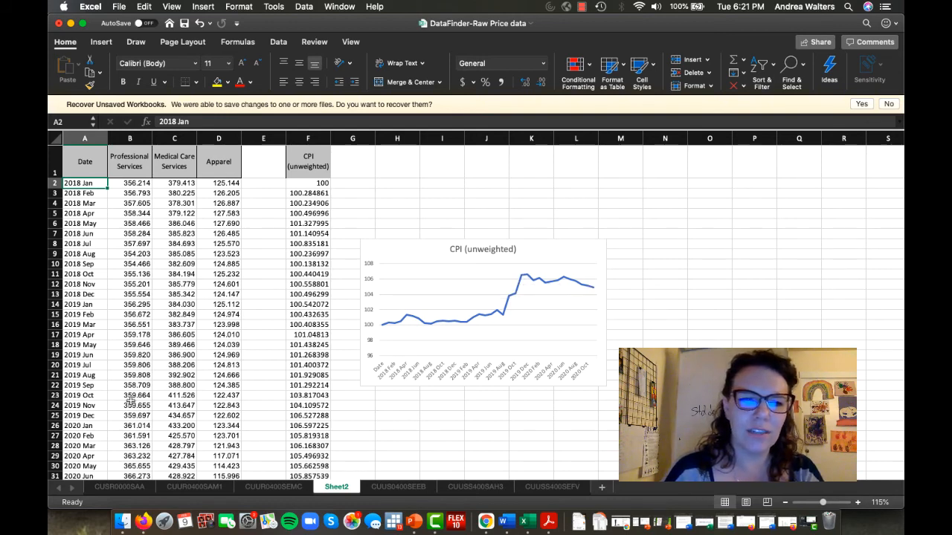
Review the monthly price columns, the CPI (unweighted) values through 2020 Dec and the CPI line chart
scroll(130, 401, down, 5)
scroll(130, 401, up, 1)
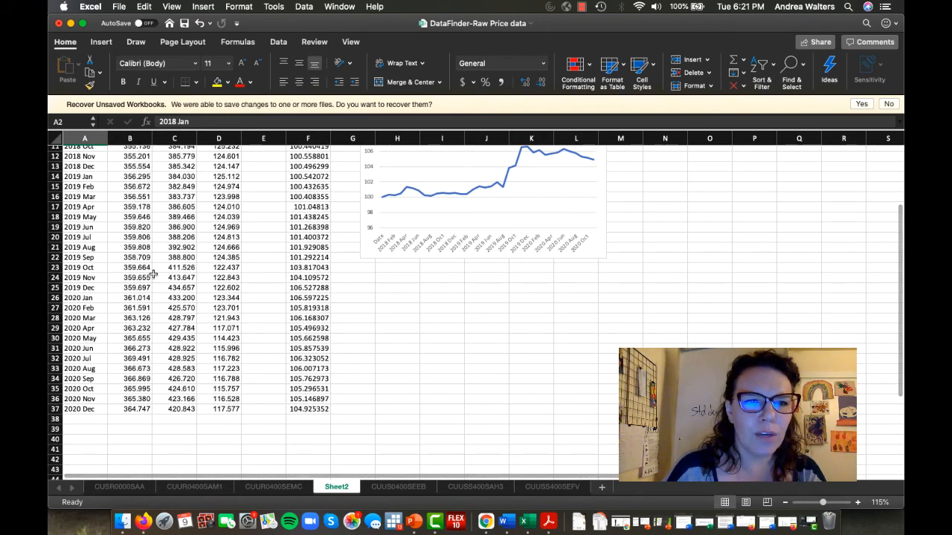
scroll(157, 274, up, 5)
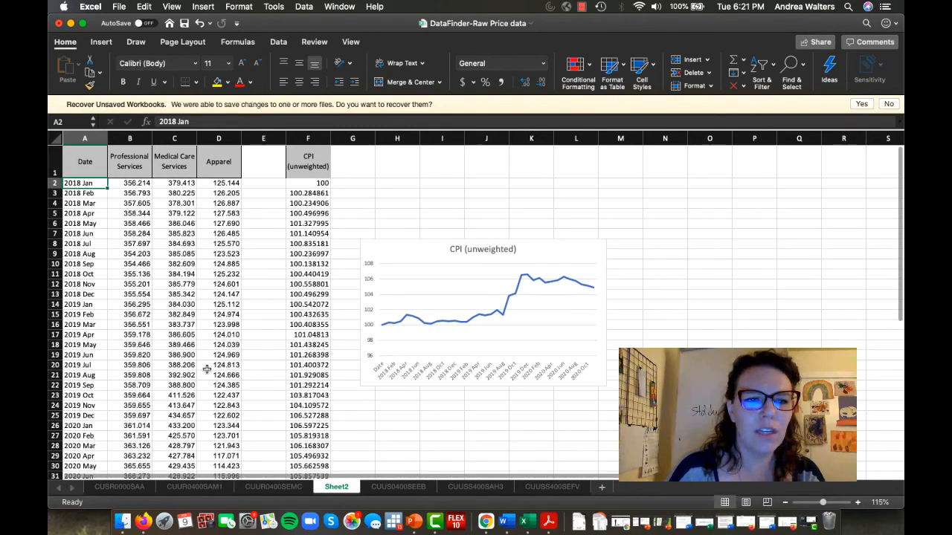
scroll(207, 370, down, 1)
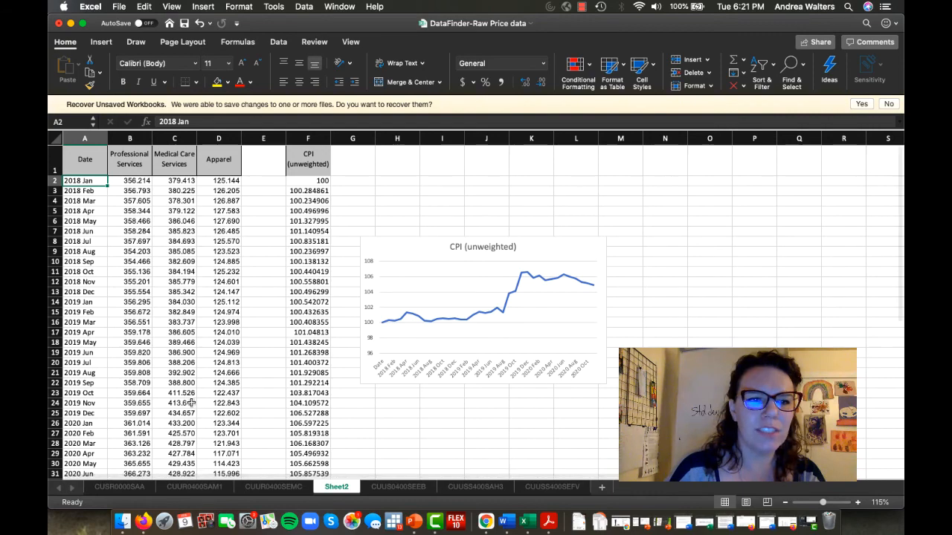
scroll(180, 454, down, 5)
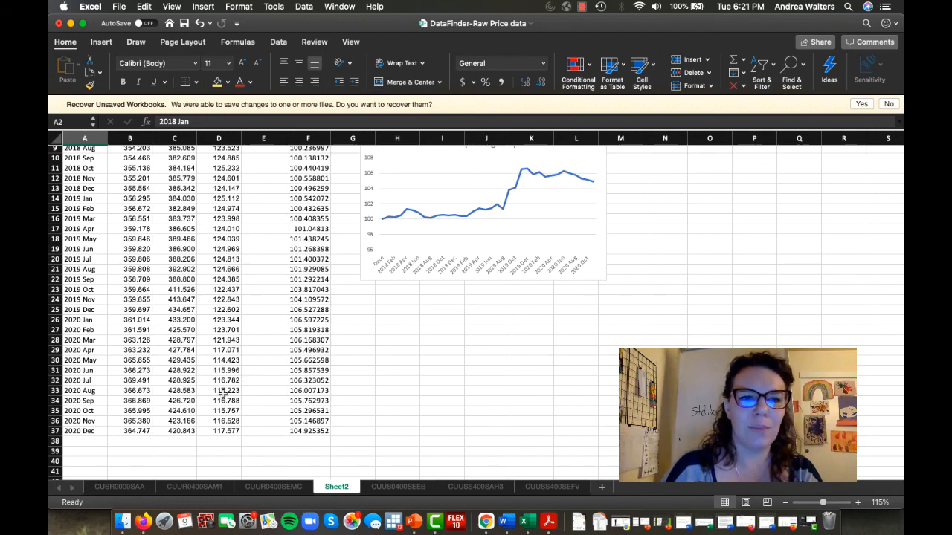
scroll(224, 384, up, 3)
scroll(216, 350, down, 5)
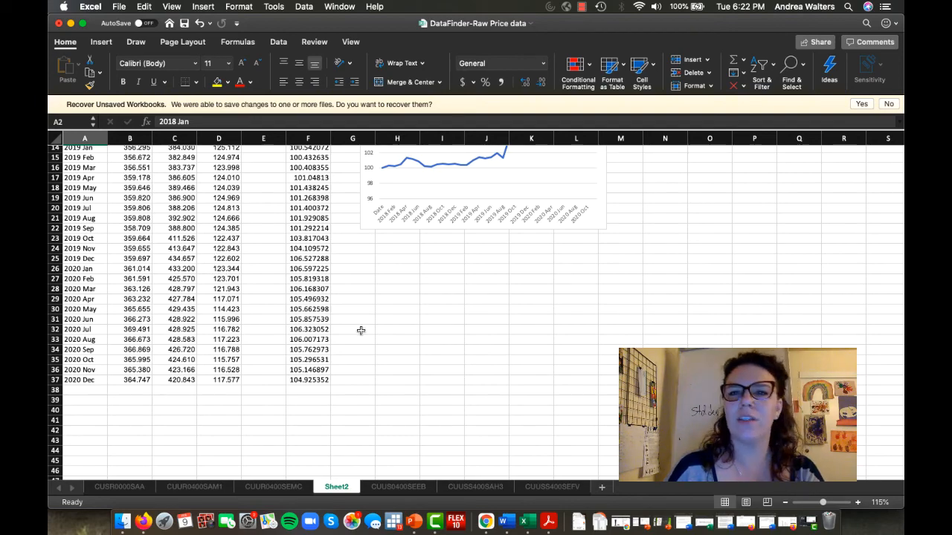
scroll(553, 277, up, 5)
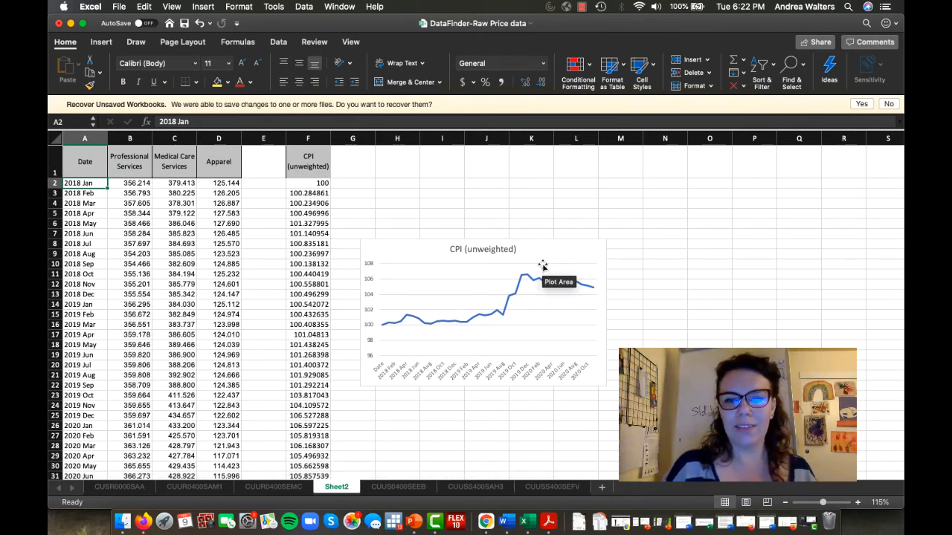
Rename the Sheet2 worksheet as Final Lab1_Part2
right_click(340, 489)
click(374, 388)
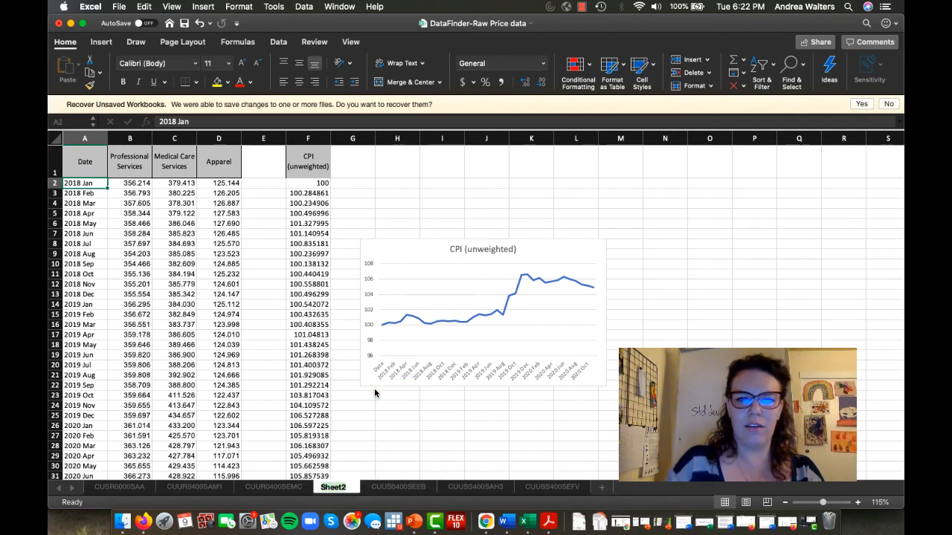
text(Final L)
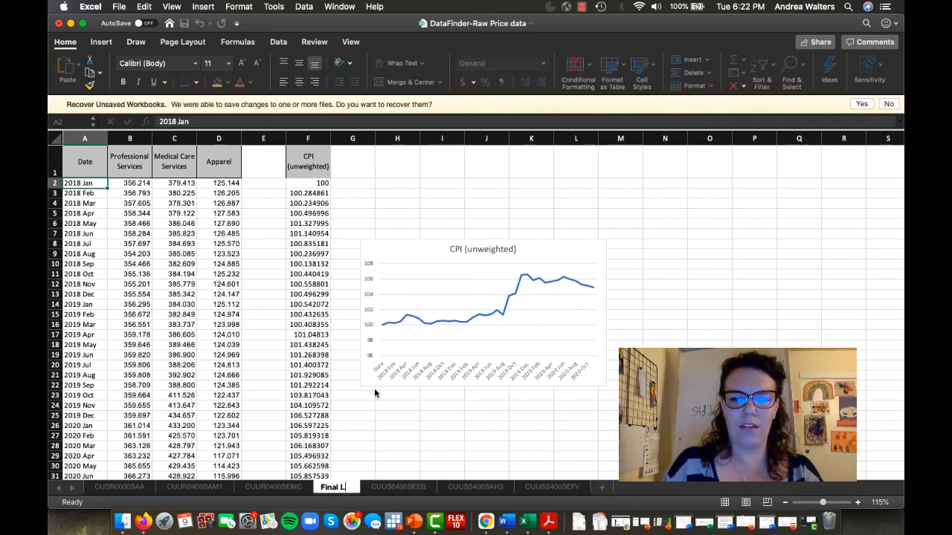
text(ab1_Part2)
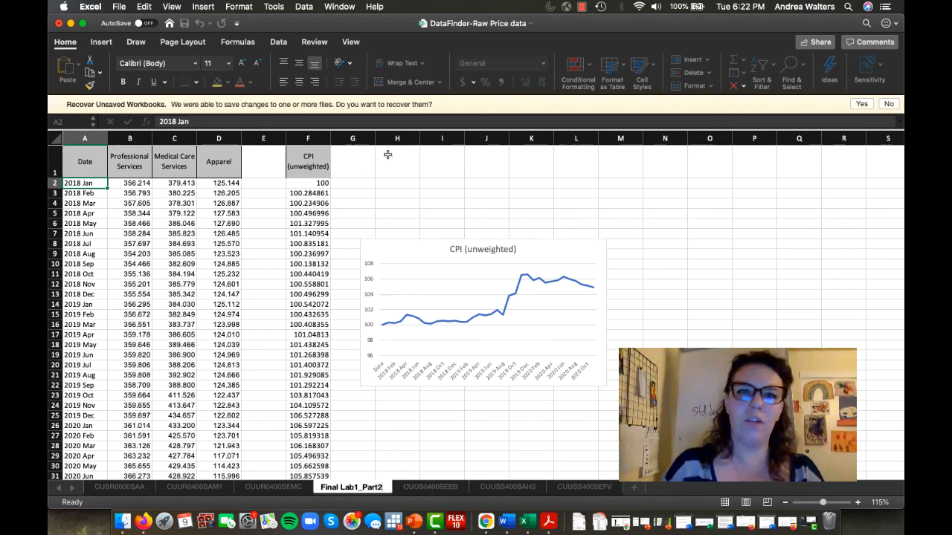
key(Return)
click(119, 7)
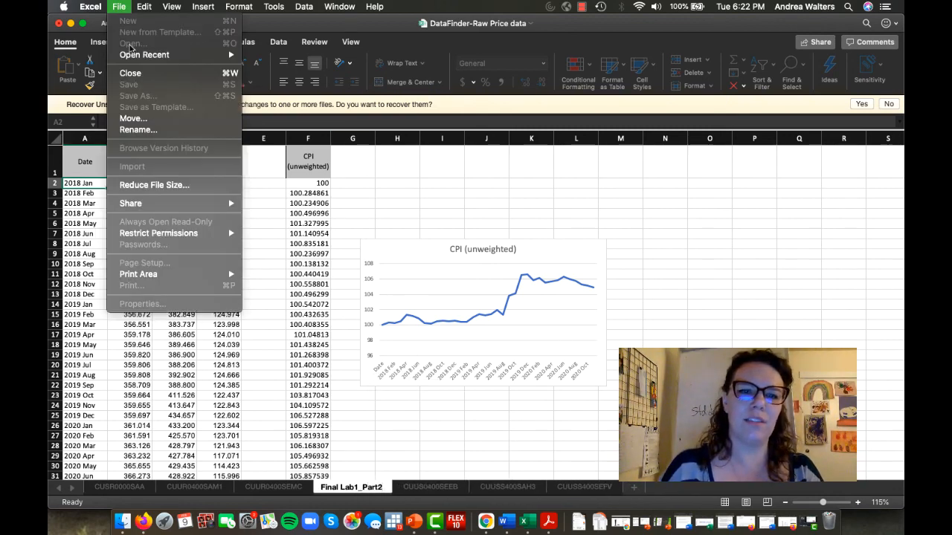
mouse_move(163, 11)
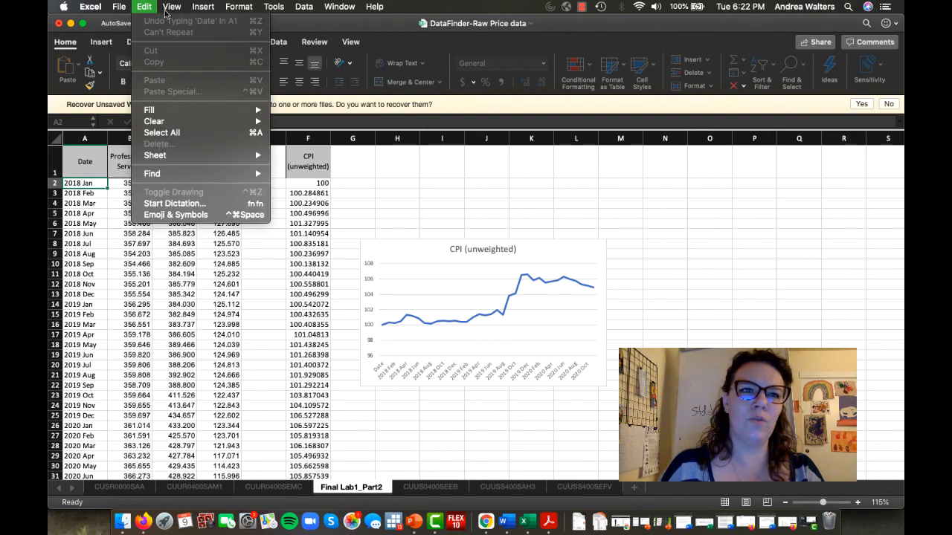
mouse_move(117, 8)
click(382, 199)
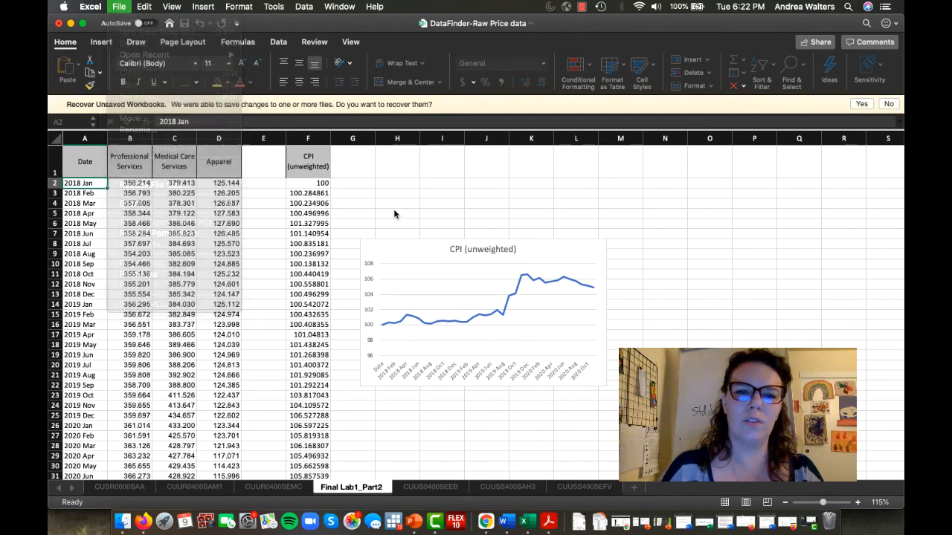
click(376, 174)
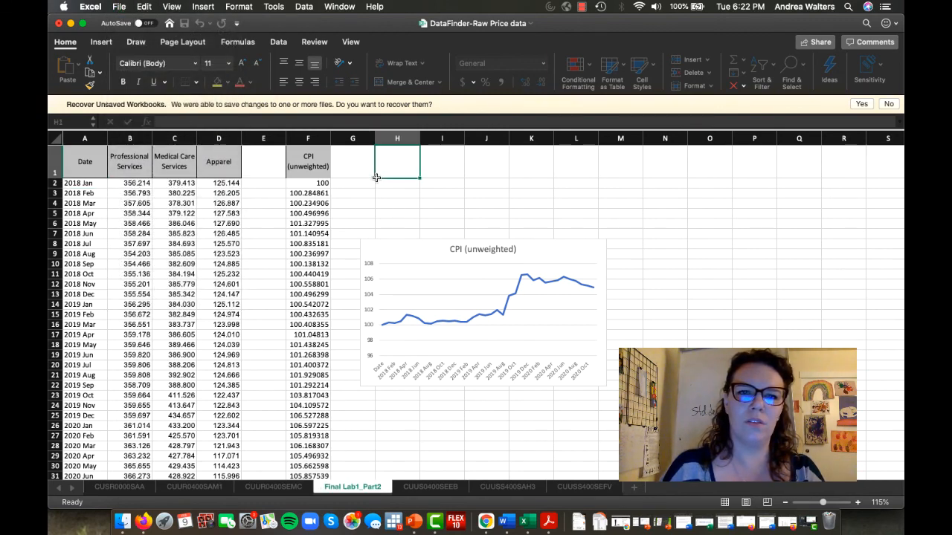
Save a copy of the workbook in the Lab 1 folder as an .xlsx file, named with the author's surname followed by "_Lab 1 part 2"
click(119, 6)
click(138, 97)
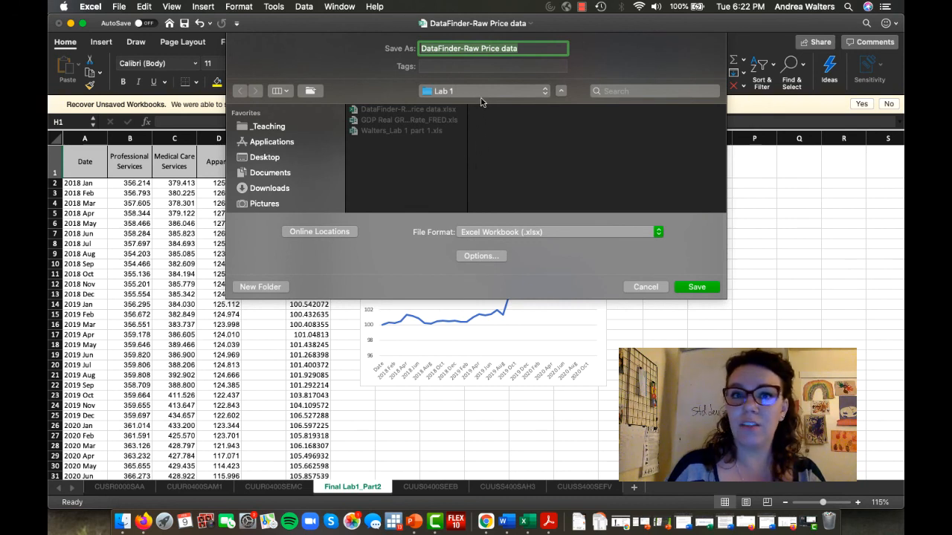
click(430, 132)
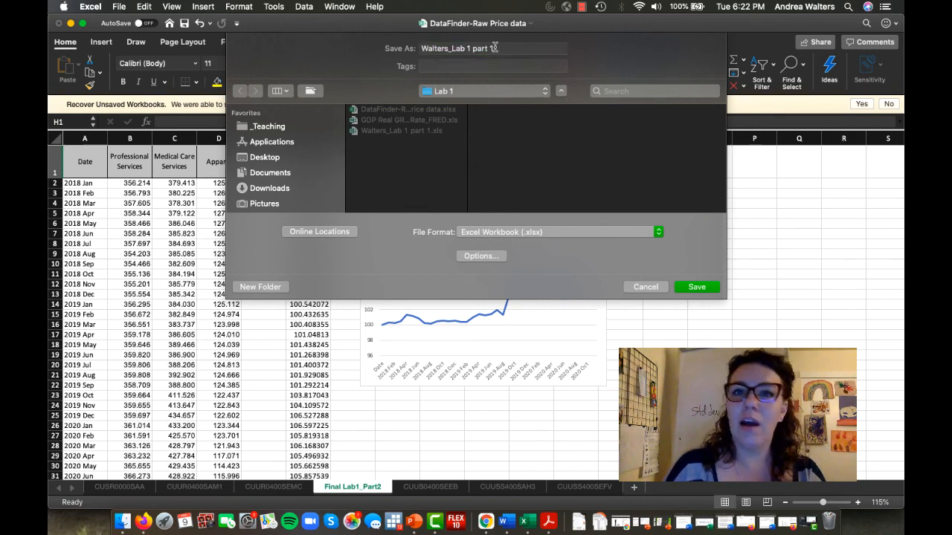
click(493, 48)
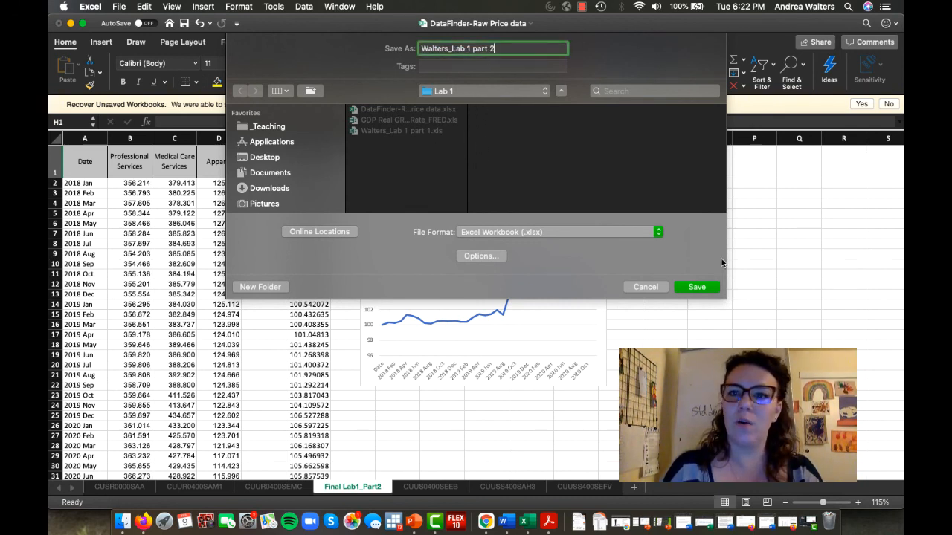
click(716, 288)
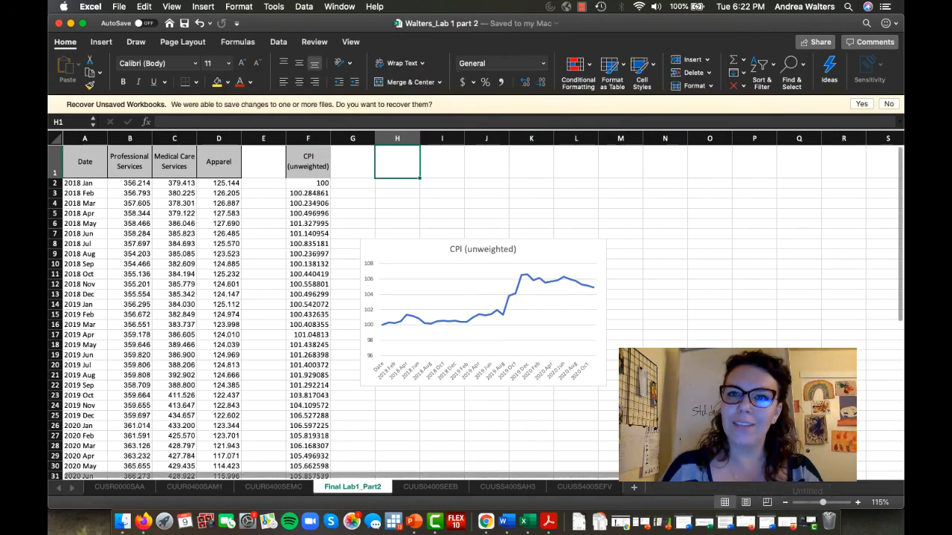
click(581, 7)
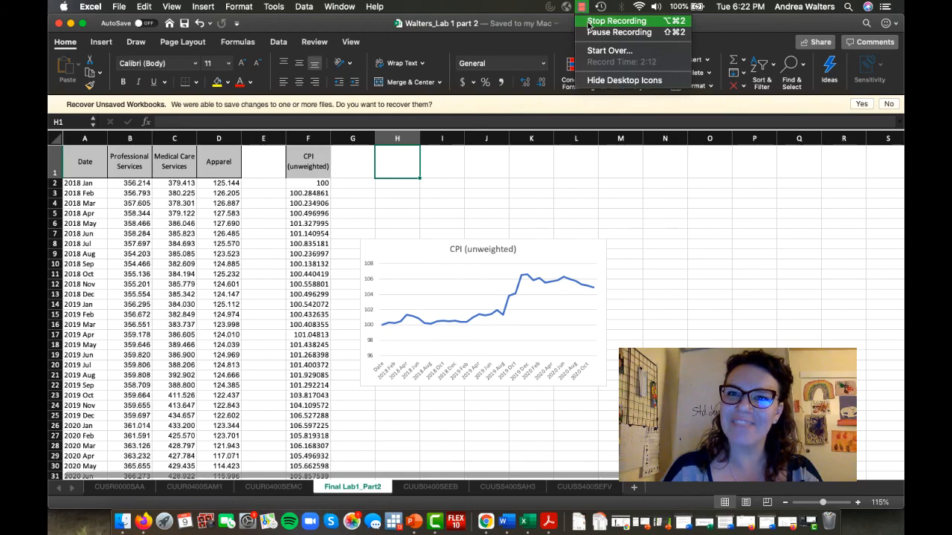